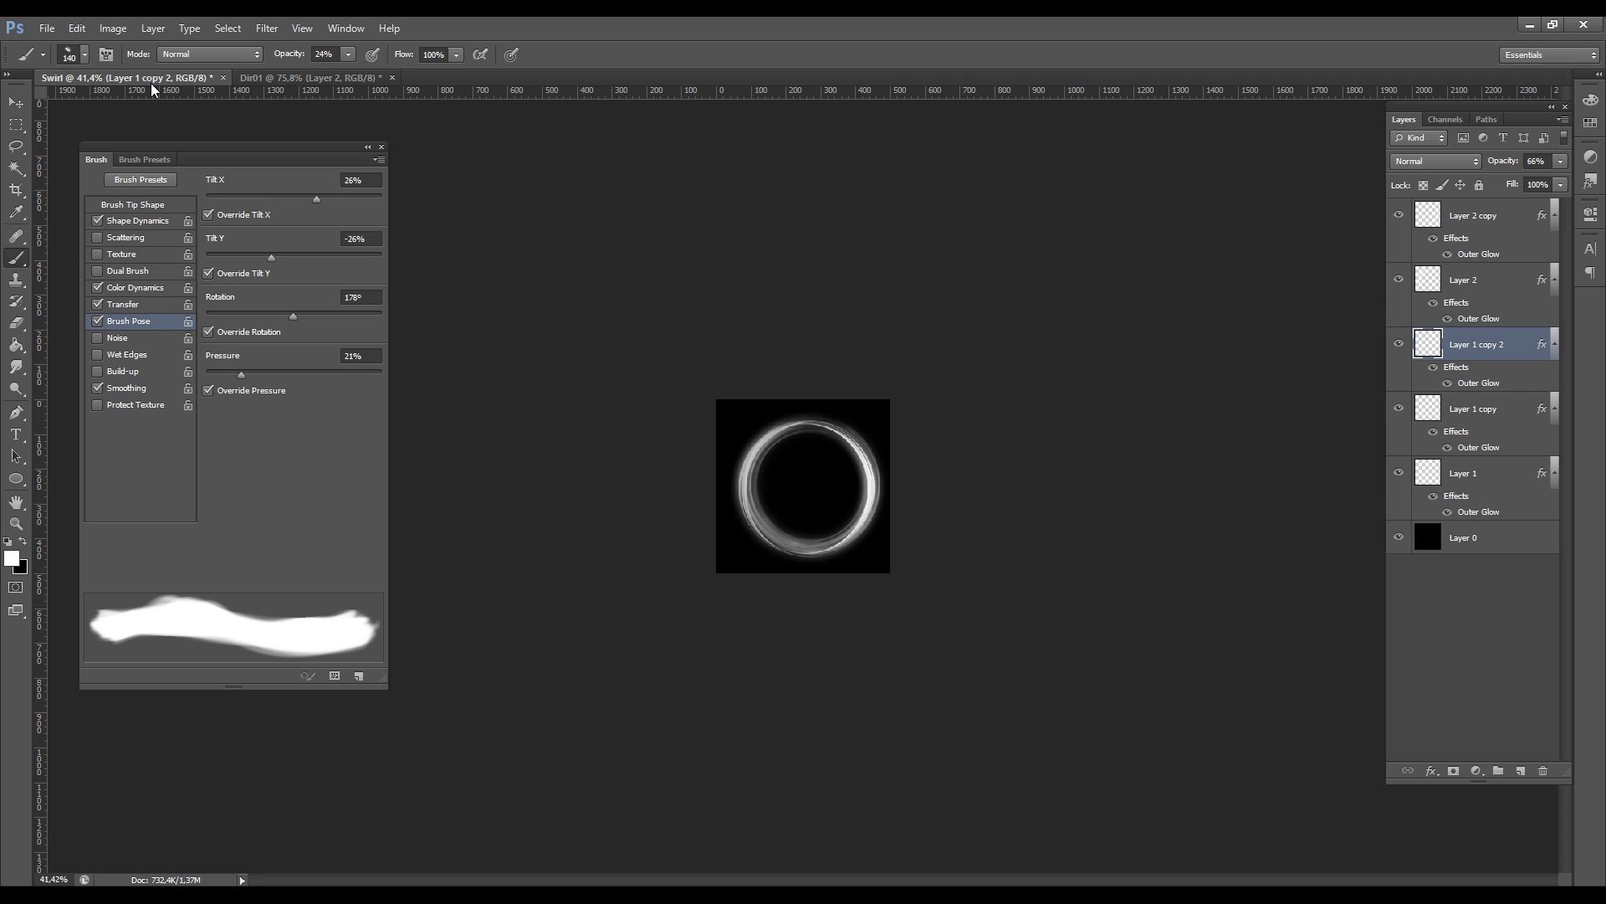
Create a 500 x 500 pixel RGB document named Swirl03 and fill its background with black
left_click(301, 77)
key("ctrl+Tab")
scroll(862, 265, "up", 3, "alt")
key("ctrl+n")
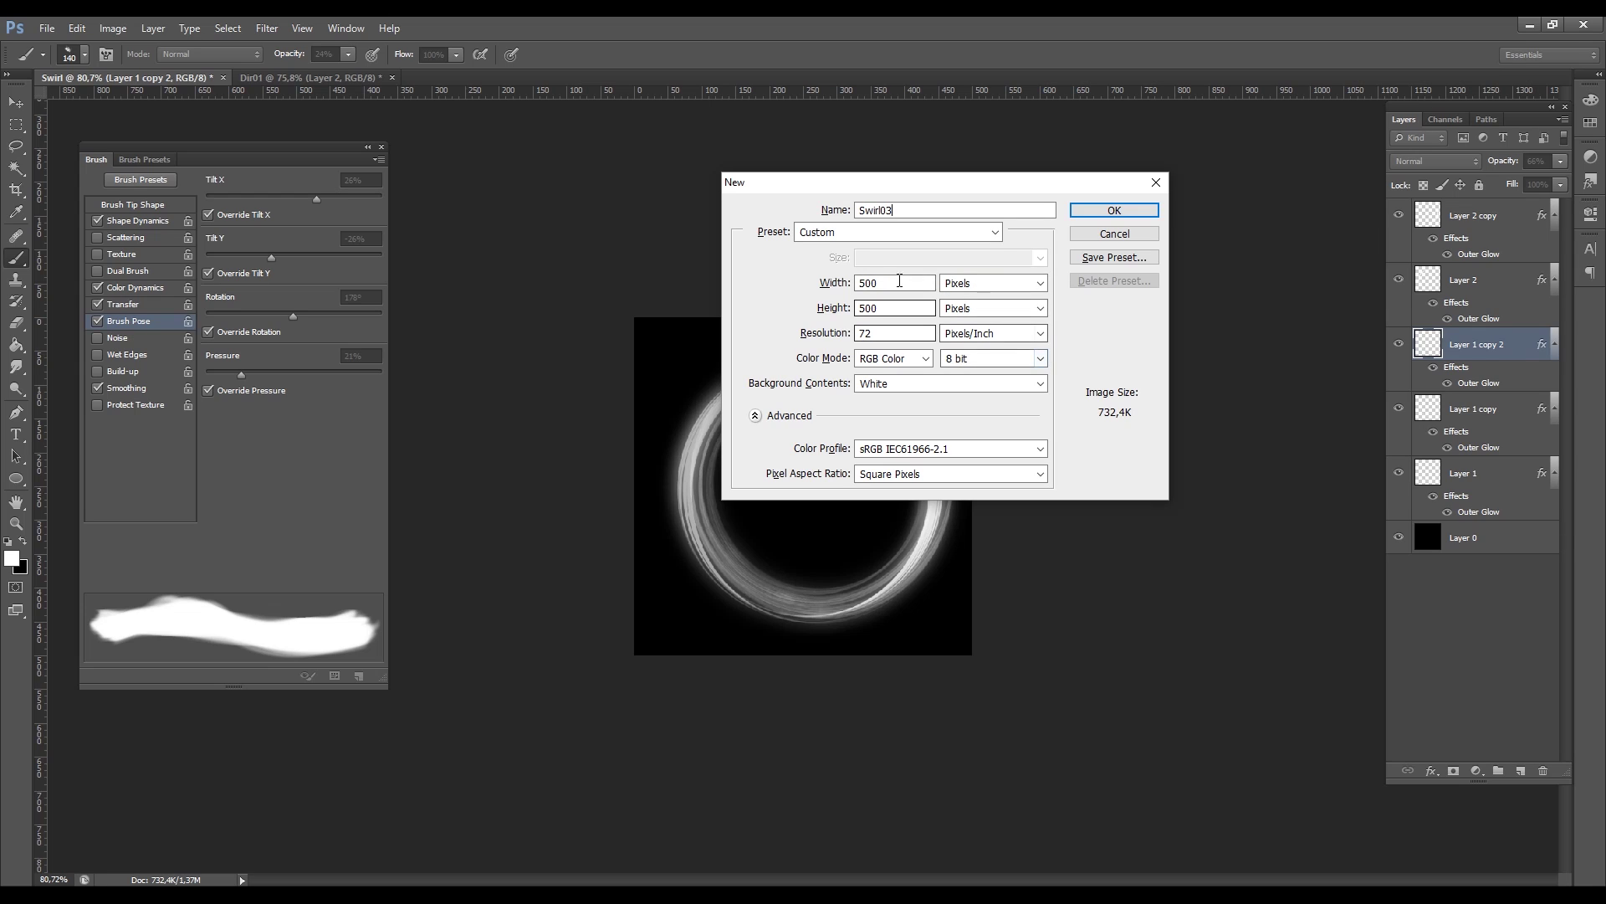
left_click(1115, 210)
left_click_drag(356, 159, 371, 154)
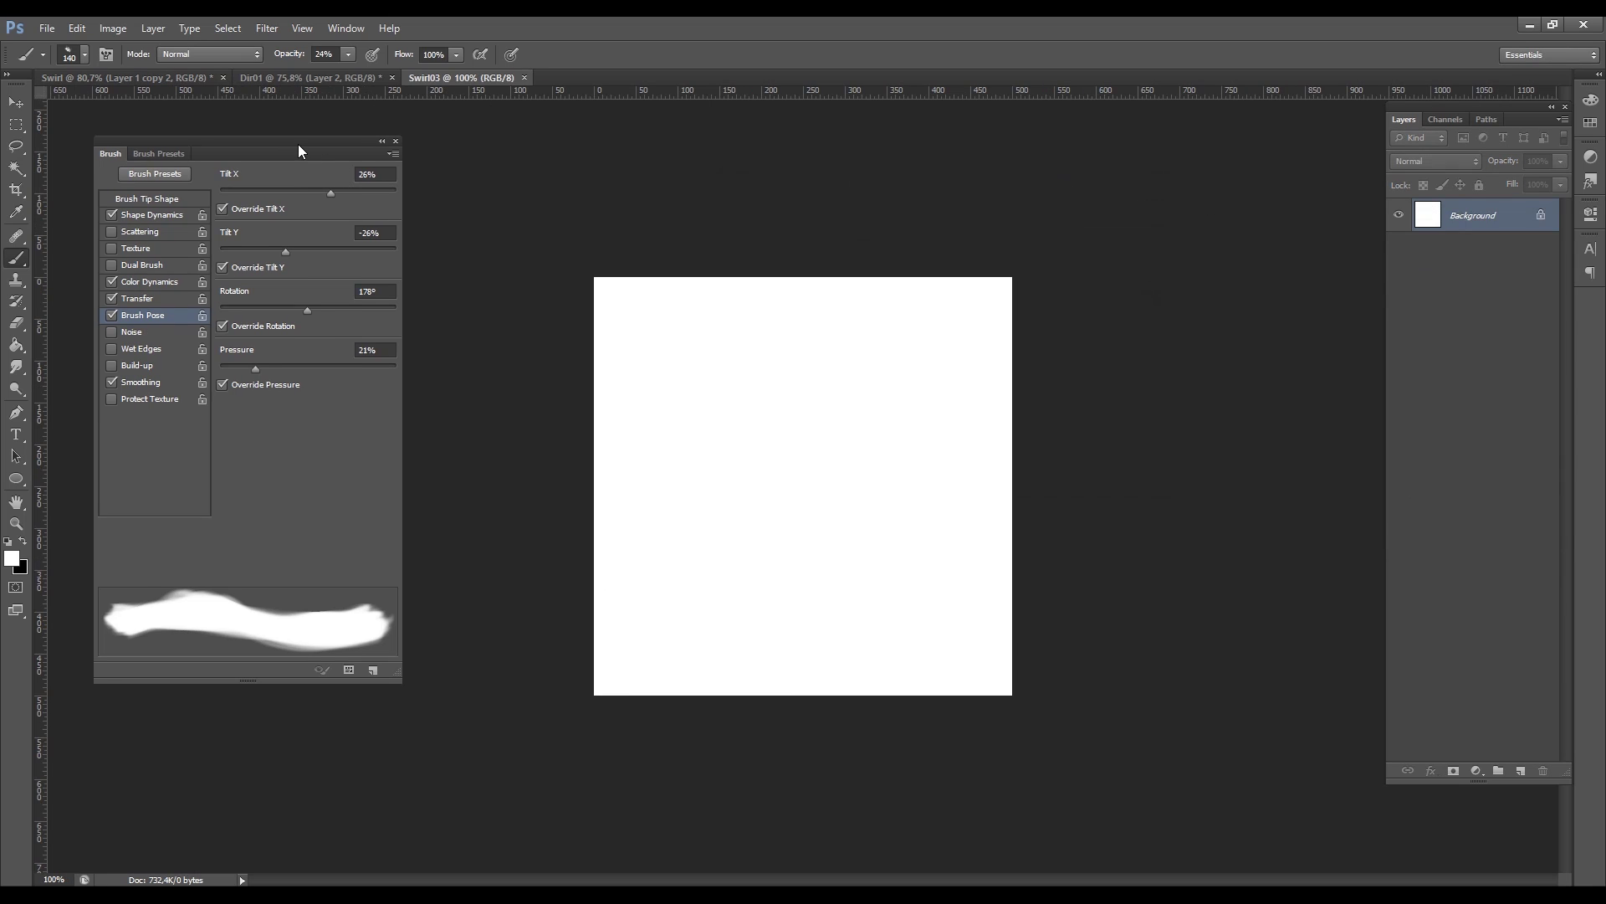
left_click(25, 347)
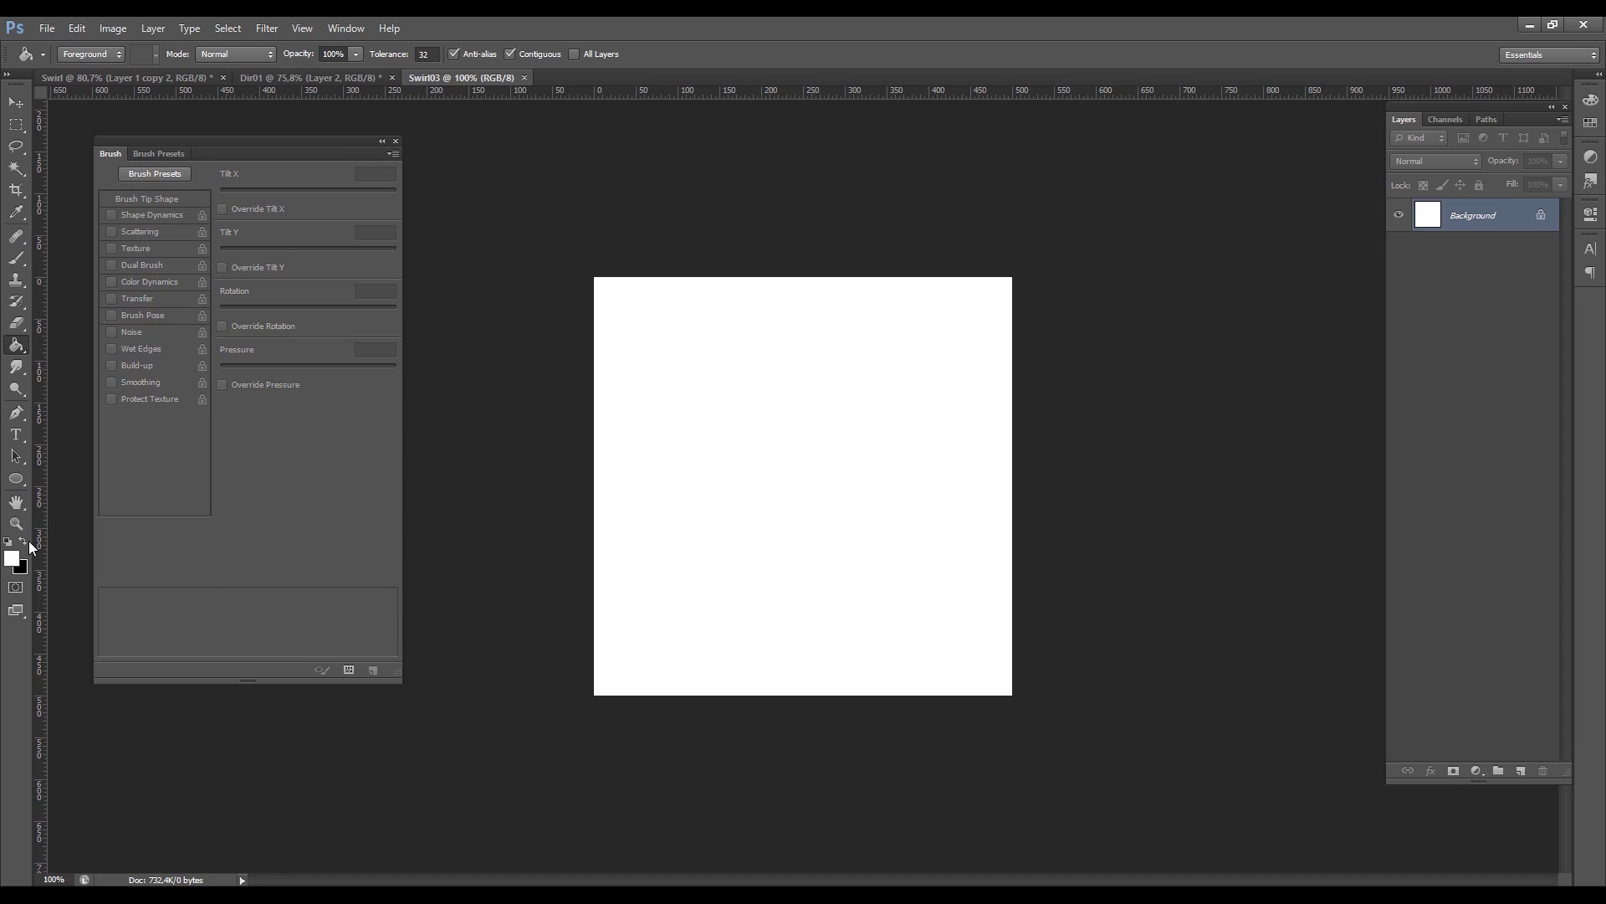
left_click(880, 371)
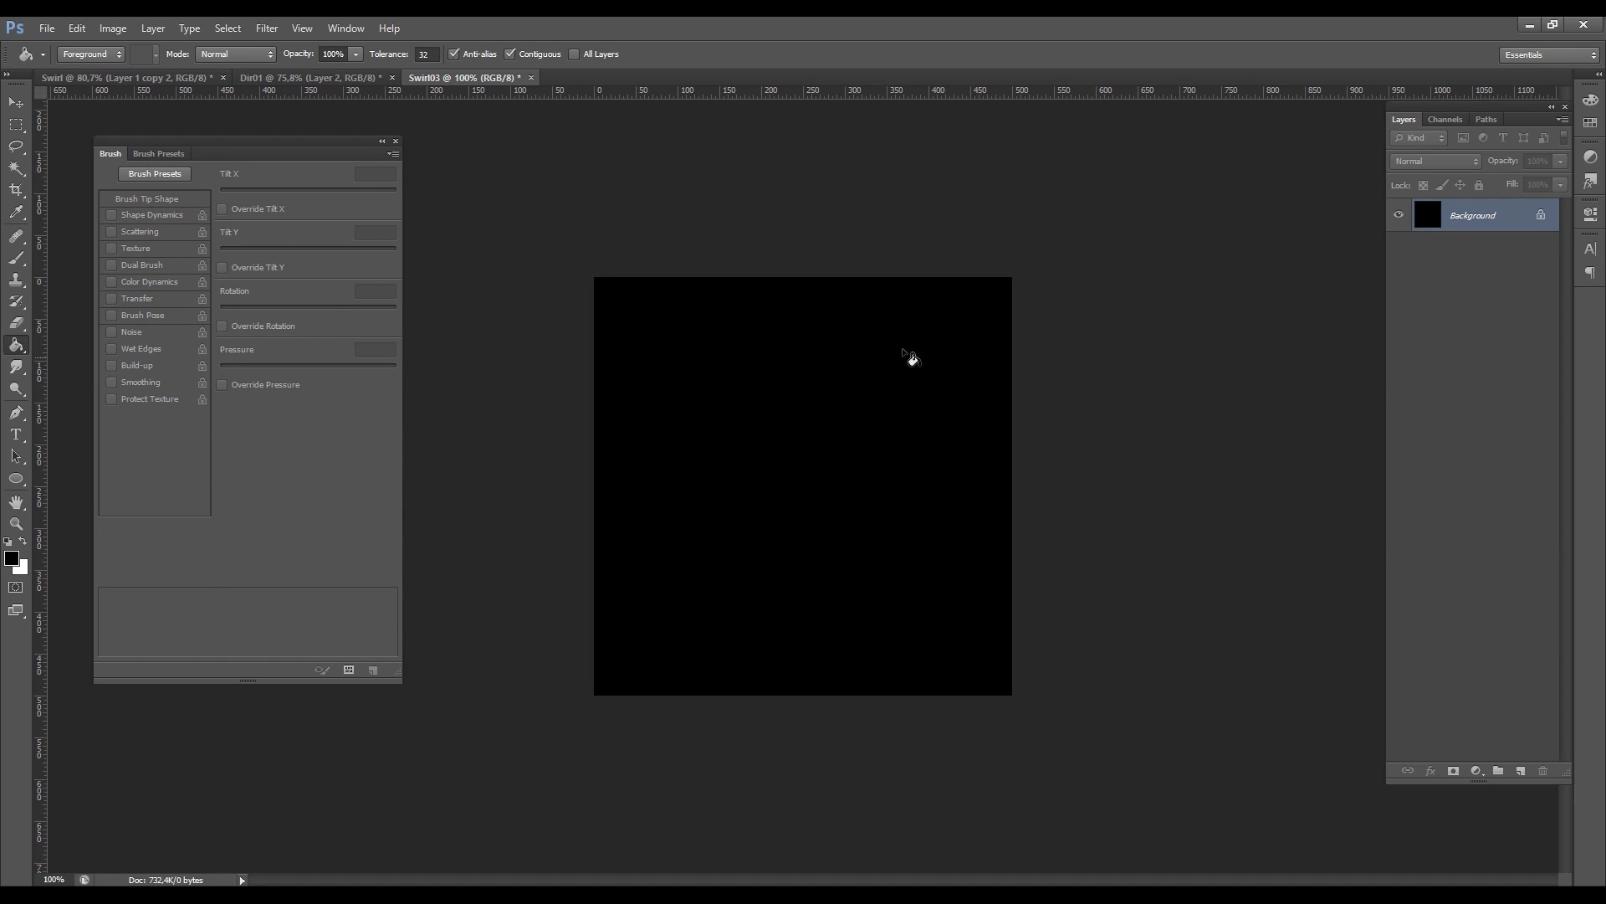
Add a new layer above the background and draw a circular path about 400 px wide, centred on the canvas
key("ctrl+shift+n")
key("Return")
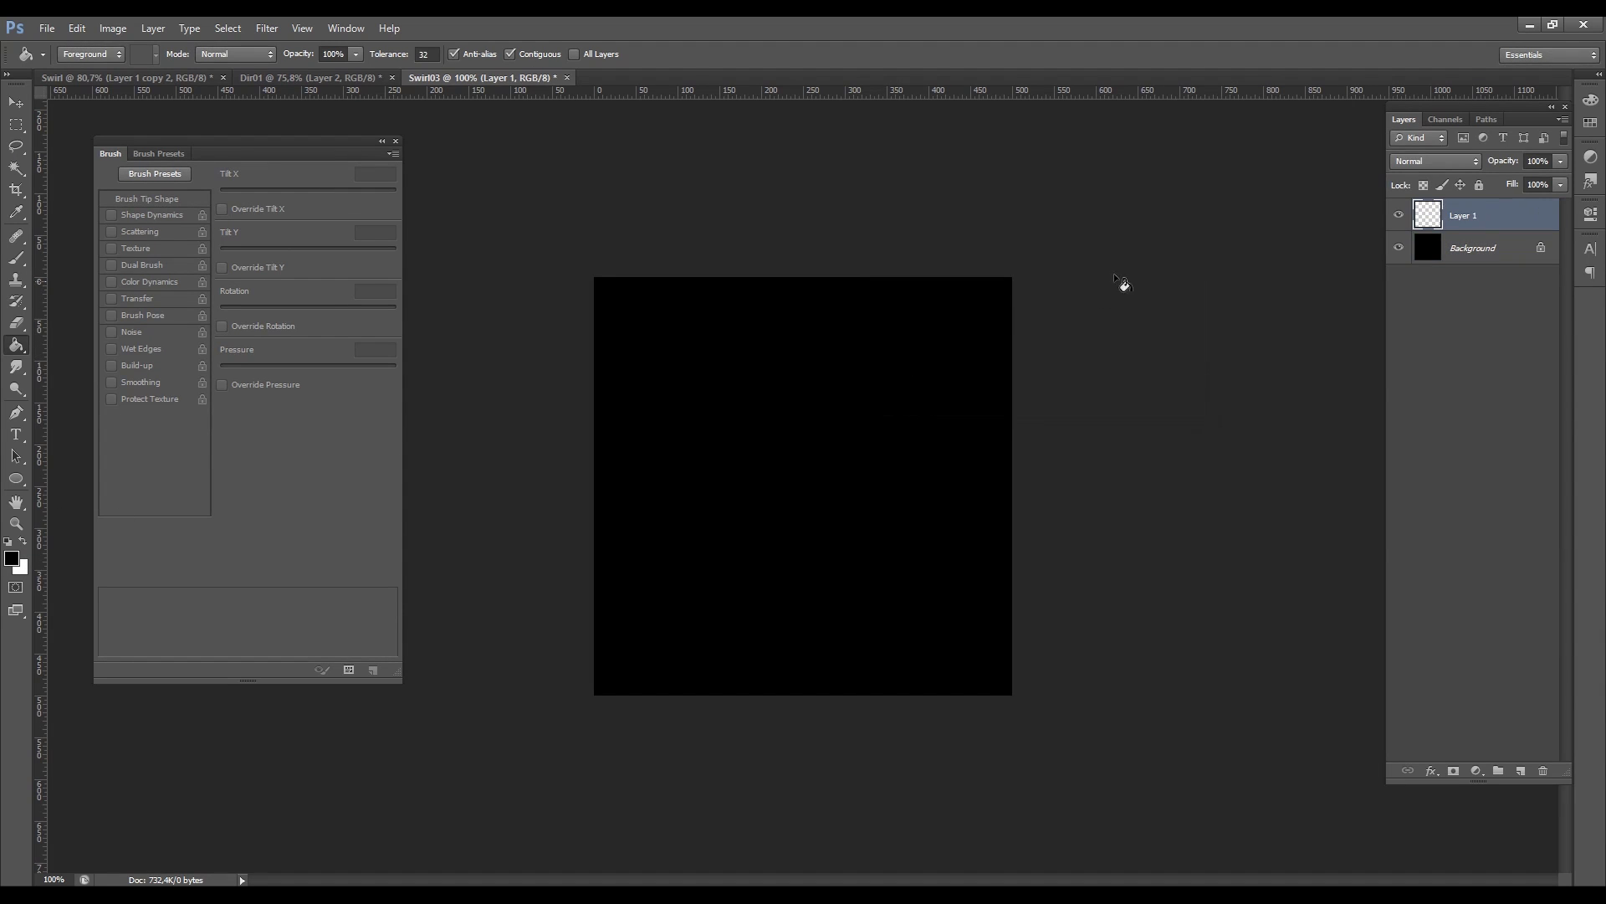
left_click(17, 479)
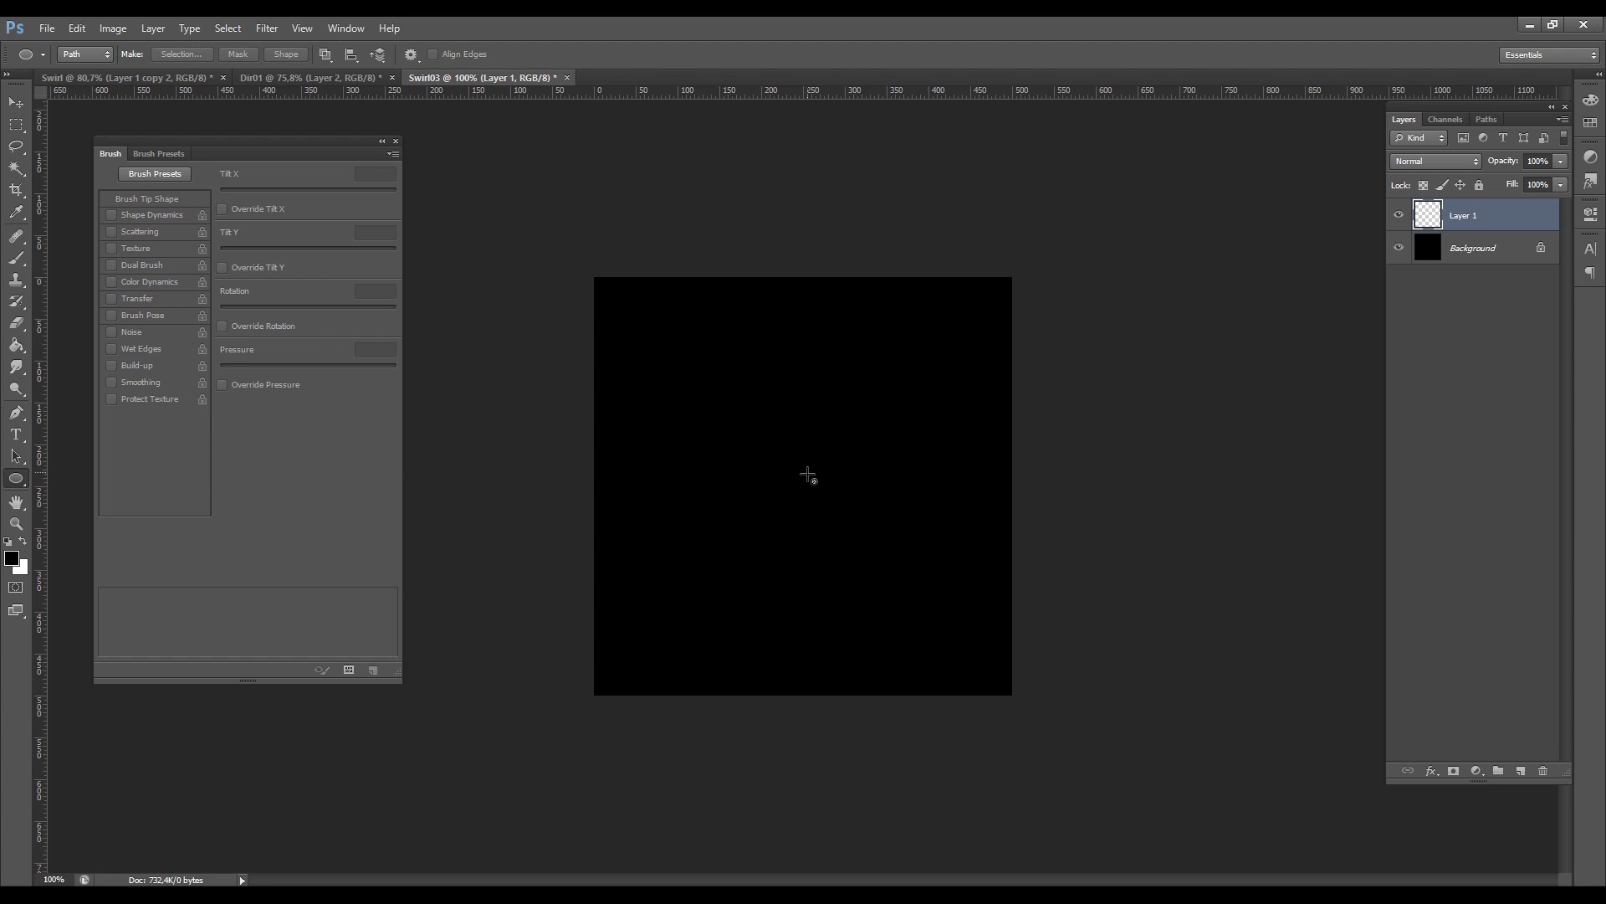
left_click_drag(807, 483, 636, 317, "alt+shift")
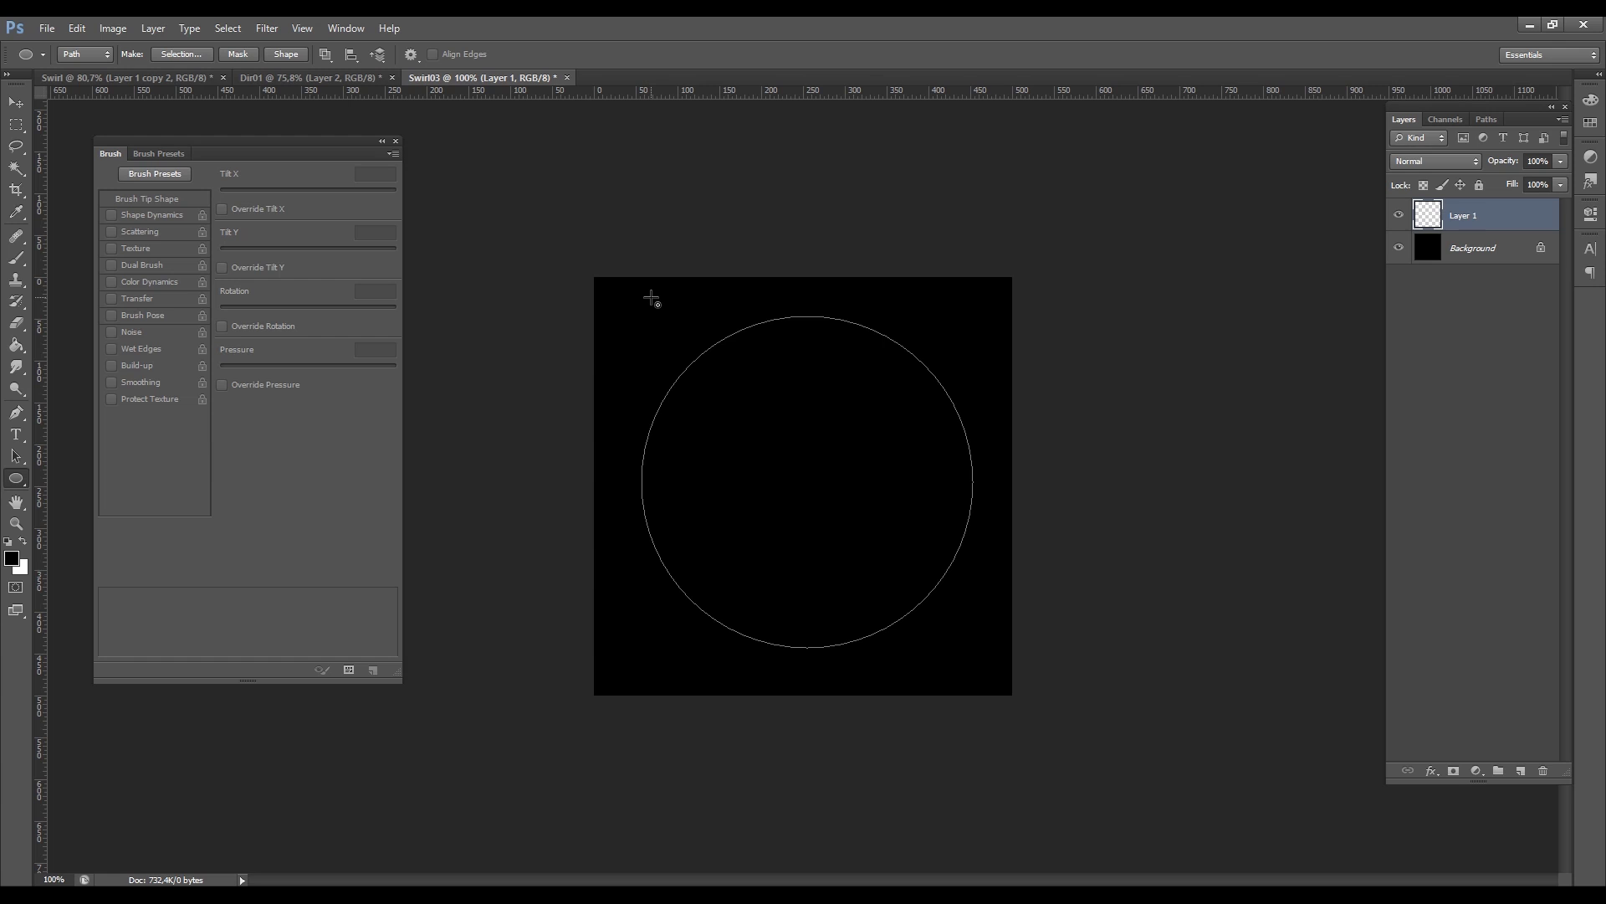
Choose a faint bristle brush preset at 72% opacity with white paint, undo a test stroke and adjust the brush size
left_click(16, 258)
left_click(145, 154)
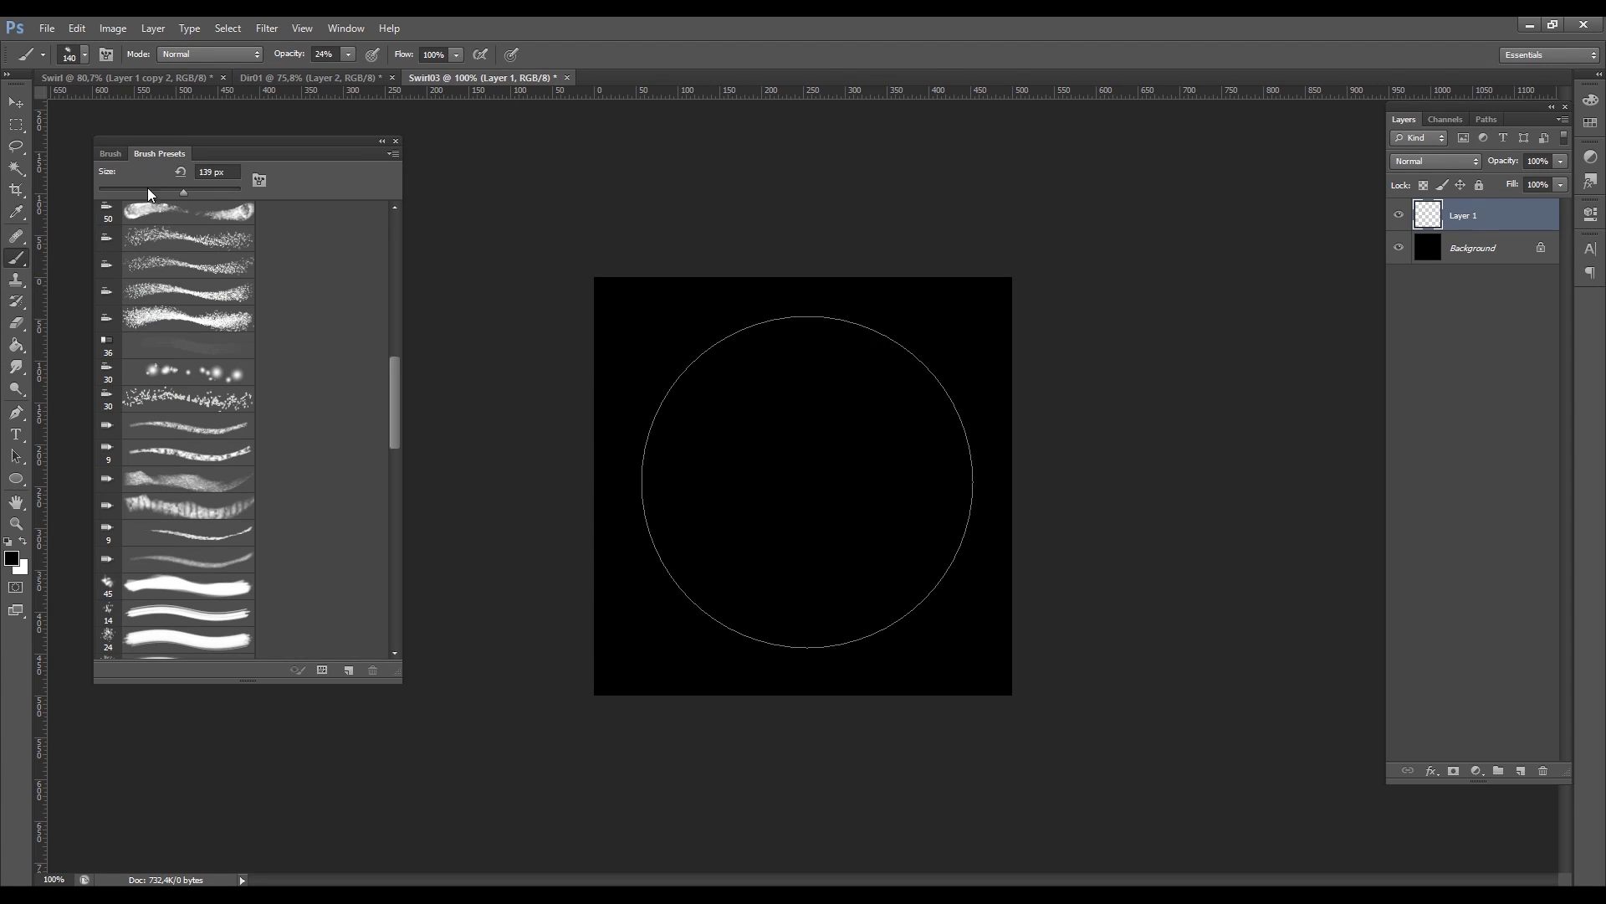
left_click_drag(349, 71, 416, 71)
scroll(304, 445, "up", 5)
left_click(176, 398)
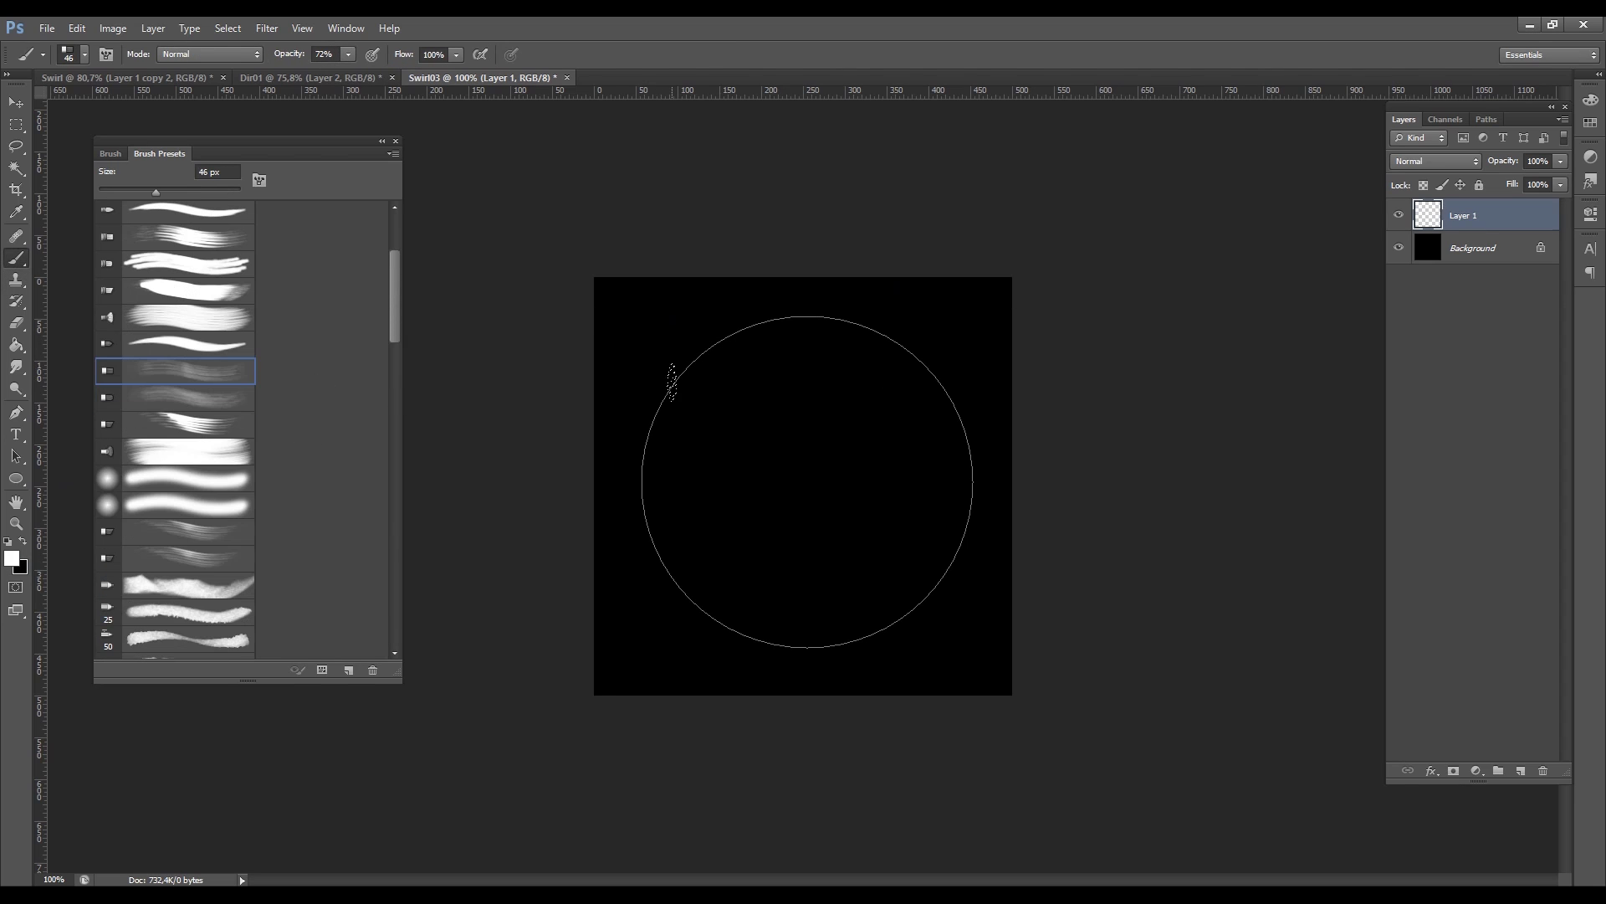
left_click_drag(670, 370, 765, 343)
key("ctrl+z")
right_click_drag(733, 339, 787, 330, "alt")
Stroke the circular path on Layer 1 using the Brush tool
key("p")
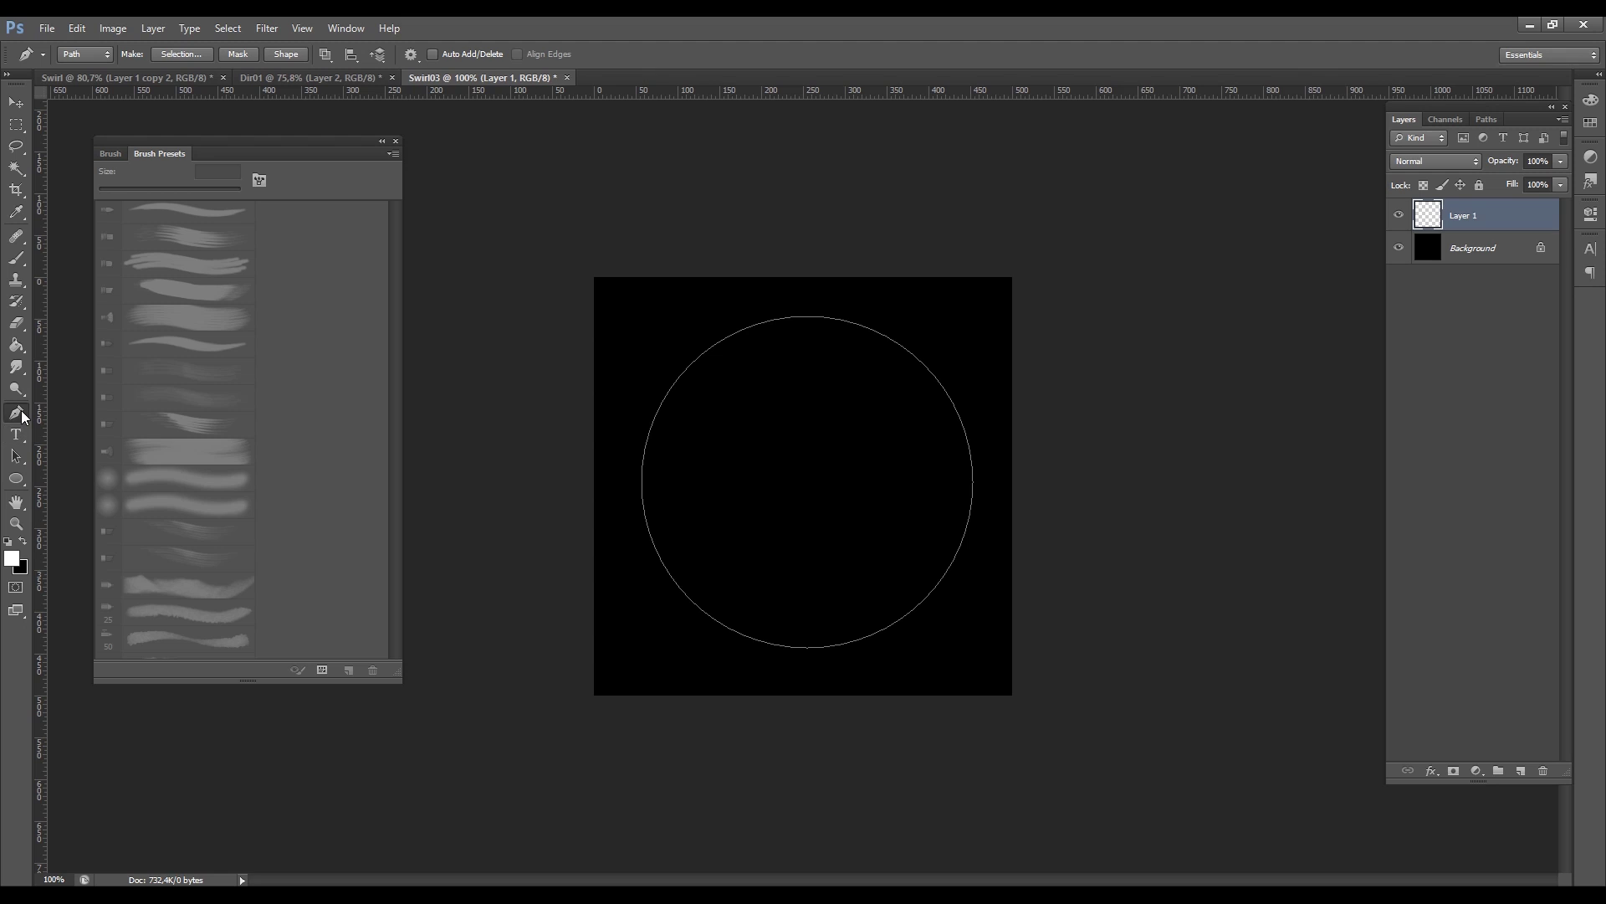
right_click(832, 318)
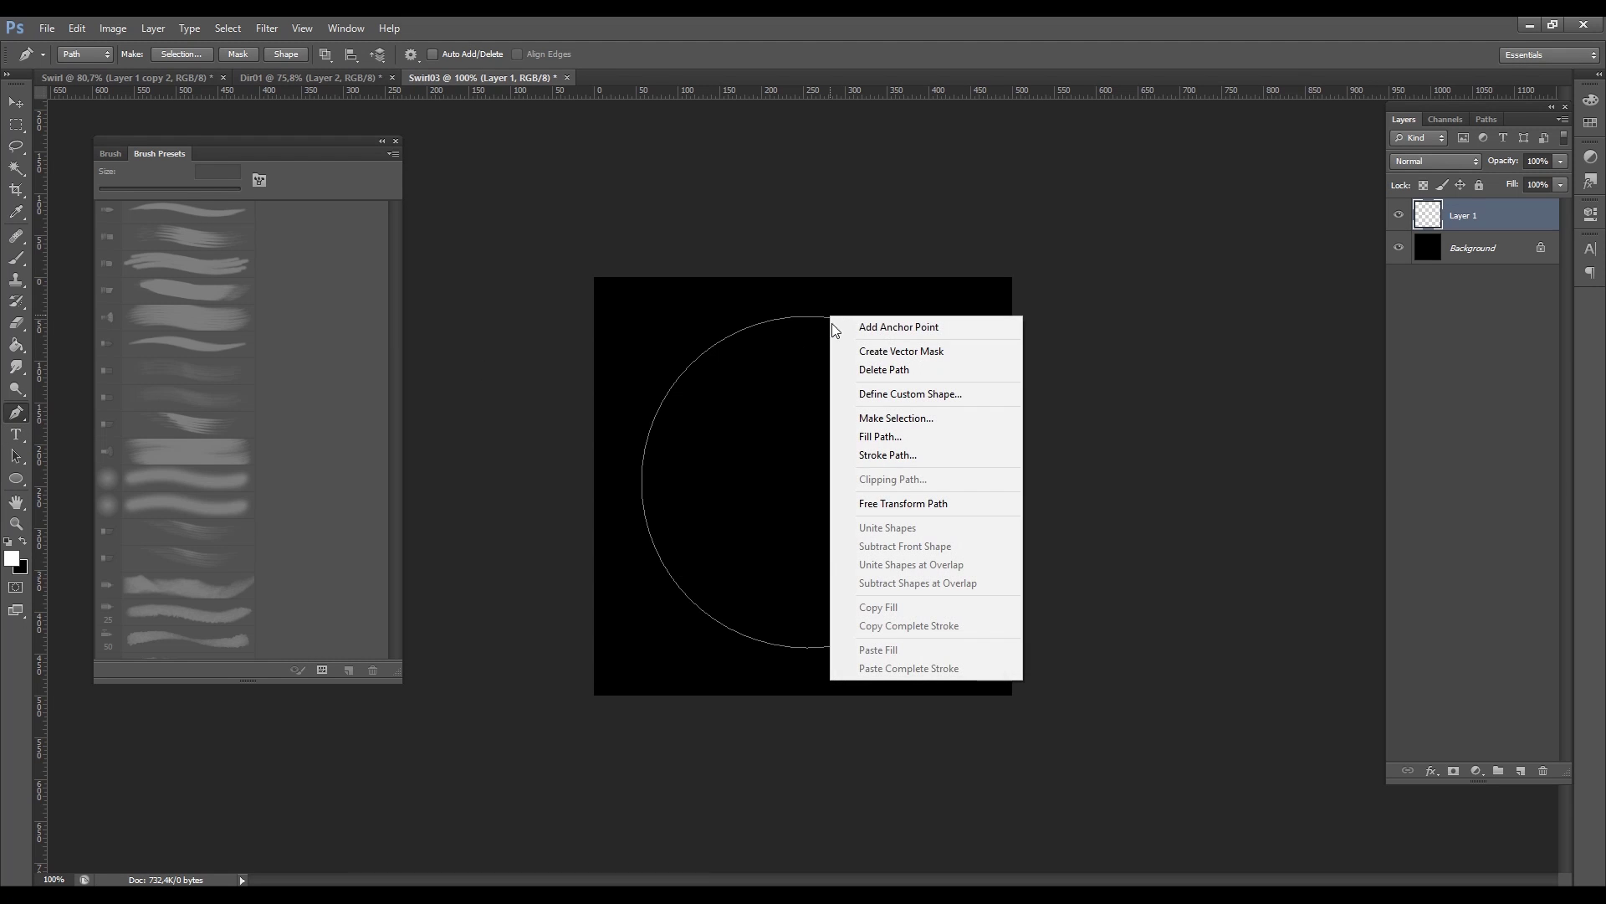
left_click(880, 456)
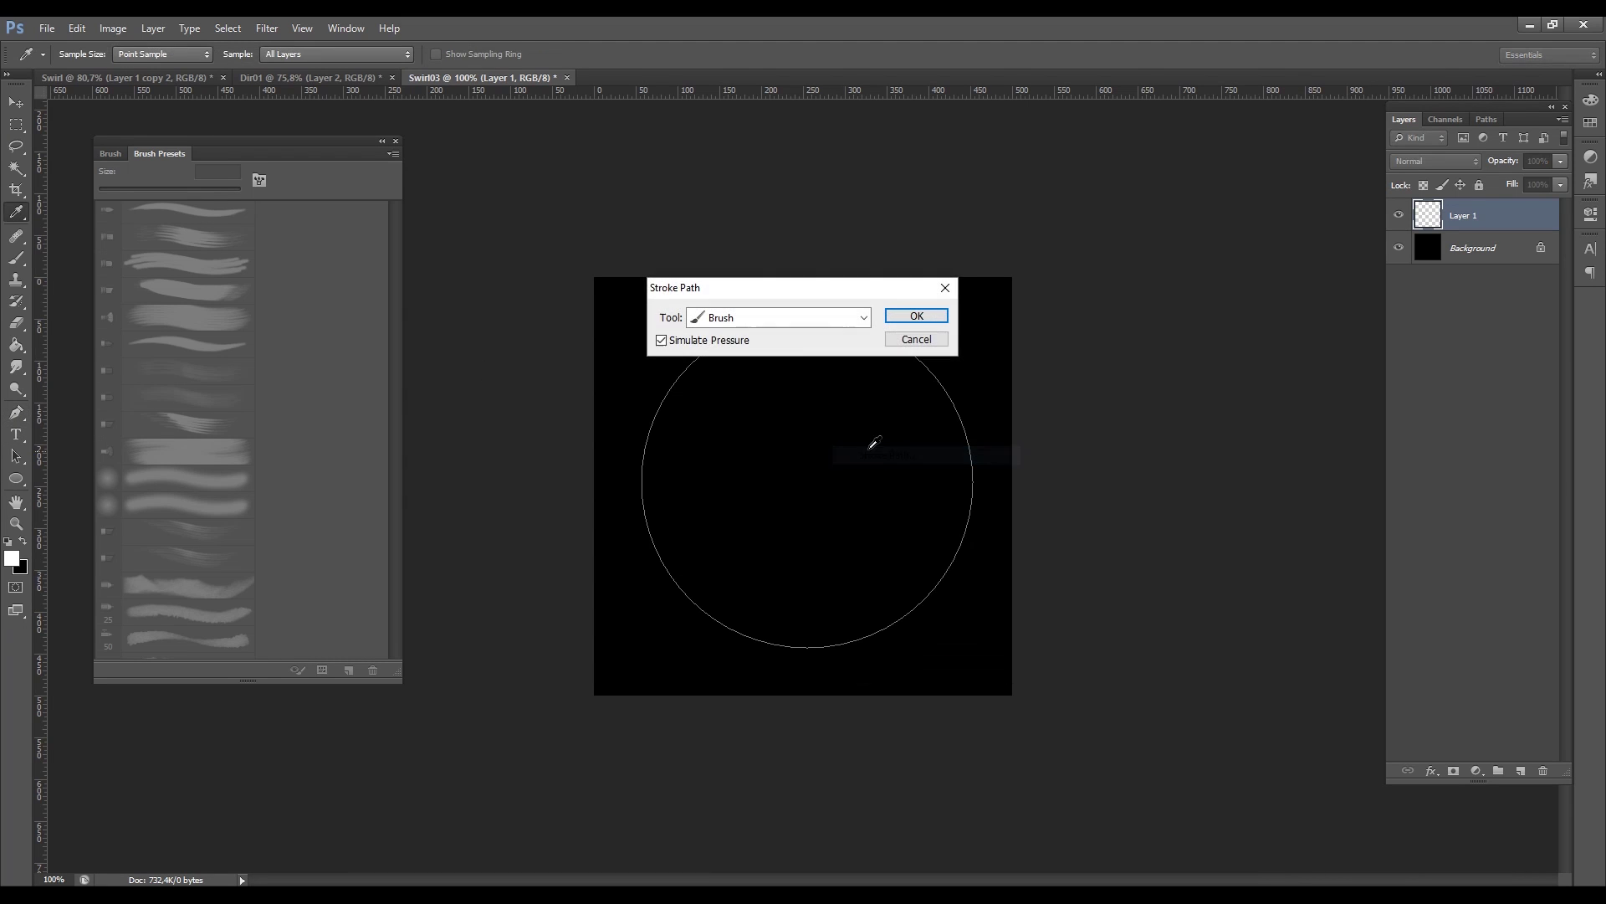
left_click(724, 326)
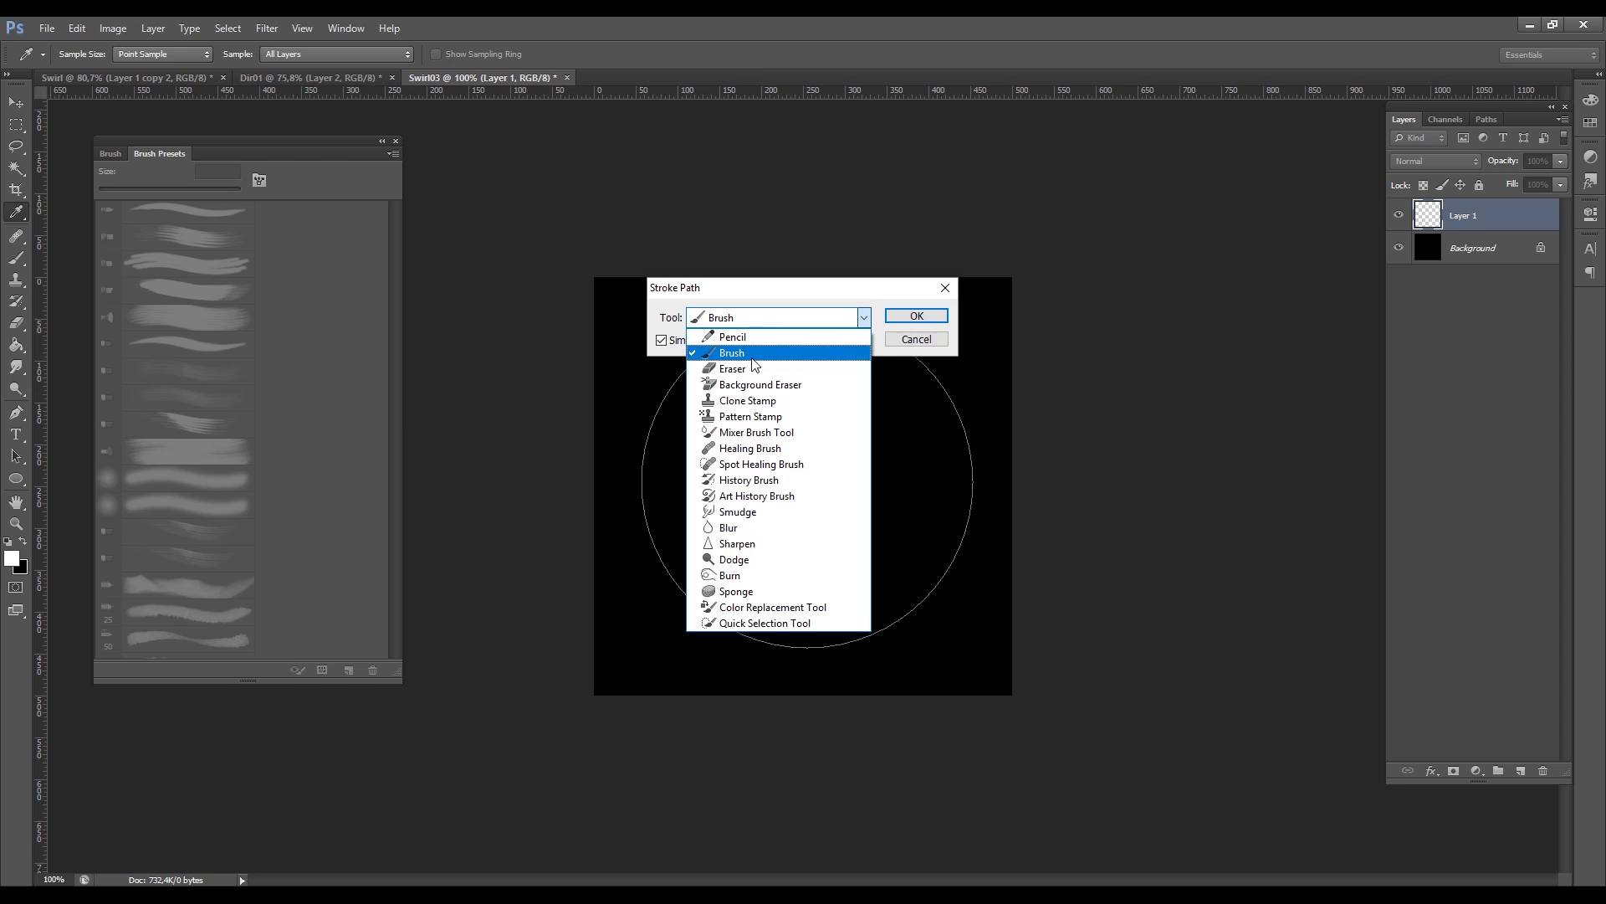
left_click(694, 350)
left_click(684, 343)
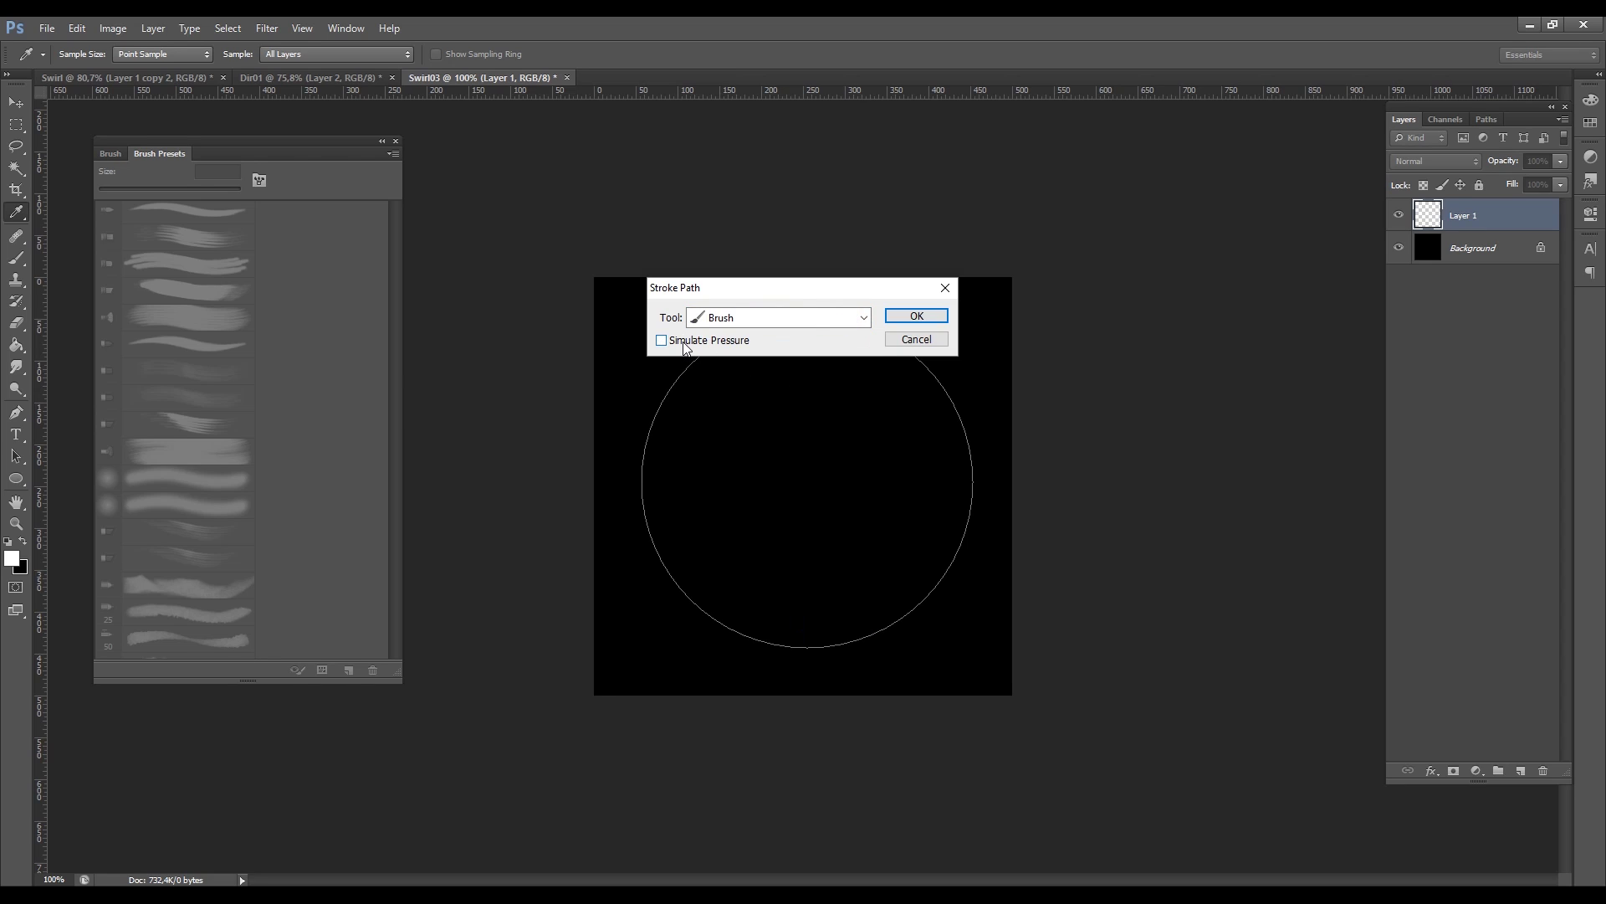
left_click(916, 315)
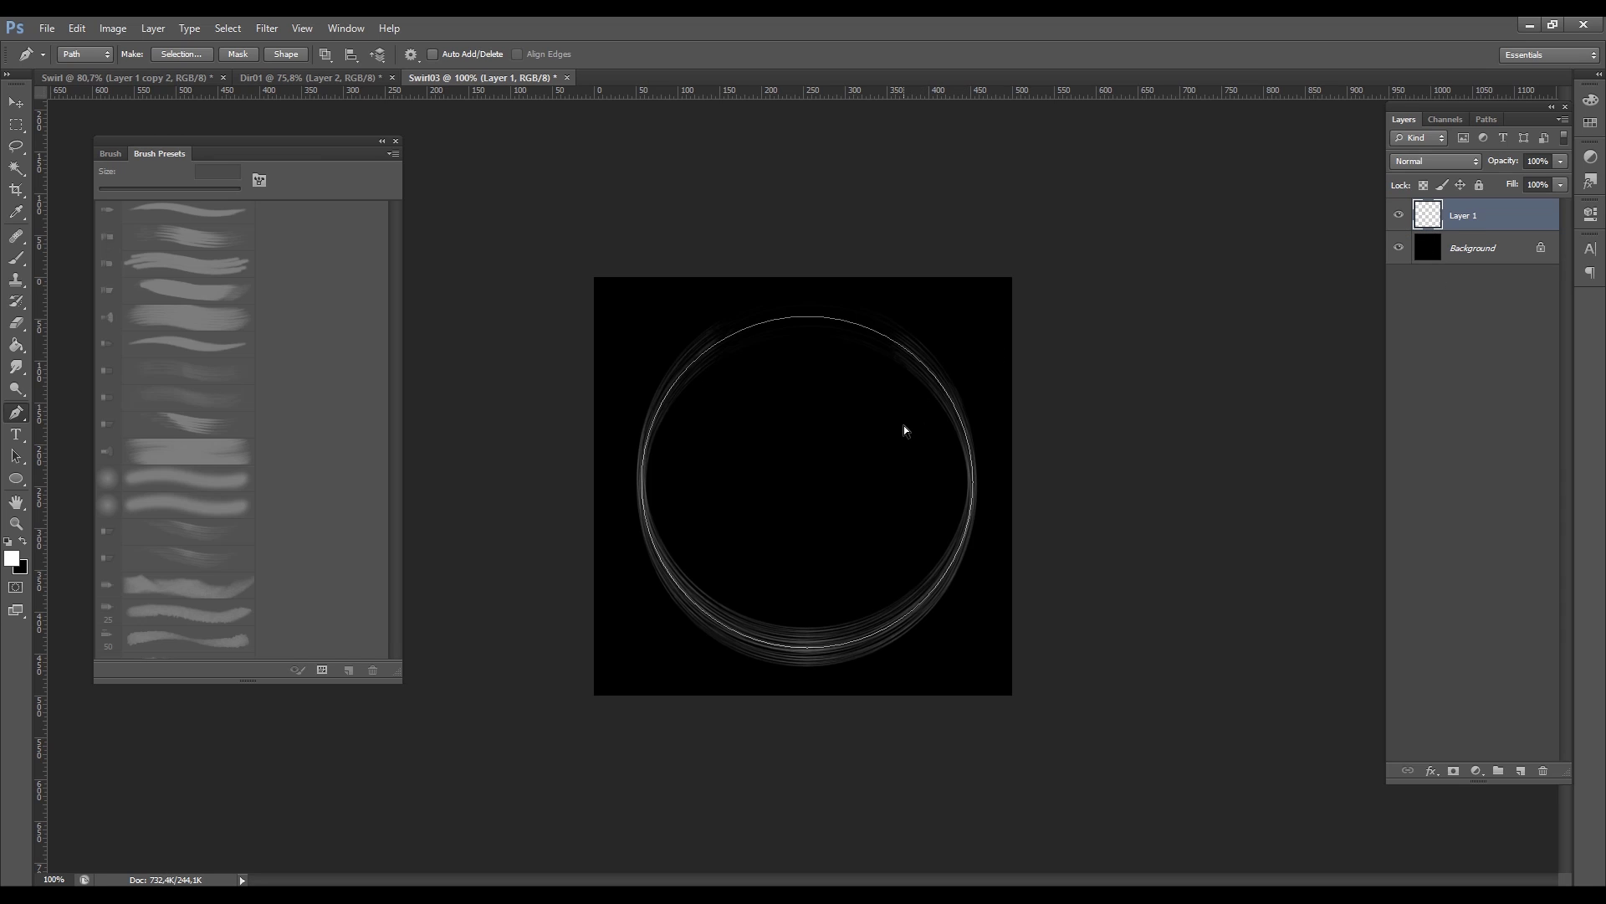
Free-transform the circular path slightly, apply it and dismiss the path outline from the canvas
key("ctrl+t")
mouse_move(925, 451)
left_mouse_down()
mouse_move(828, 326)
mouse_move(496, 470)
mouse_move(939, 428)
mouse_move(925, 456)
left_mouse_up()
key("Return")
key("Return")
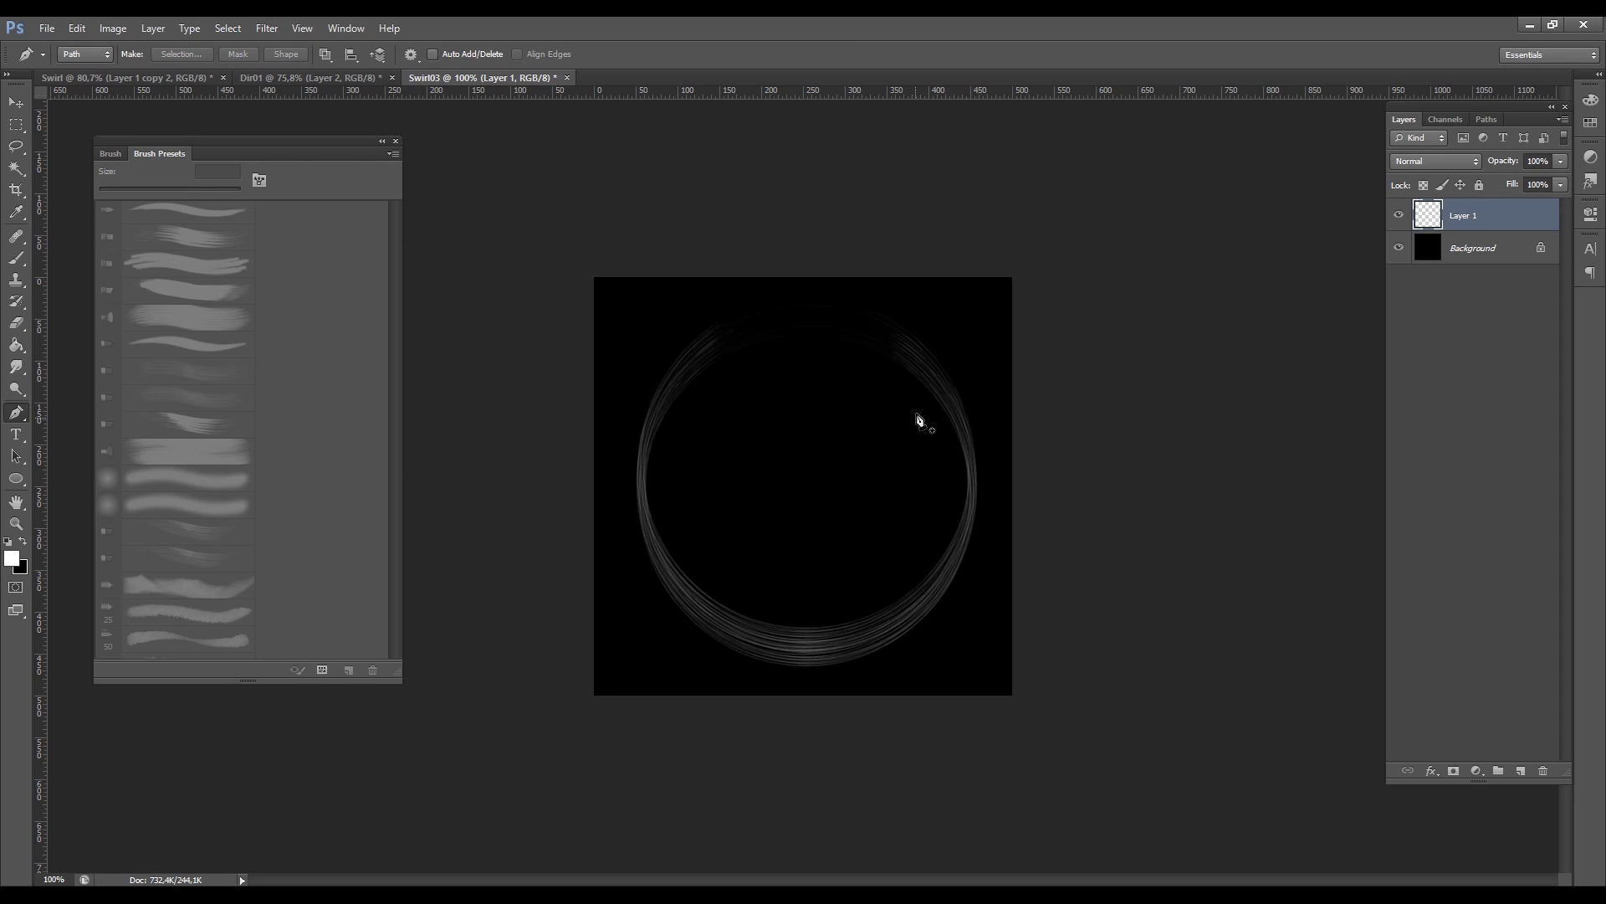
Duplicate Layer 1, rotate the copied ring clockwise and nudge it slightly upwards
right_click(1463, 224)
left_click(1466, 242)
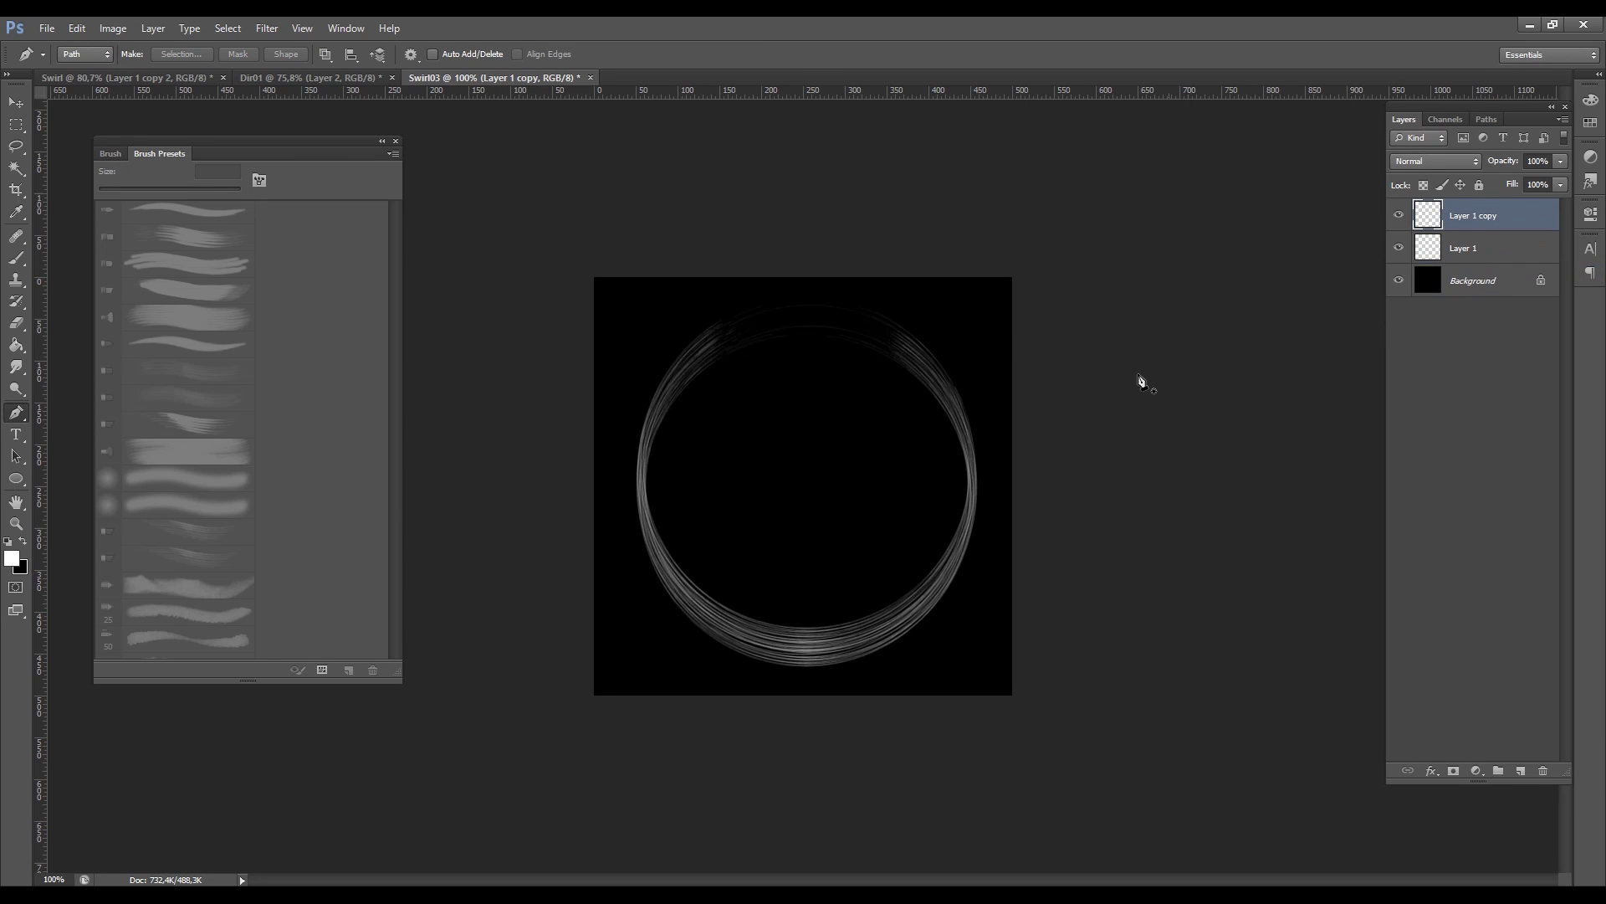
key("ctrl+t")
left_click_drag(1000, 292, 1031, 335)
left_click_drag(856, 608, 857, 598)
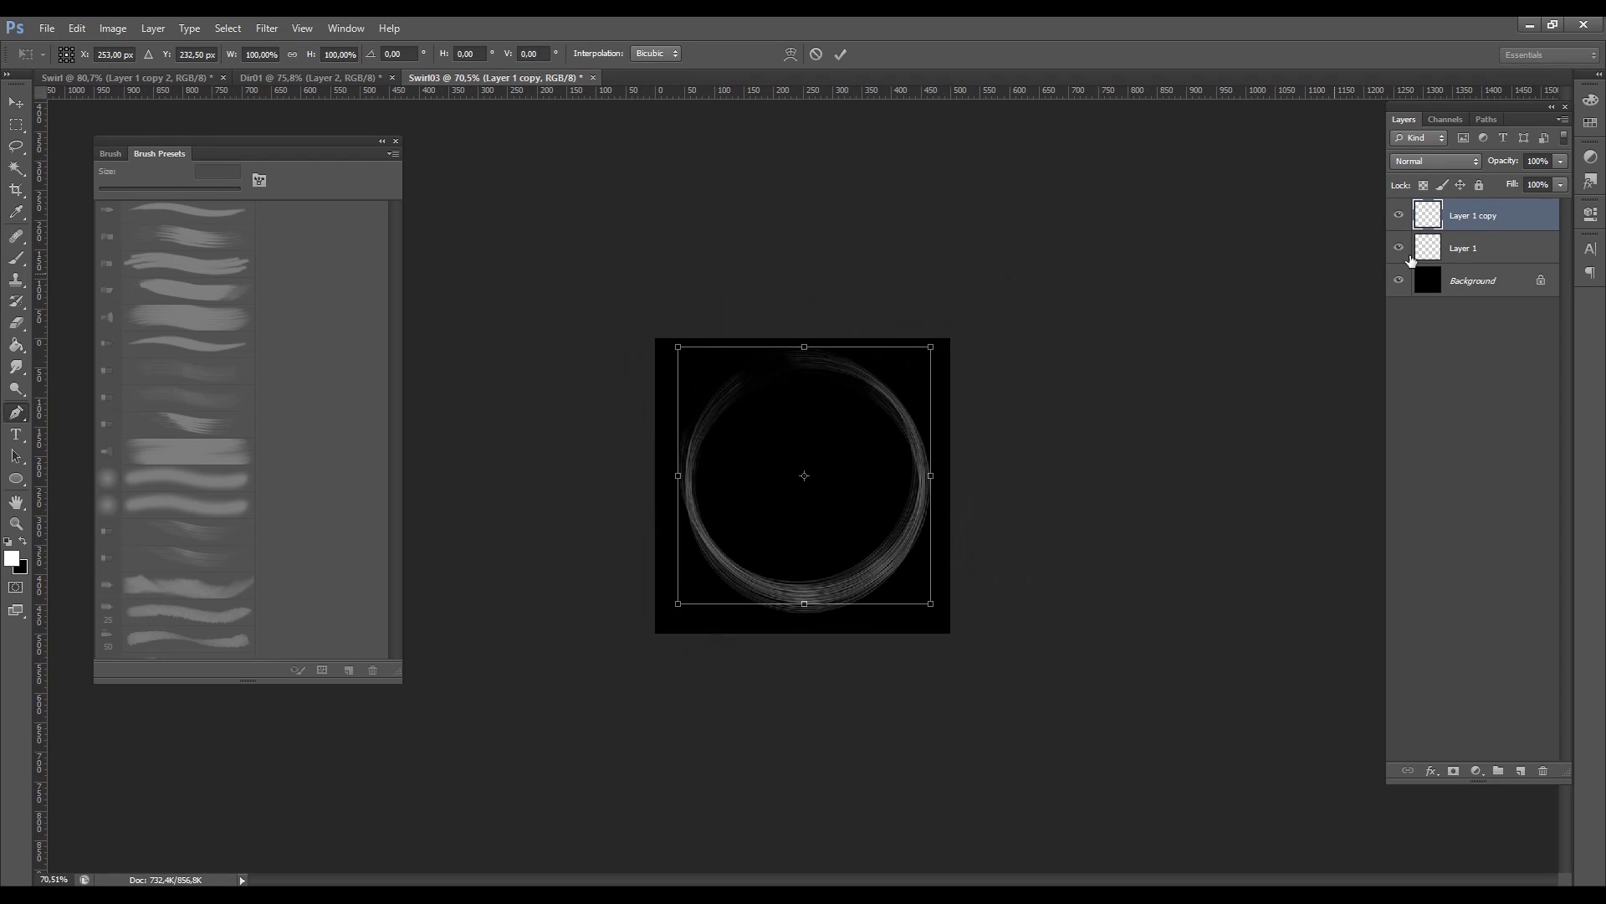
Apply the transform and duplicate the rotated ring layer once more
right_click(1423, 219)
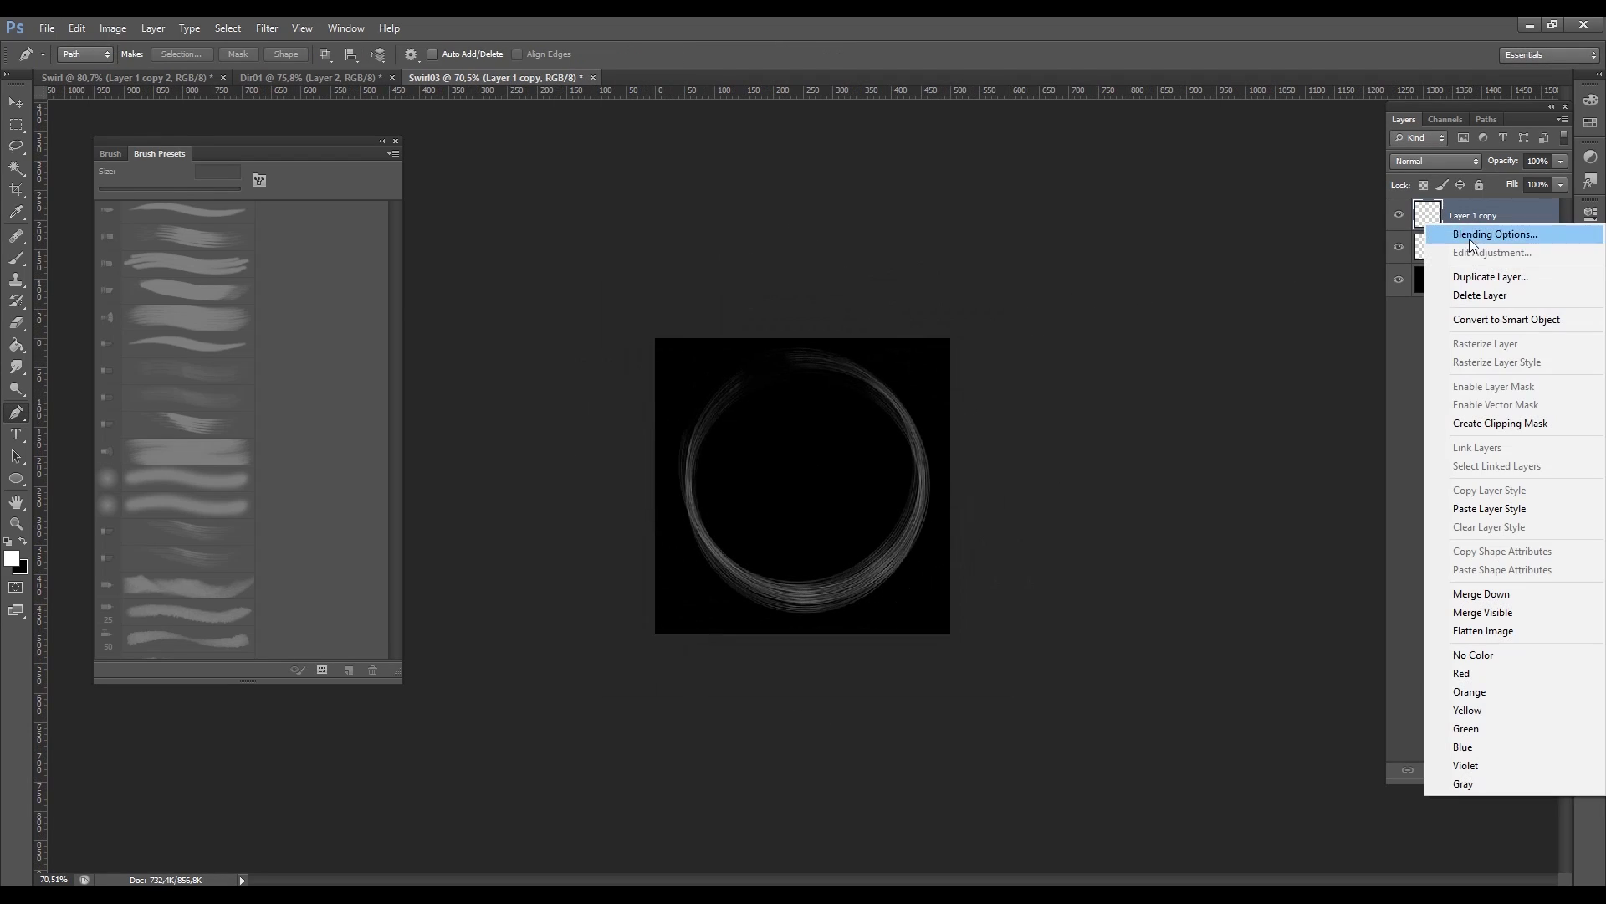
left_click(1478, 276)
key("Return")
scroll(901, 419, "up", 5, "alt")
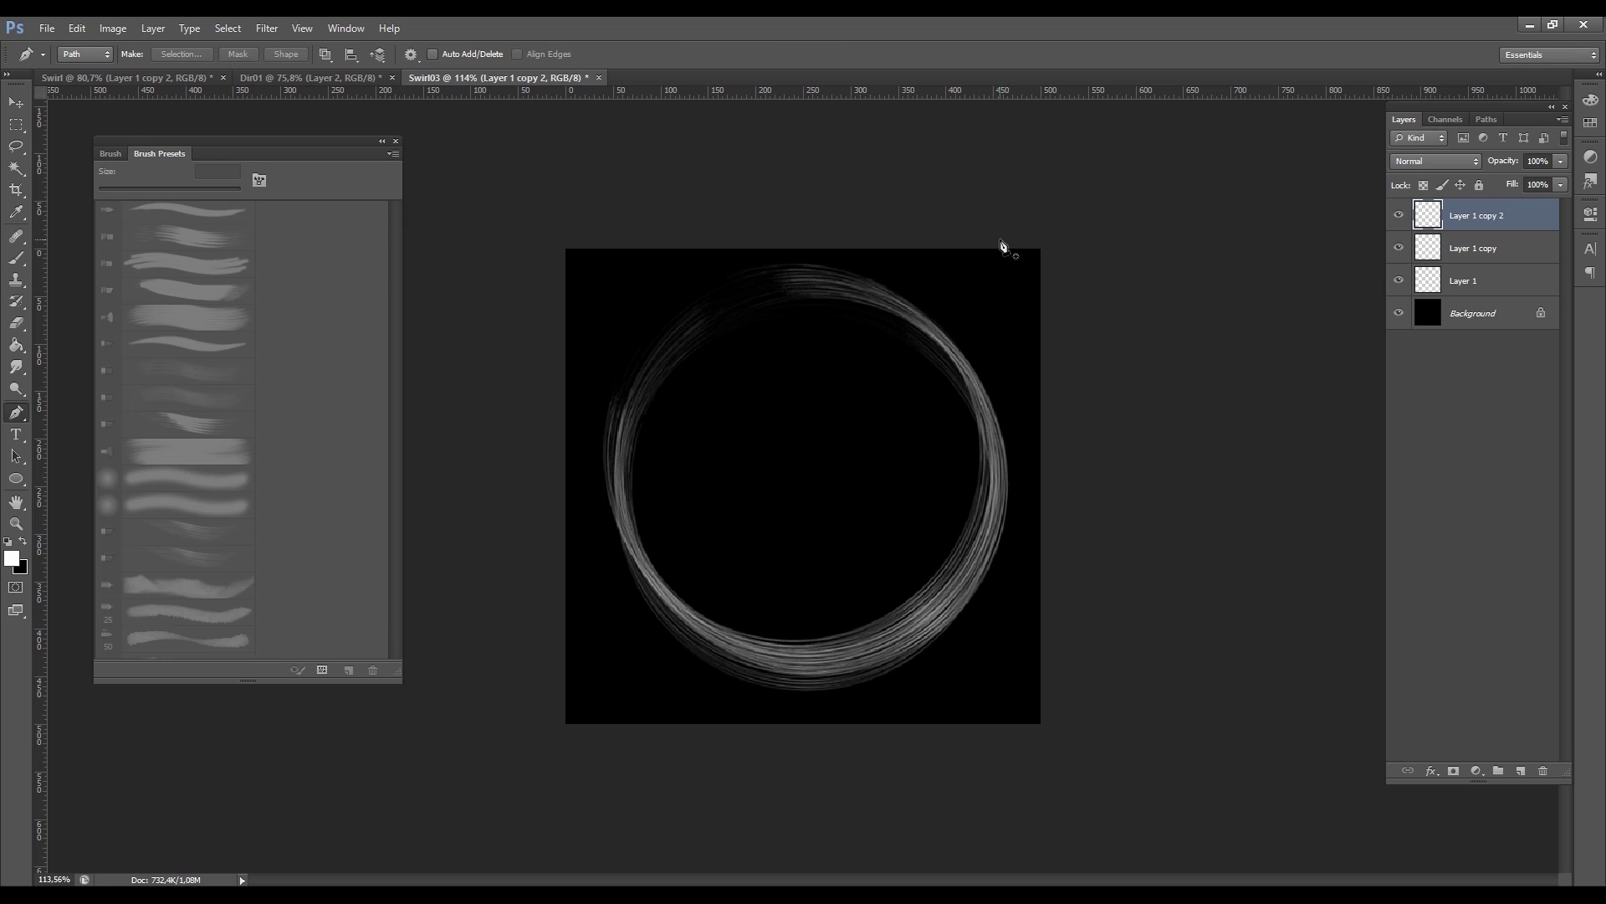
Add a white Outer Glow to the Layer 1 copy 2 ring and increase the glow's size
double_click(1523, 220)
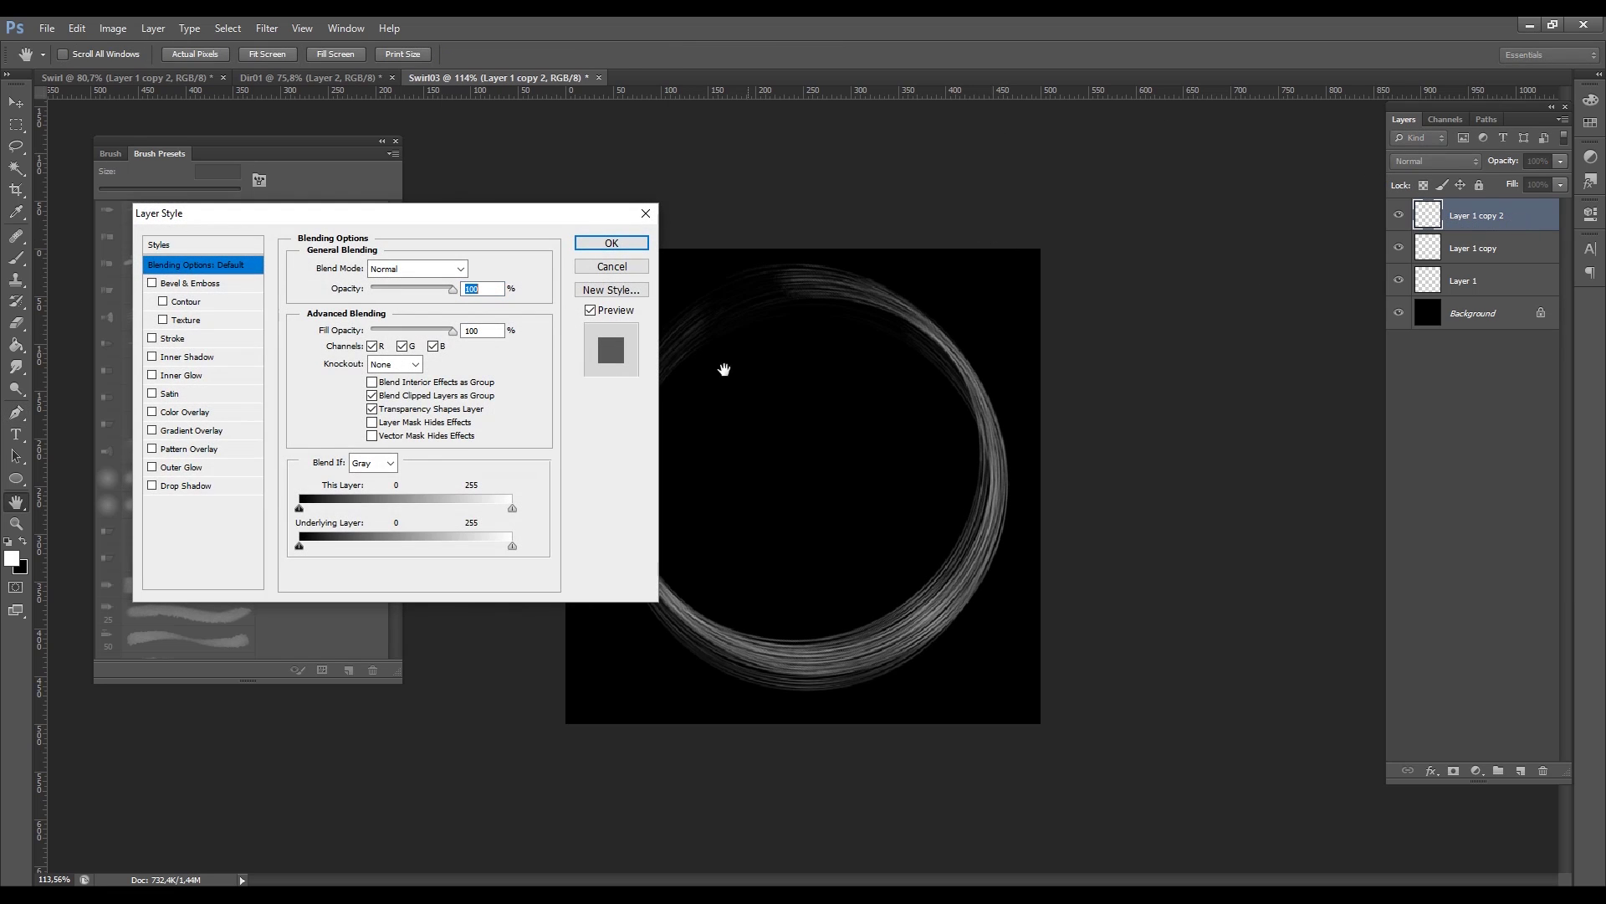
left_click(152, 467)
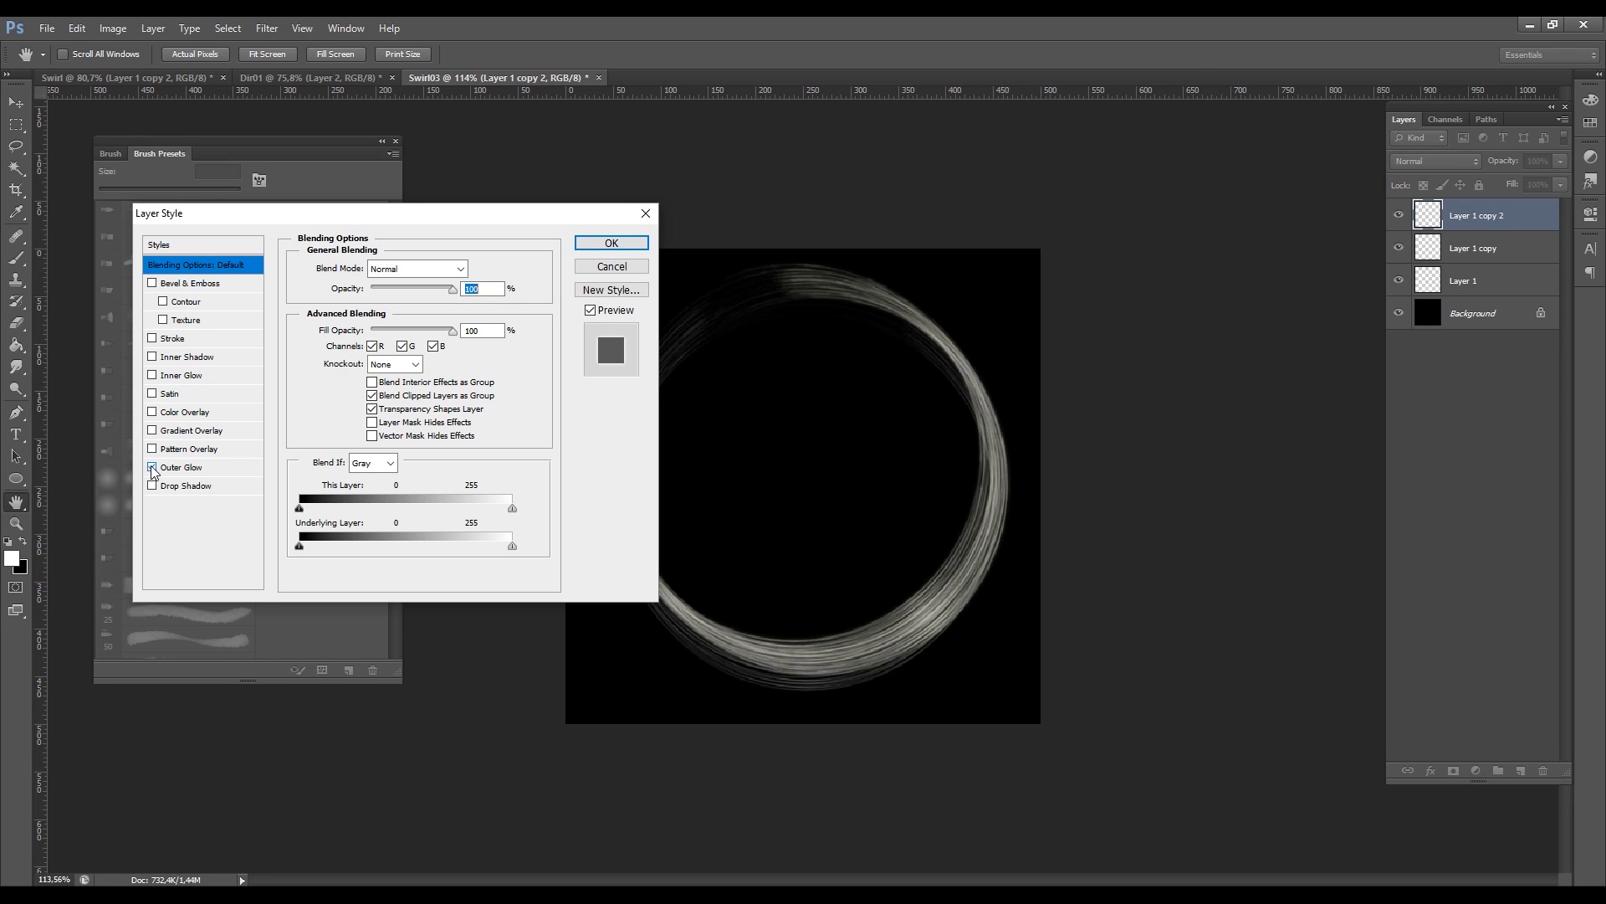
left_click(212, 469)
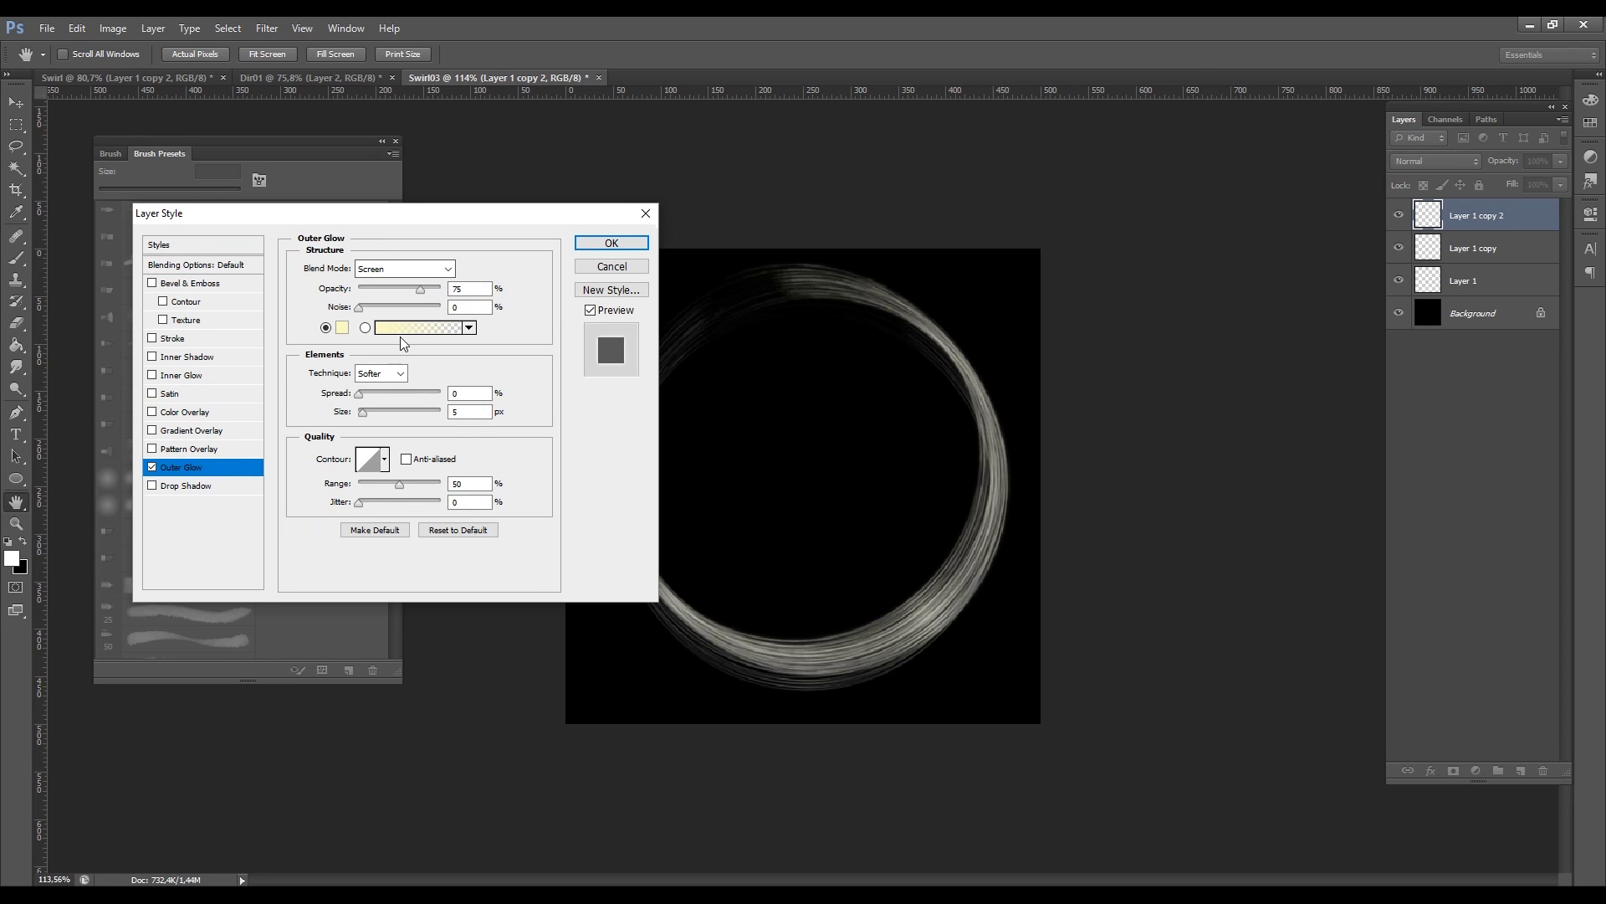
left_click(342, 327)
left_click(855, 222)
left_click(1251, 211)
left_click_drag(365, 412, 378, 414)
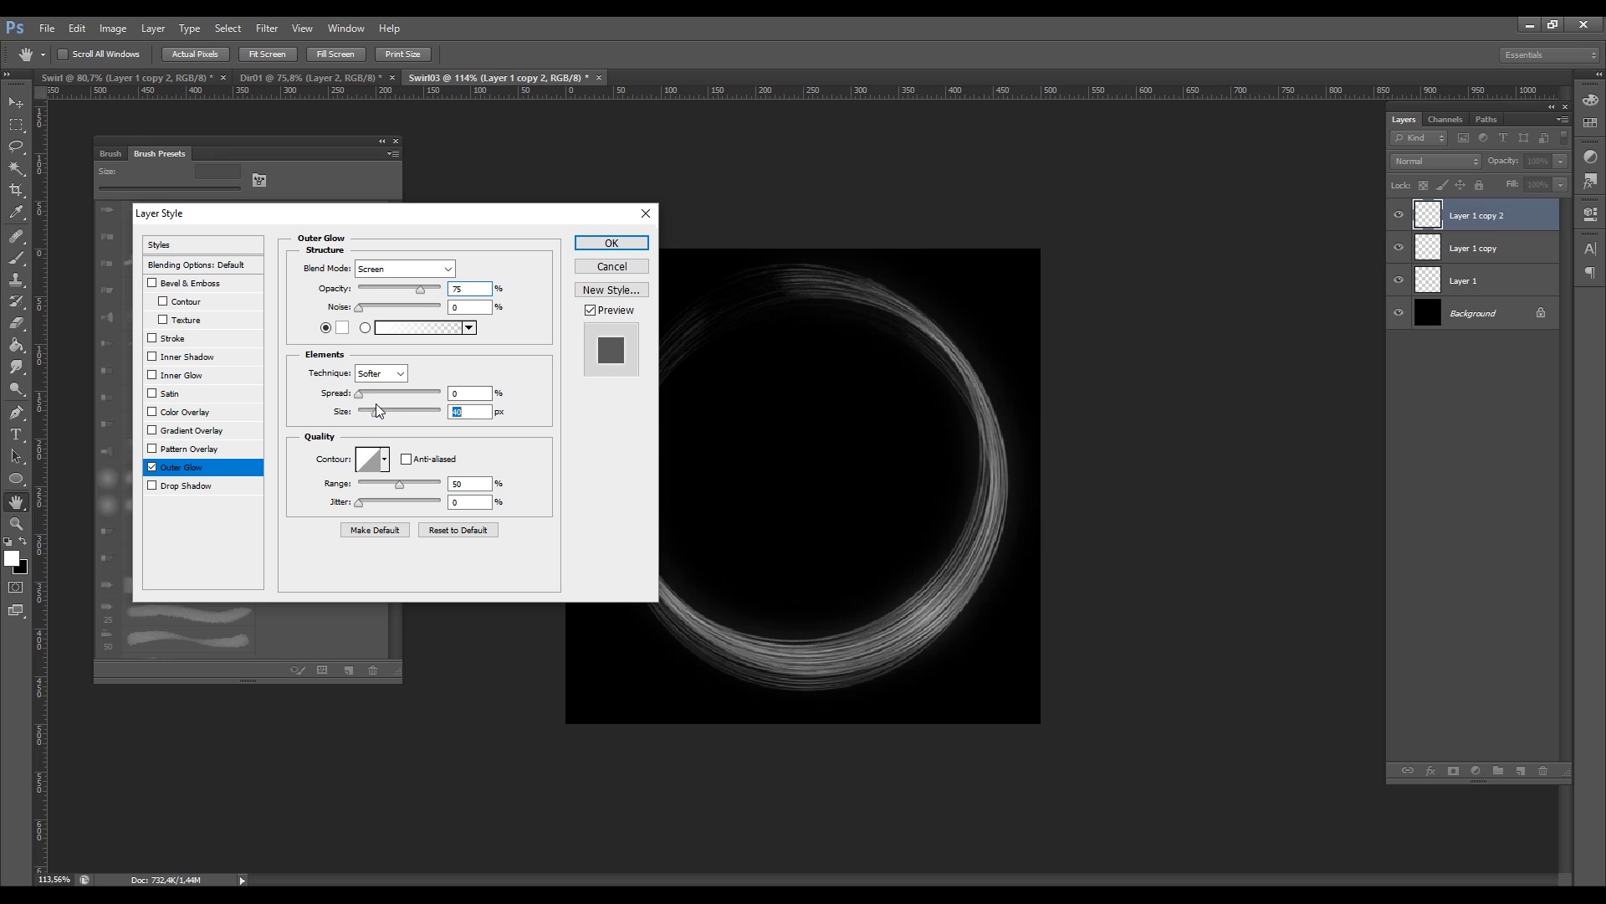
left_click(611, 243)
Duplicate the Layer 1 copy ring layer beneath the glowing top layer
key("p")
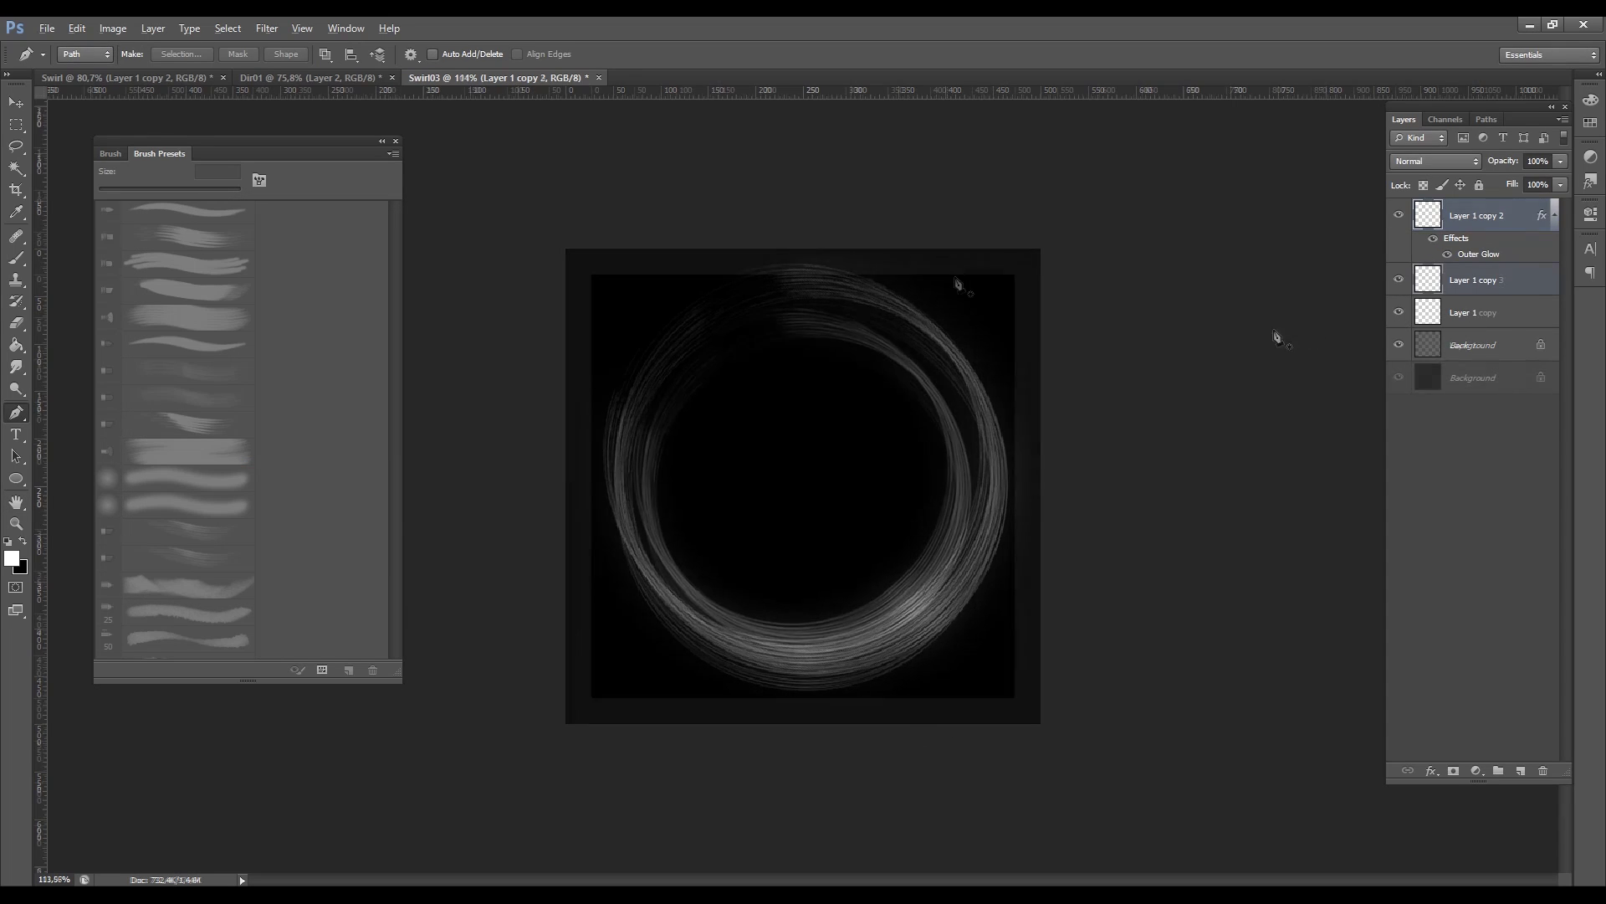
key("ctrl+j")
key("ctrl+0")
Hide the black Background layer and save the transparent ring image as Swirl03
left_click(1398, 378)
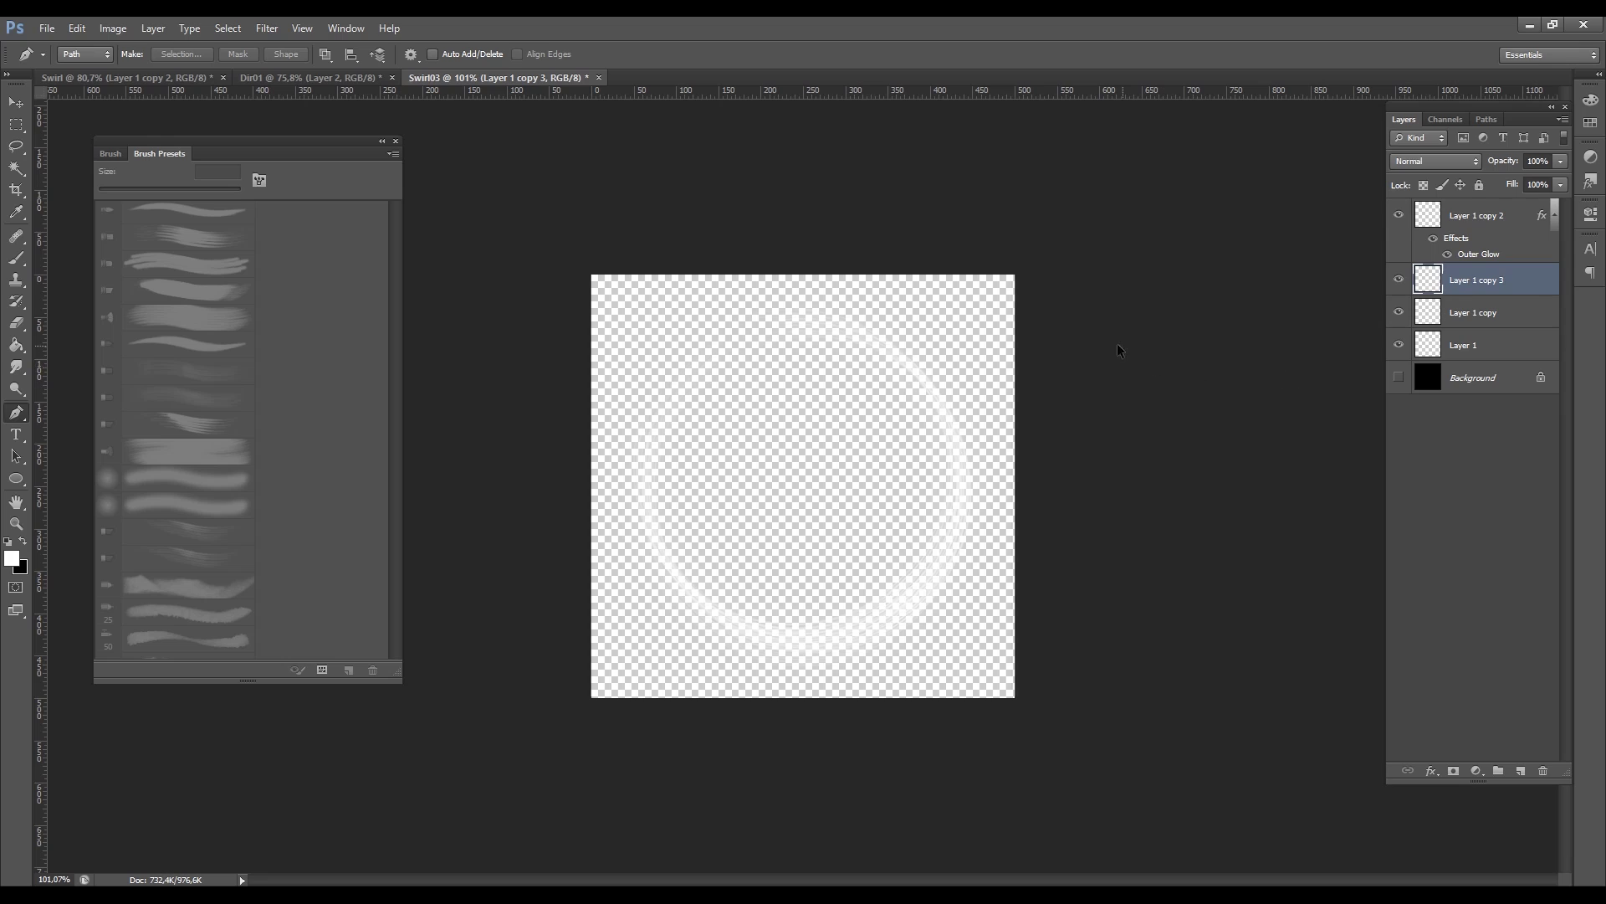
key("ctrl+shift+s")
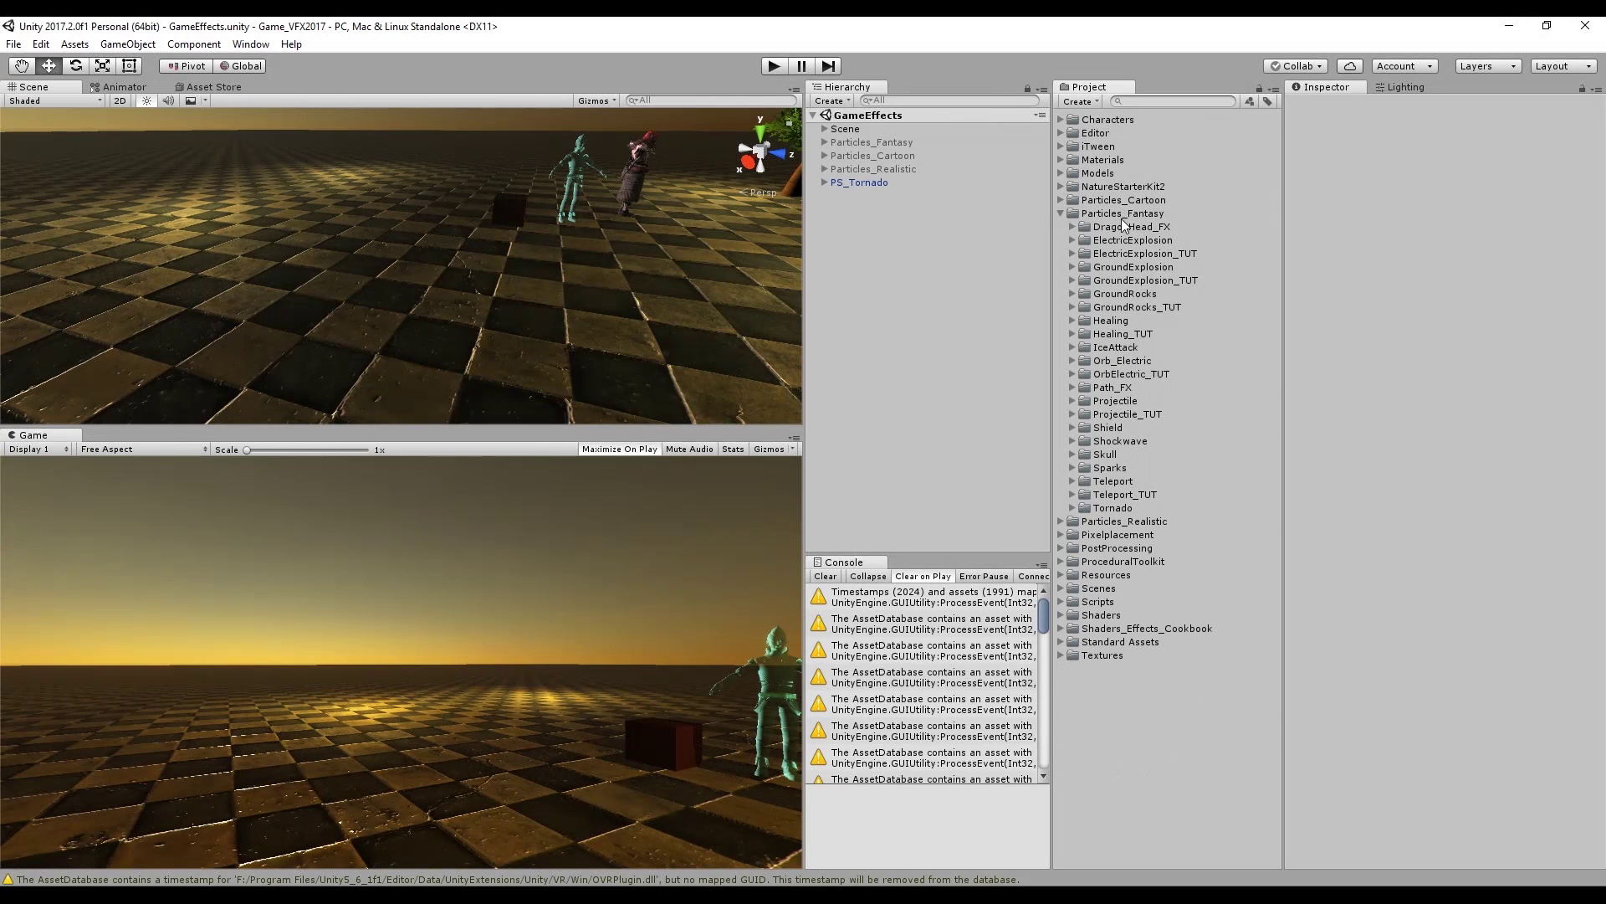
In Unity, create a folder named Tornado_TUT inside the Particles_Fantasy folder
right_click(1121, 219)
mouse_move(1238, 231)
left_click(1367, 229)
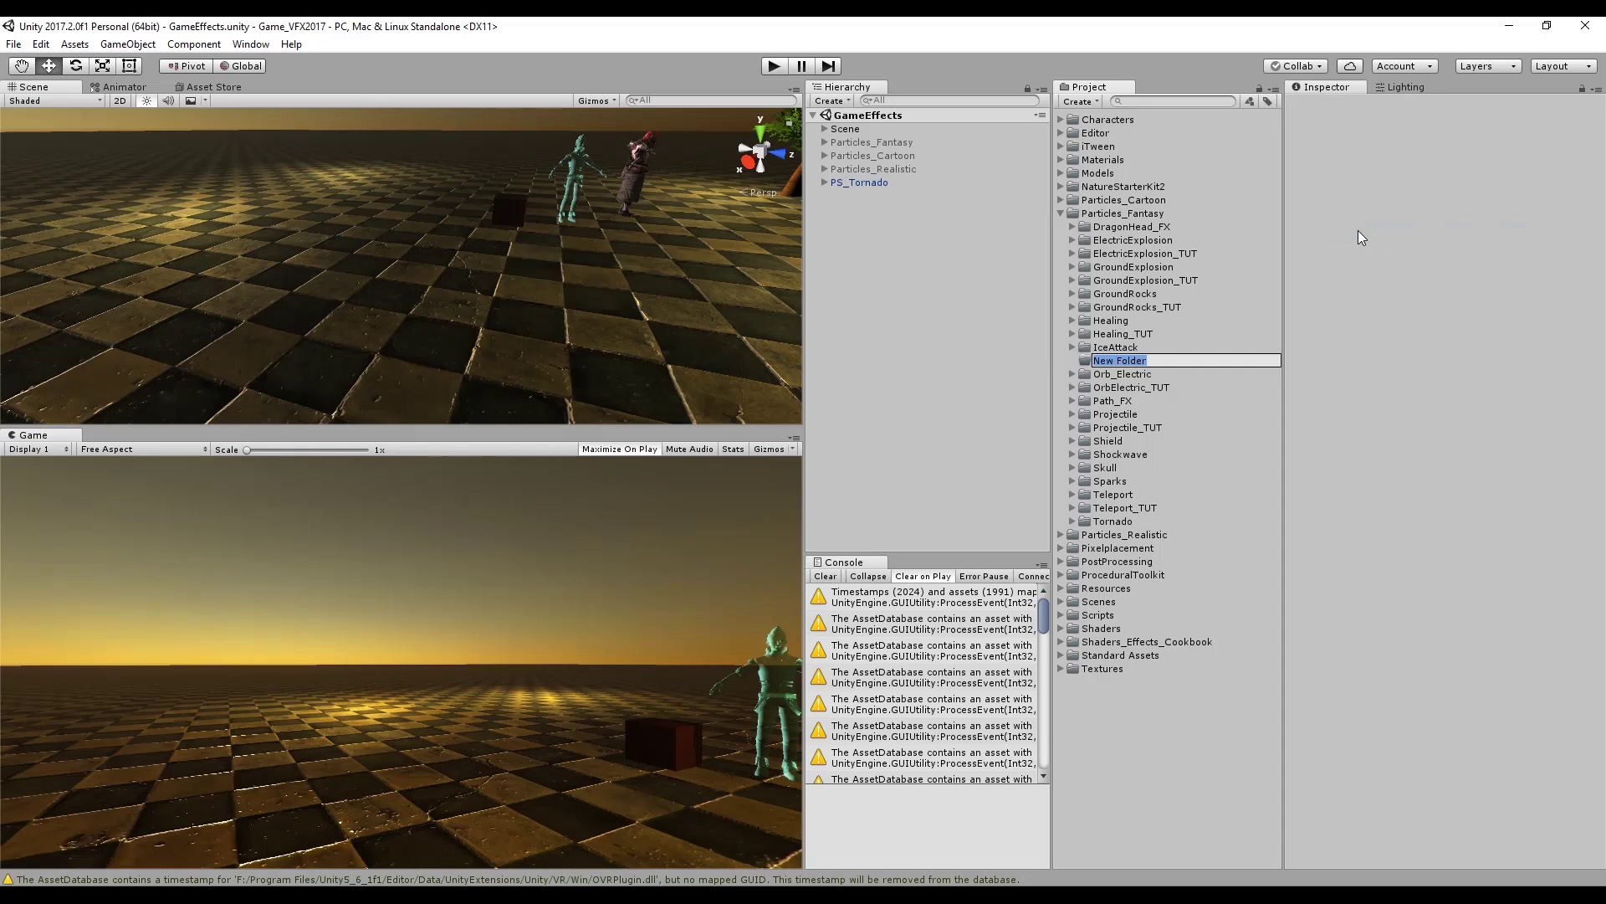
type("Tornado_TUT")
key("Return")
Import the Swirl03 PNG from the Tornado_FX folder into the project's Tornado_TUT folder and minimise the file window
key("alt+Tab")
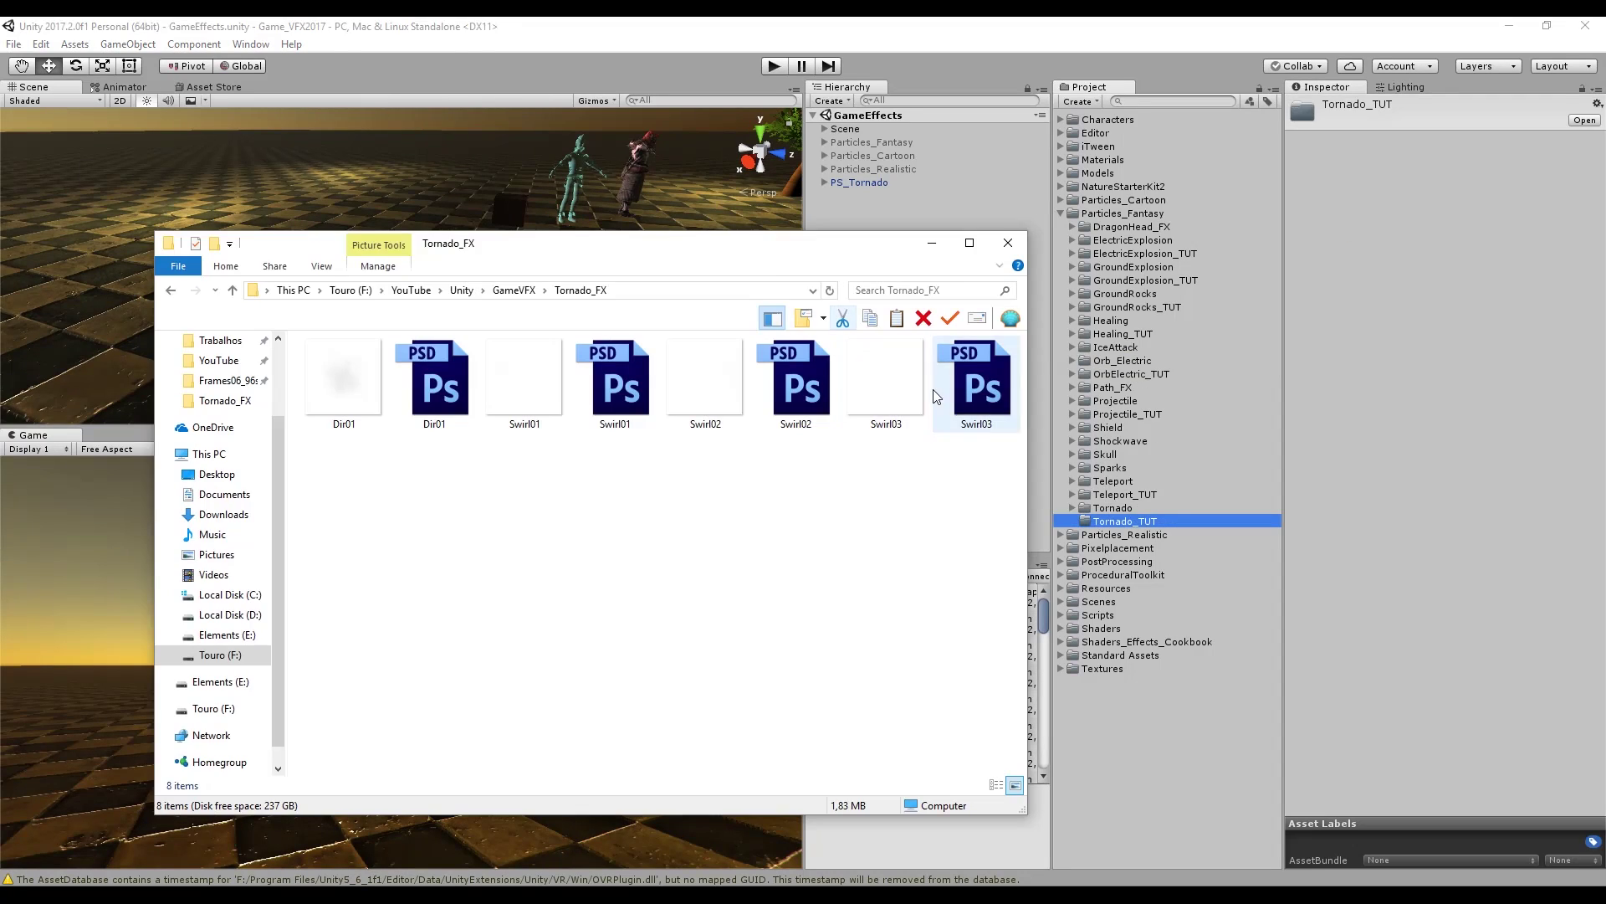
left_click_drag(882, 392, 1121, 525)
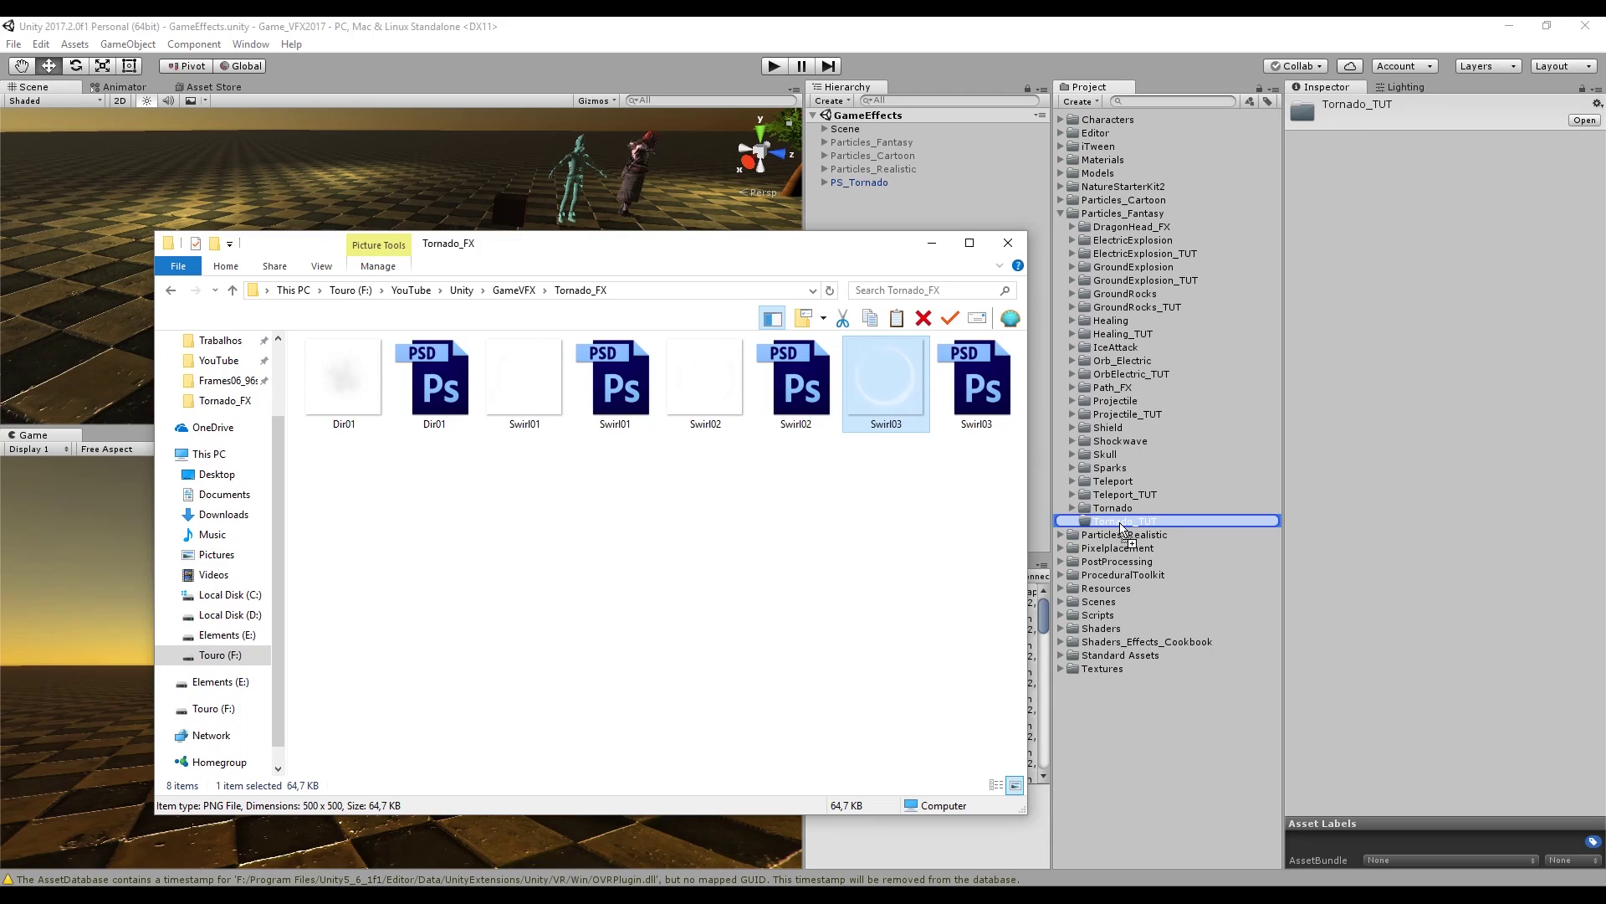
left_click(931, 242)
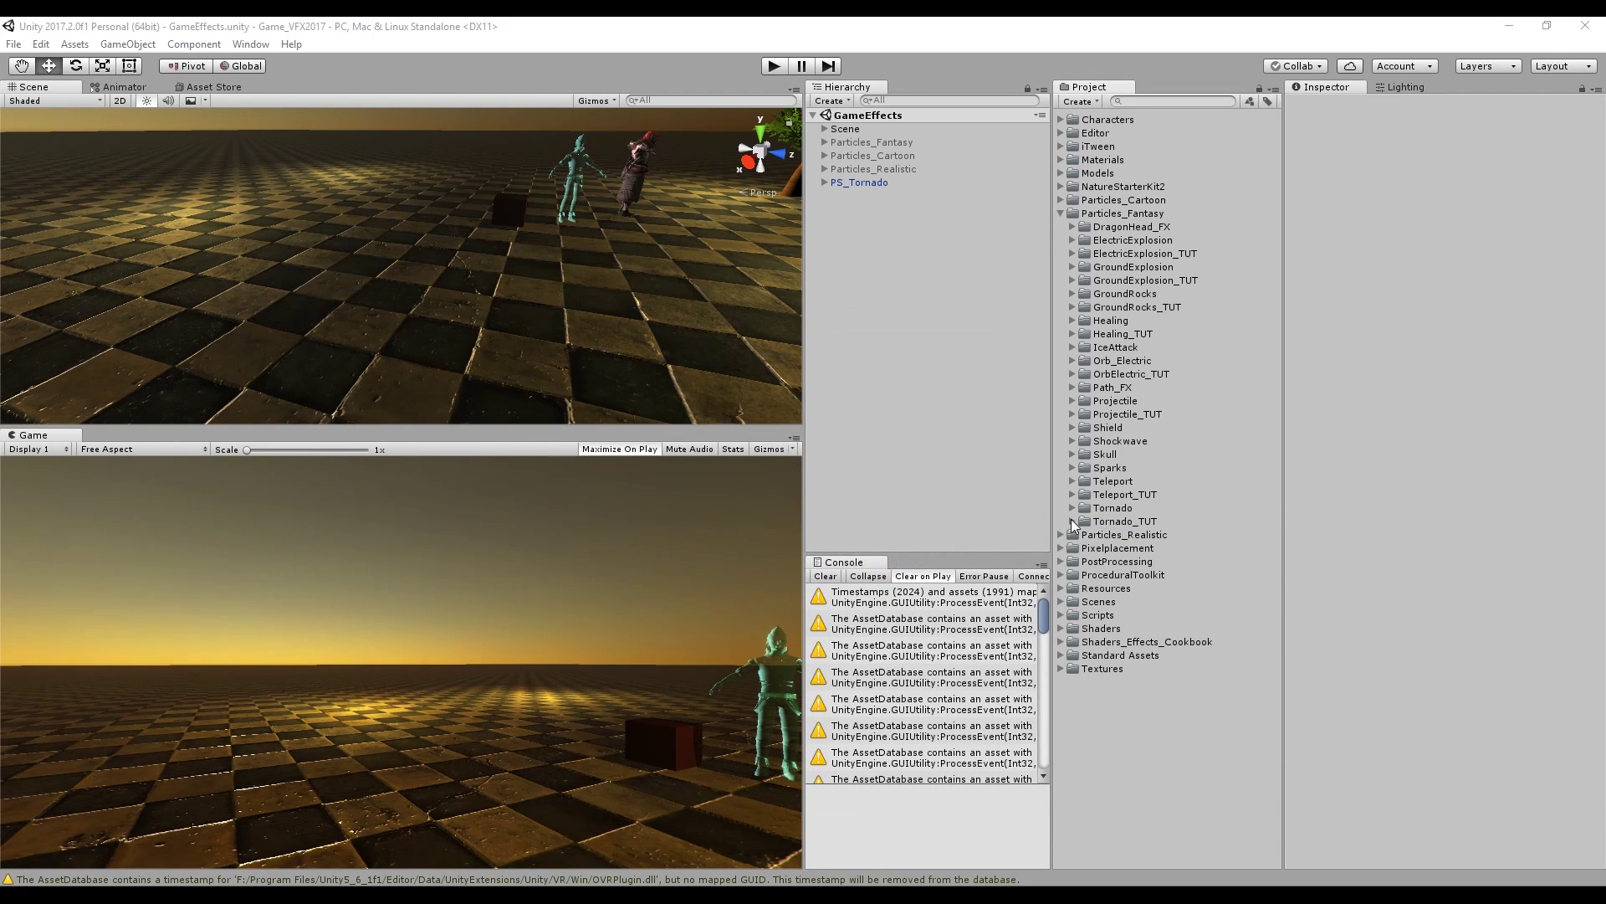
Create a material named Swirl03 in the Tornado_TUT folder
right_click(1117, 521)
mouse_move(1171, 534)
left_click(1393, 560)
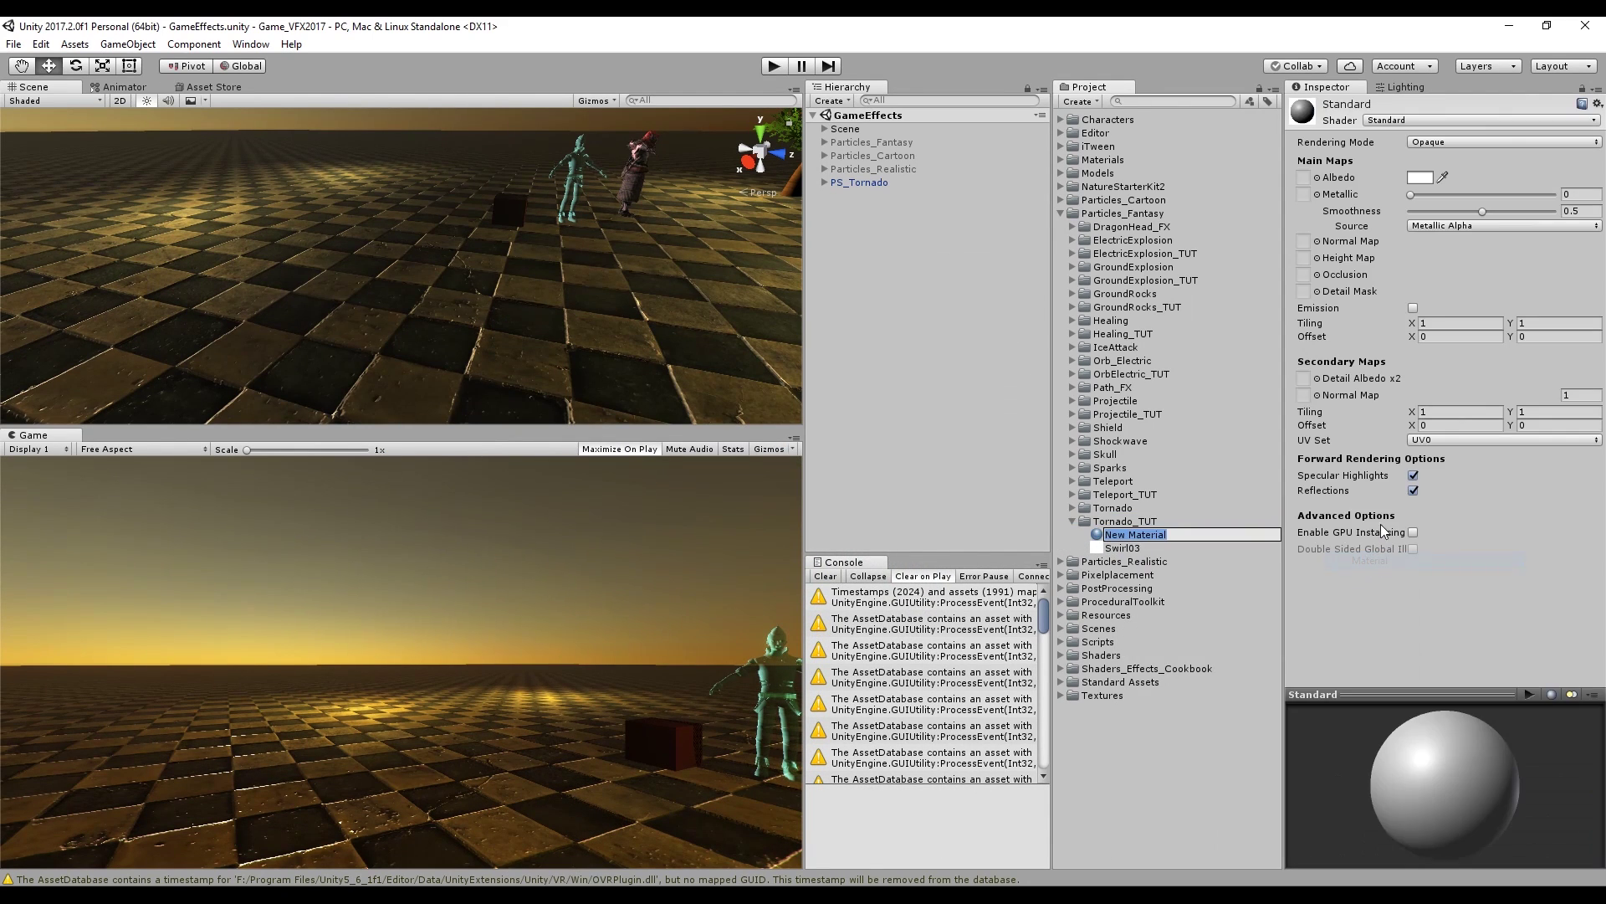
type("Swirl03")
key("Return")
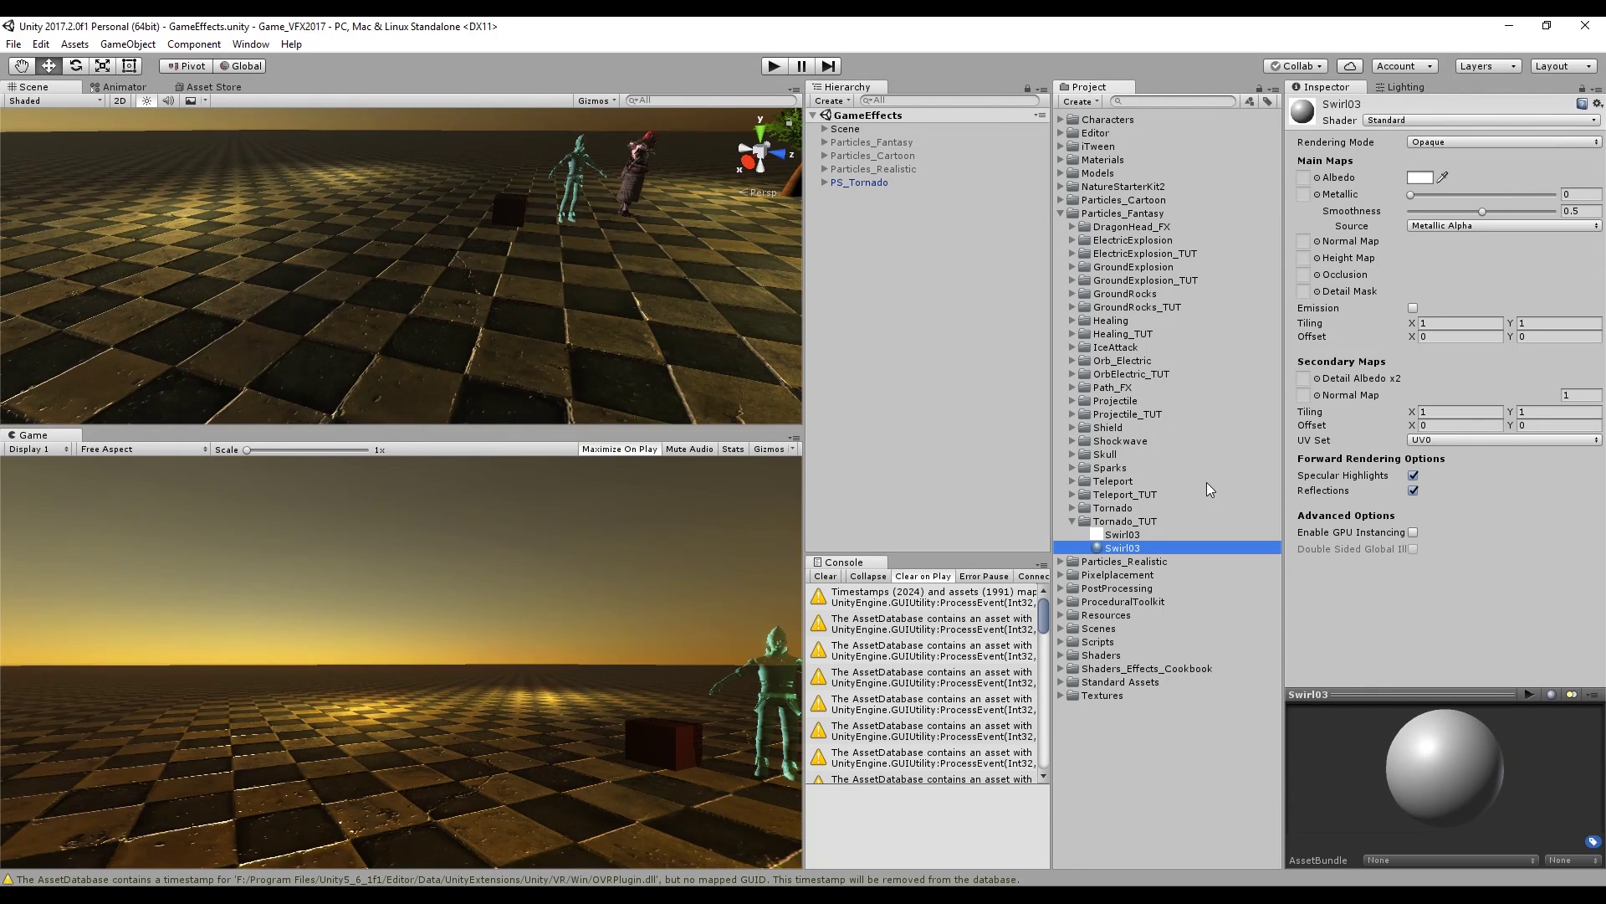
Set the Swirl03 material's shader to Particles/Additive
left_click(1413, 119)
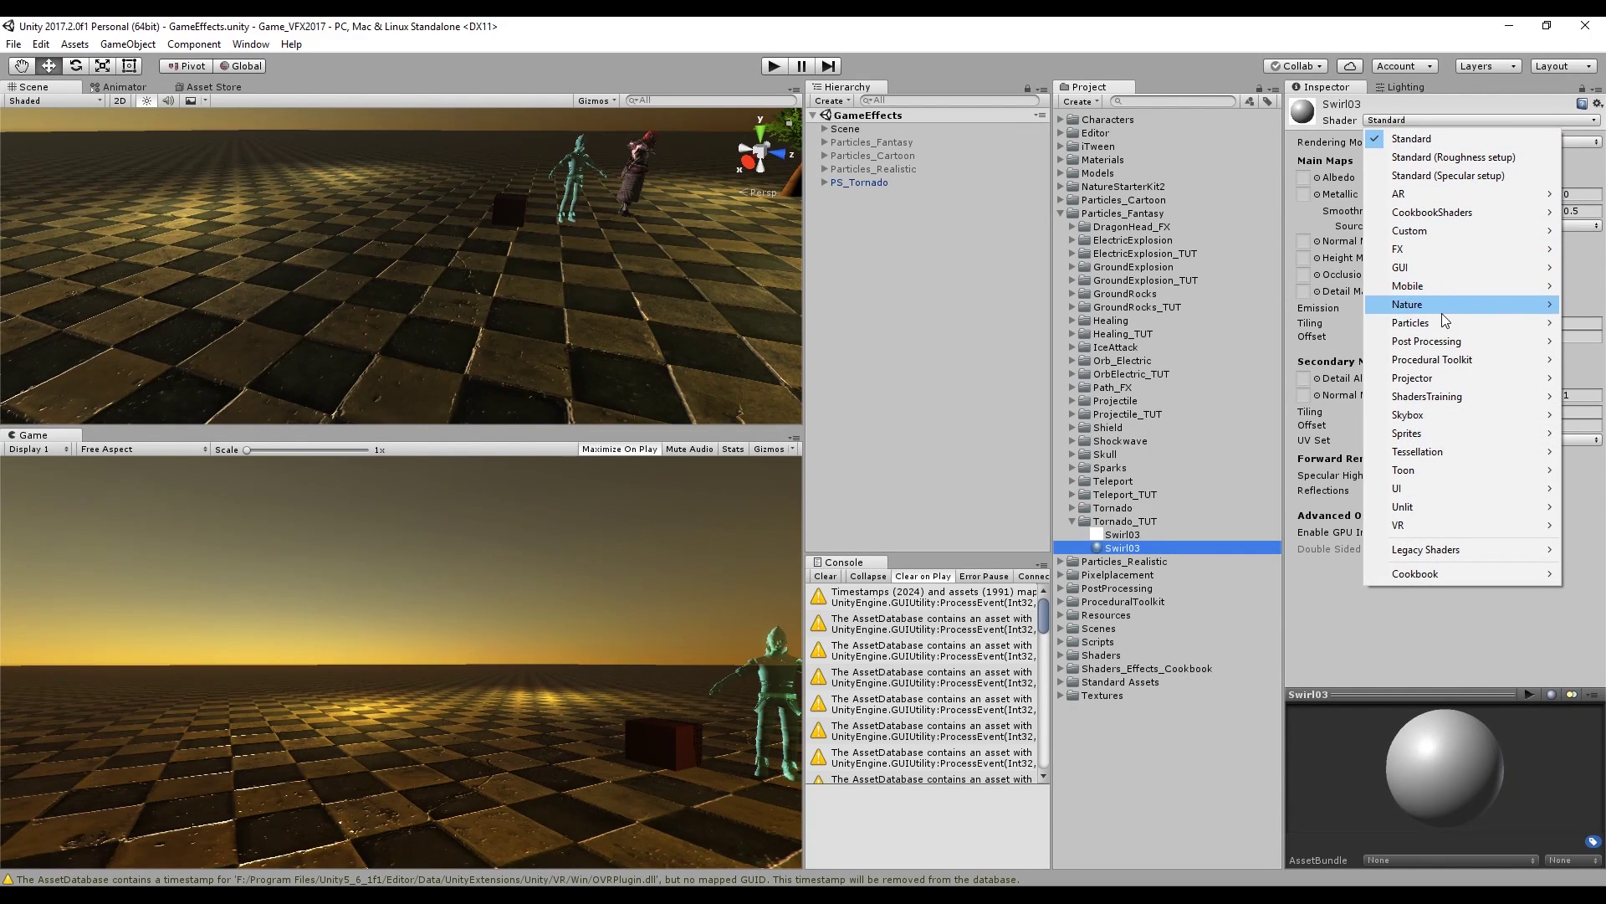
mouse_move(1430, 323)
left_click(1315, 323)
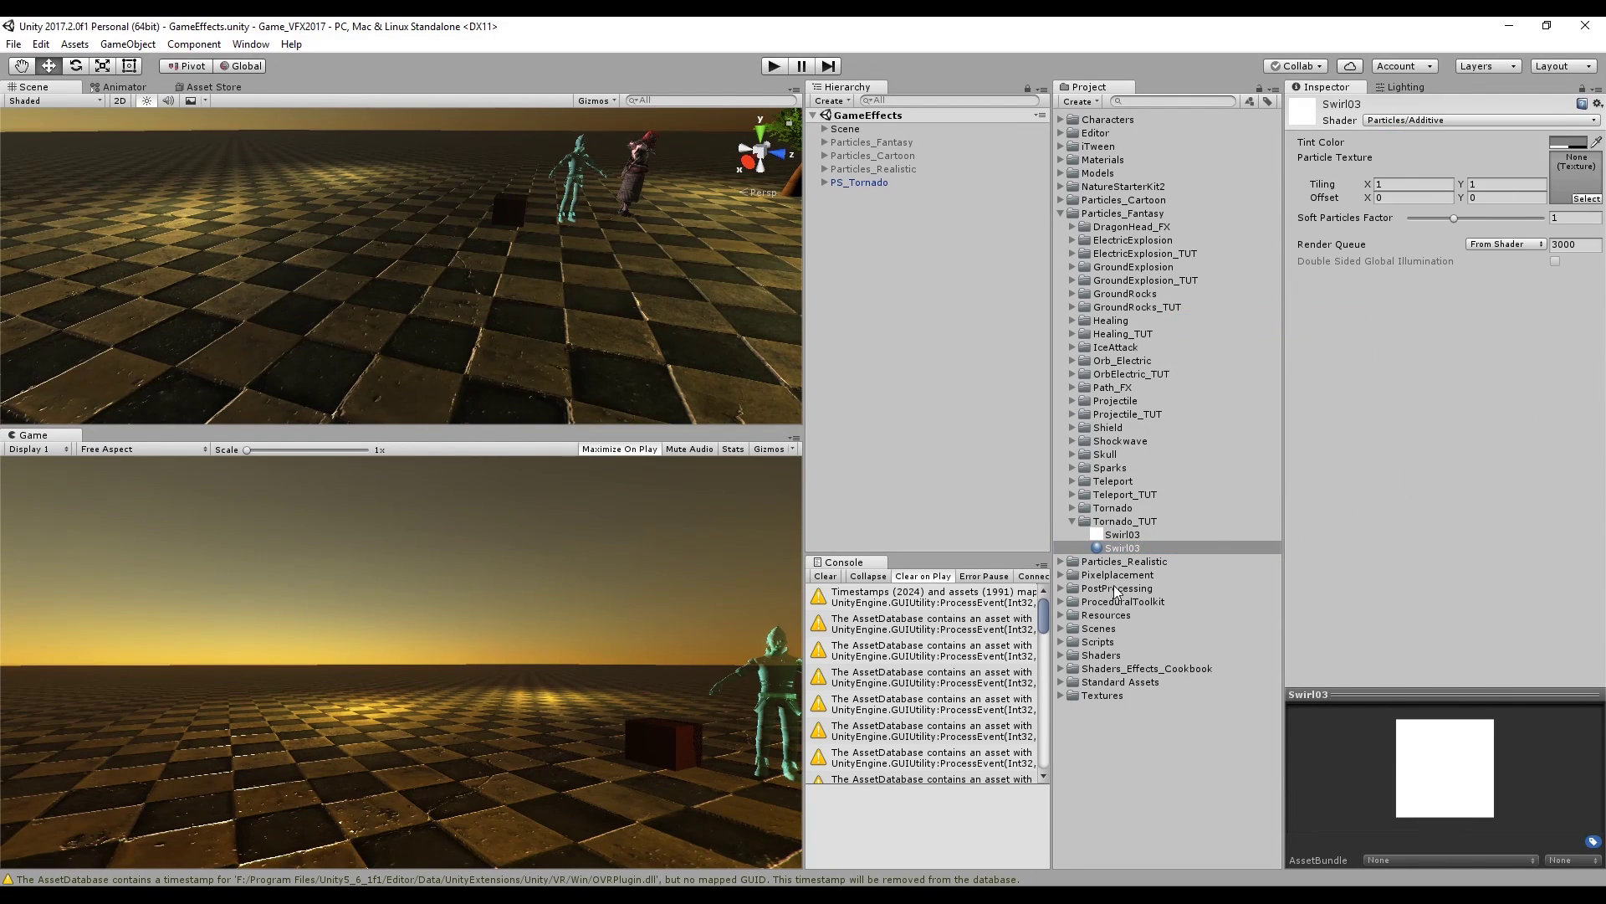
Assign the Swirl03 texture as the Swirl03 material's particle texture
left_click(1109, 534)
left_click_drag(1109, 532, 1567, 167)
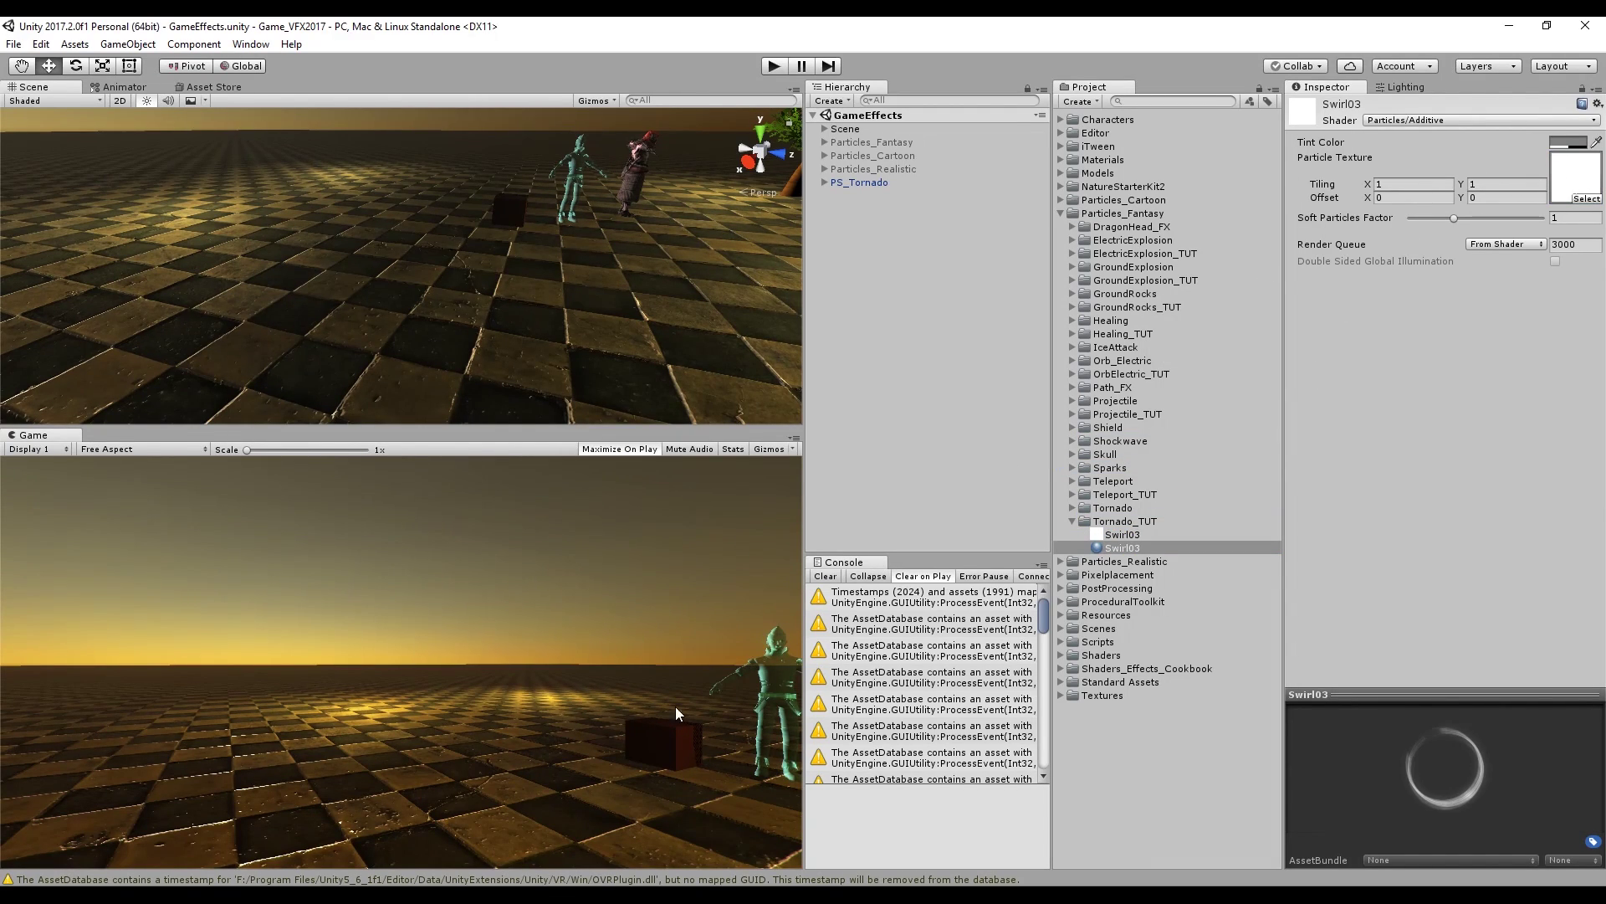
Create a particle system named PS_TornadoTUT in the scene and apply the Swirl03 material to it
right_click(902, 183)
mouse_move(998, 438)
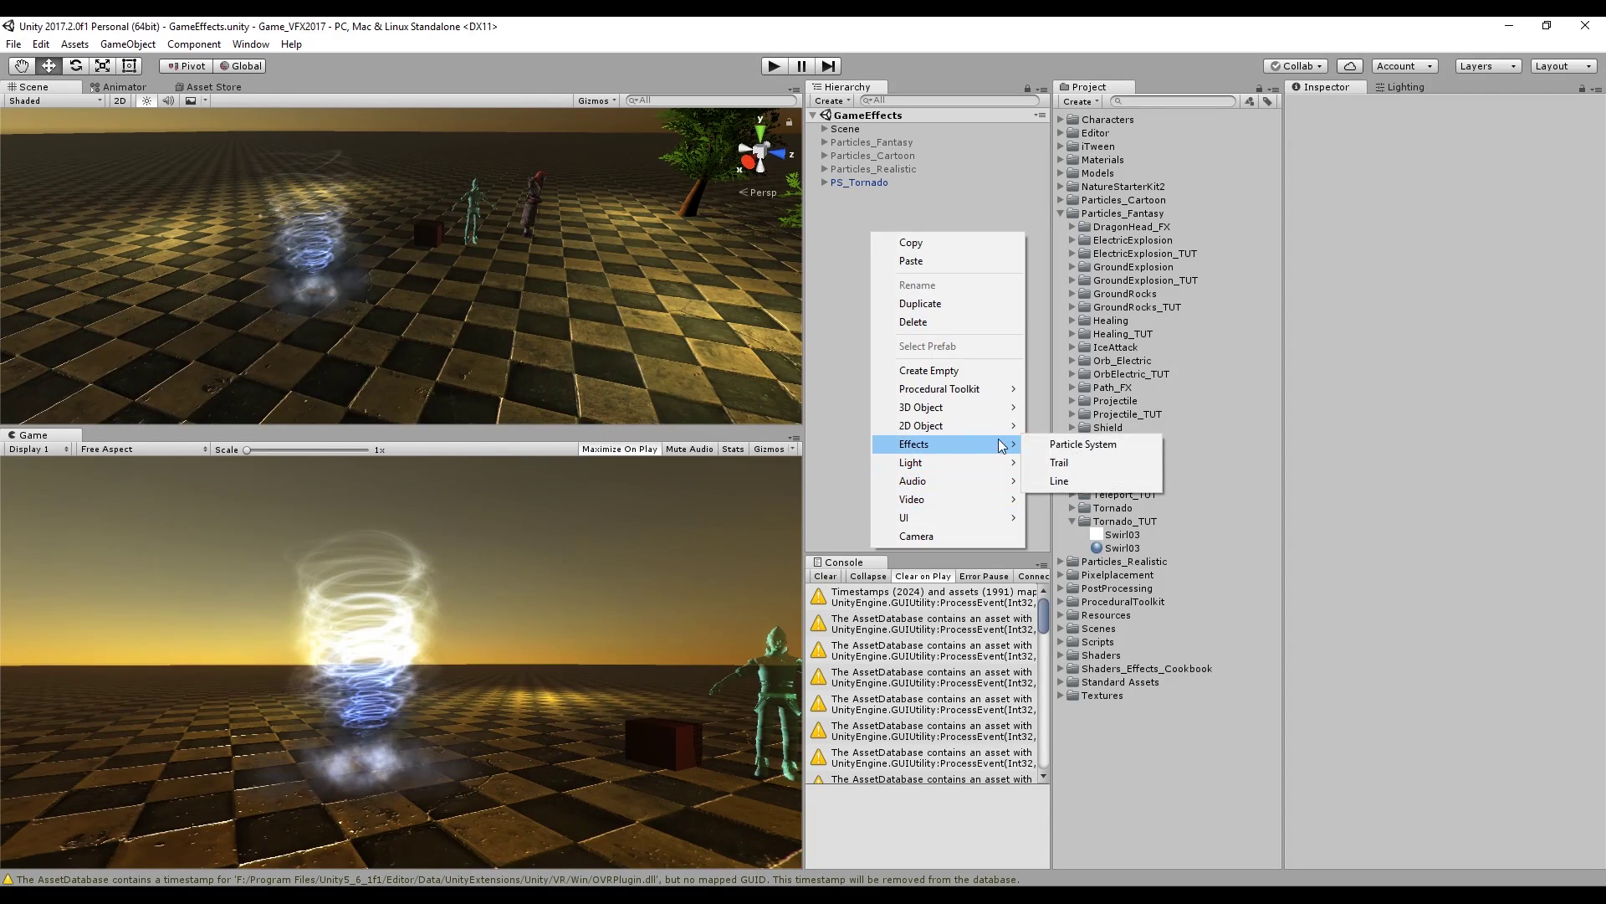
left_click(1058, 441)
left_click(1403, 105)
type("vfx_")
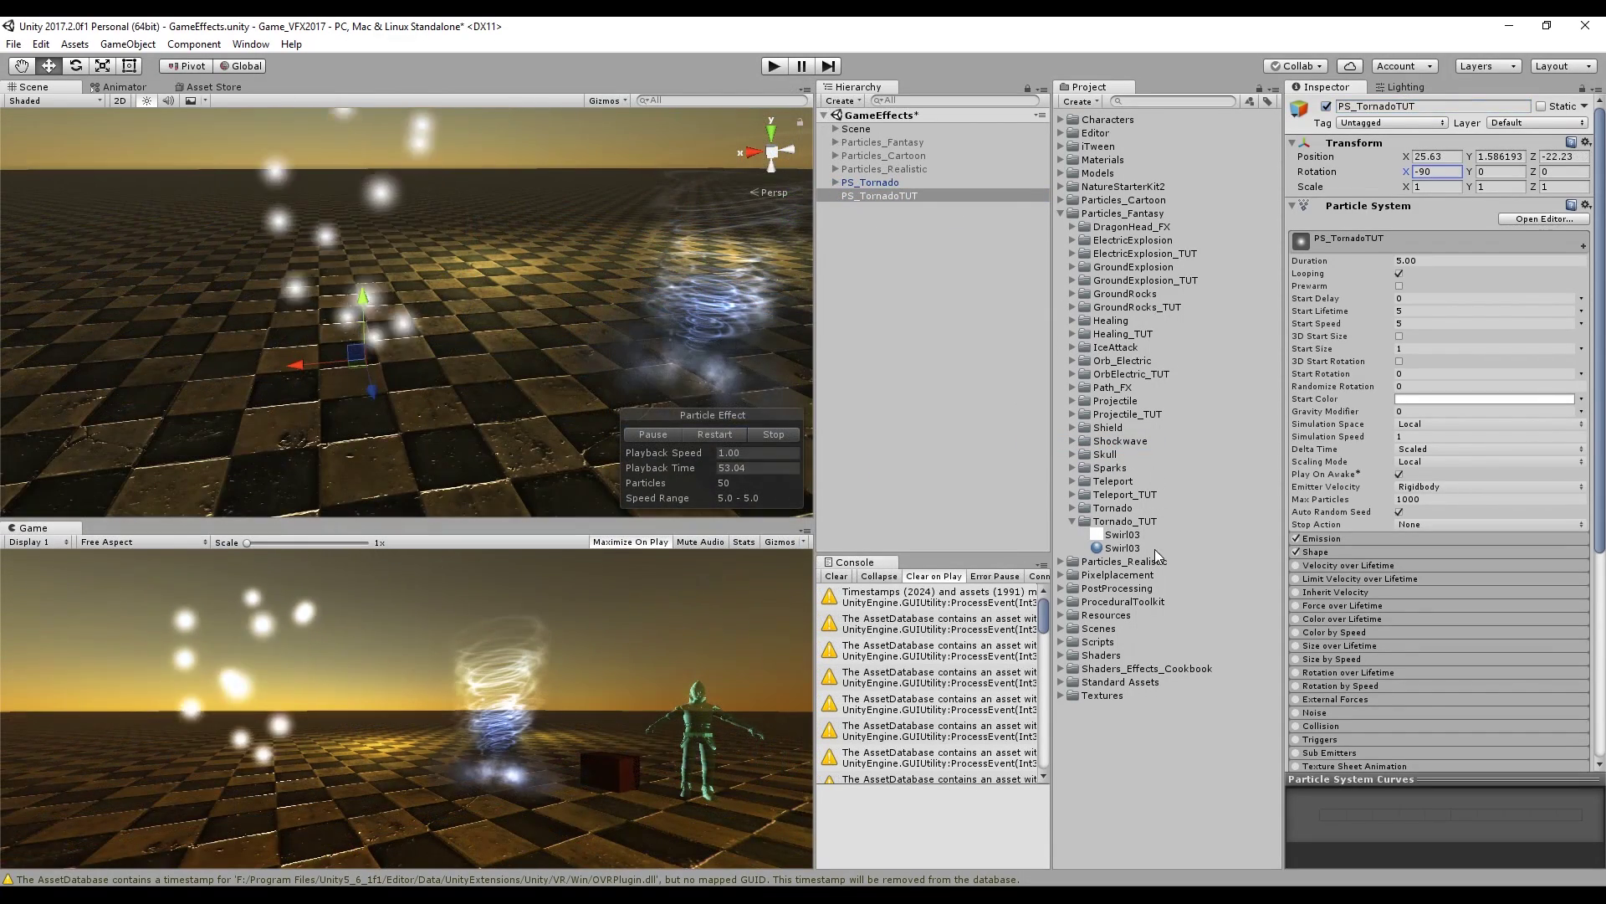
left_click(885, 195)
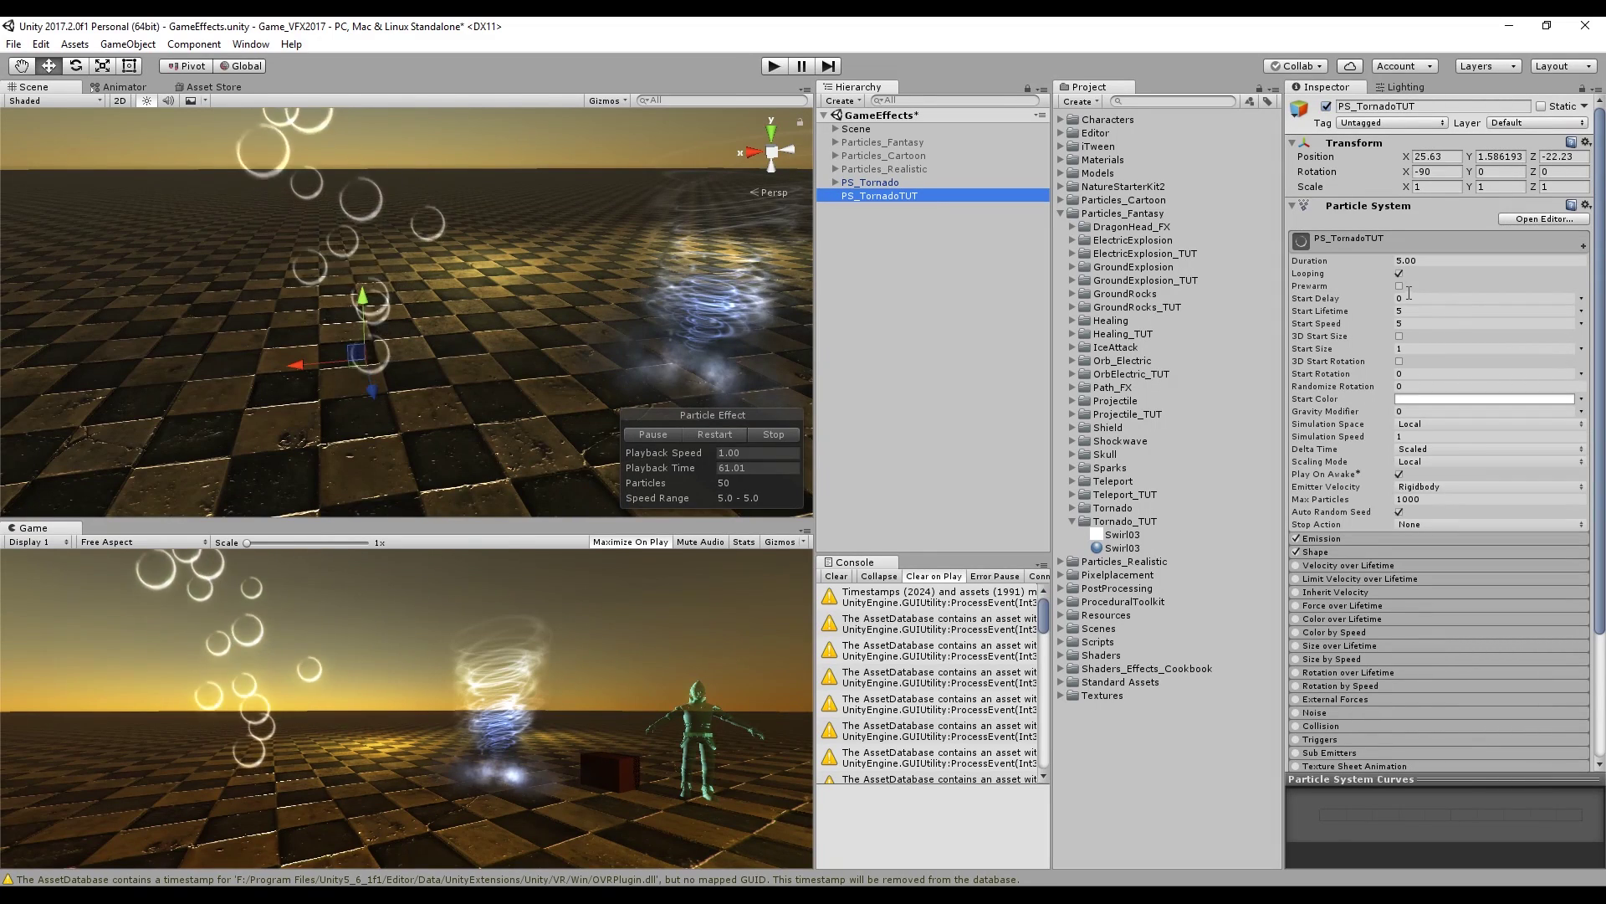
Set the PS_TornadoTUT particles' Start Speed to 0 and the renderer's Render Alignment to World
left_click(1417, 323)
type("0")
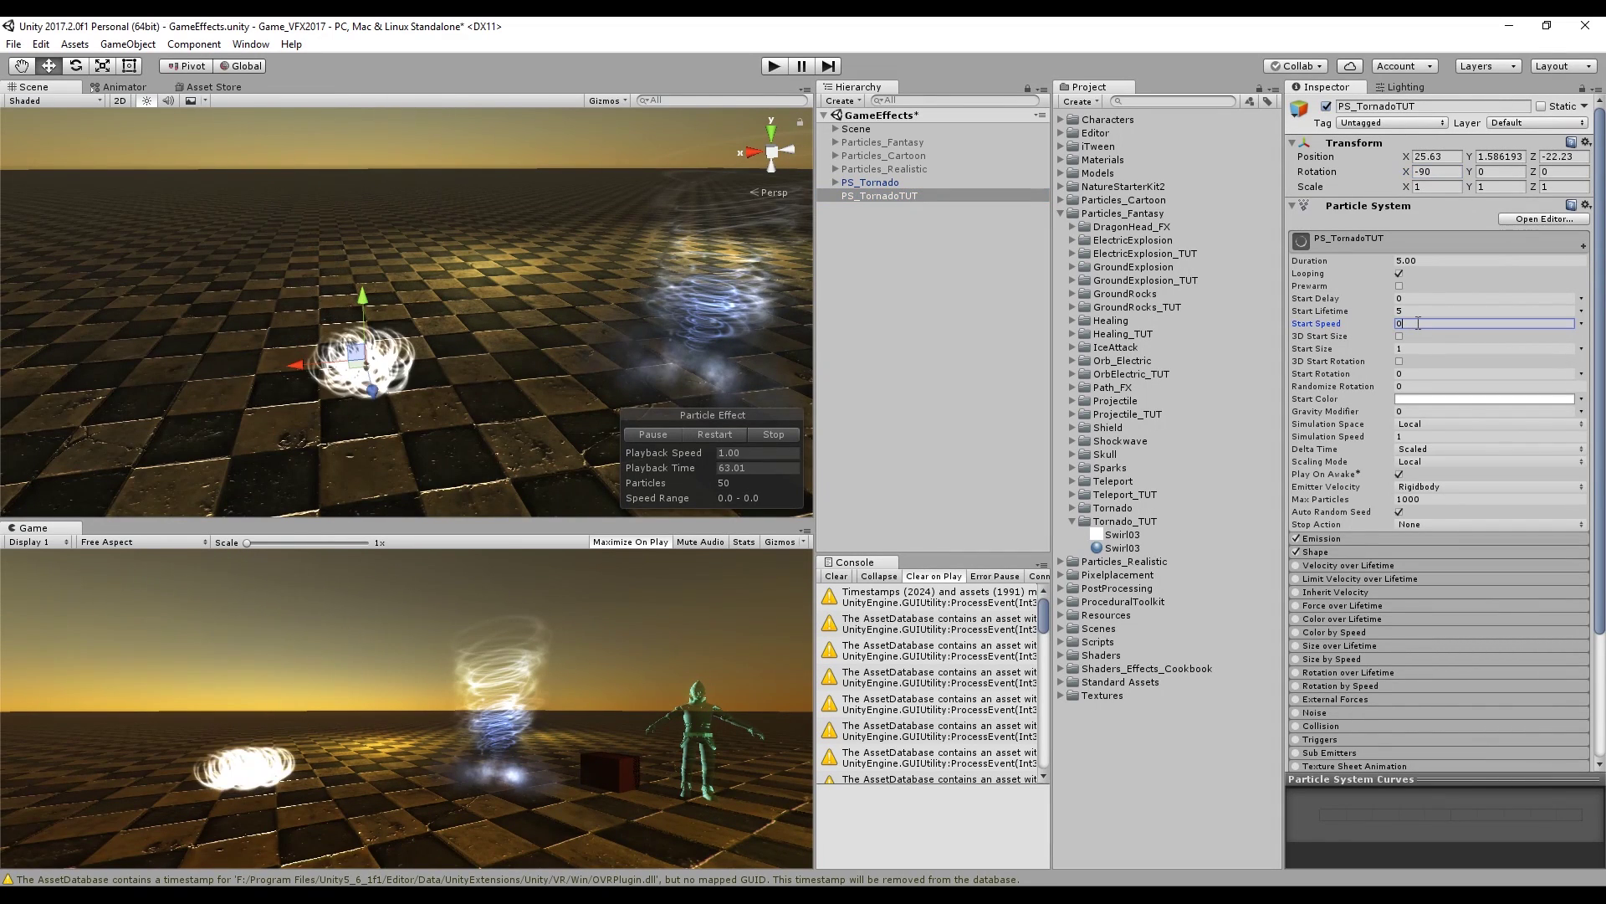
middle_click_drag(565, 373, 483, 355)
scroll(1368, 573, "down", 4)
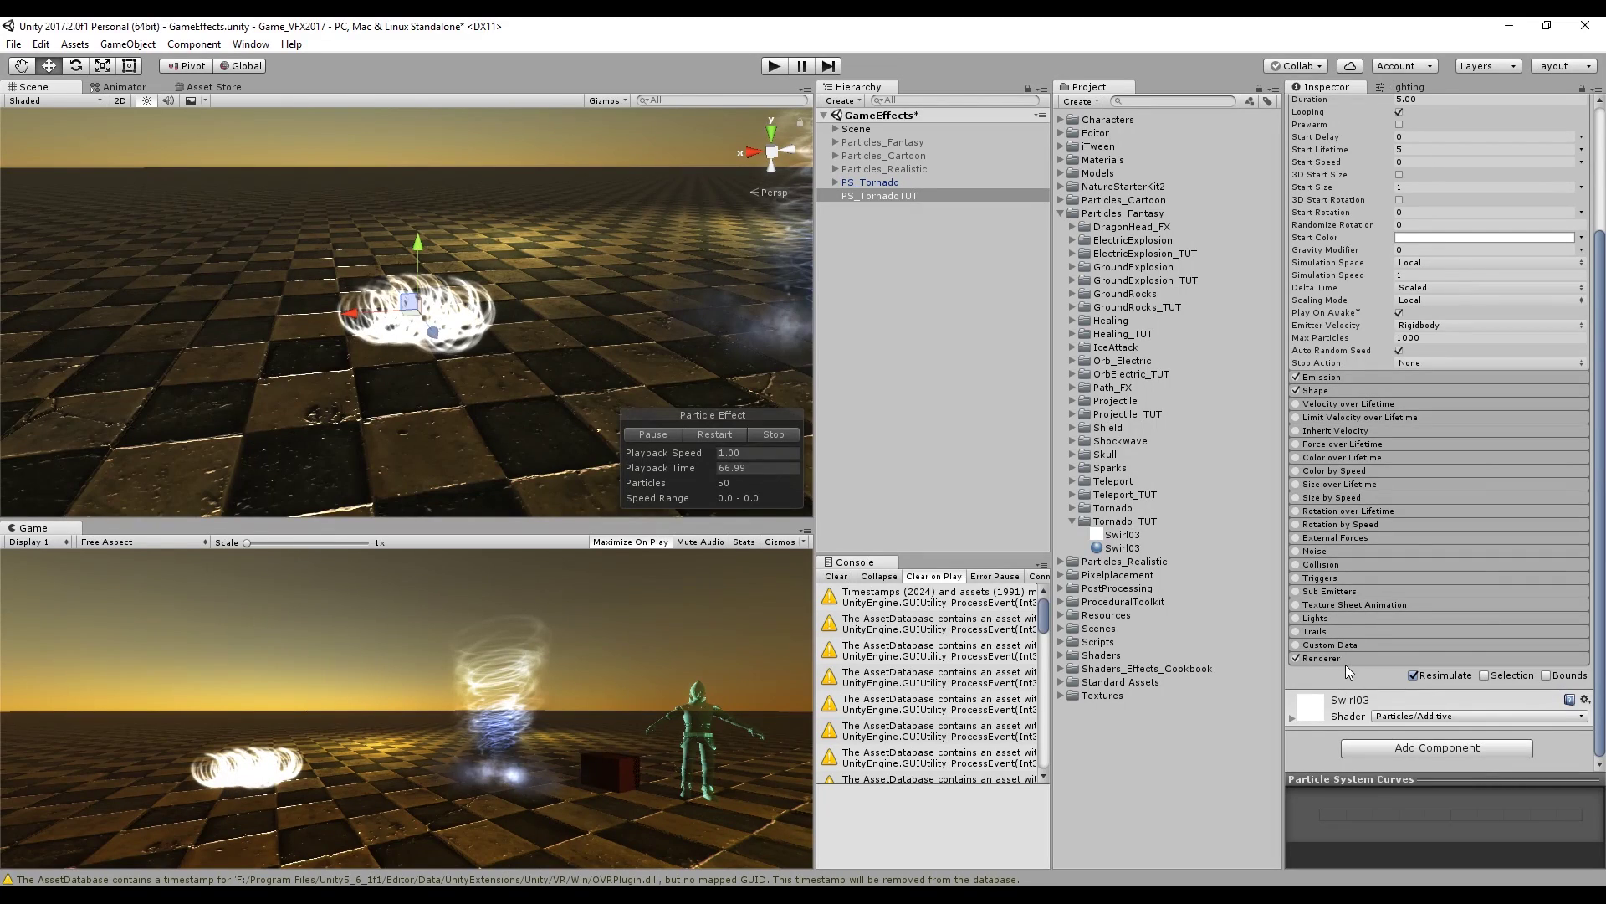
scroll(1509, 626, "down", 3)
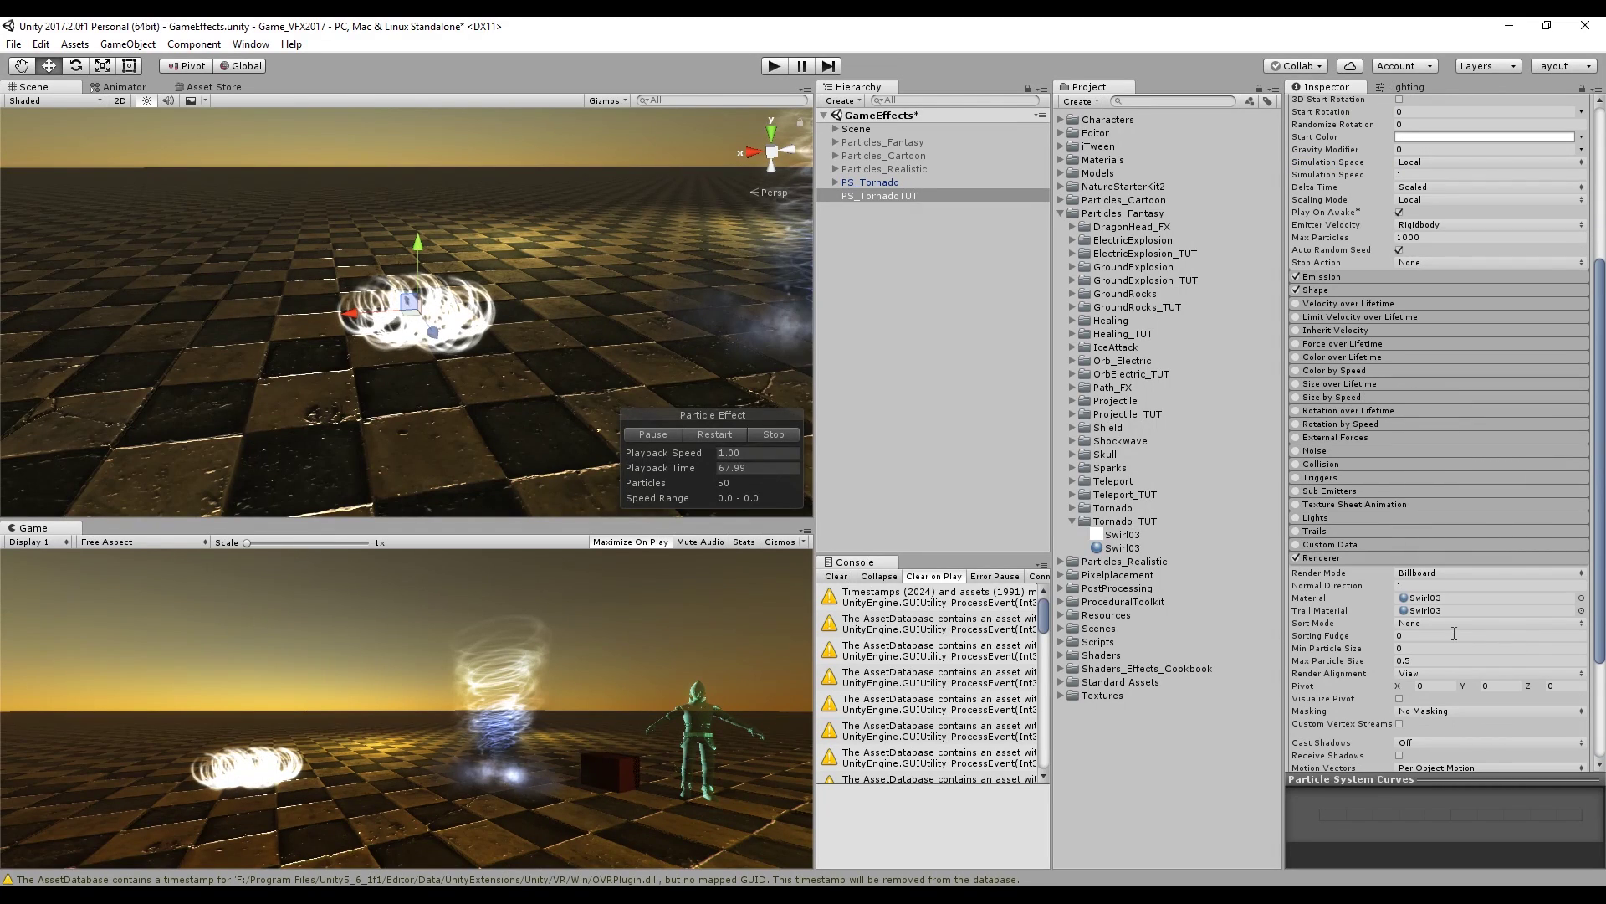
left_click(1421, 673)
left_click(1438, 710)
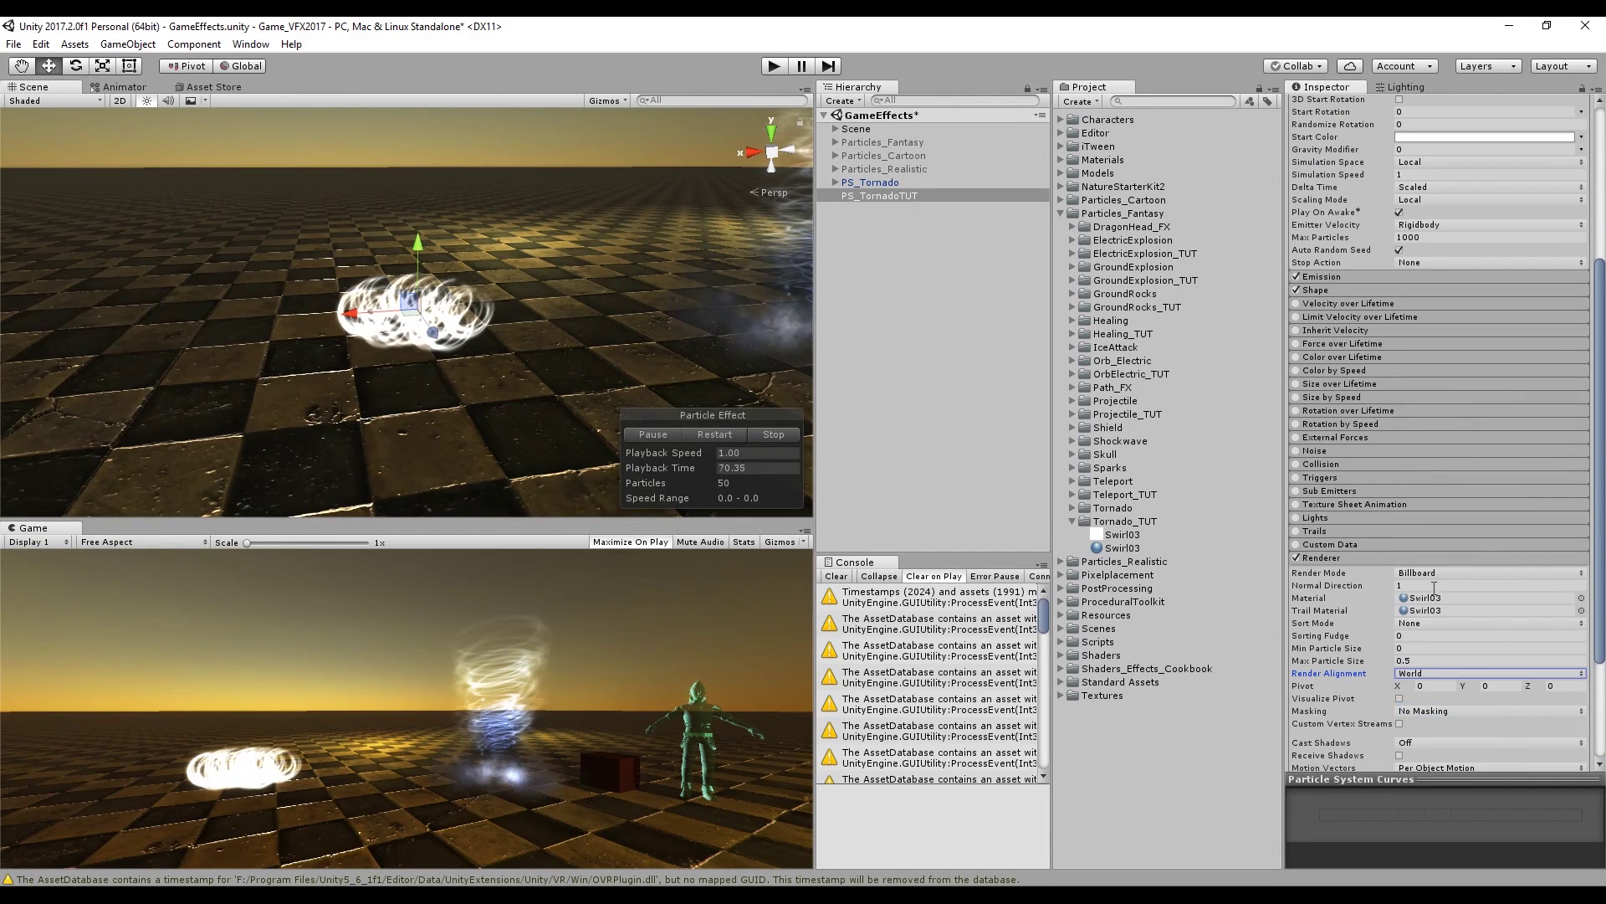
Enable 3D Start Rotation and randomise it between two constants, with X from 80 to 120
scroll(1392, 550, "up", 5)
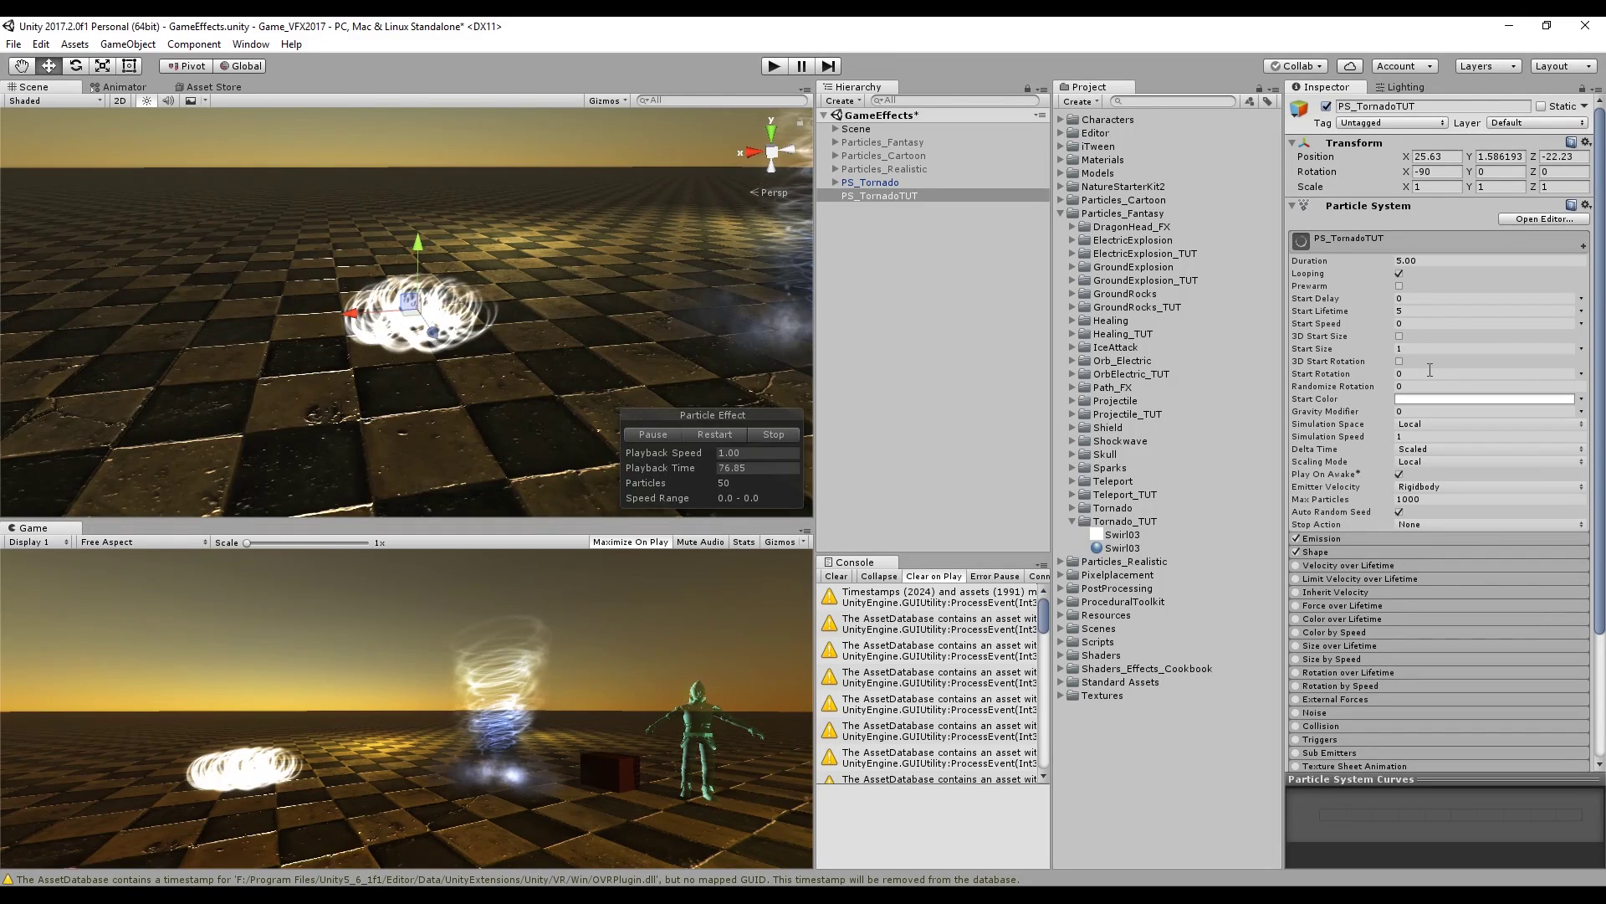
left_click(1399, 361)
left_click(1582, 374)
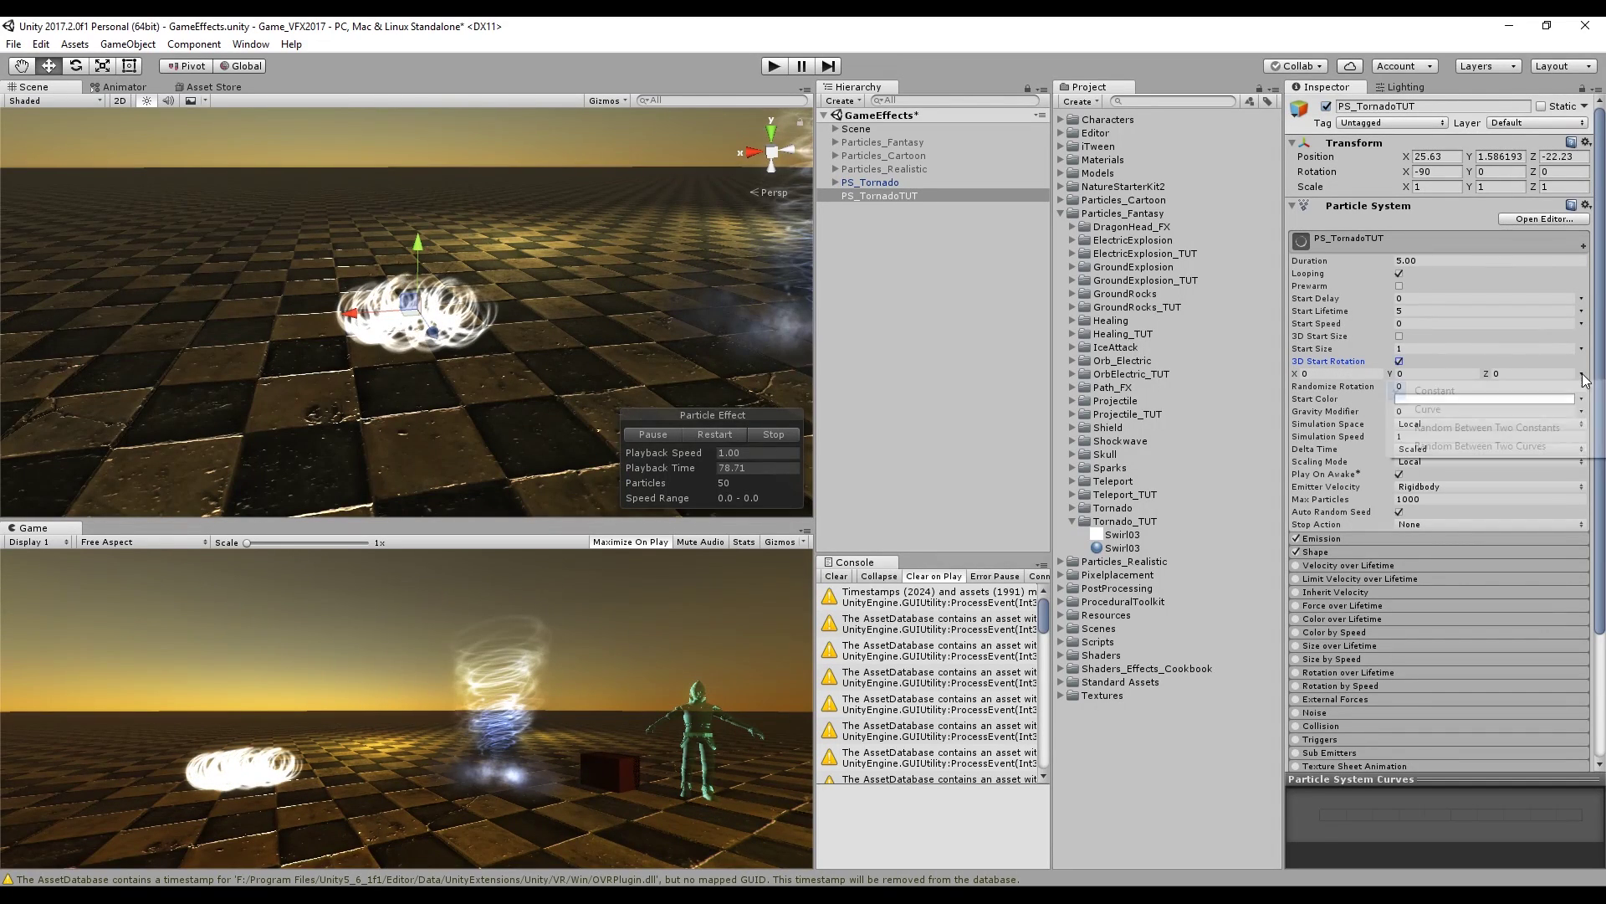
left_click(1473, 428)
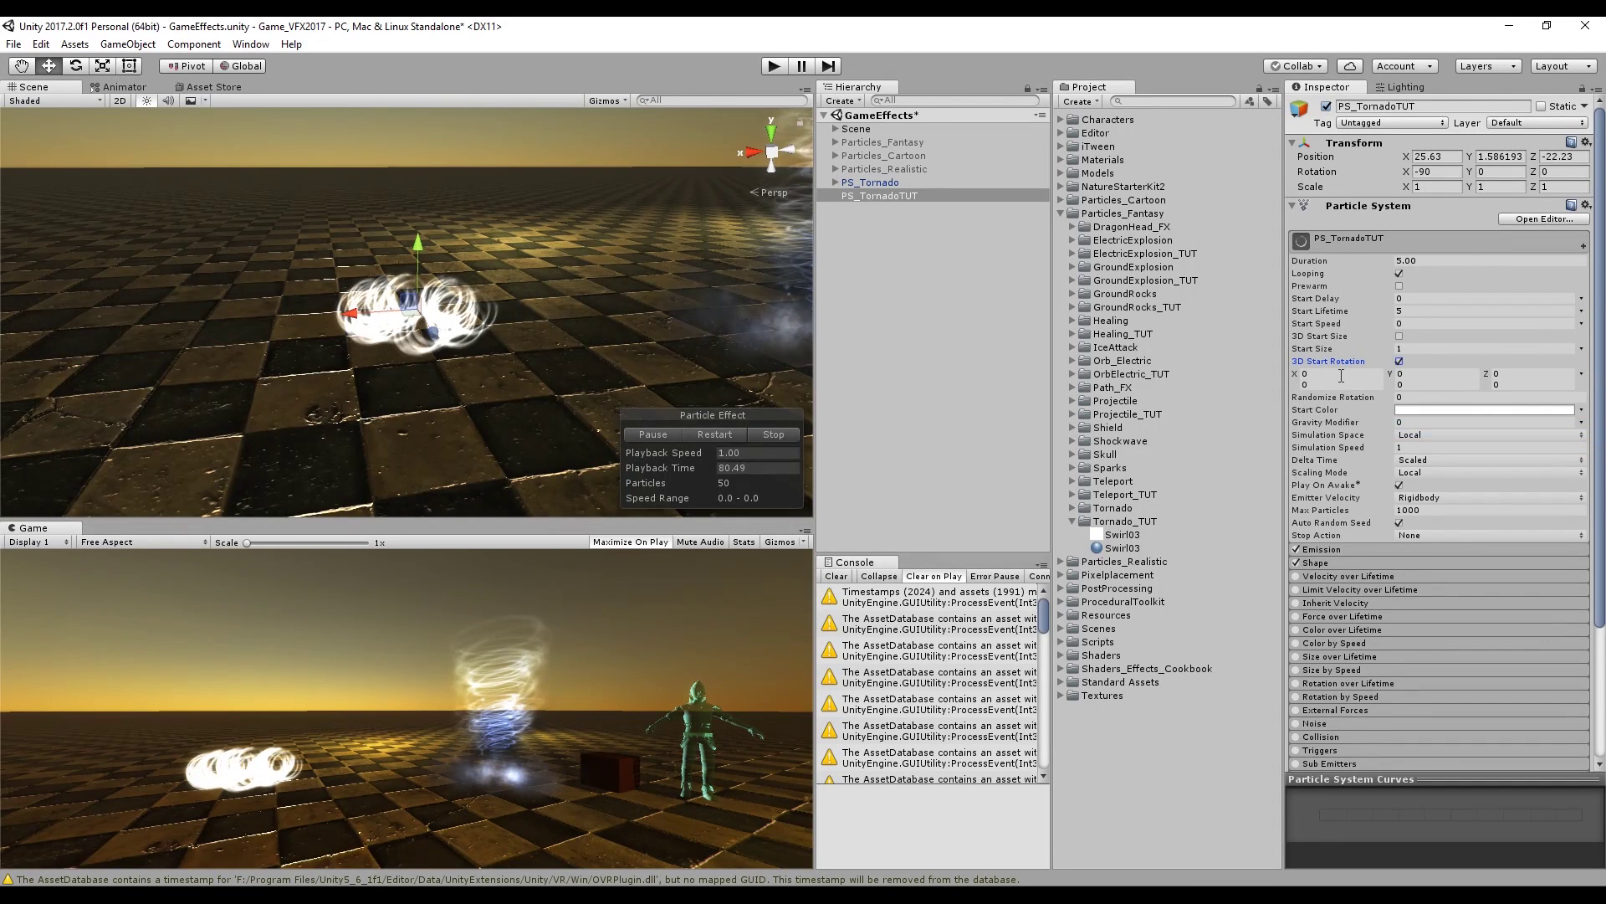
left_click(1339, 373)
type("80")
left_click(1338, 384)
type("120")
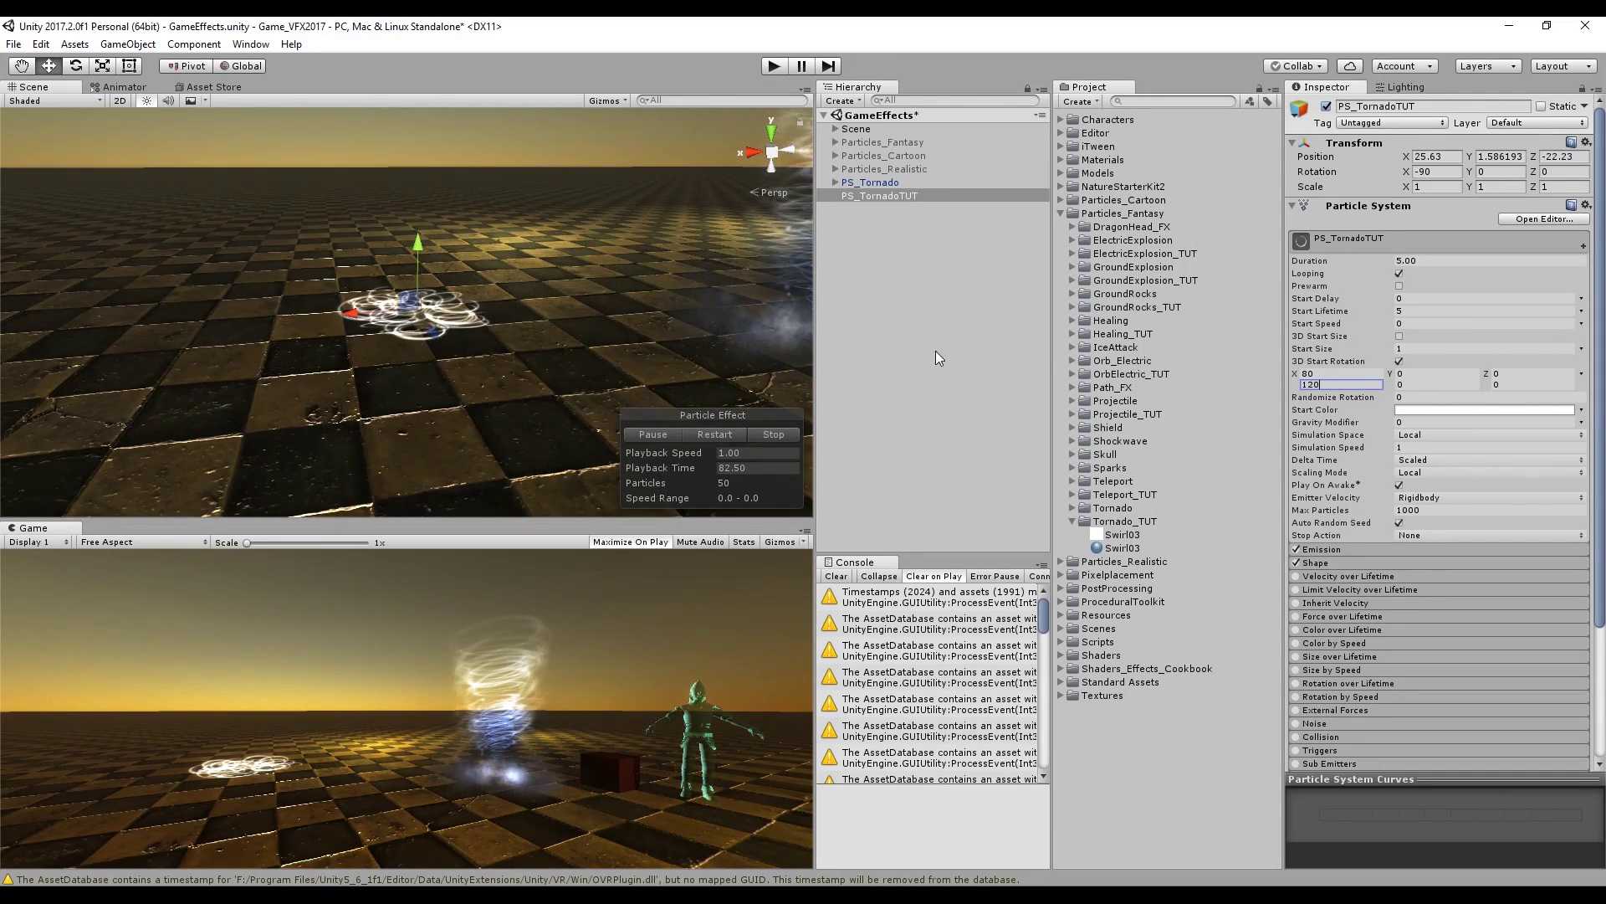
mouse_move(466, 309)
middle_mouse_down()
mouse_move(573, 178)
mouse_move(466, 289)
mouse_move(276, 285)
mouse_move(467, 326)
middle_mouse_up()
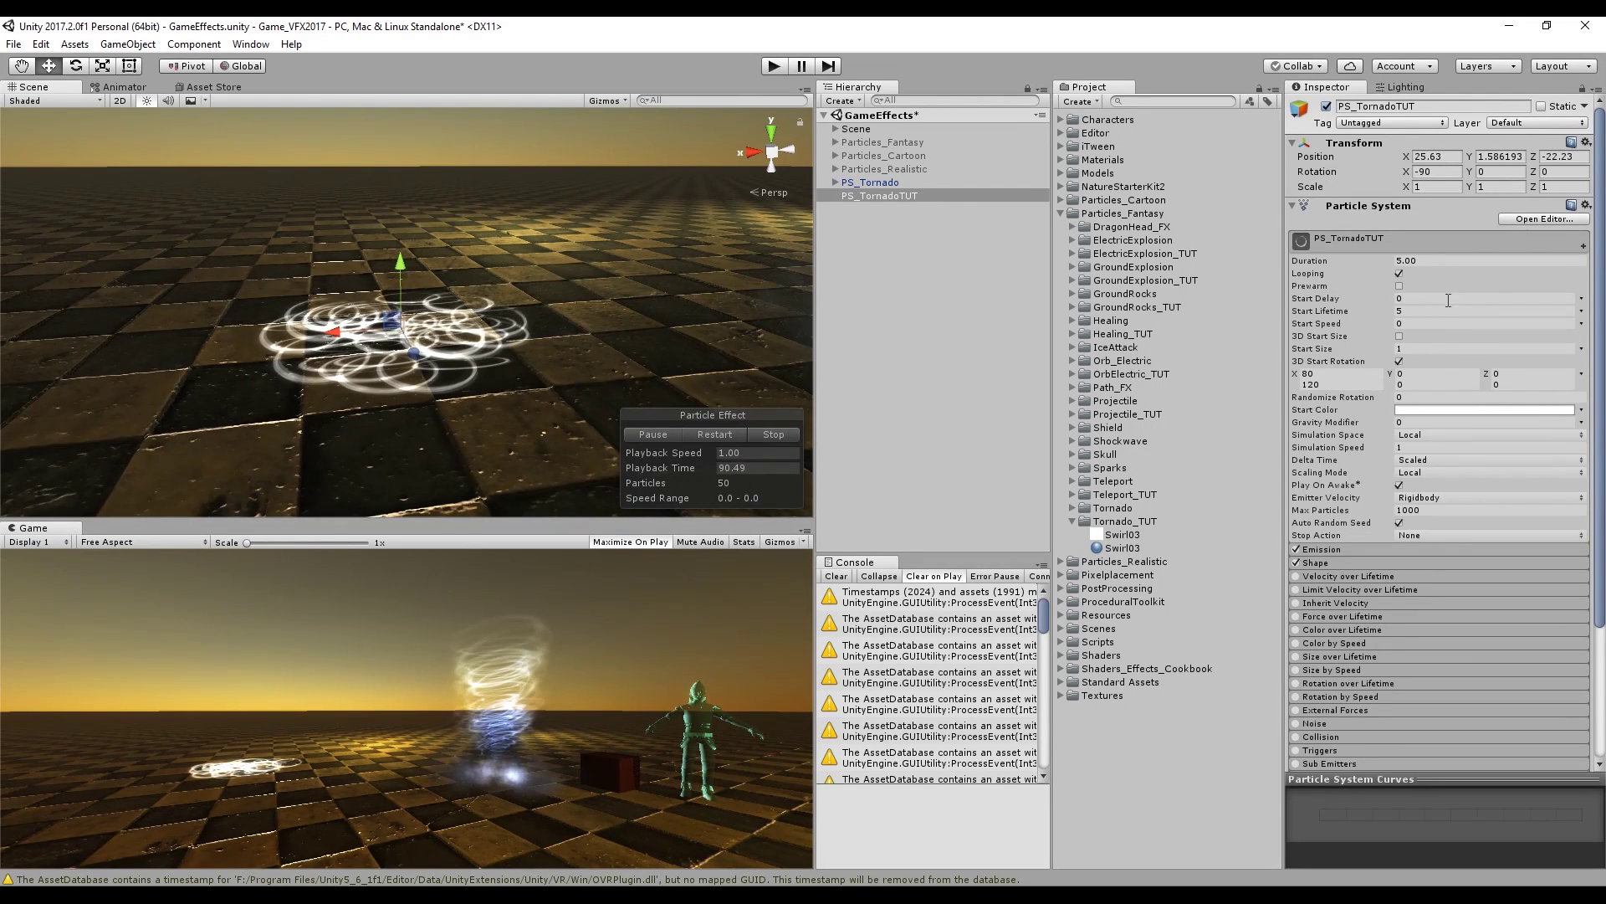
Set the Start Lifetime to random between two constants, 1.5 and 2
left_click(1581, 310)
left_click(1472, 364)
left_click(1434, 311)
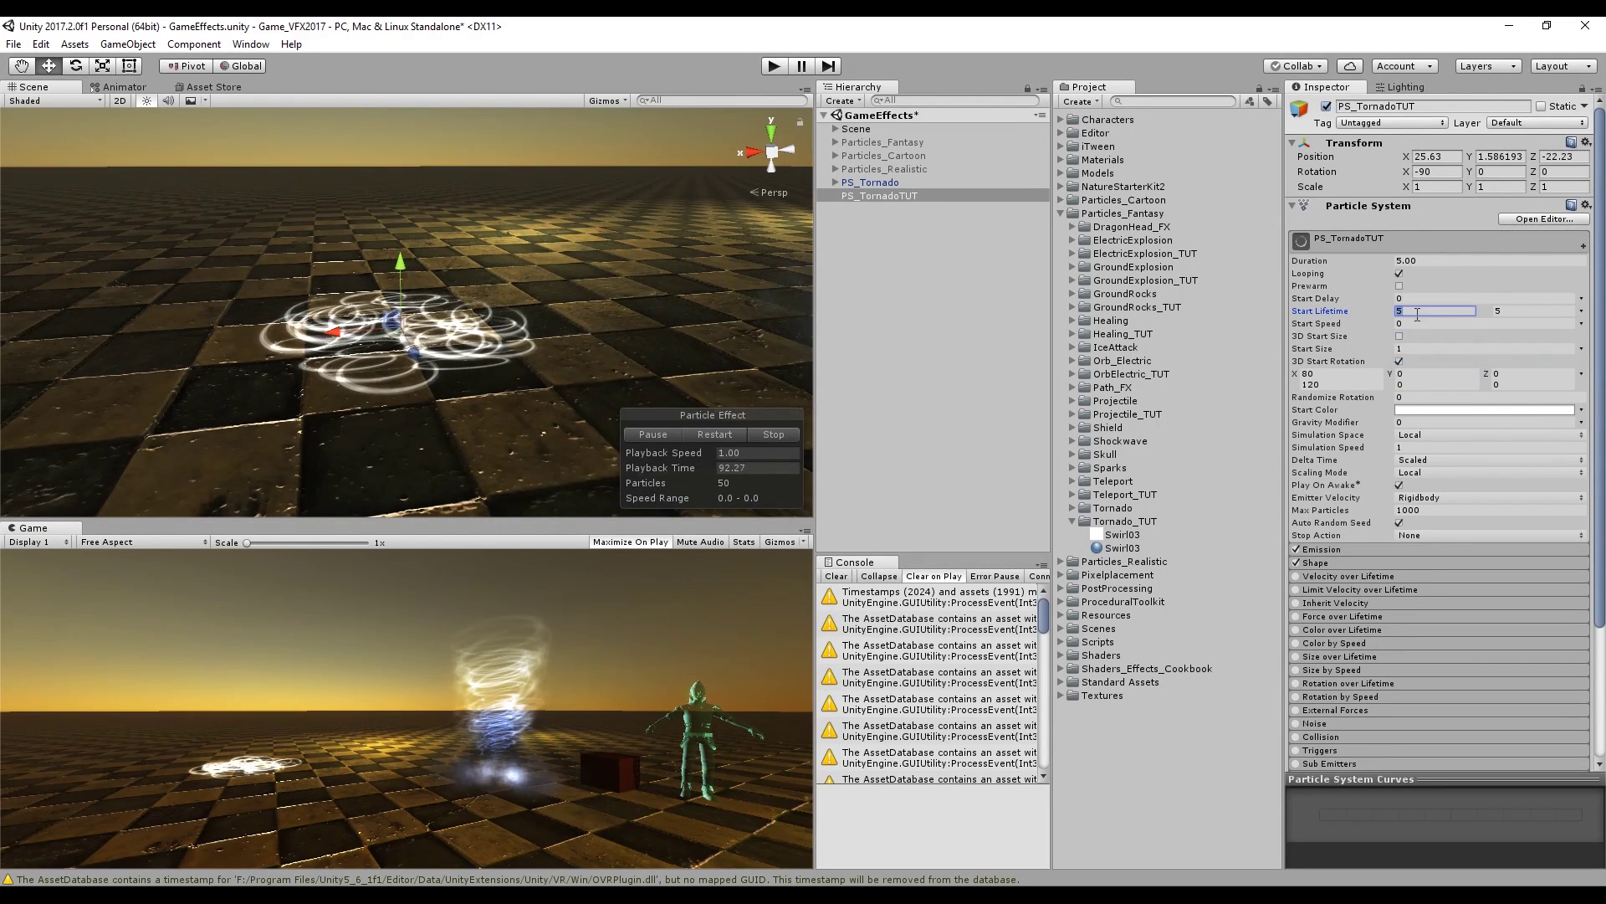
type("1.5")
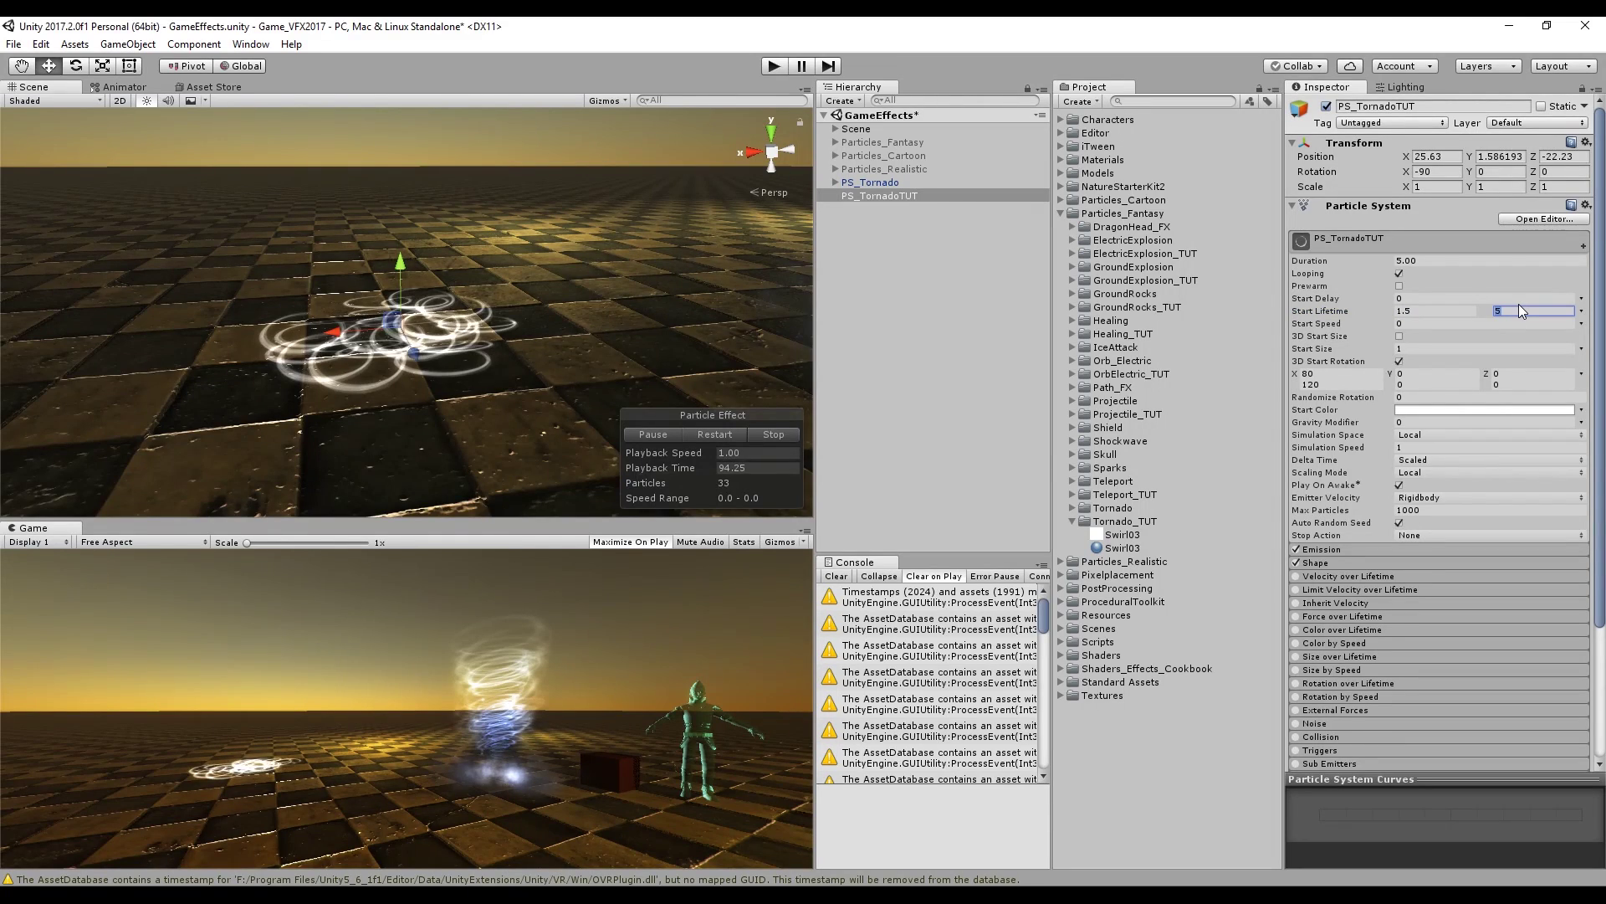
left_click(1496, 311)
type("2")
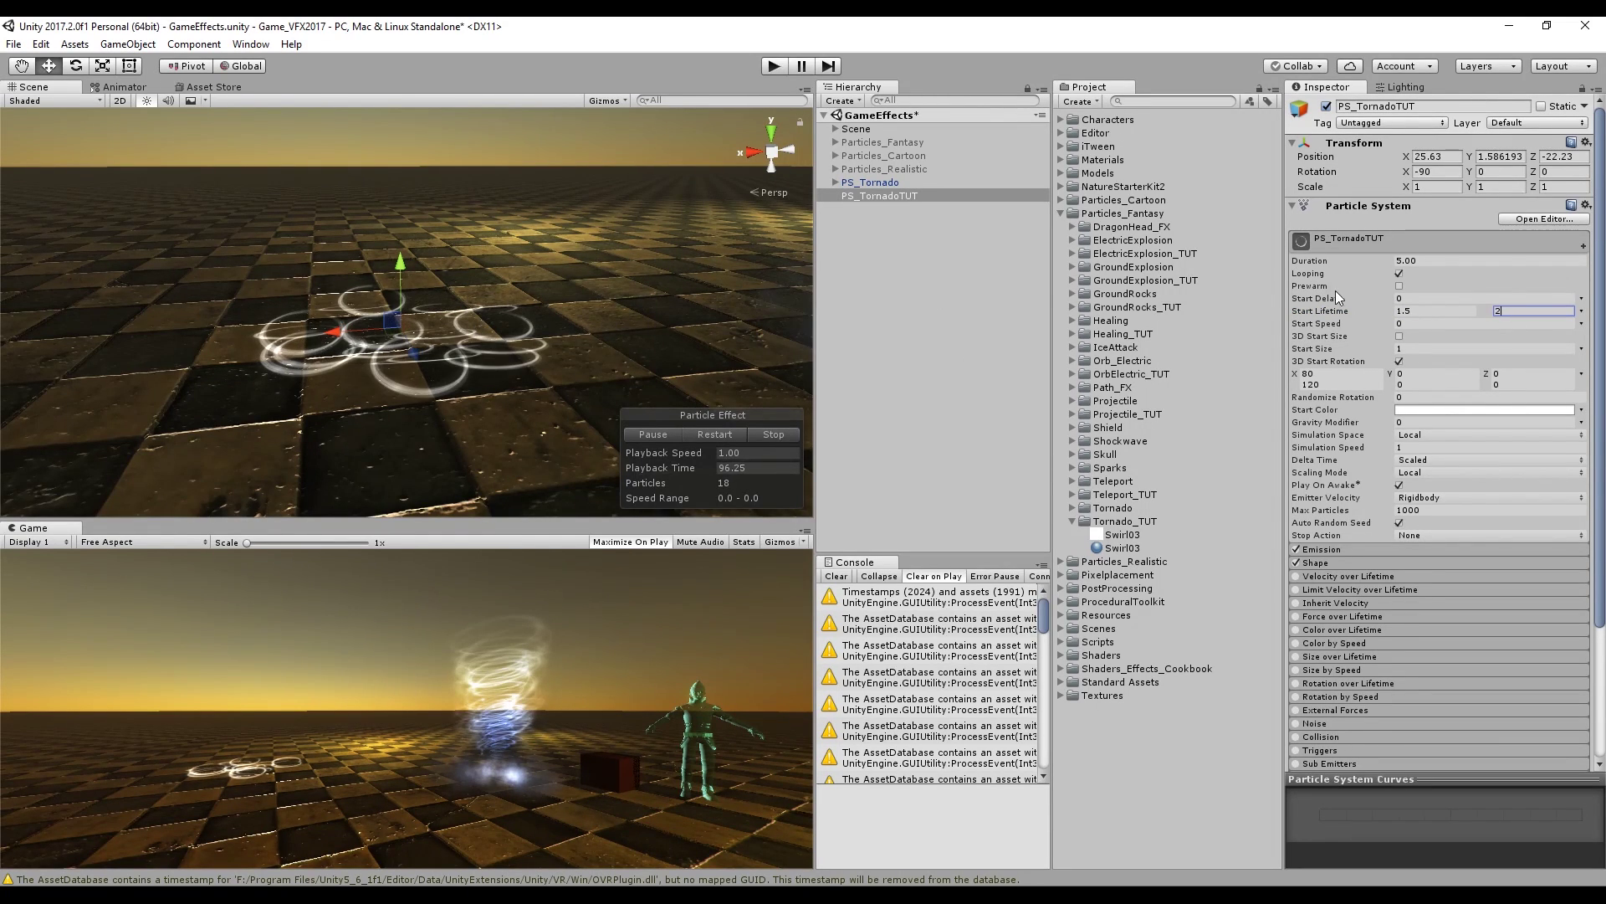
Reduce the emission cone's radius to 0.1 in the Shape module
left_click(1317, 562)
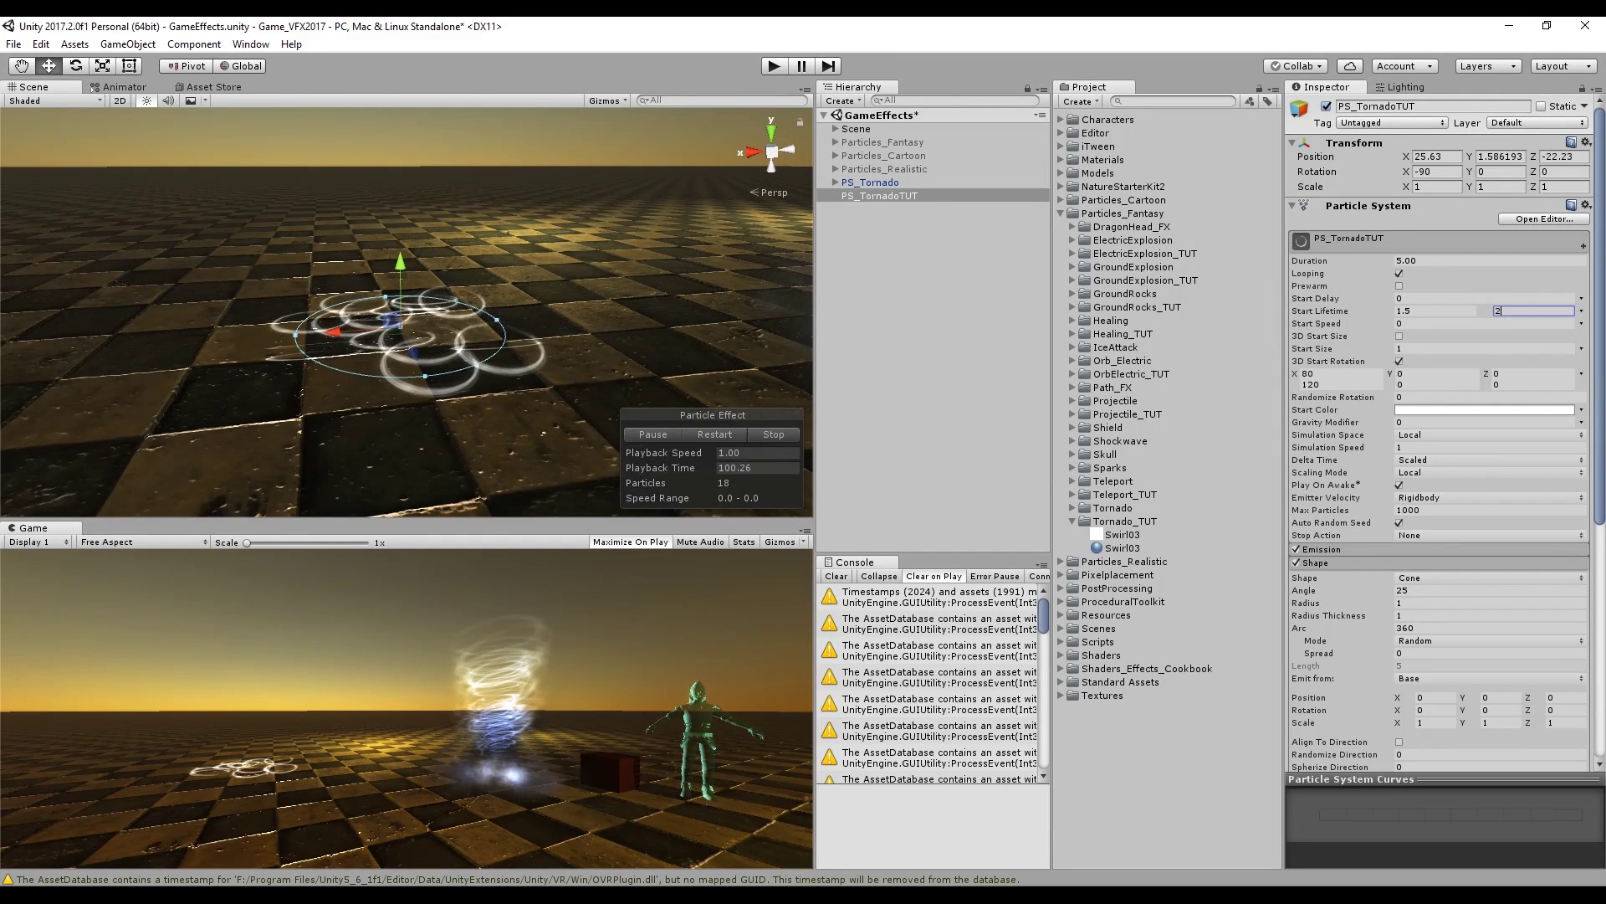
left_click(1356, 602)
type(".01")
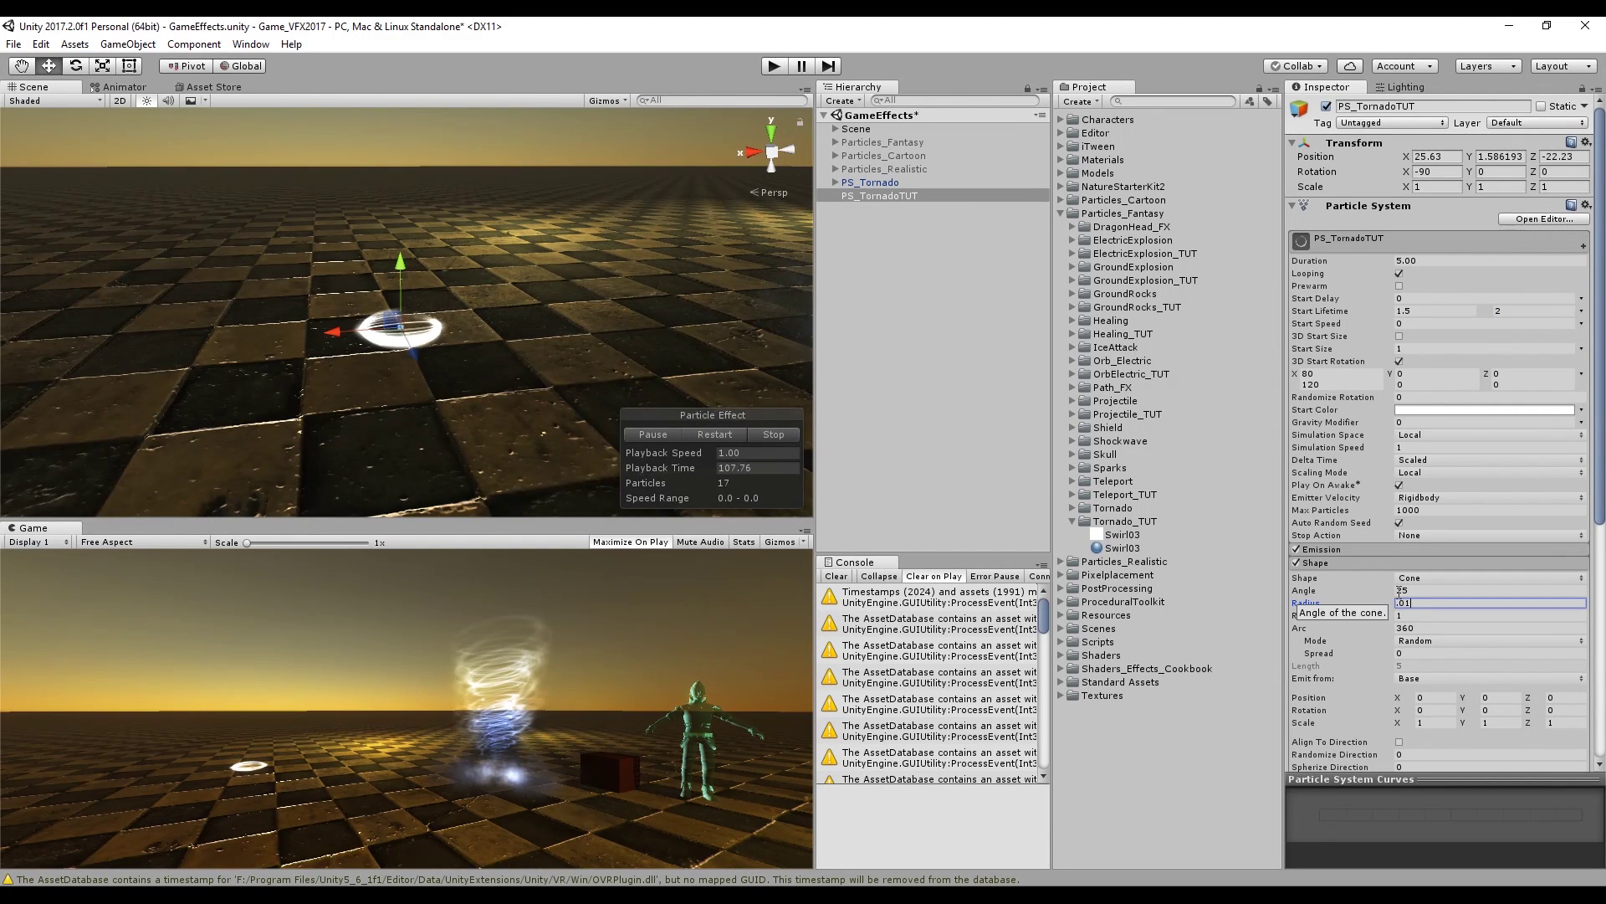
key("BackSpace")
key("BackSpace")
type("1")
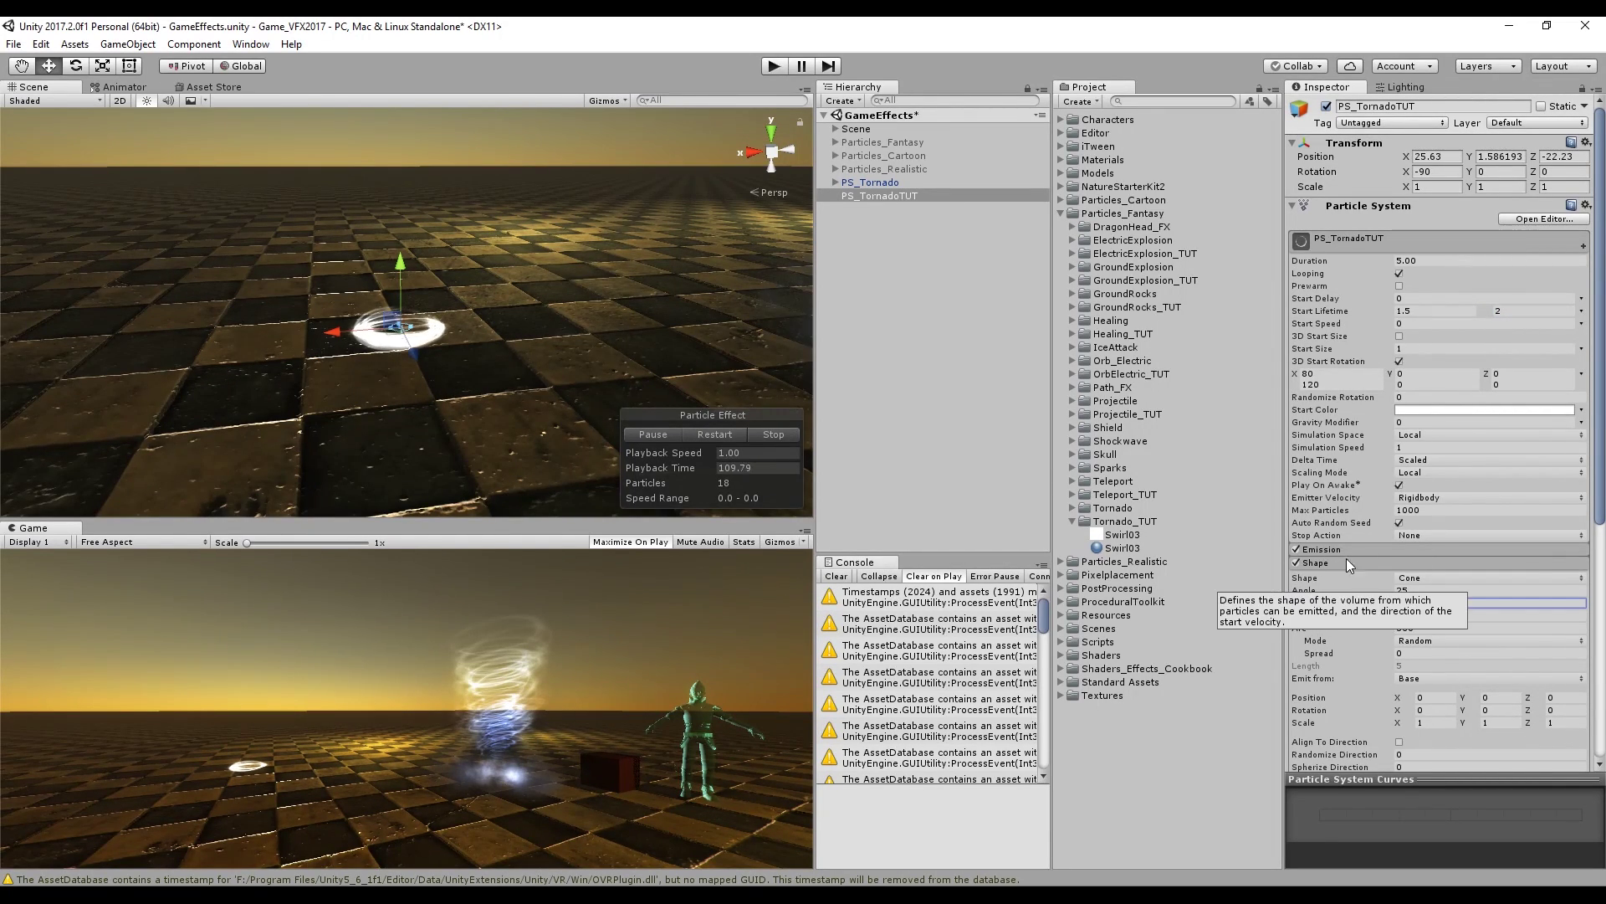
left_click(1388, 560)
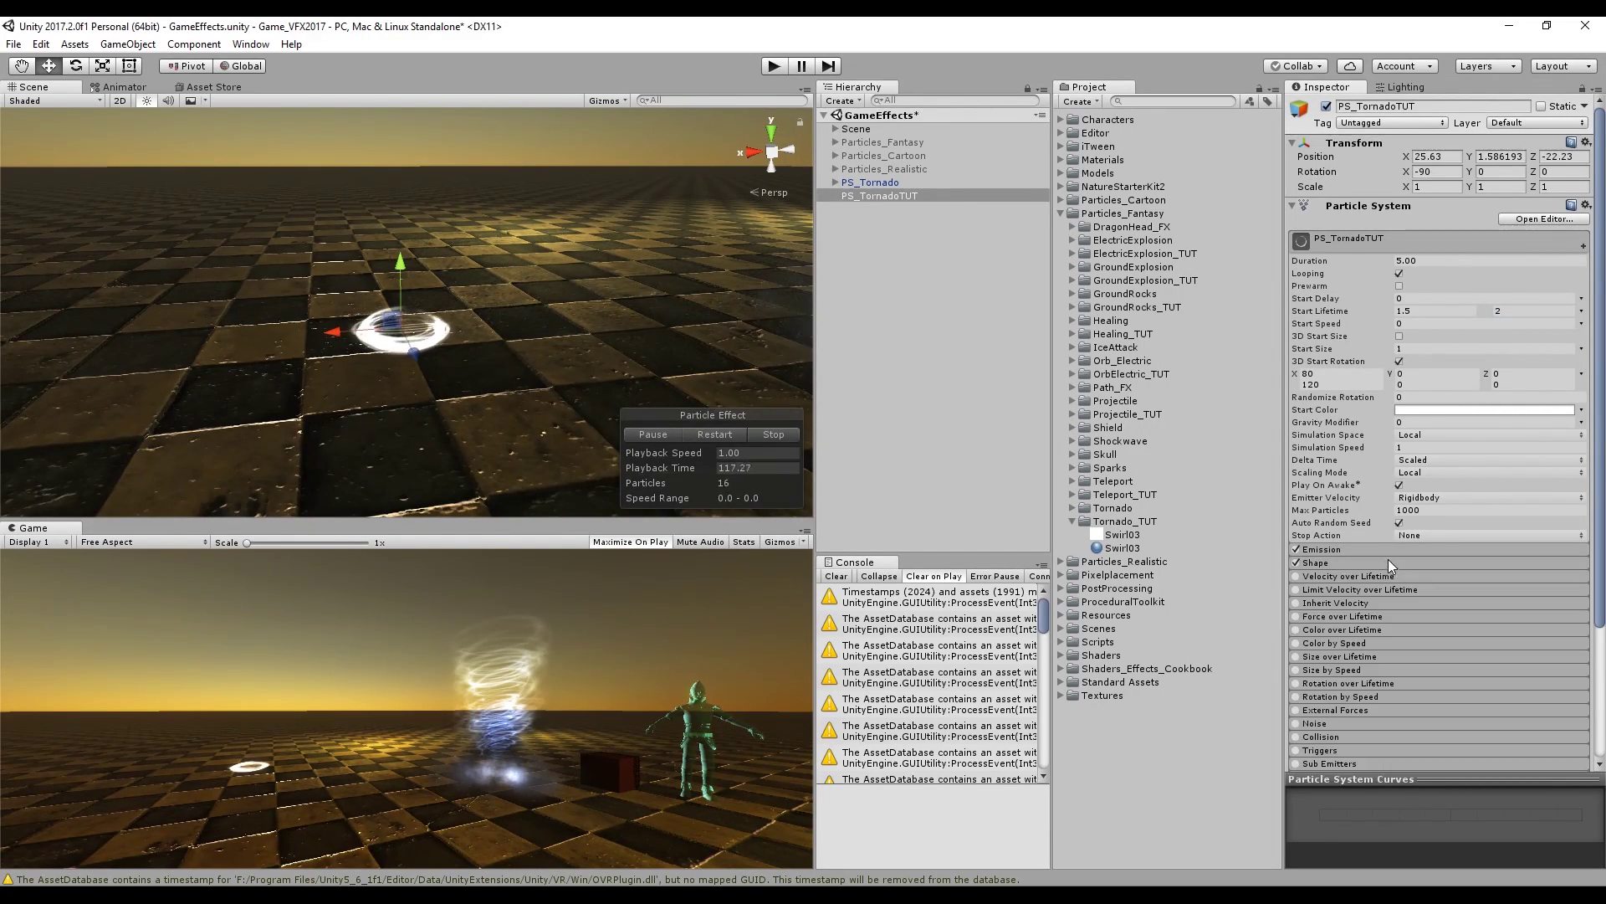
Set the Start Size to random between two constants, 4 and 5
left_click(1581, 373)
left_click(1550, 402)
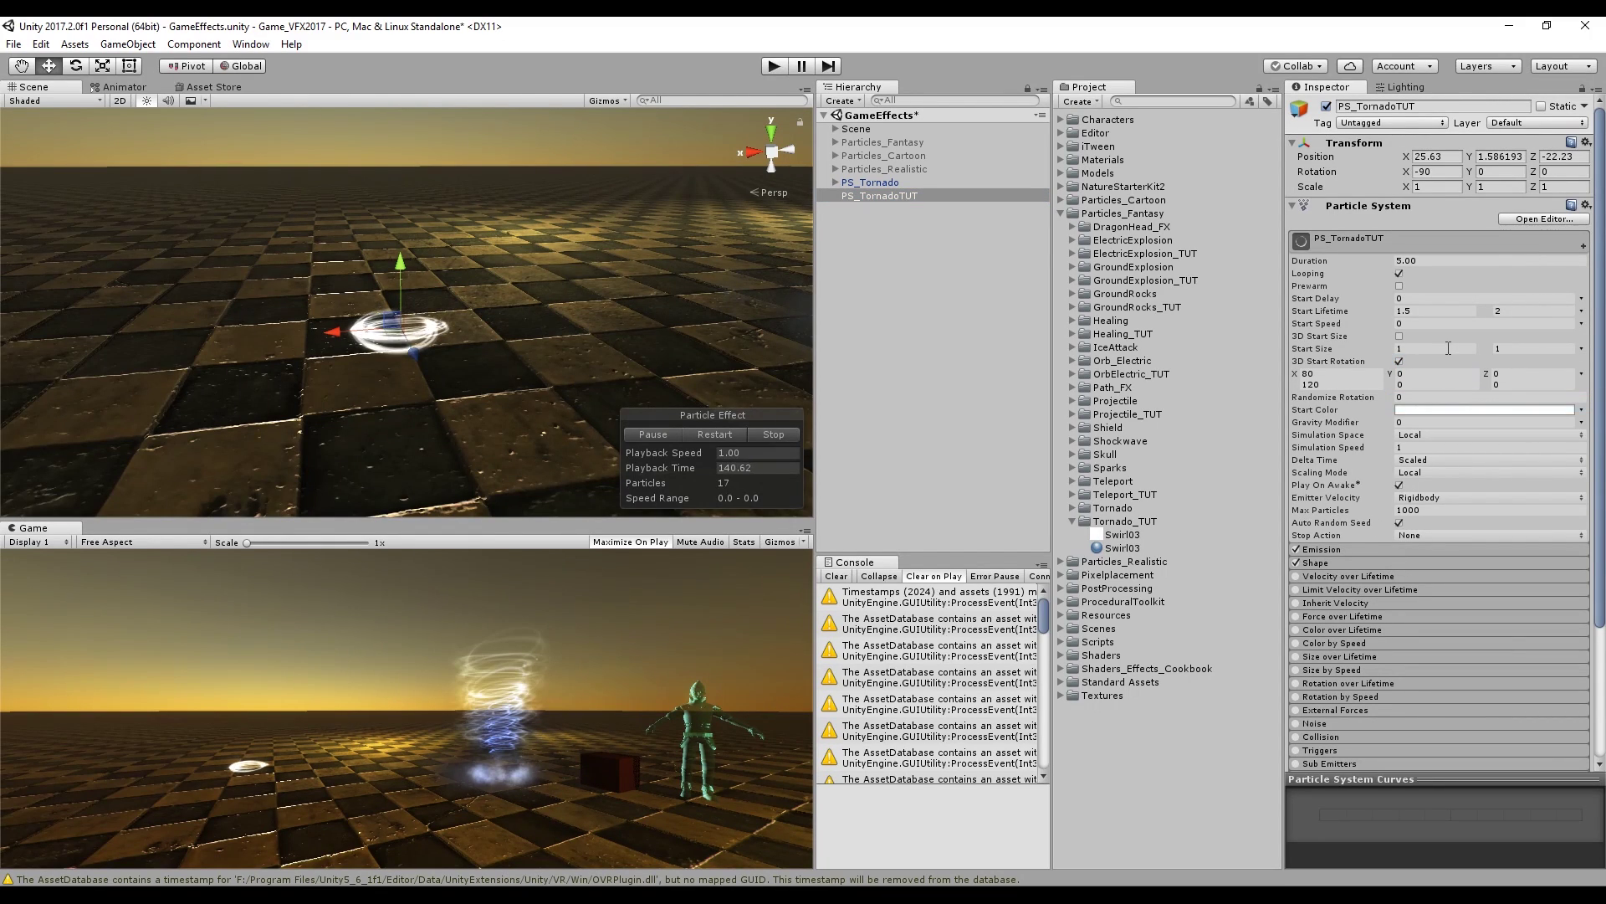
left_click(1452, 347)
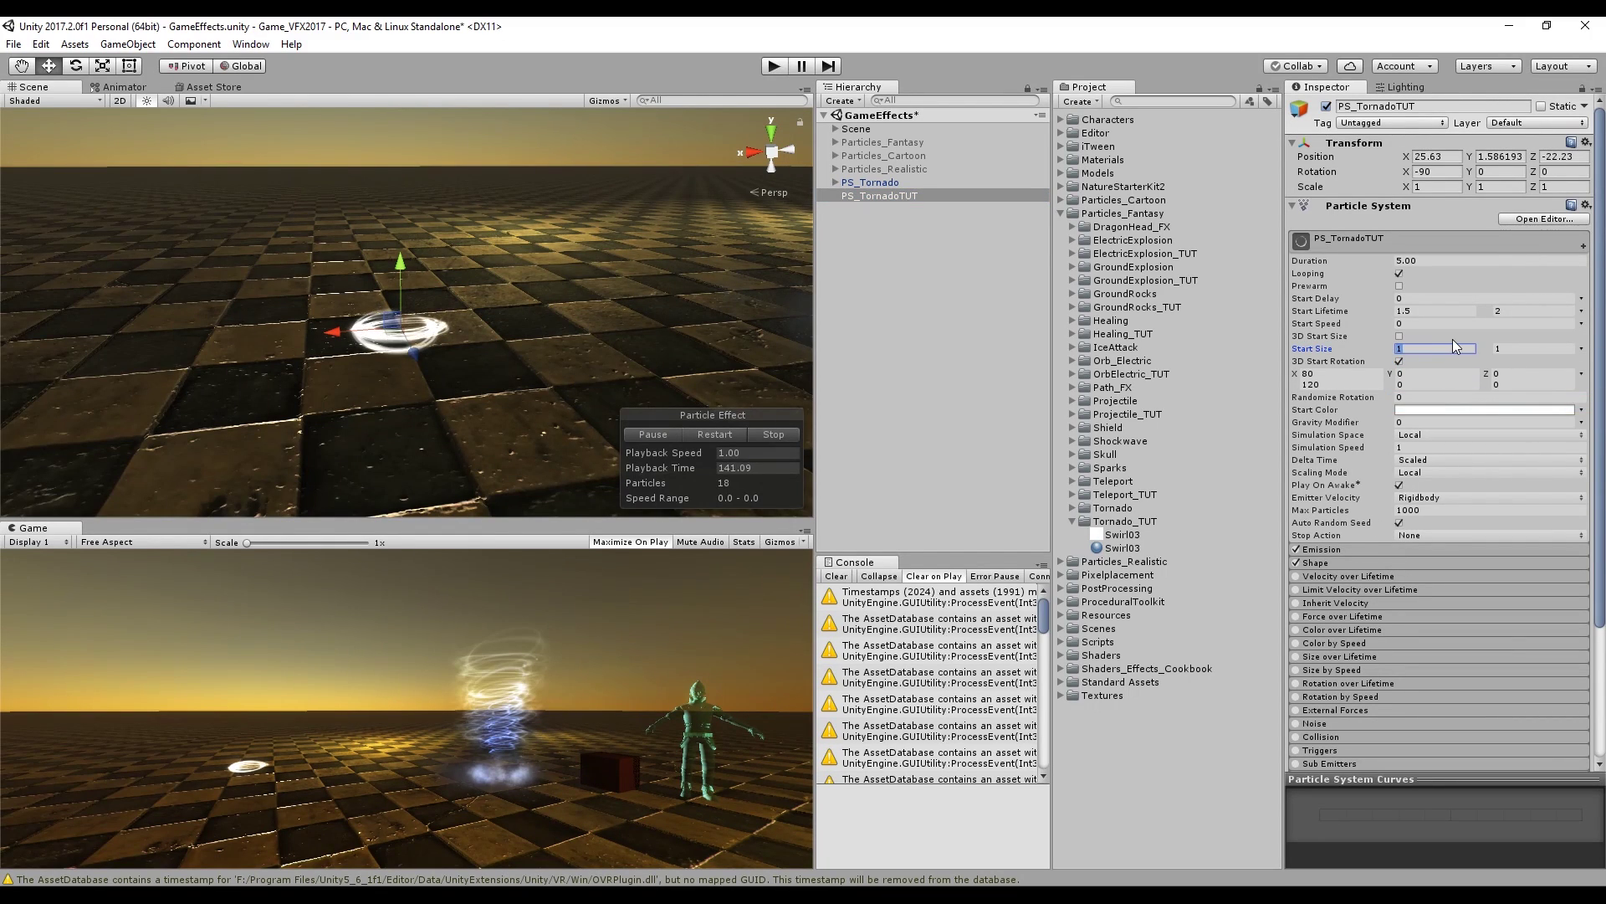
type("4")
left_click(1514, 347)
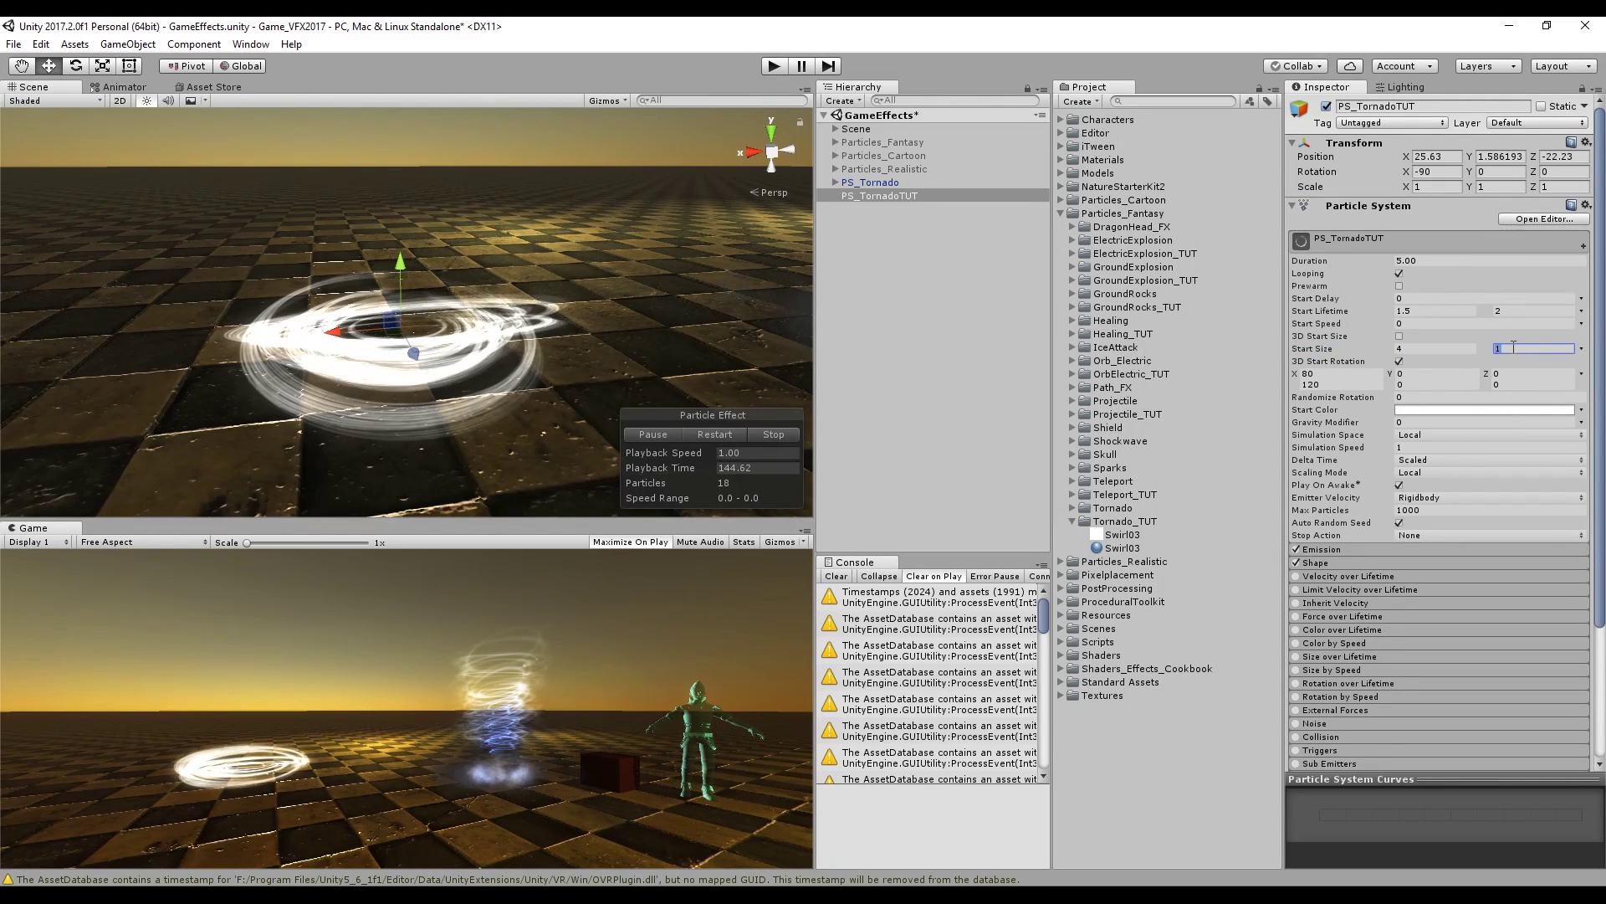
type("5")
scroll(484, 254, "down", 3)
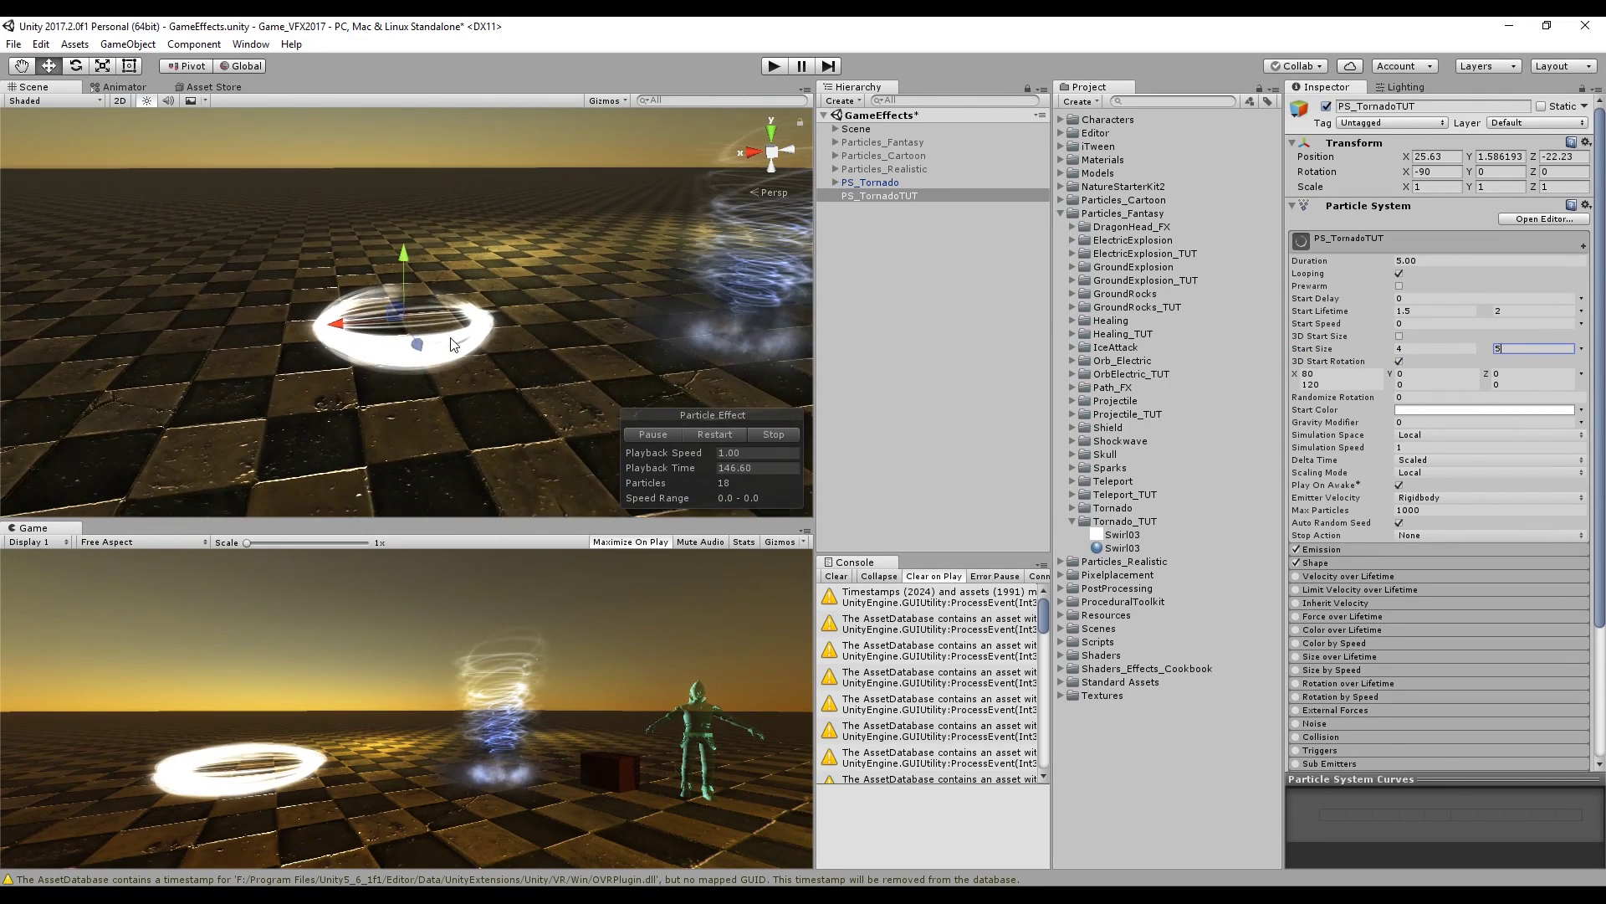
scroll(641, 333, "down", 1)
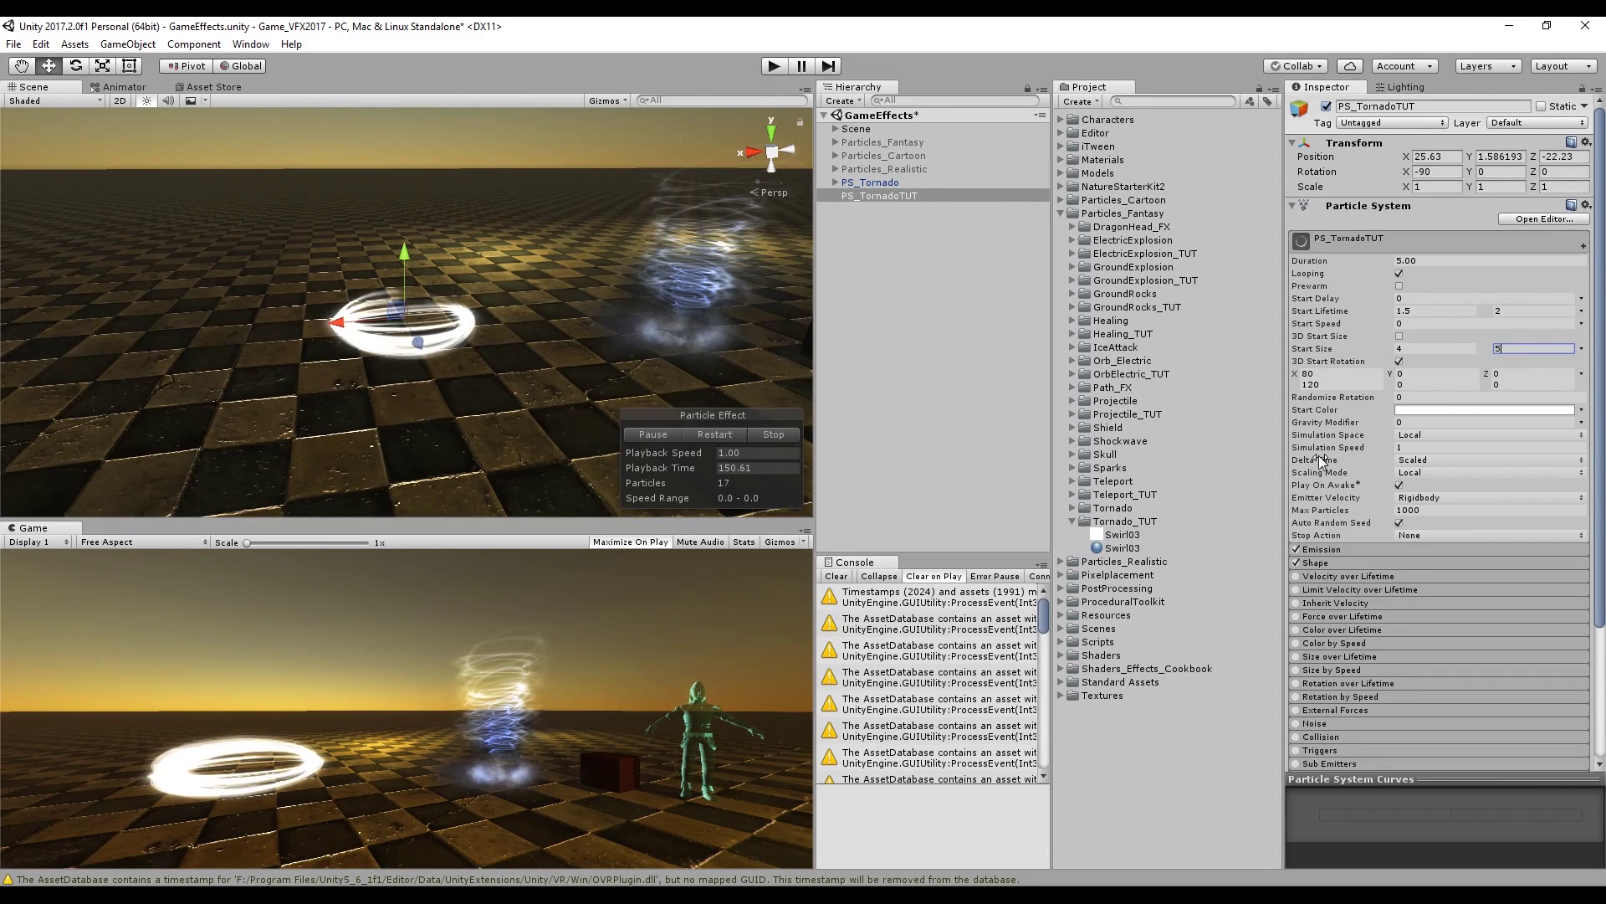
Enable Velocity over Lifetime for the particles and set its space to World
left_click(1298, 576)
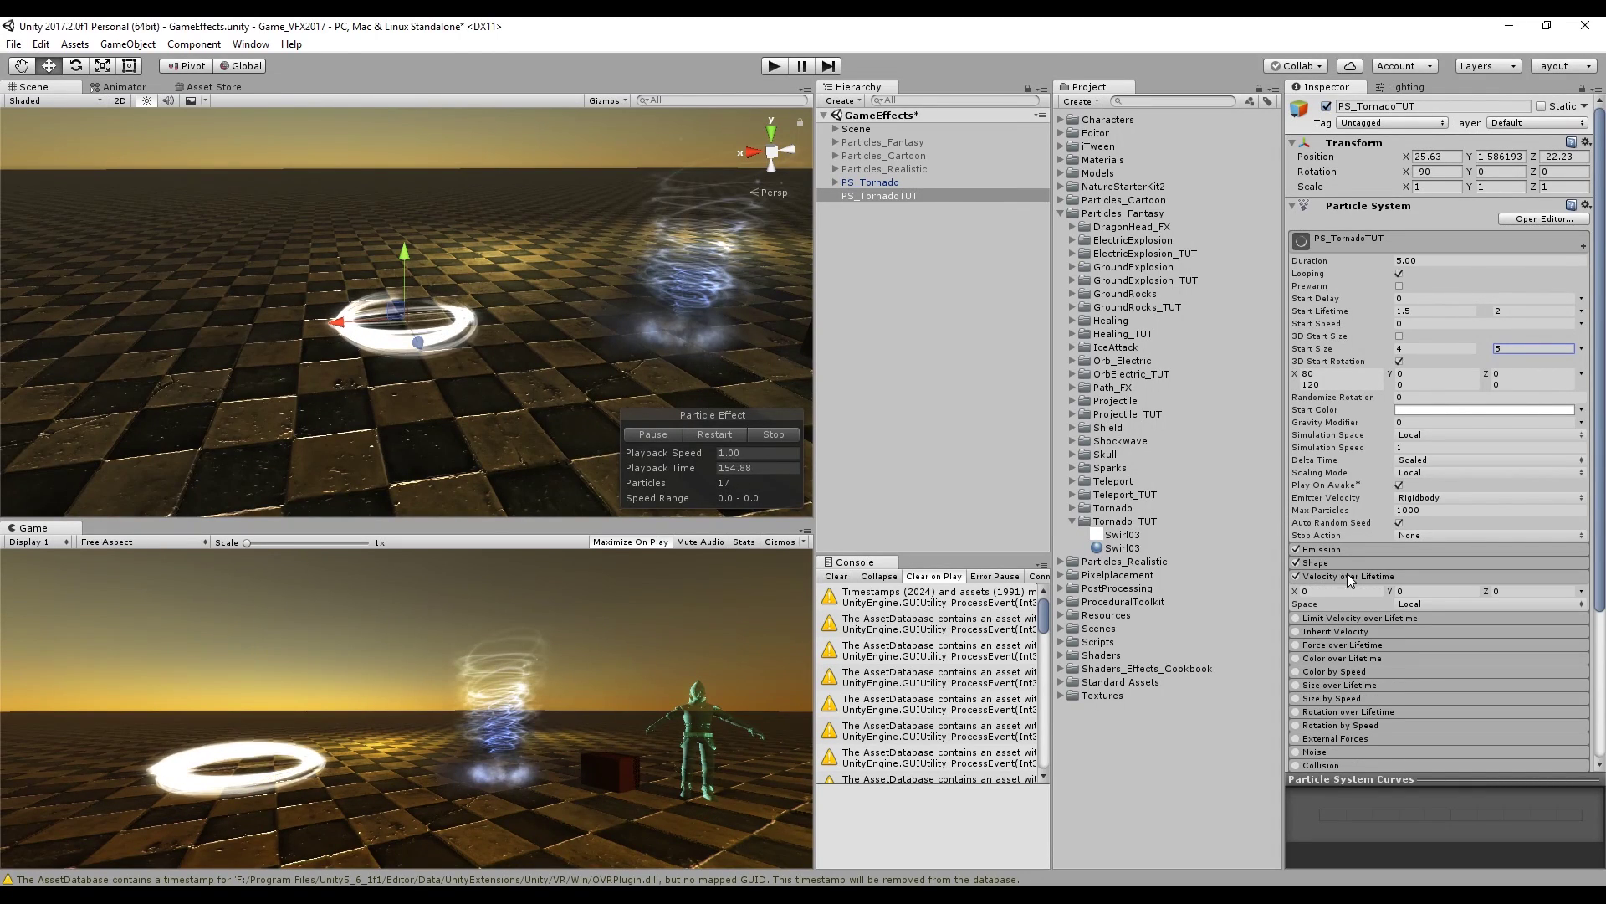
scroll(1422, 564, "down", 1)
left_click(1488, 555)
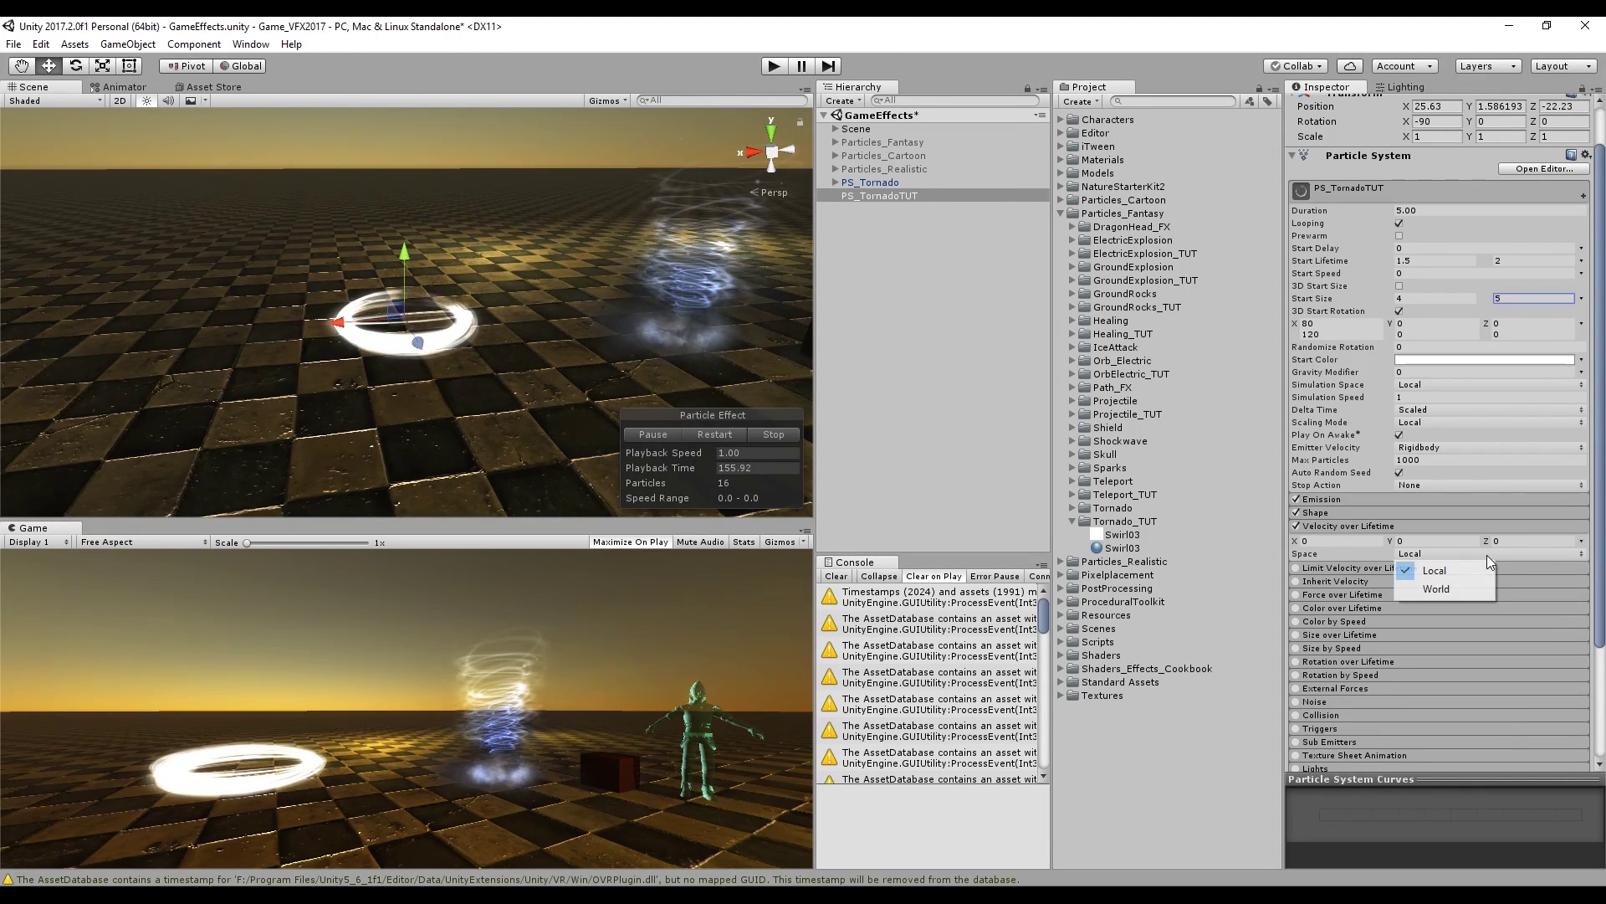
left_click(1436, 589)
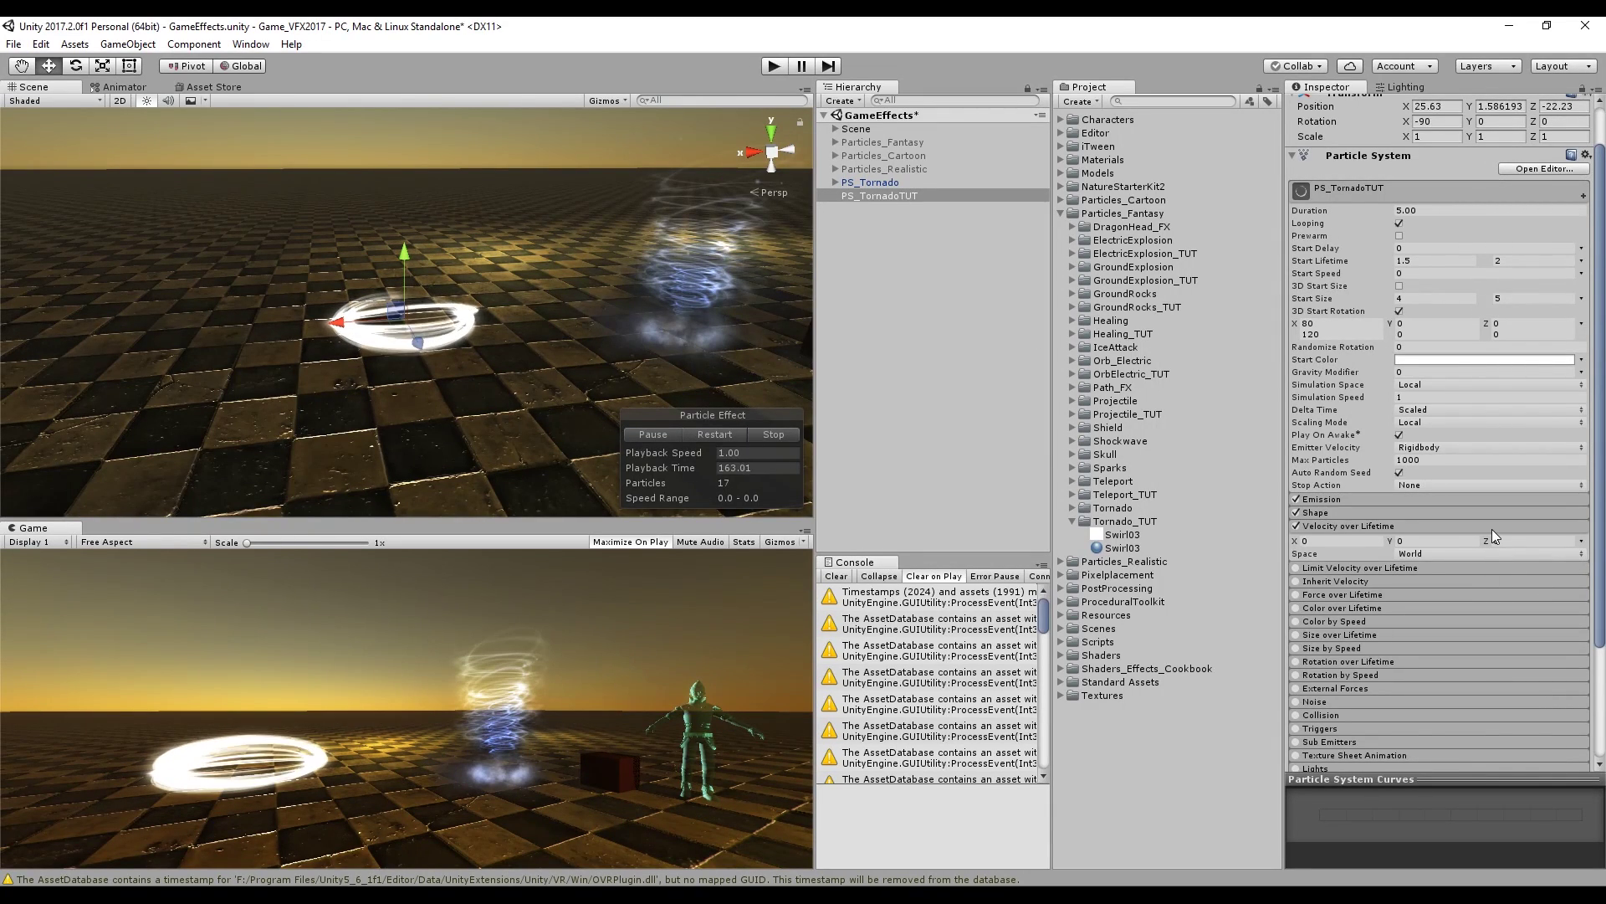
Randomise the velocity over lifetime between two constants, with Y values of 3 and 1
left_click(1580, 542)
left_click(1487, 595)
left_click(1429, 541)
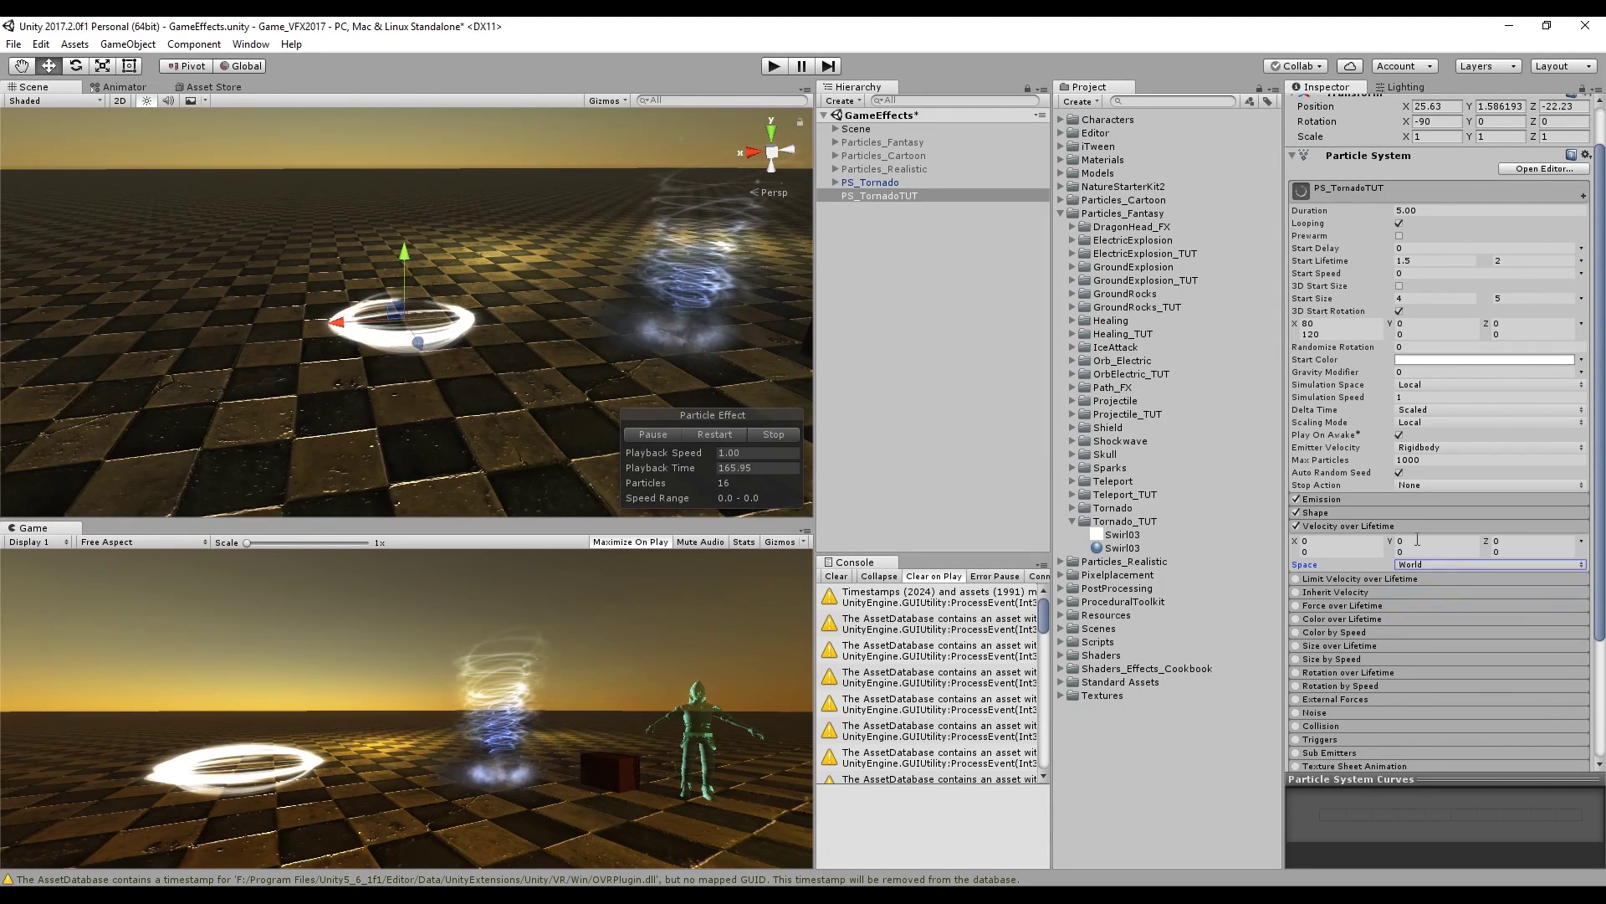
type("3")
left_click(1410, 553)
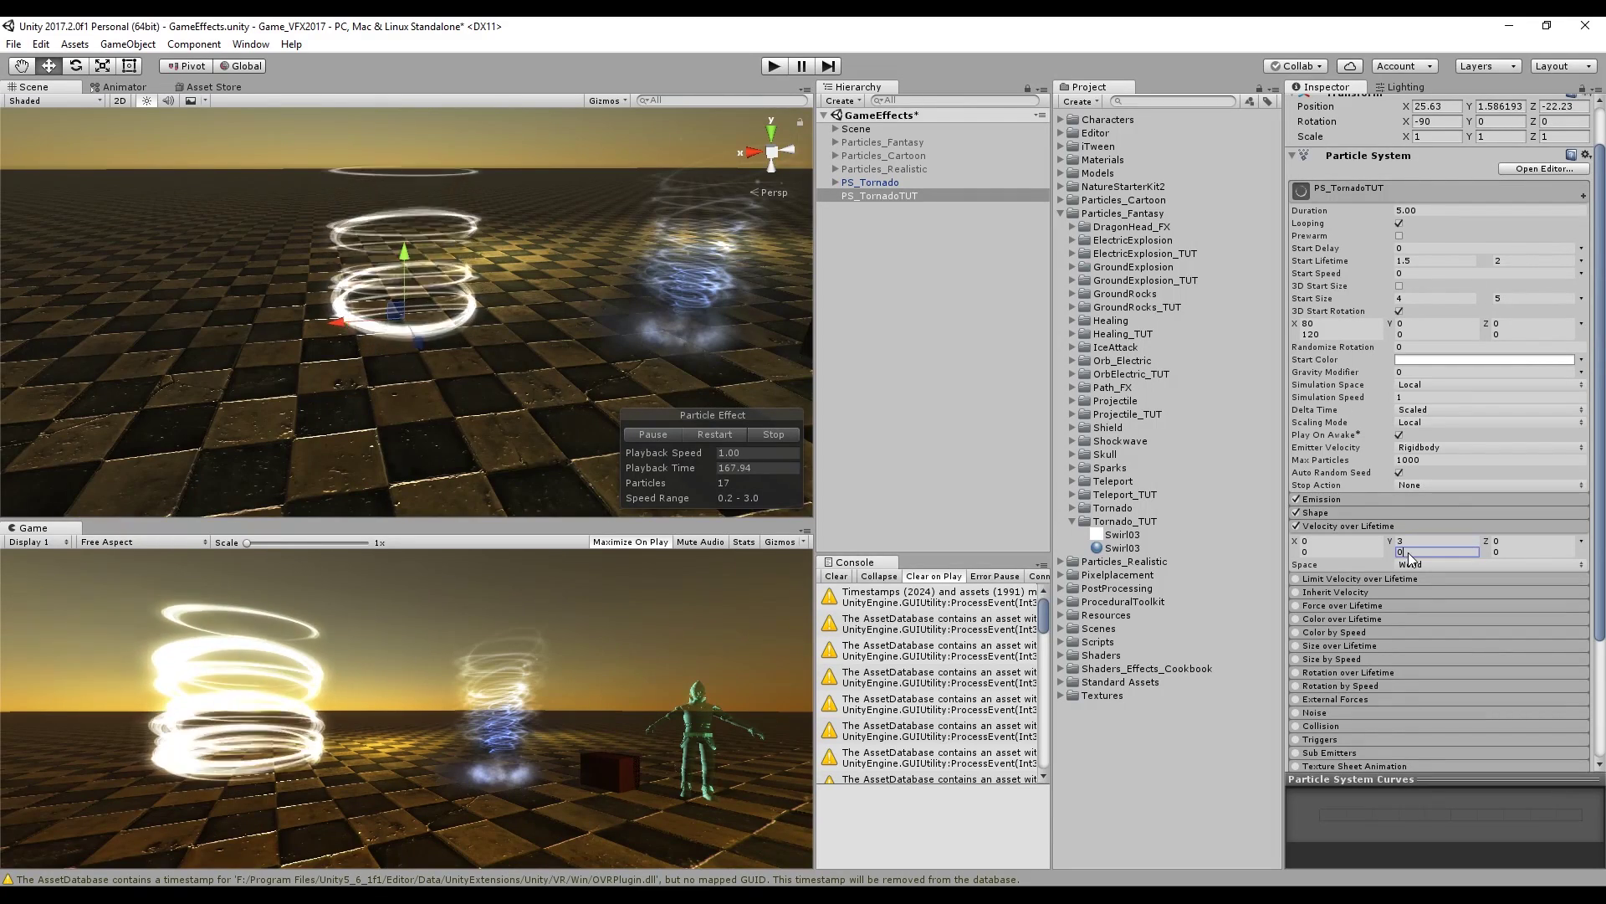
type("1")
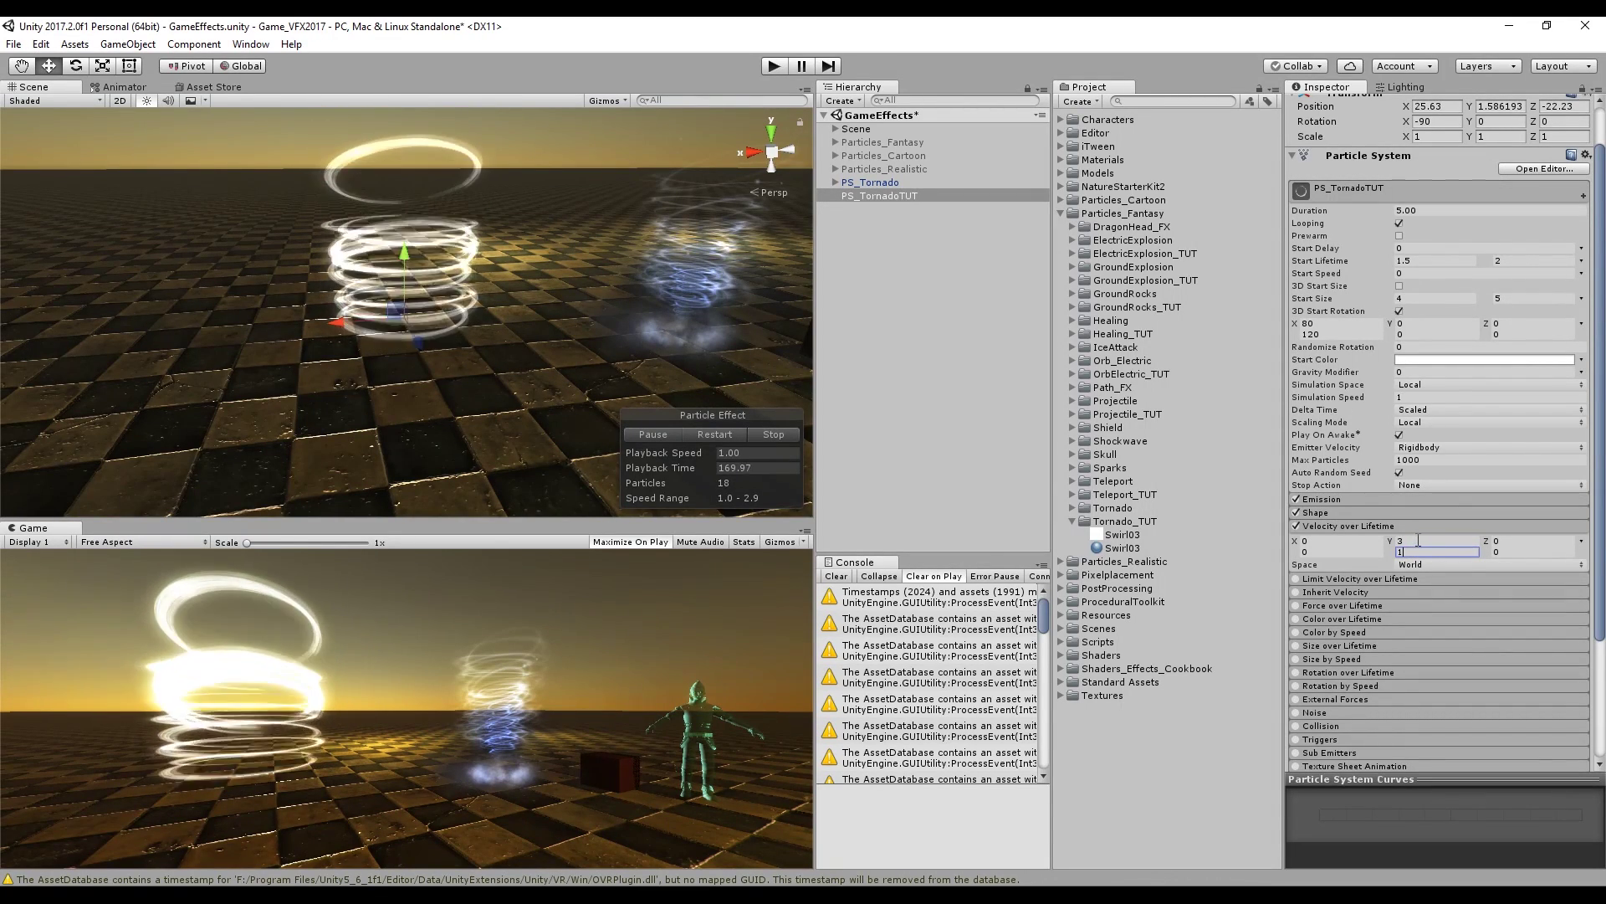
left_click(1305, 525)
Enable Size over Lifetime with a slowly accelerating rising curve and raise the curve's starting point to about 0.2
left_click(1329, 607)
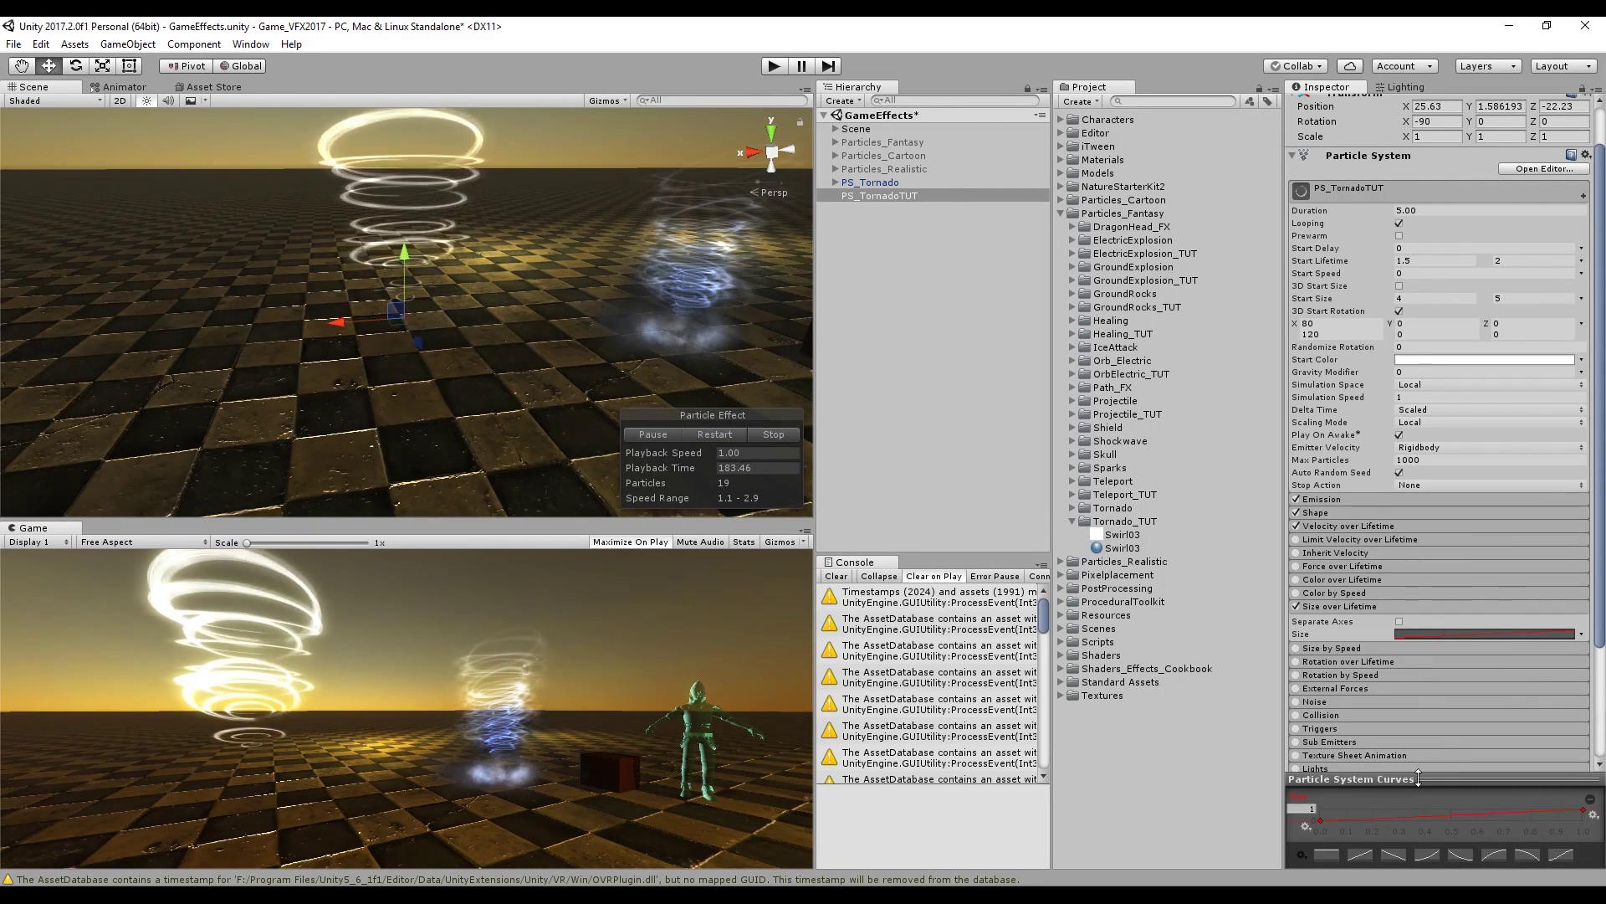
left_click(1427, 635)
left_click(1428, 853)
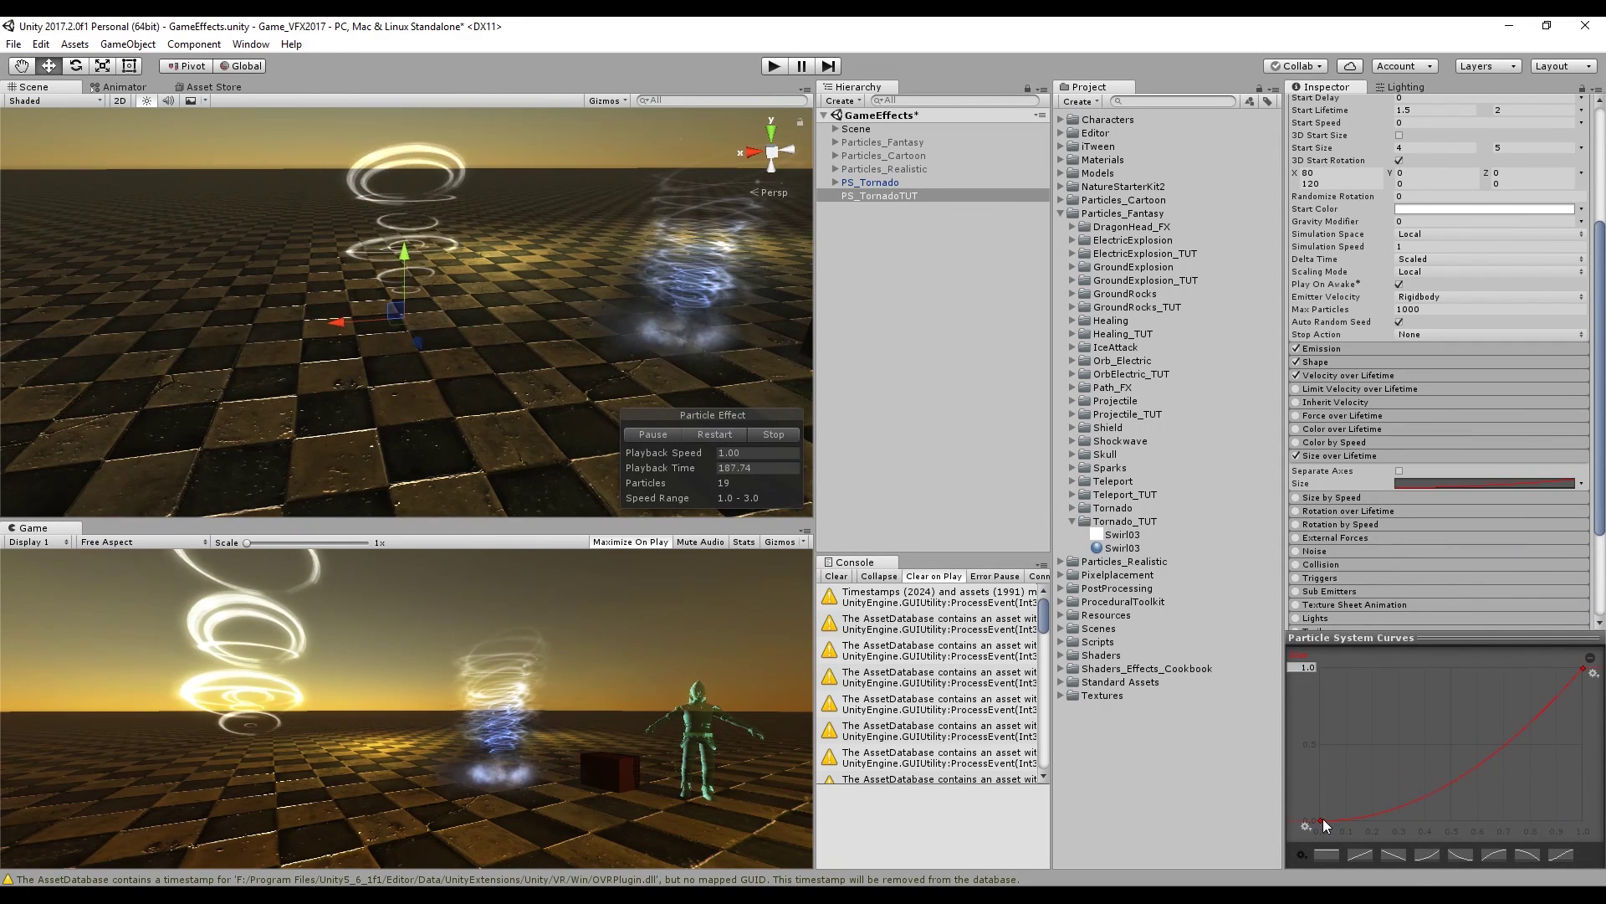
left_click_drag(1322, 818, 1369, 794)
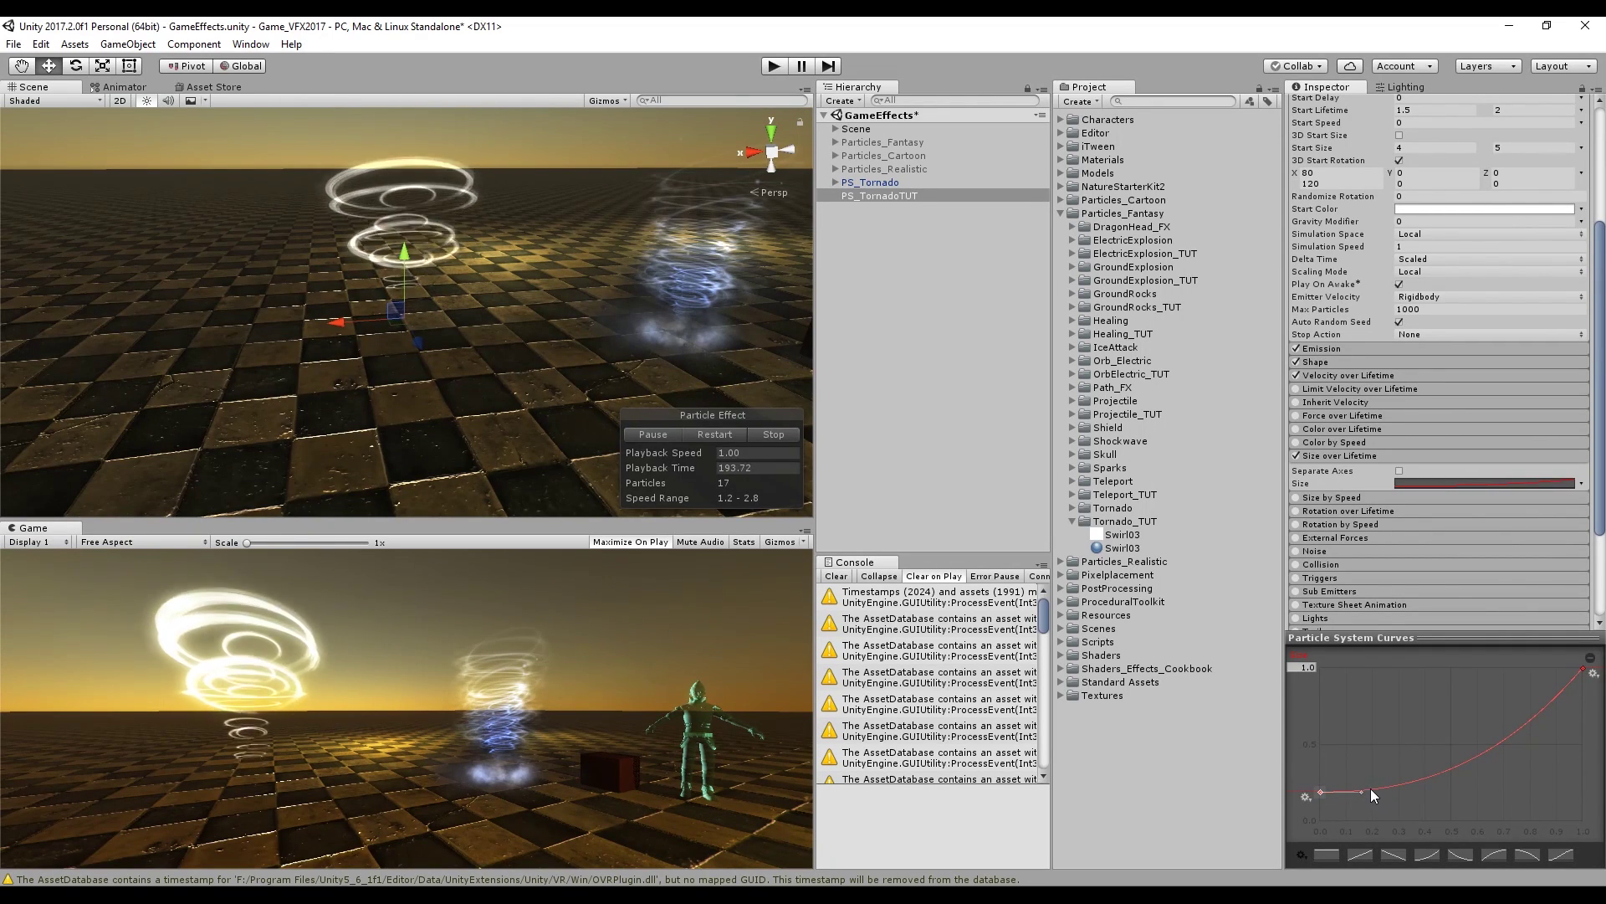
scroll(1352, 500, "up", 3)
left_click(1352, 502)
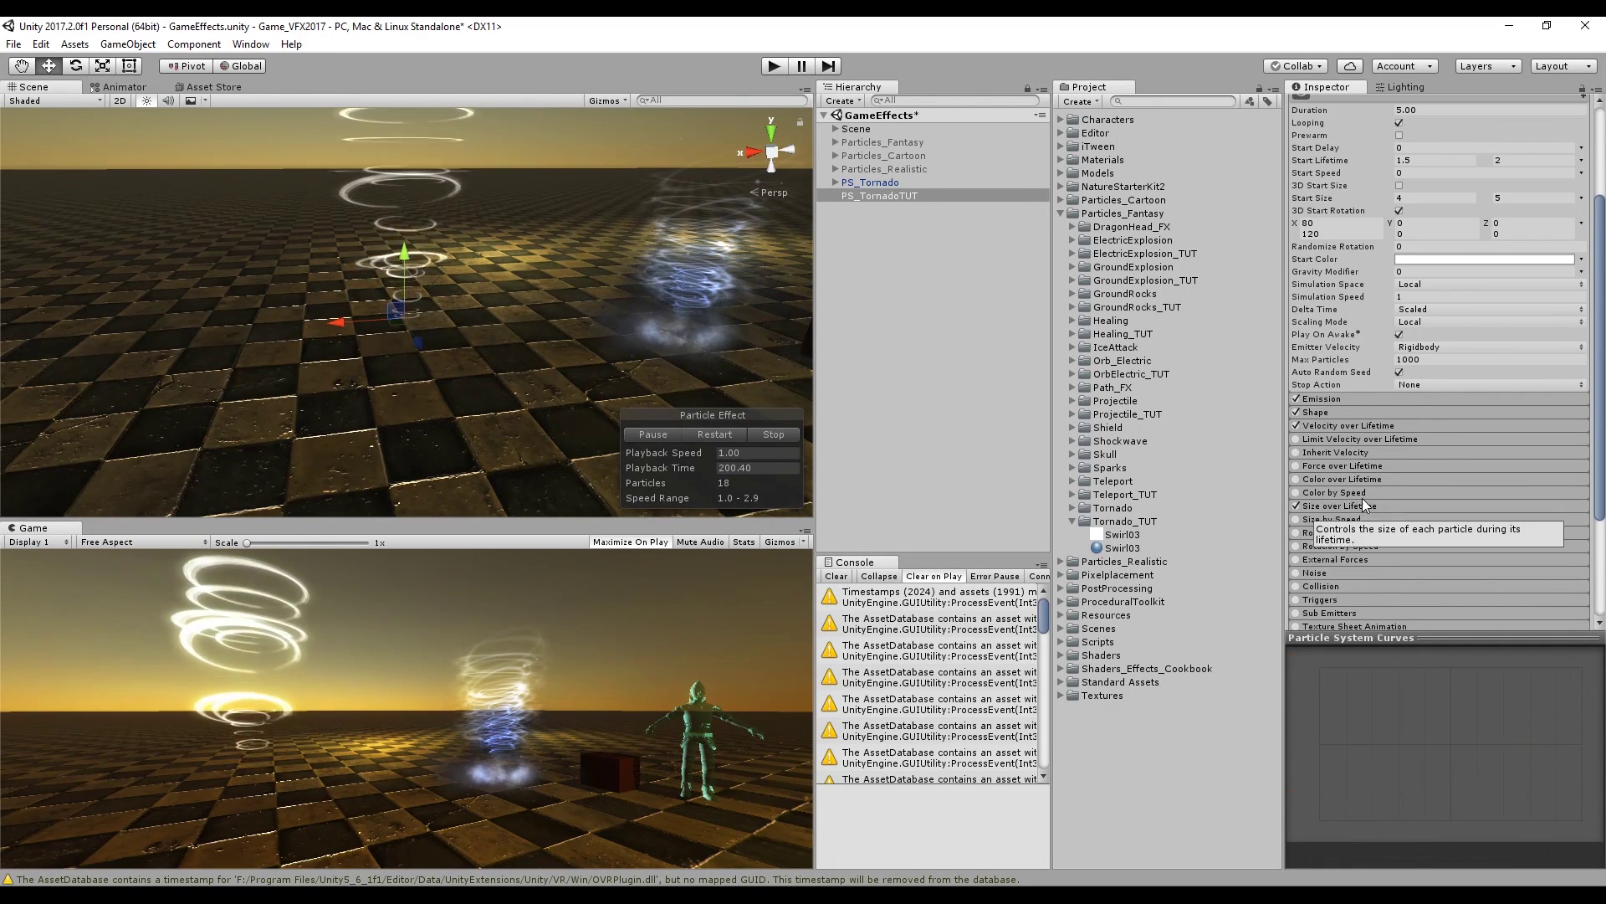
Enable Color over Lifetime with the white fade-in, fade-out gradient preset and shift its opaque alpha key to about the middle
left_click(1367, 479)
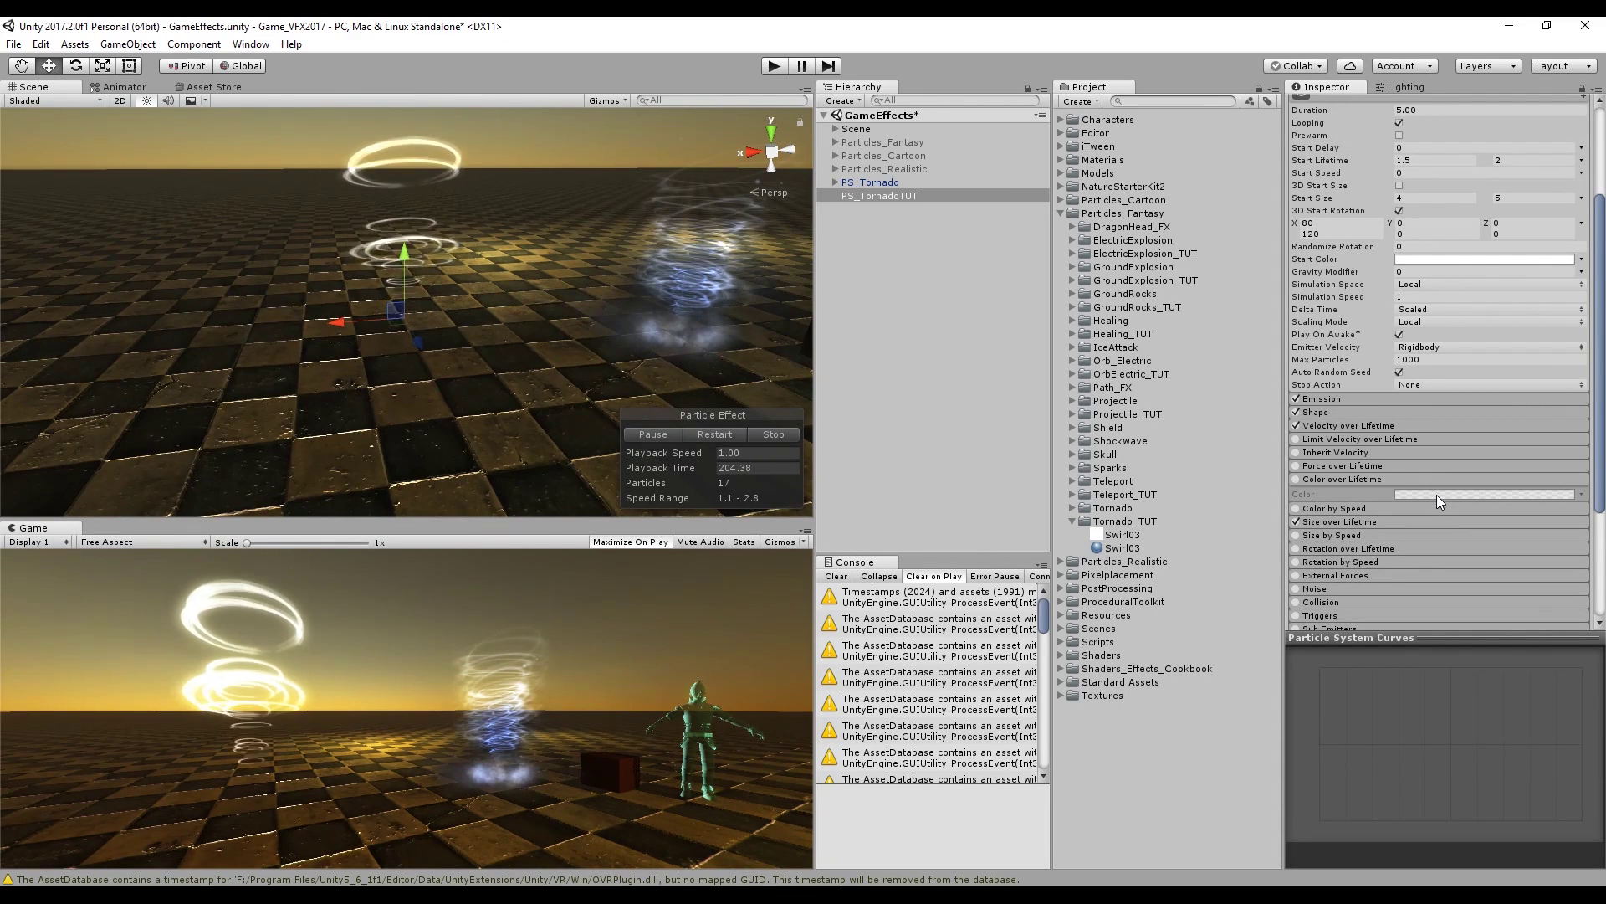
left_click(1296, 479)
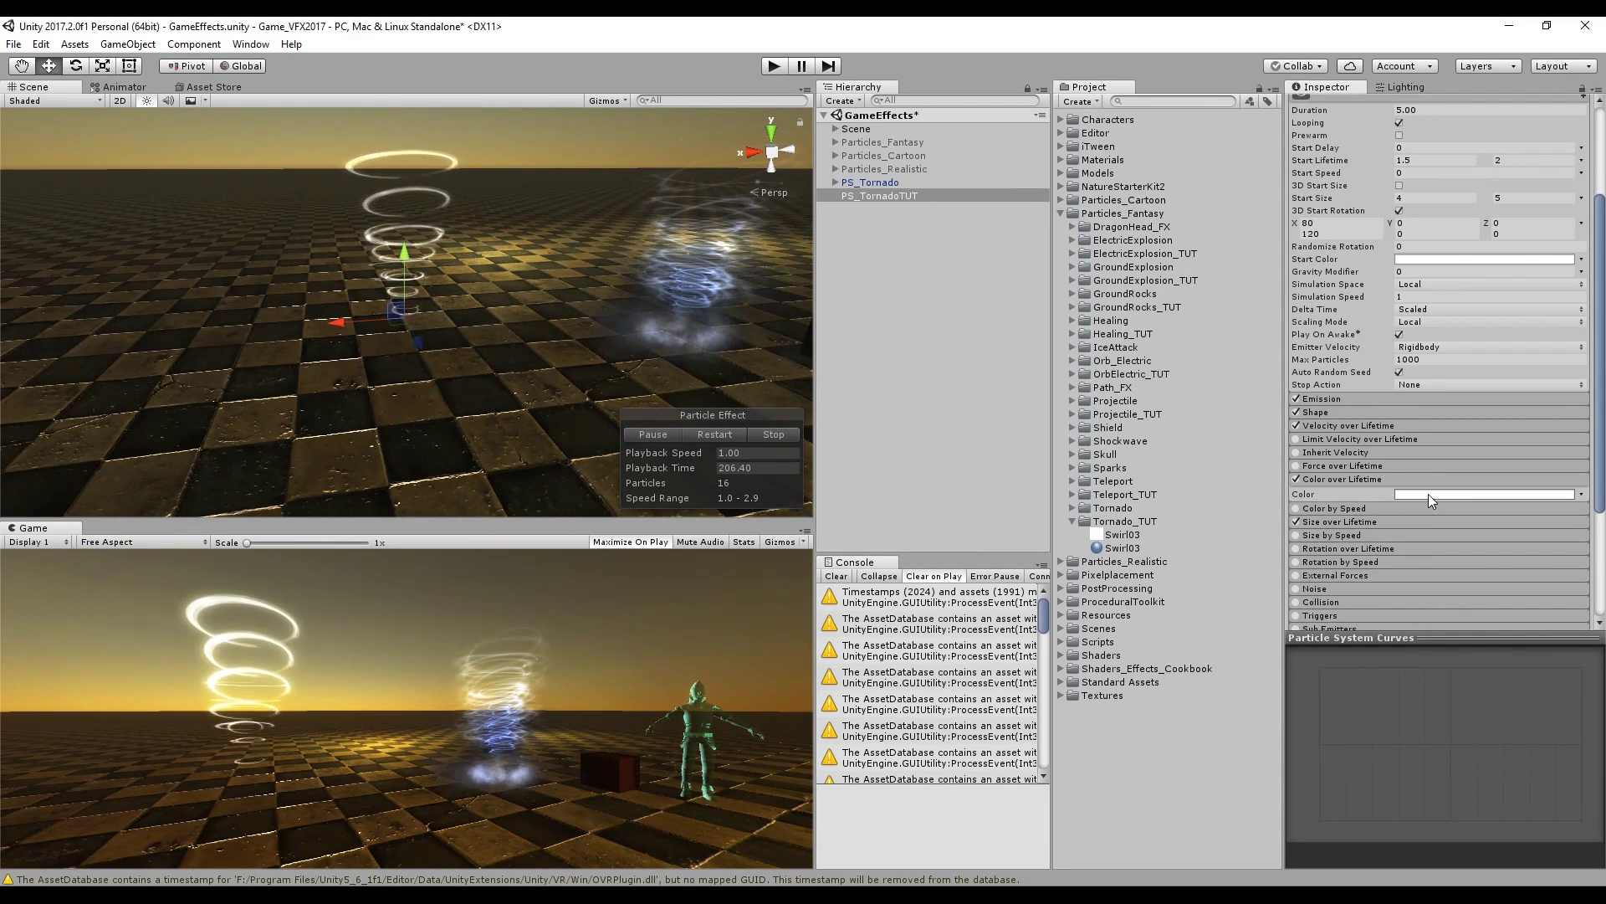
left_click(1429, 493)
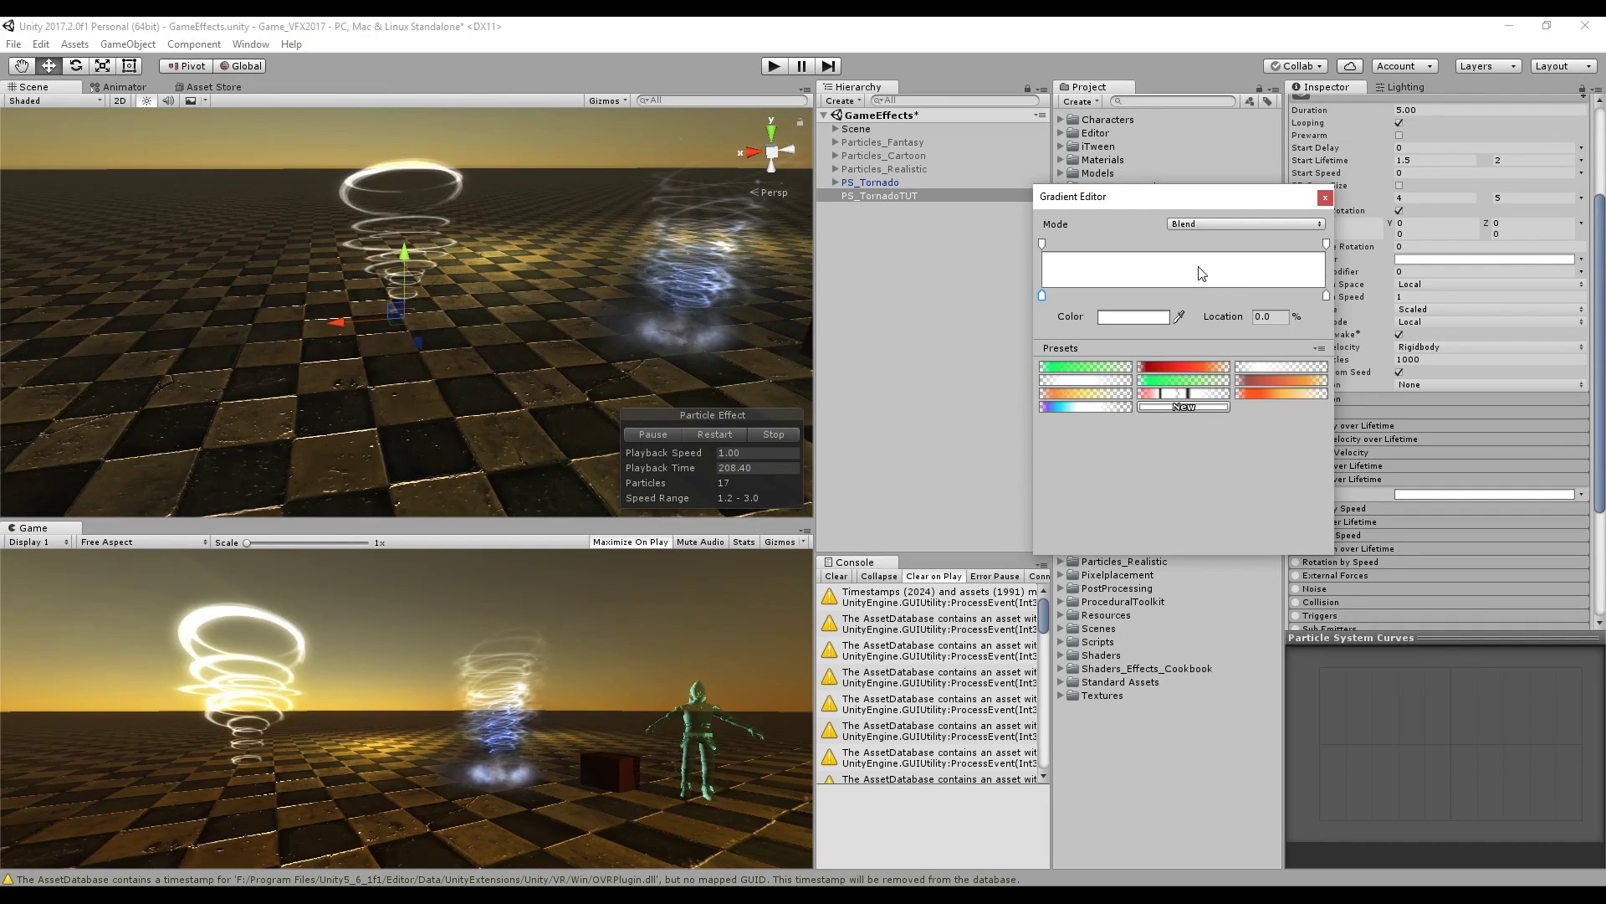
left_click_drag(1173, 197, 1061, 238)
left_click(1162, 405)
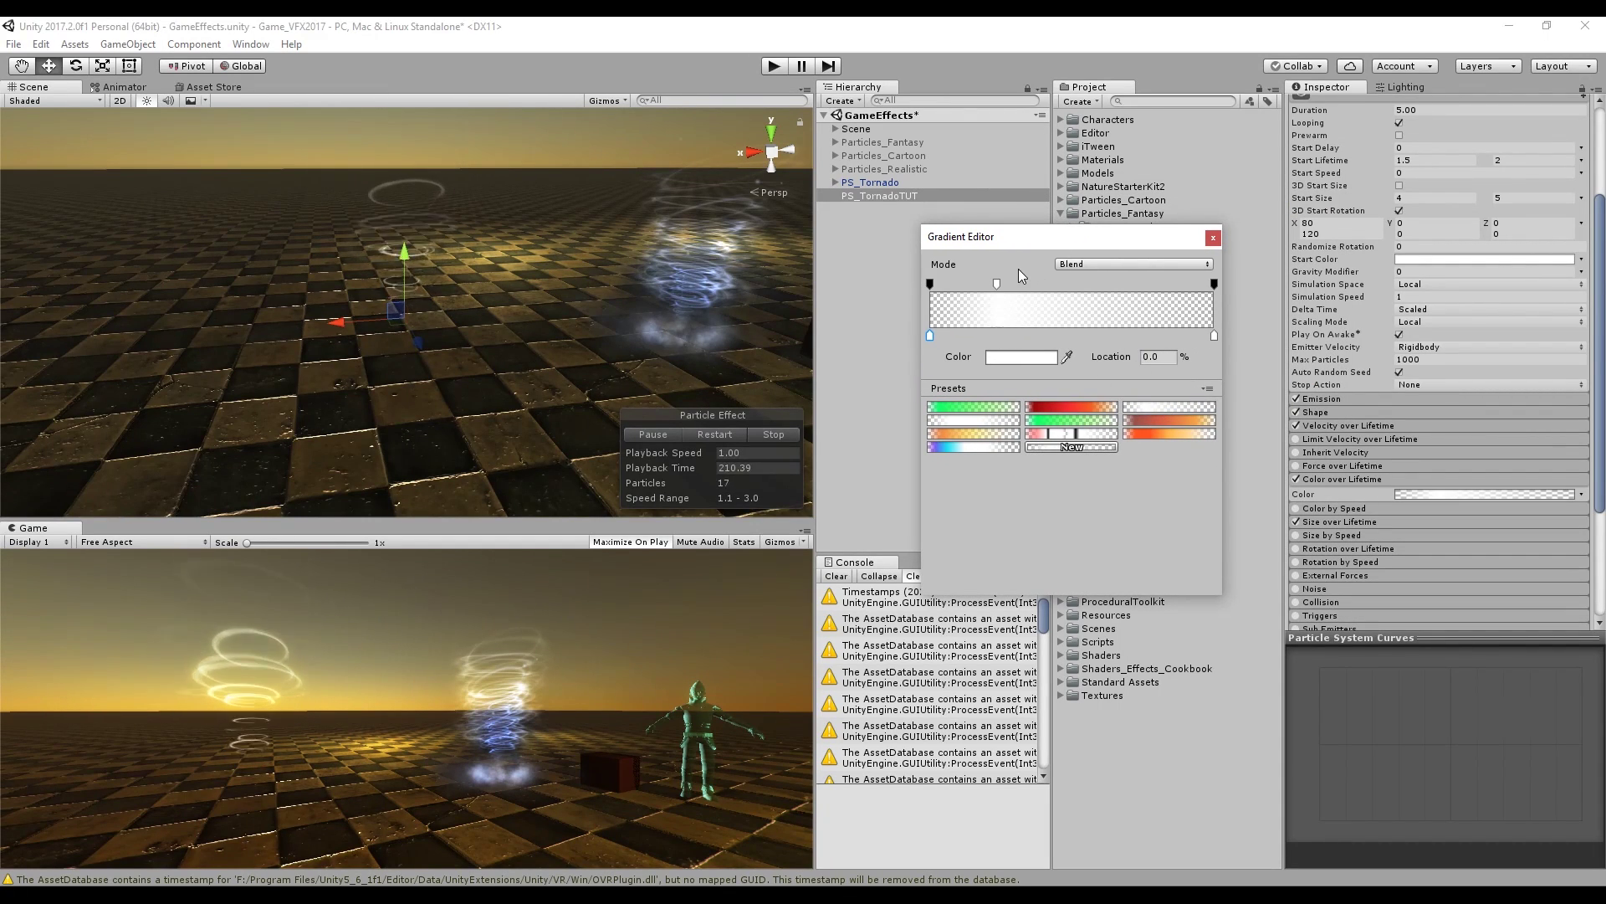
left_click_drag(999, 284, 1086, 285)
Add a colour key at about 50.9% of the Color over Lifetime gradient and colour it blue, 3F63E7
left_click(1075, 335)
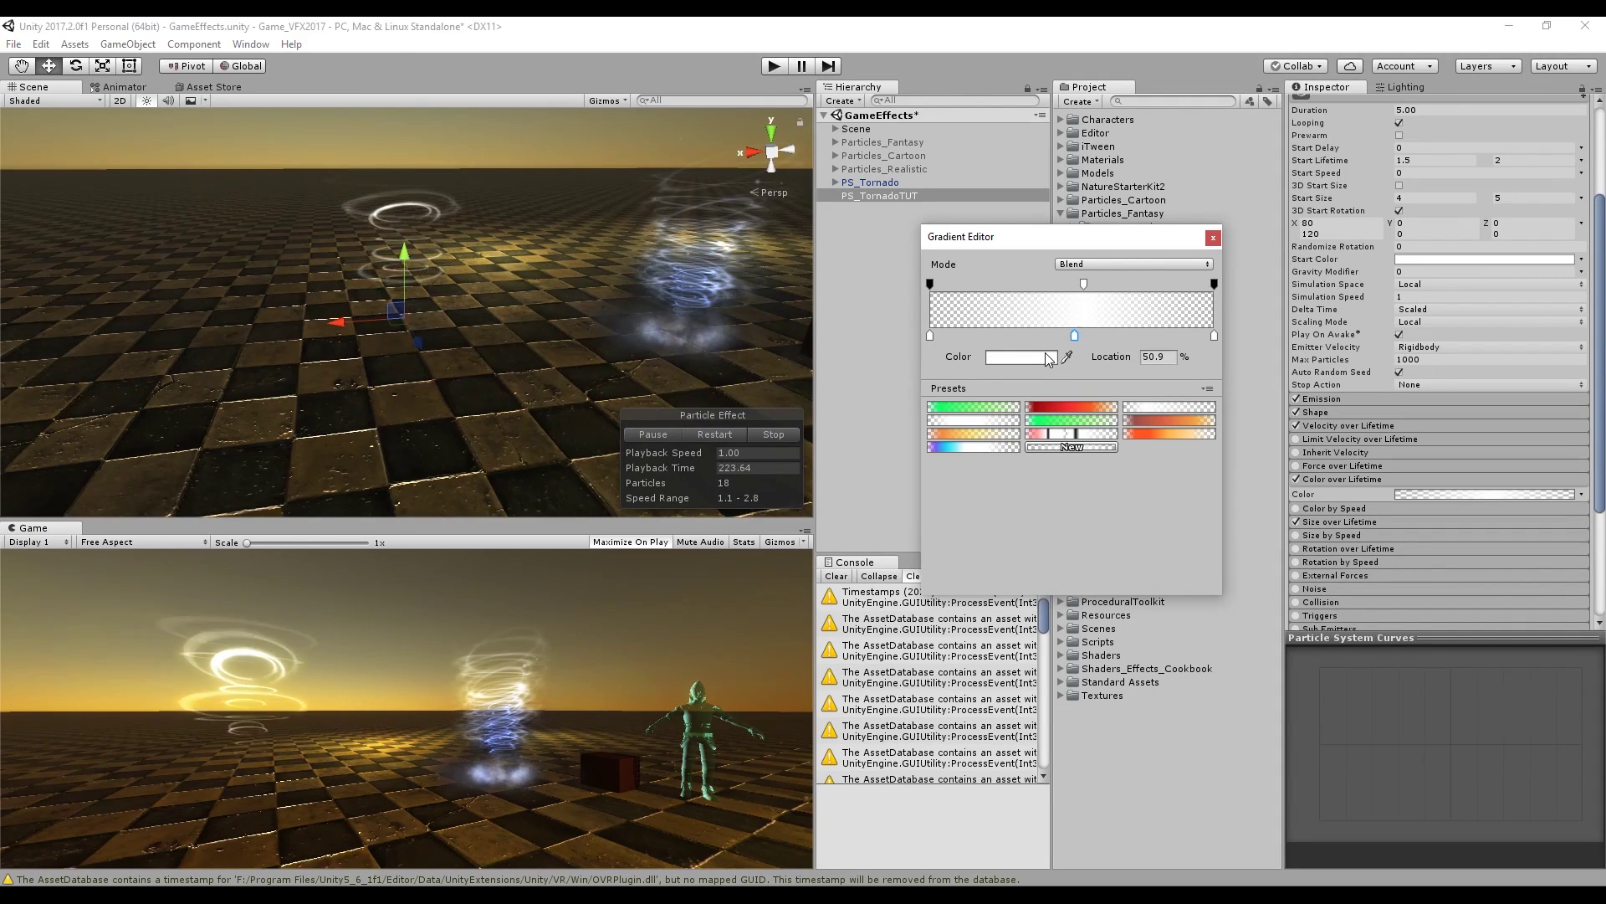
left_click(1045, 356)
left_click_drag(1137, 235, 1091, 186)
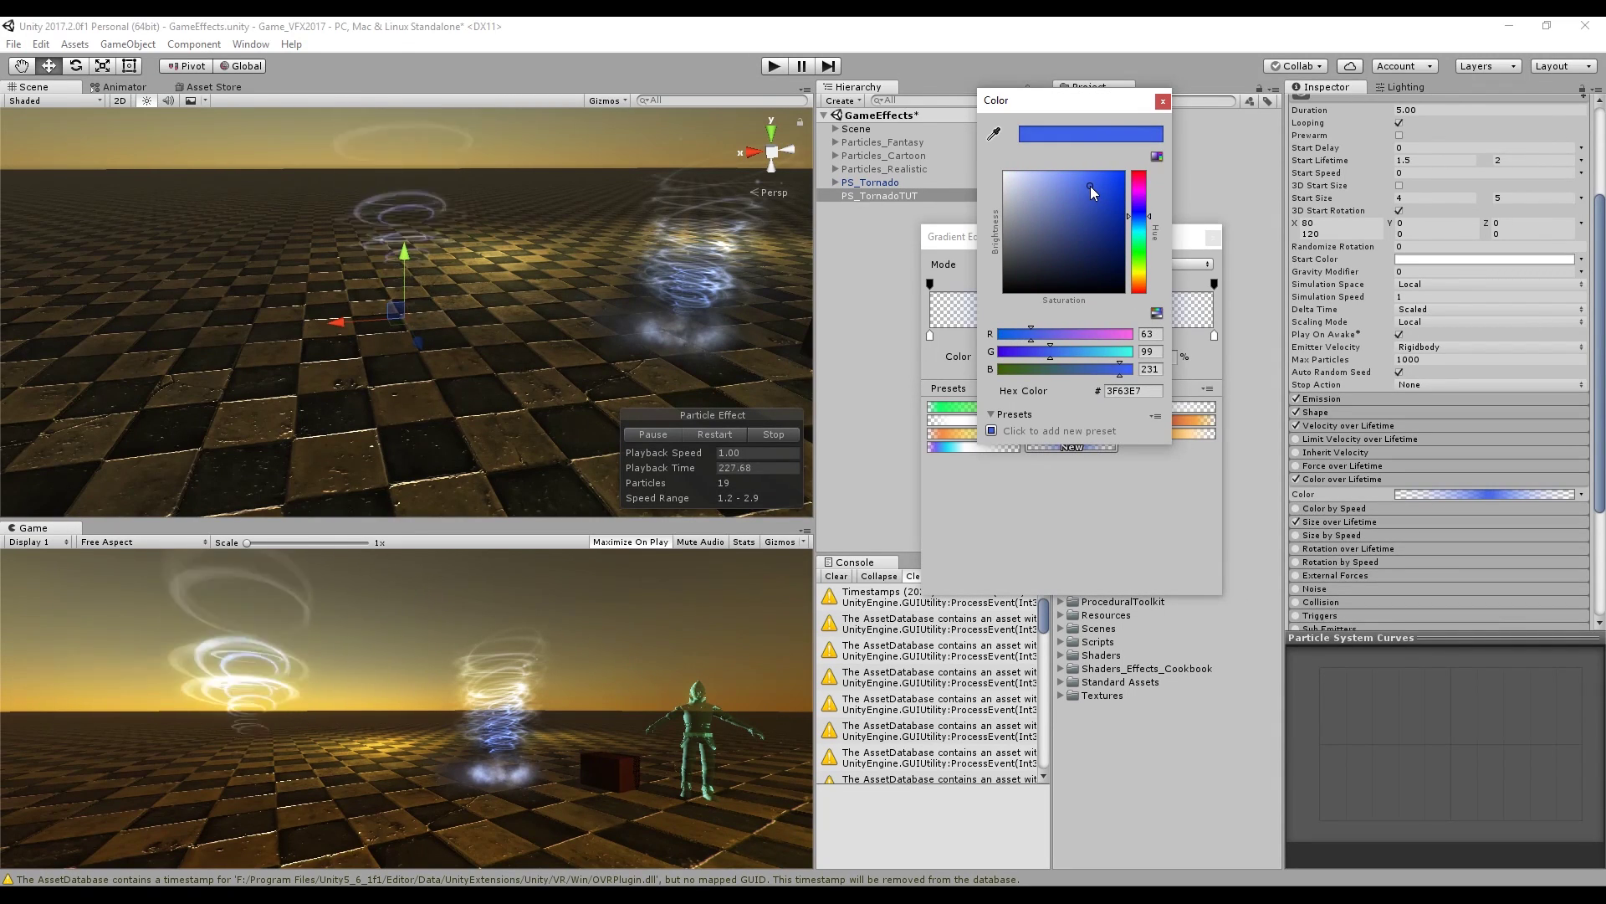
left_click(1163, 102)
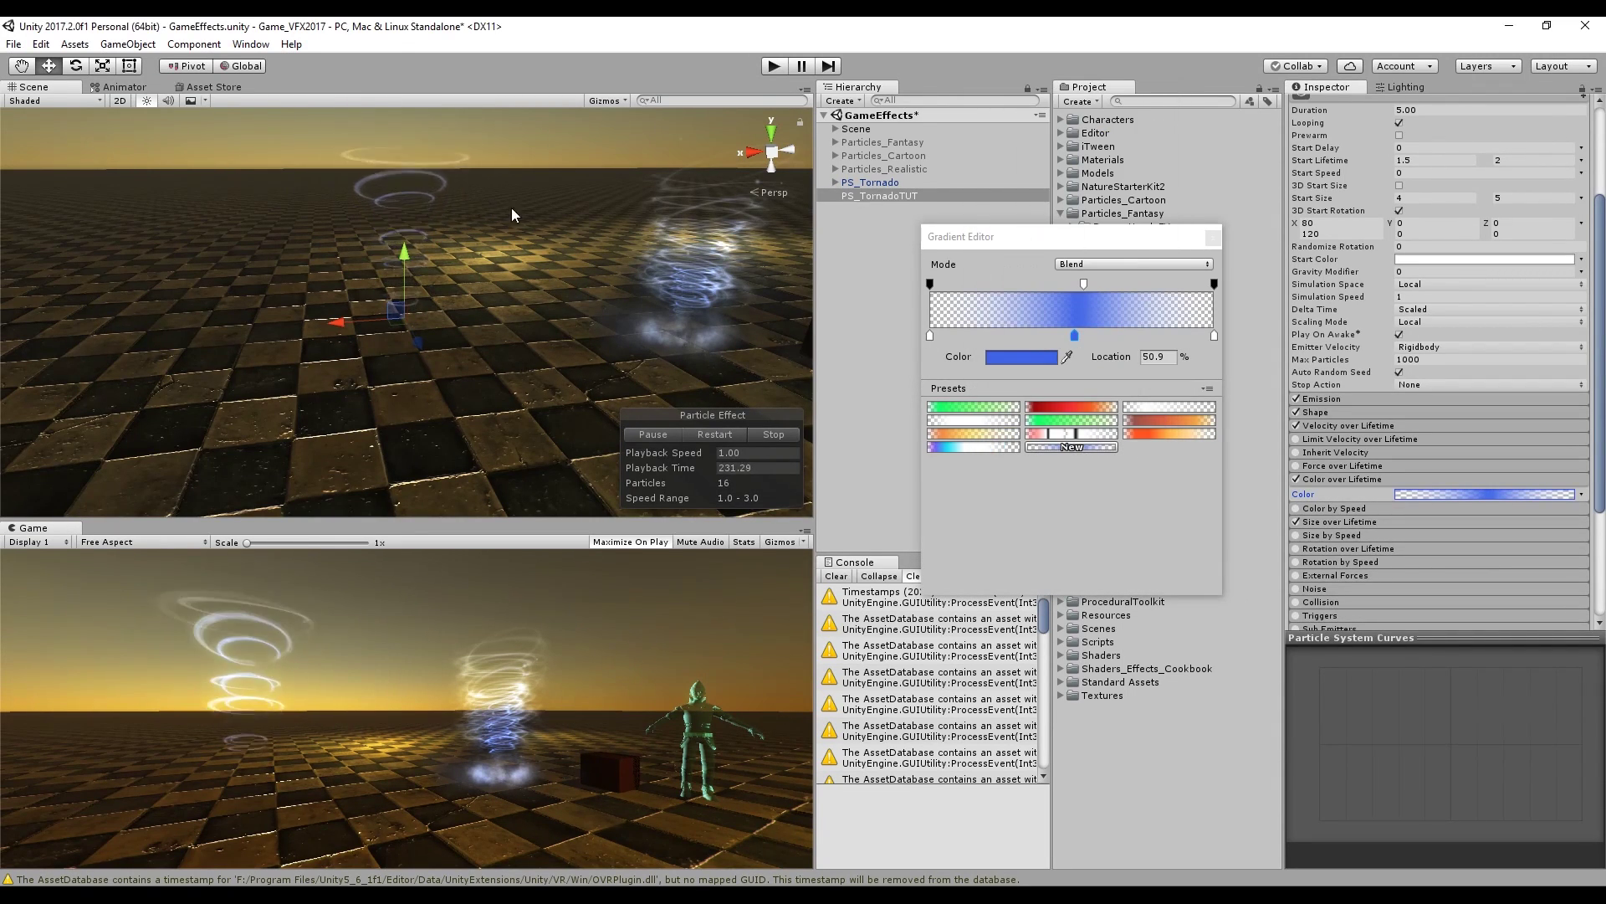
left_click(1210, 237)
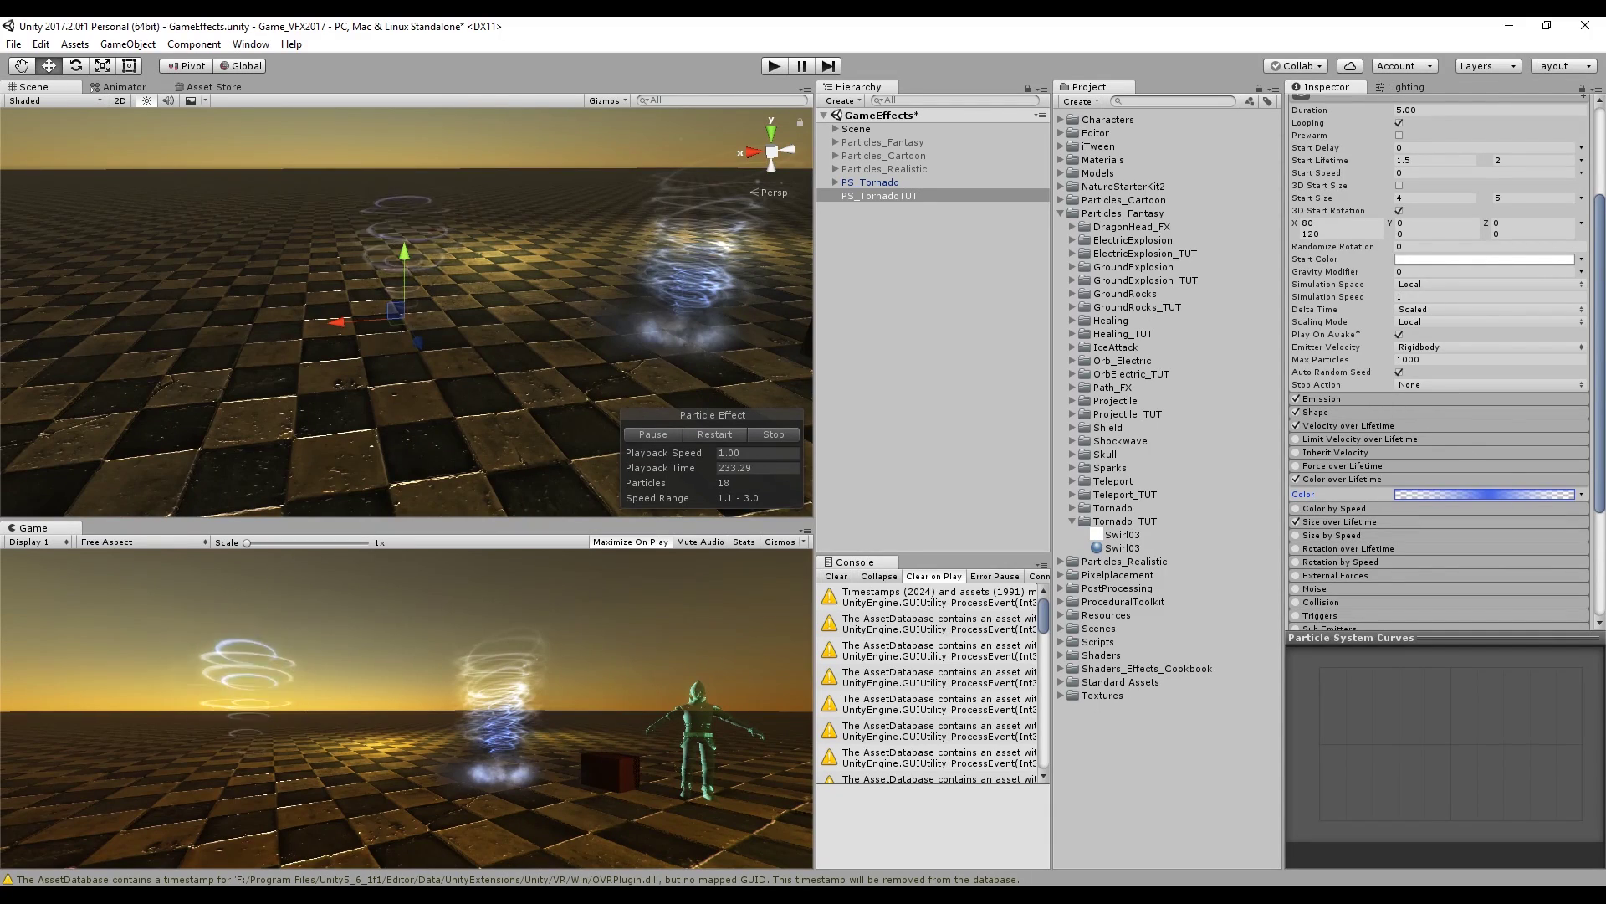
Set the emission Rate over Time to 100
scroll(1339, 452, "up", 2)
left_click(1332, 450)
left_click(1426, 465)
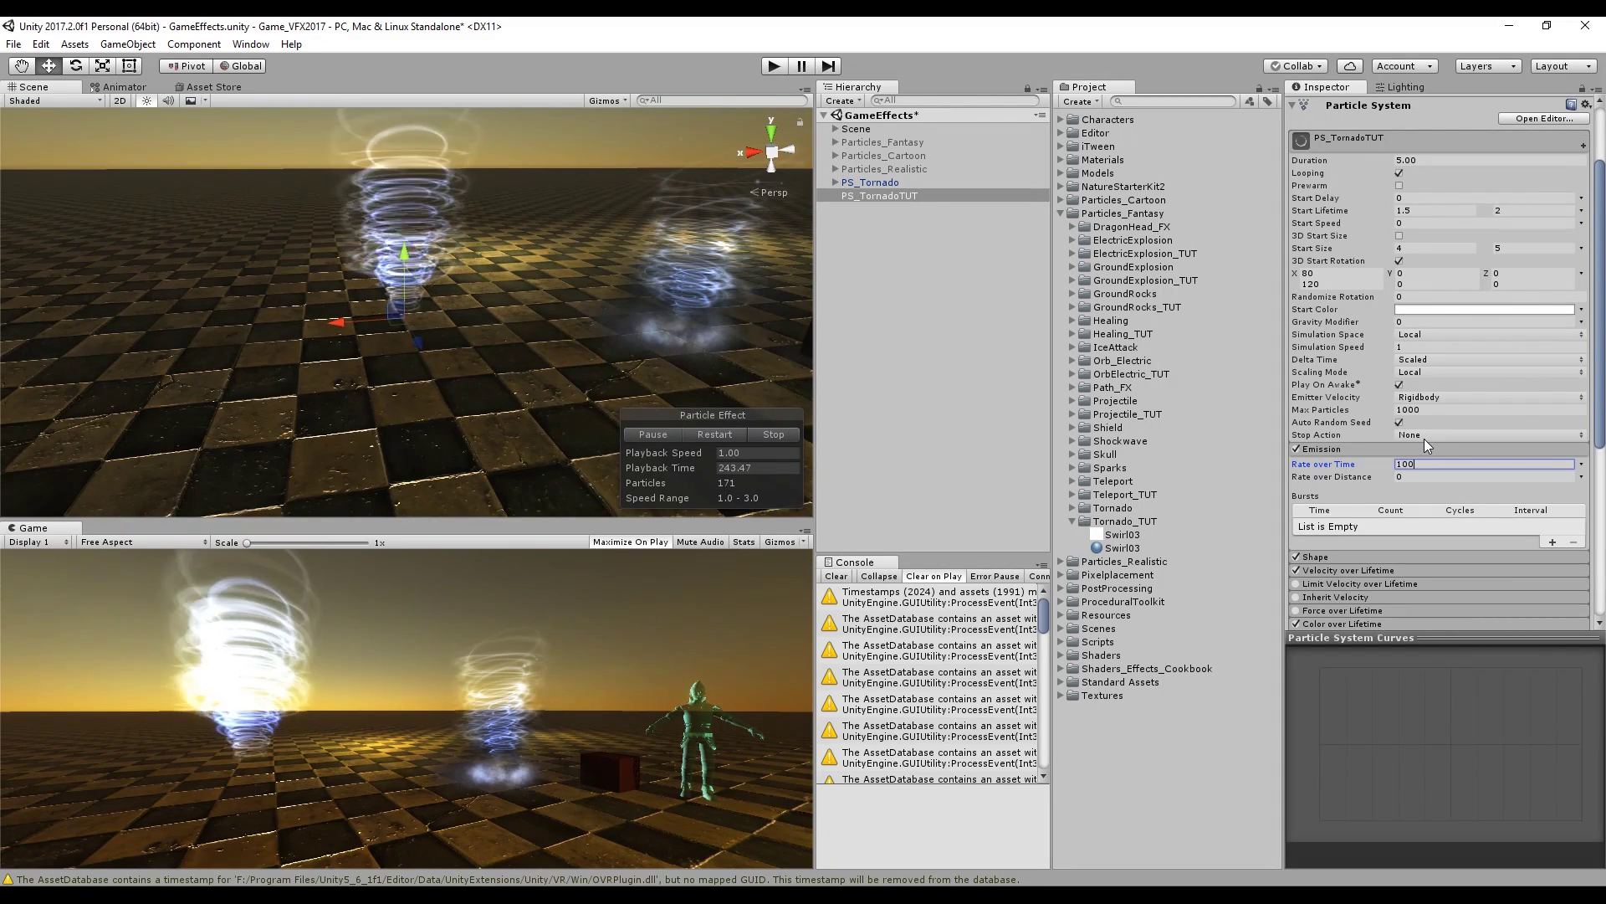
type("100")
key("Return")
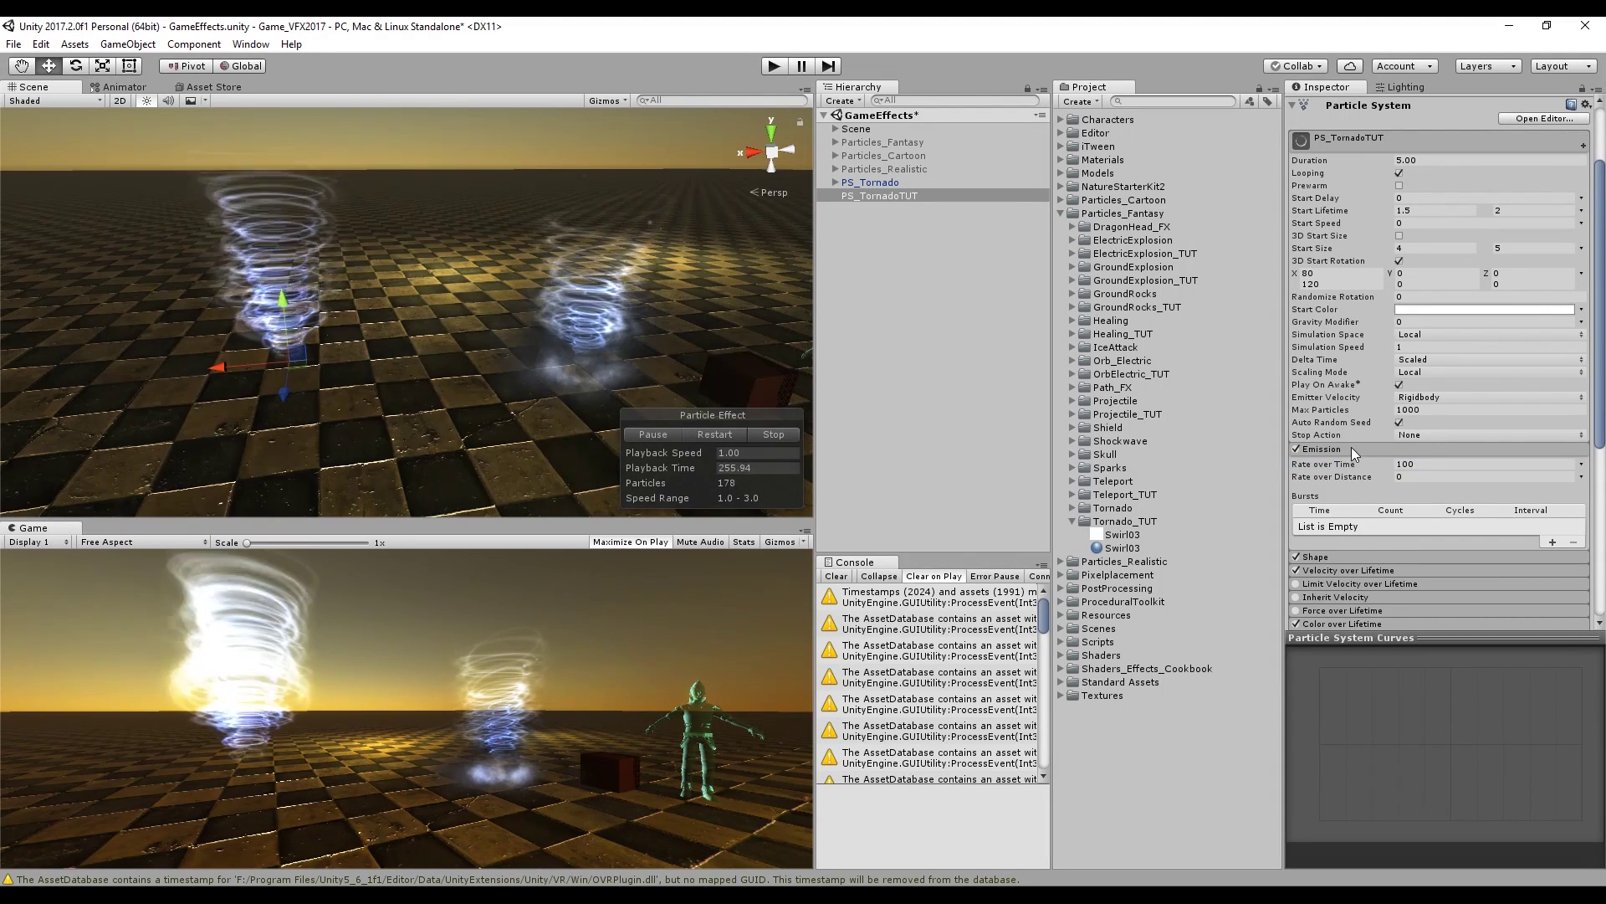
left_click(1349, 449)
Enable Rotation over Lifetime for the tornado particles
scroll(1337, 530, "down", 3)
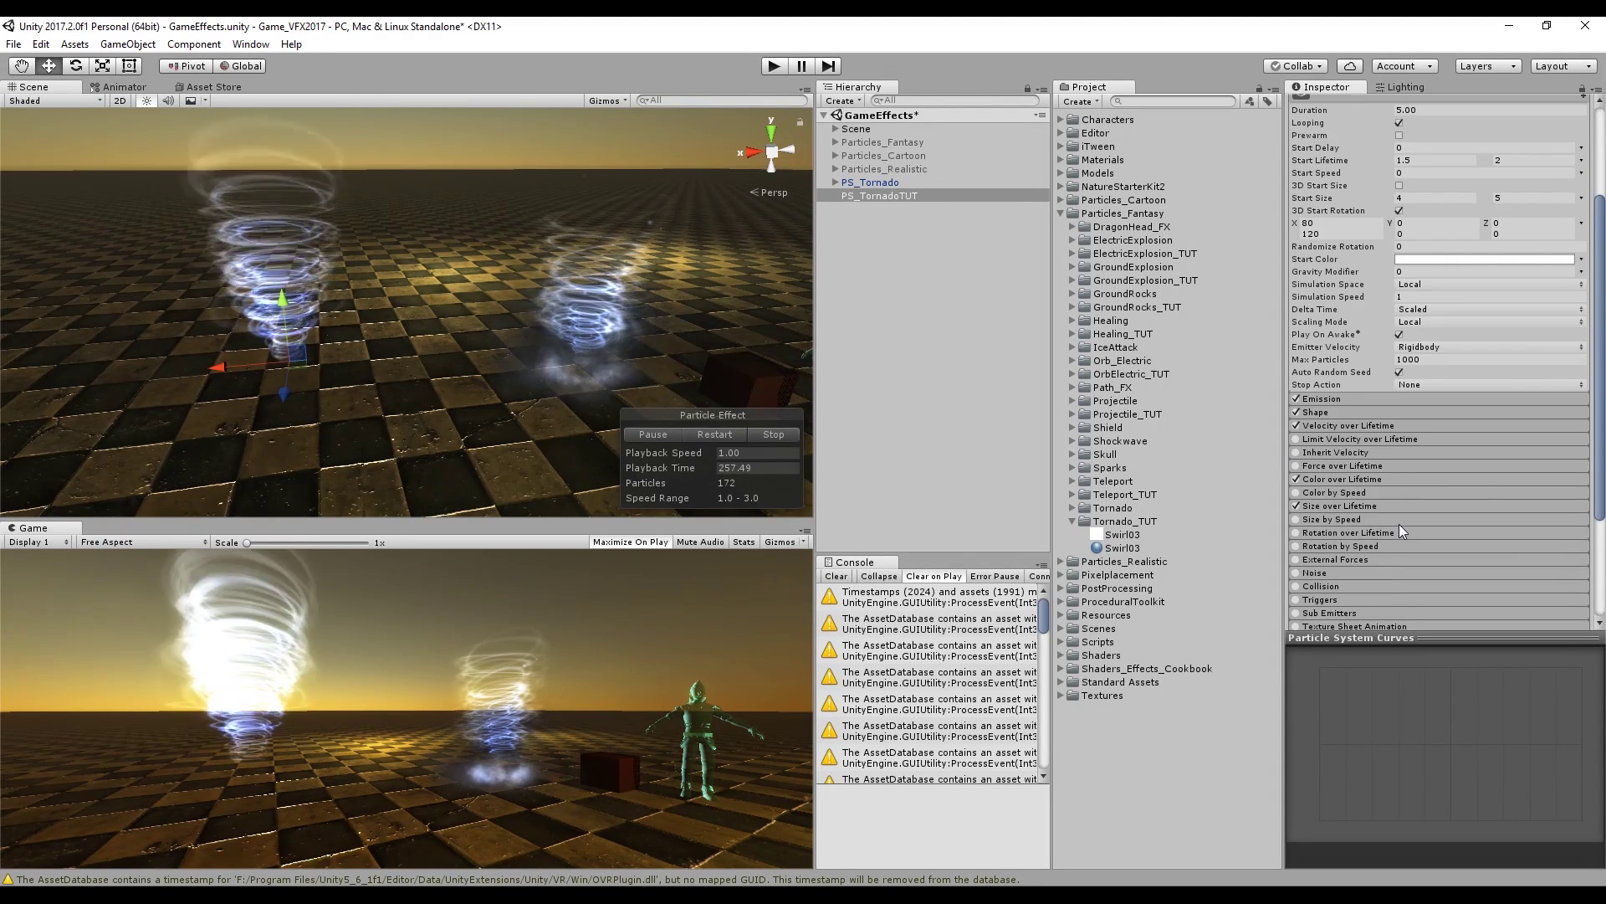
left_click(1323, 533)
left_click(1295, 533)
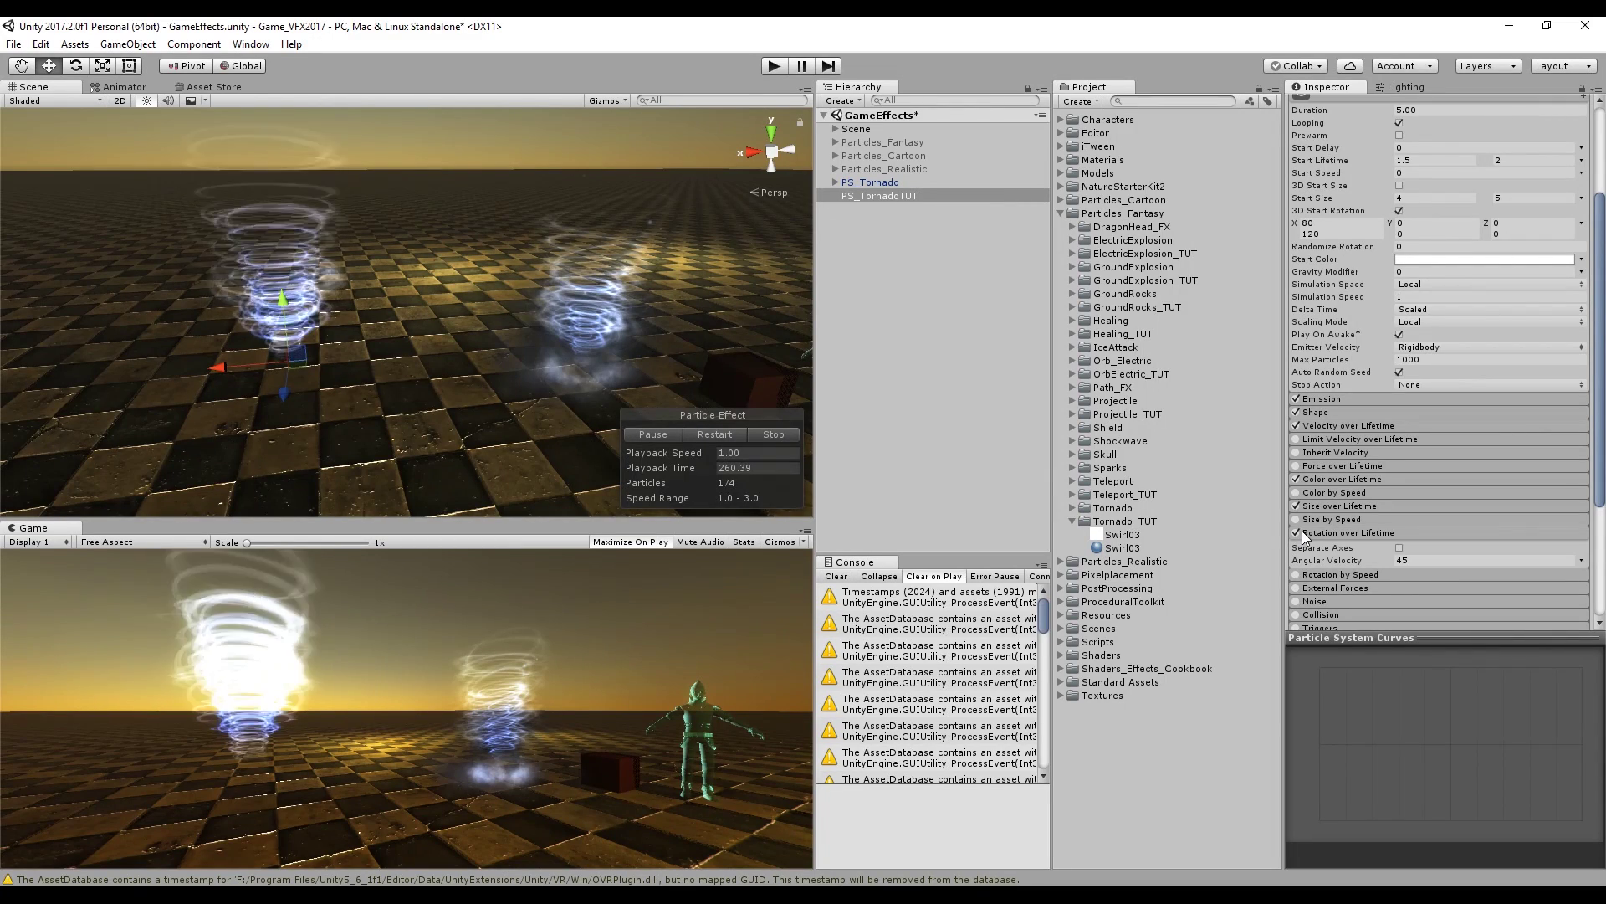
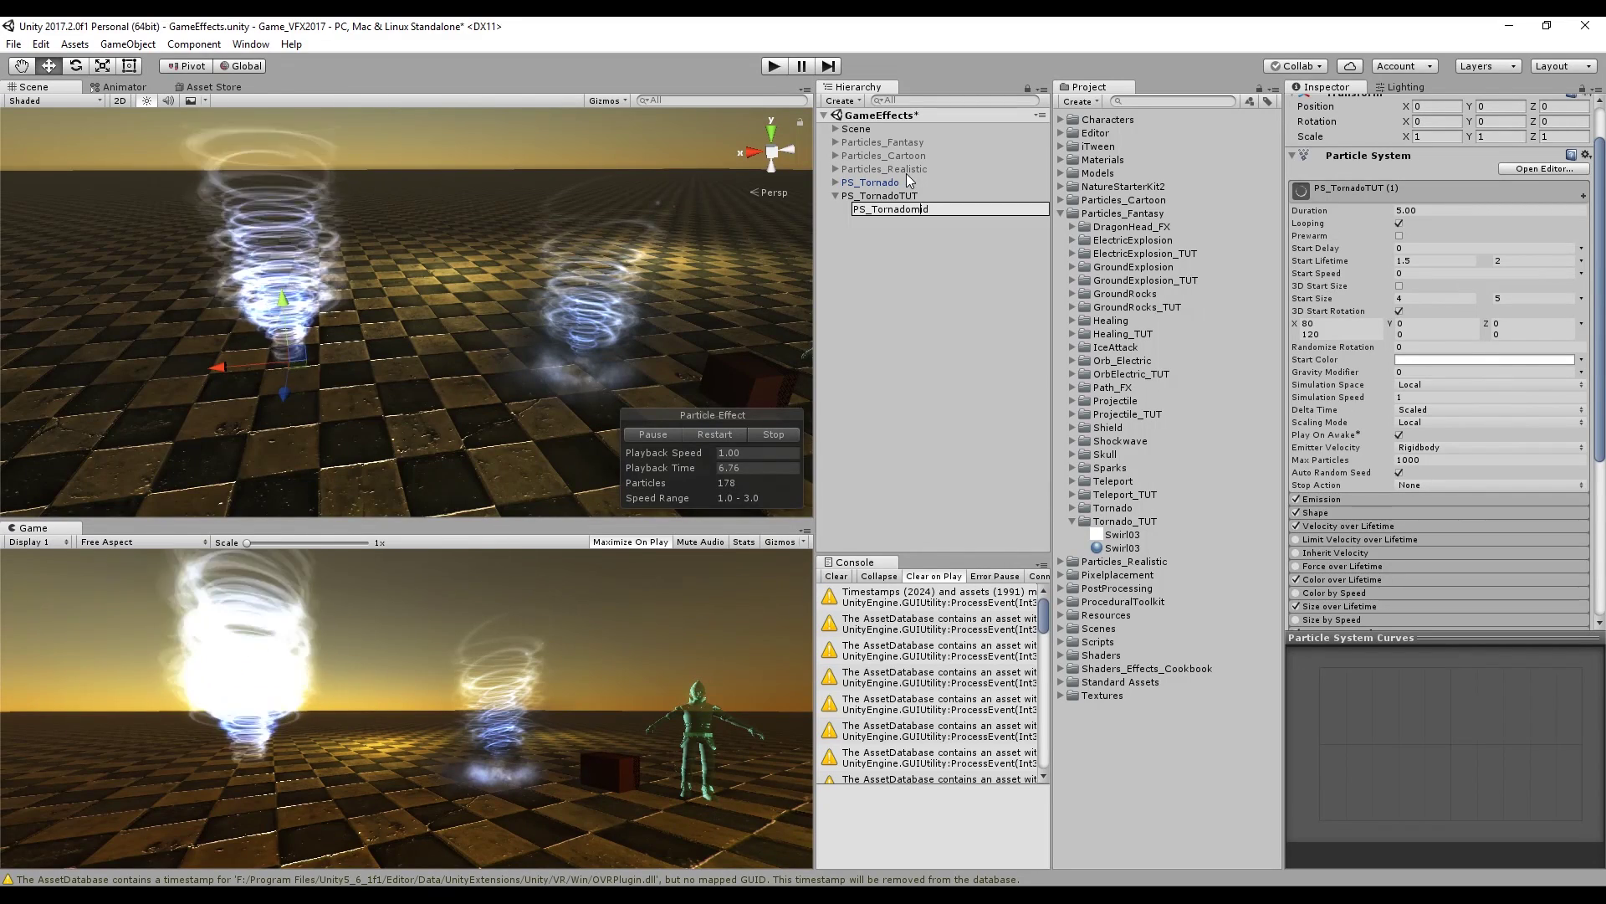
Rename the duplicated particle system nested under PS_TornadoTUT as TornadoMid
key("Return")
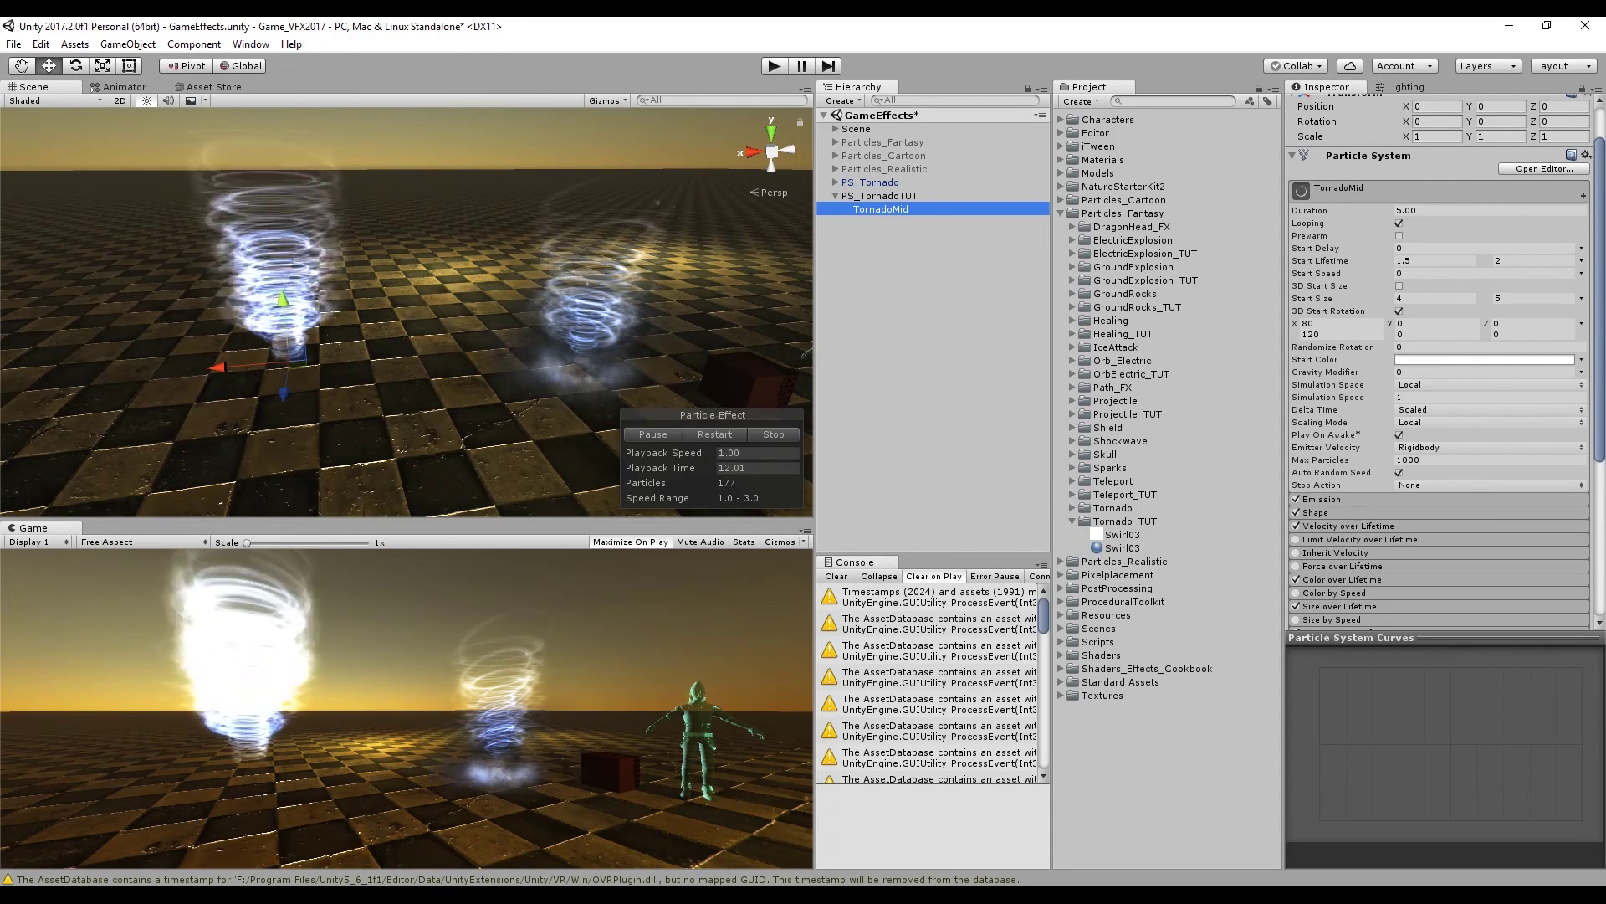
Rename the Swirl03 material as Swirl03Additive and duplicate it as Swirl03AlphaBlended
left_click(1122, 548)
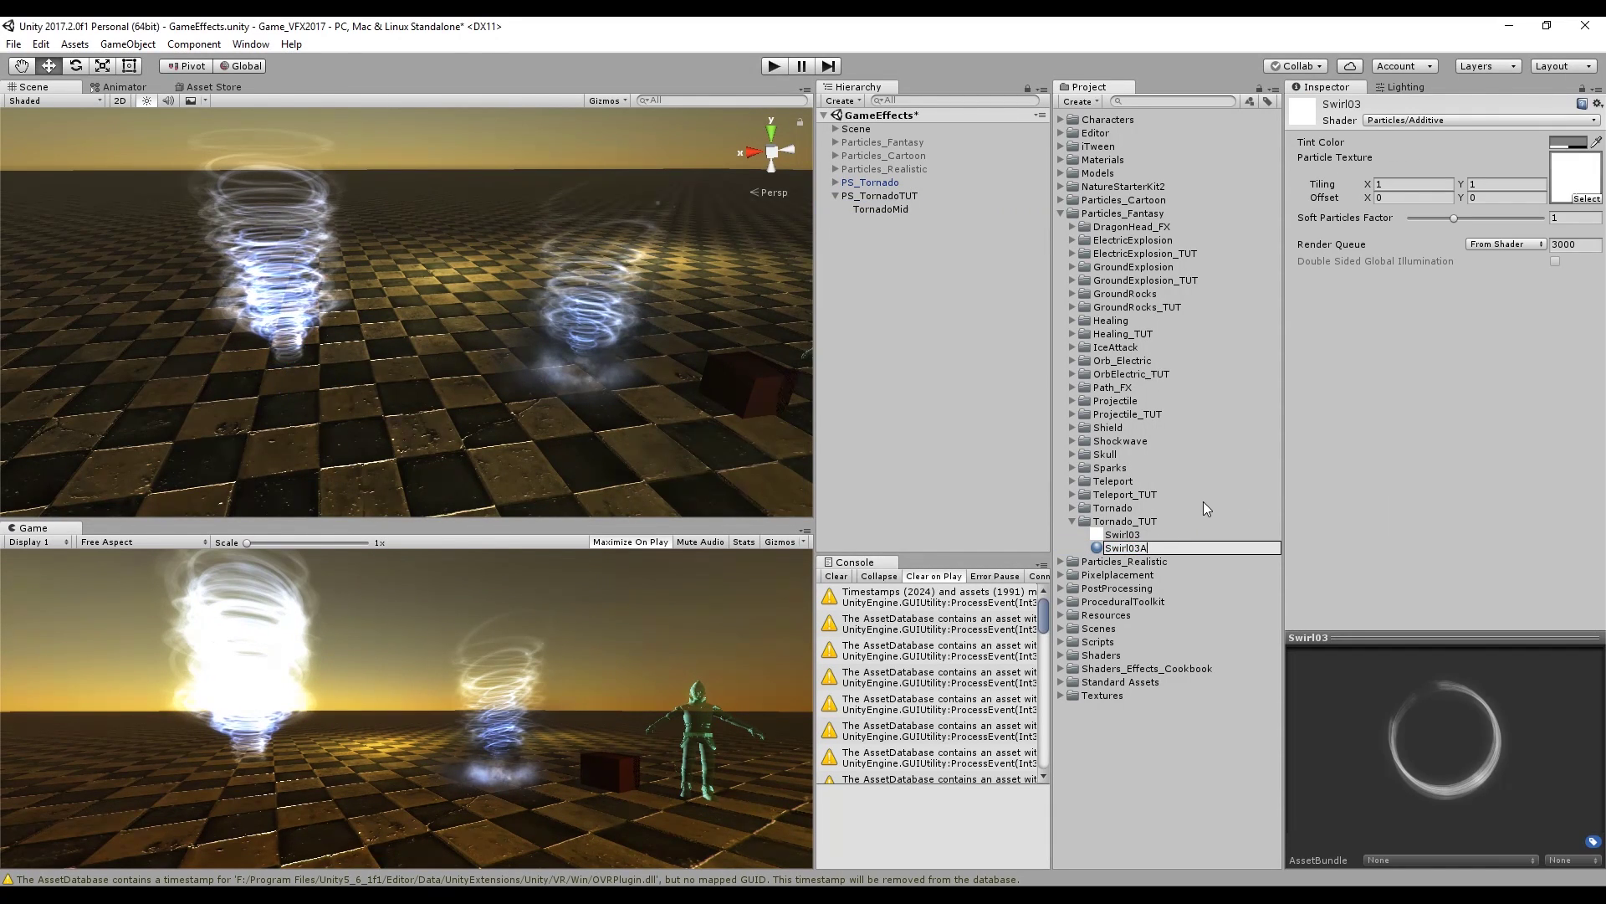
type("dditive")
key("Return")
key("ctrl+d")
left_click(1189, 561)
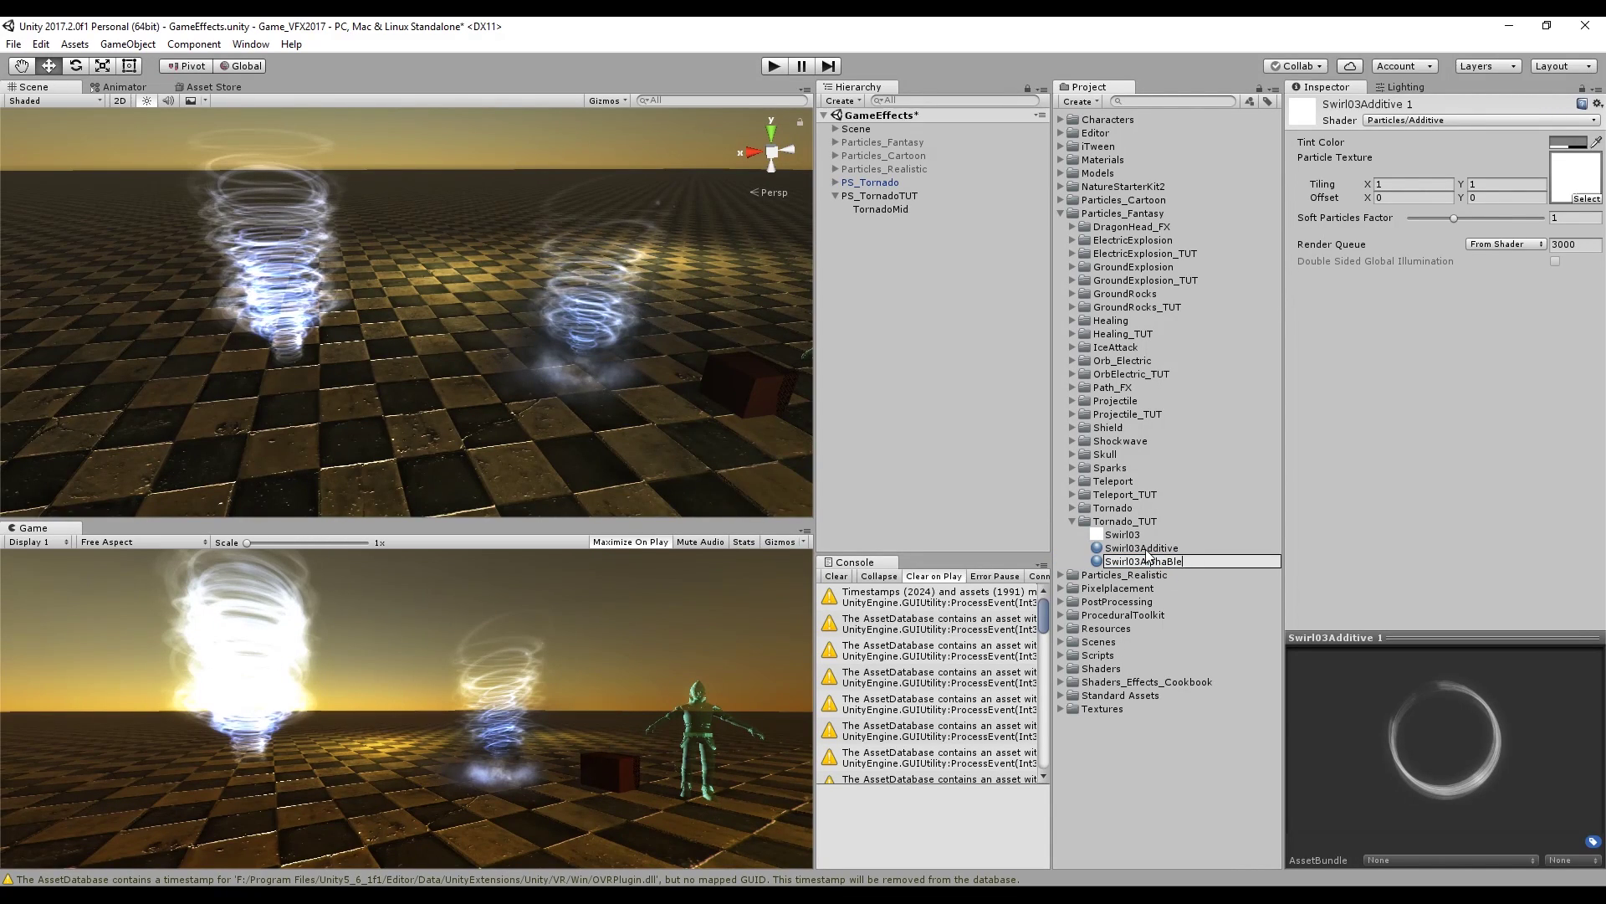
Set the Swirl03AlphaBlended material's shader to Particles/Alpha Blended and apply the material to TornadoMid
left_click(1406, 117)
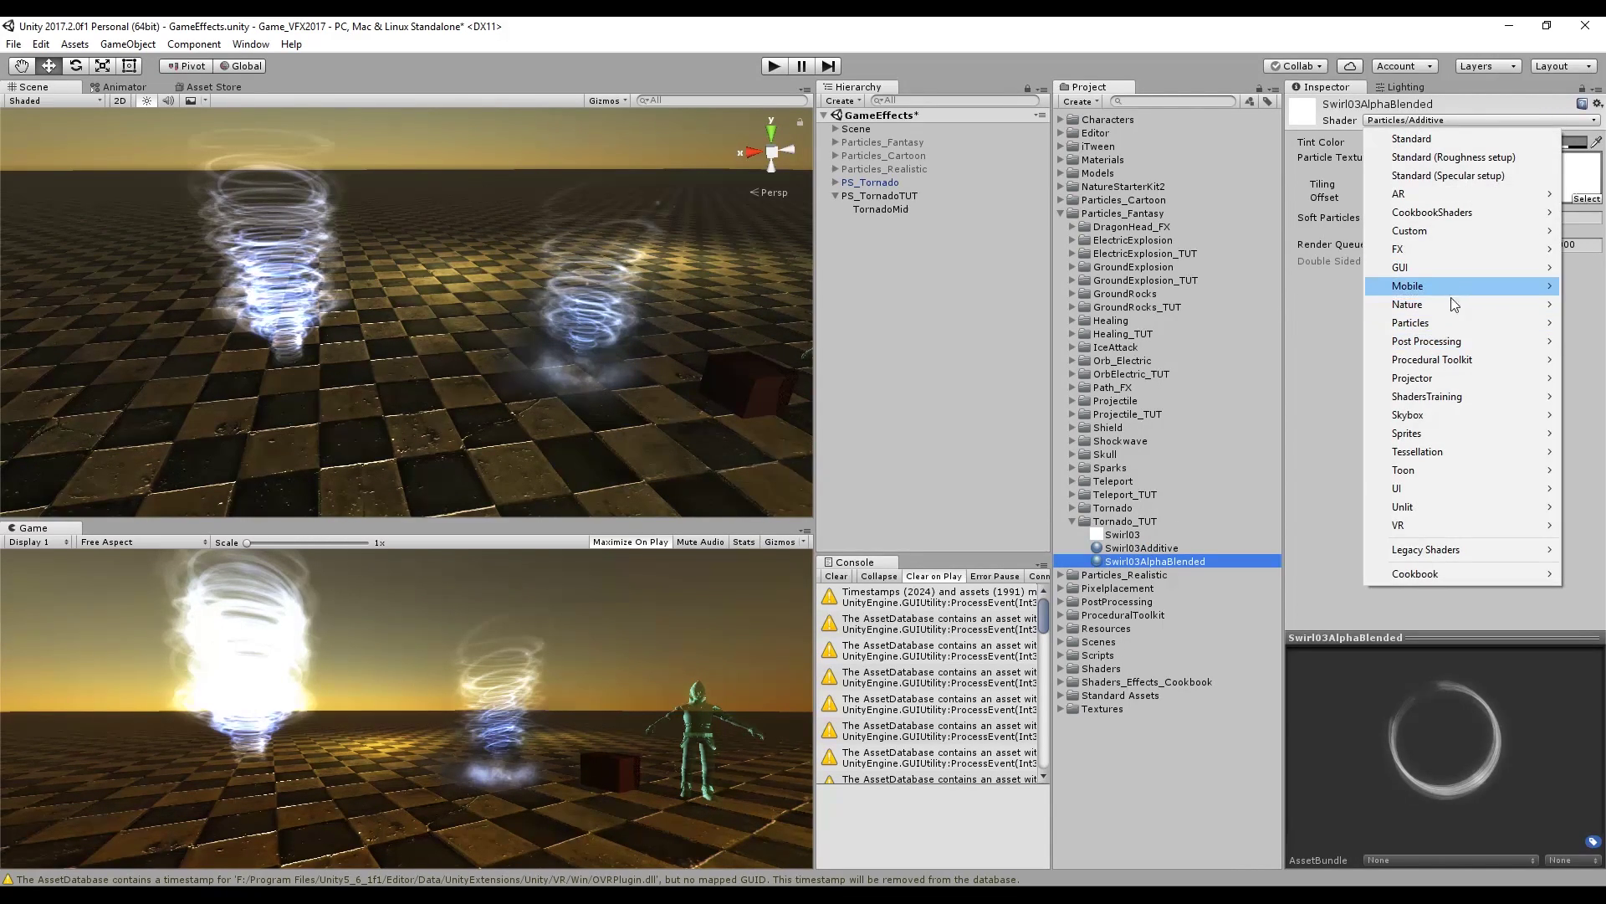
mouse_move(1423, 323)
left_click(1295, 360)
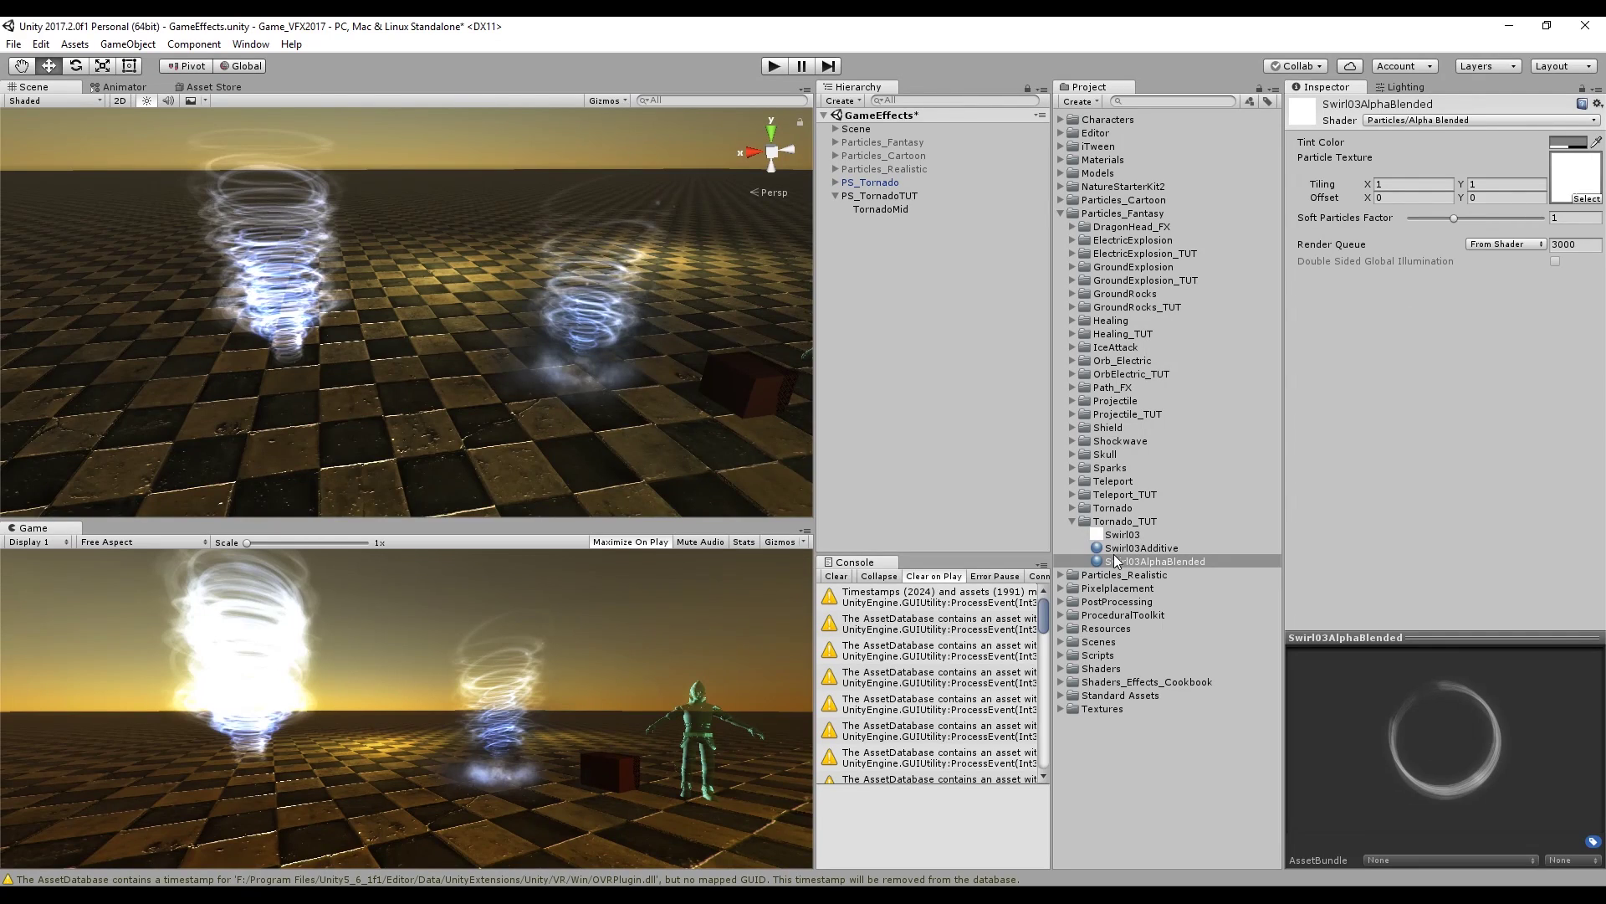
left_click_drag(897, 214, 892, 209)
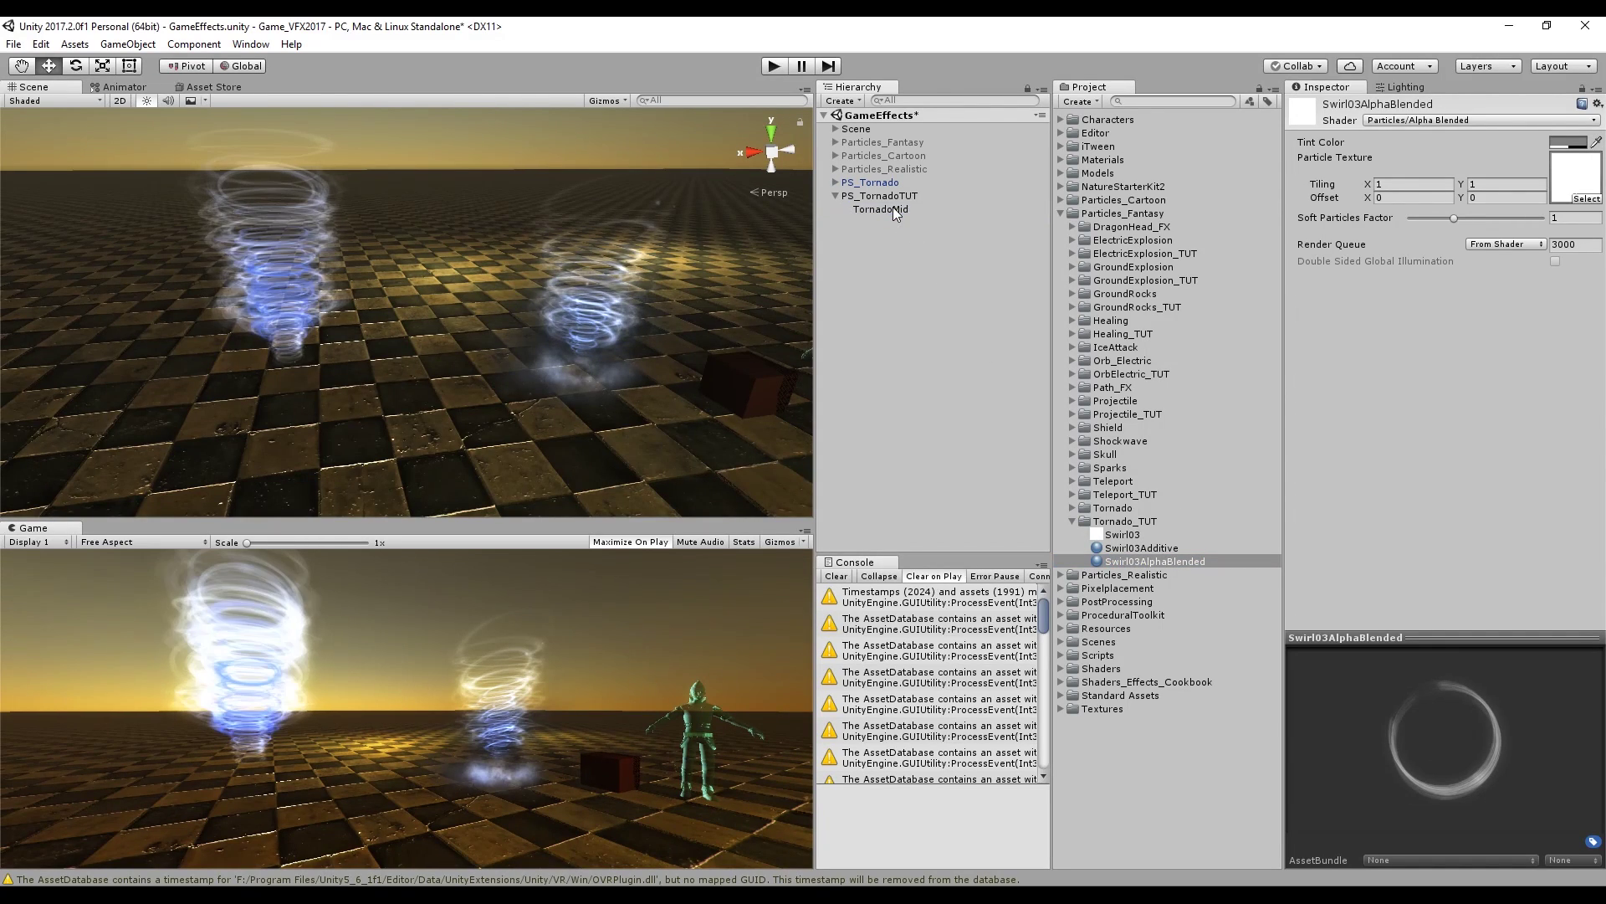
Set TornadoMid's Start Color to random between two semi-transparent colours, grey 7E7E7EC3 and dark blue 394865BD
left_click(892, 209)
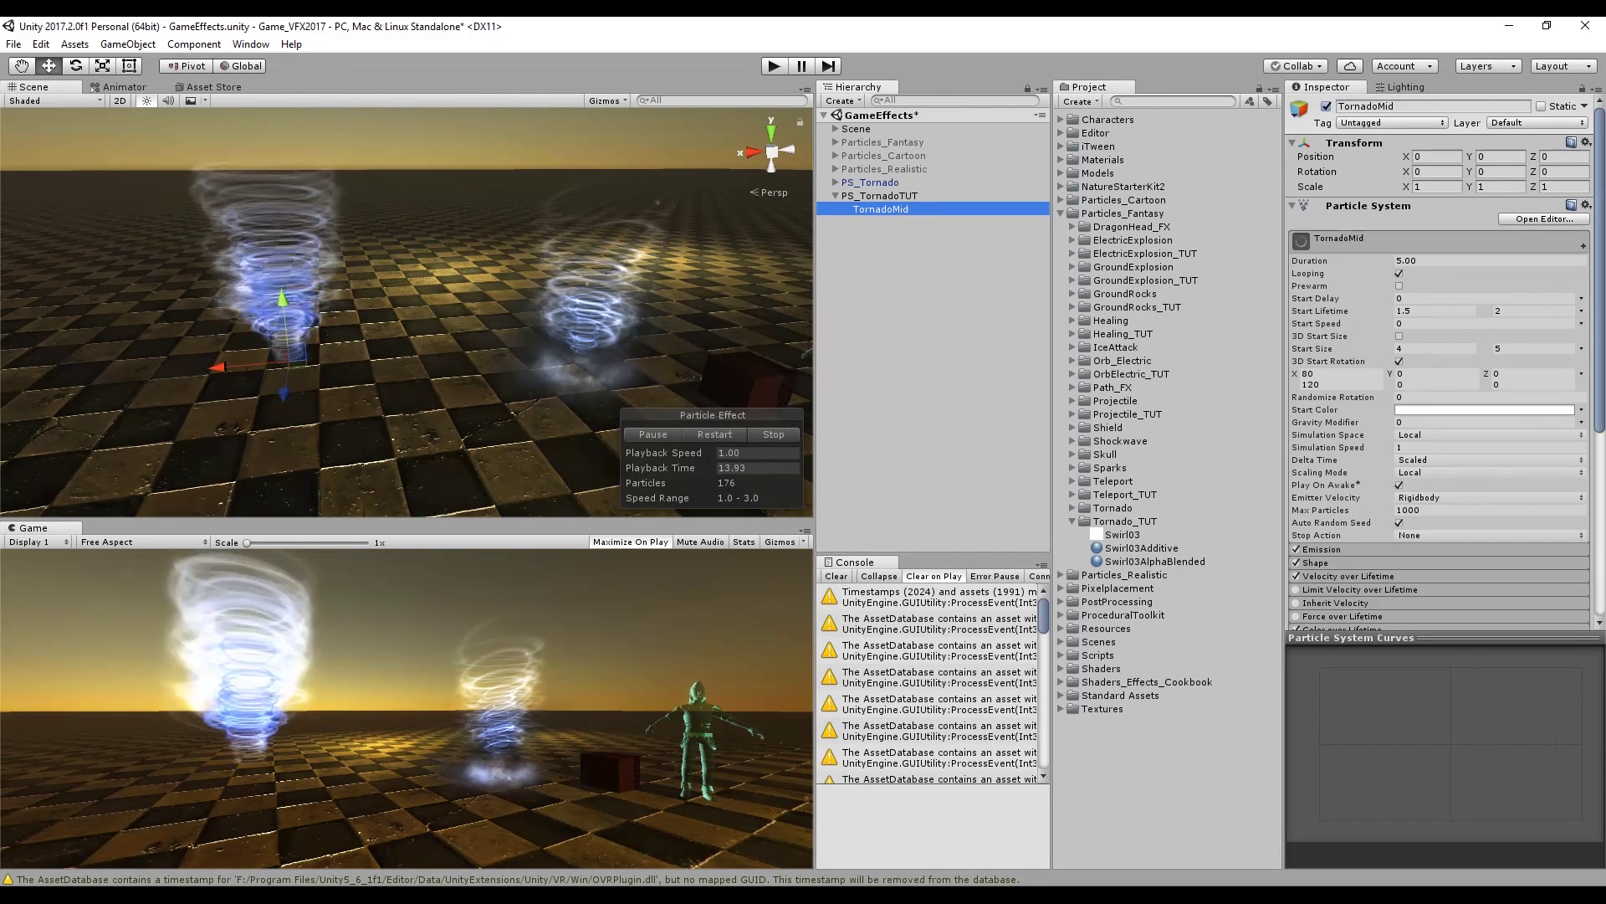
left_click(1581, 410)
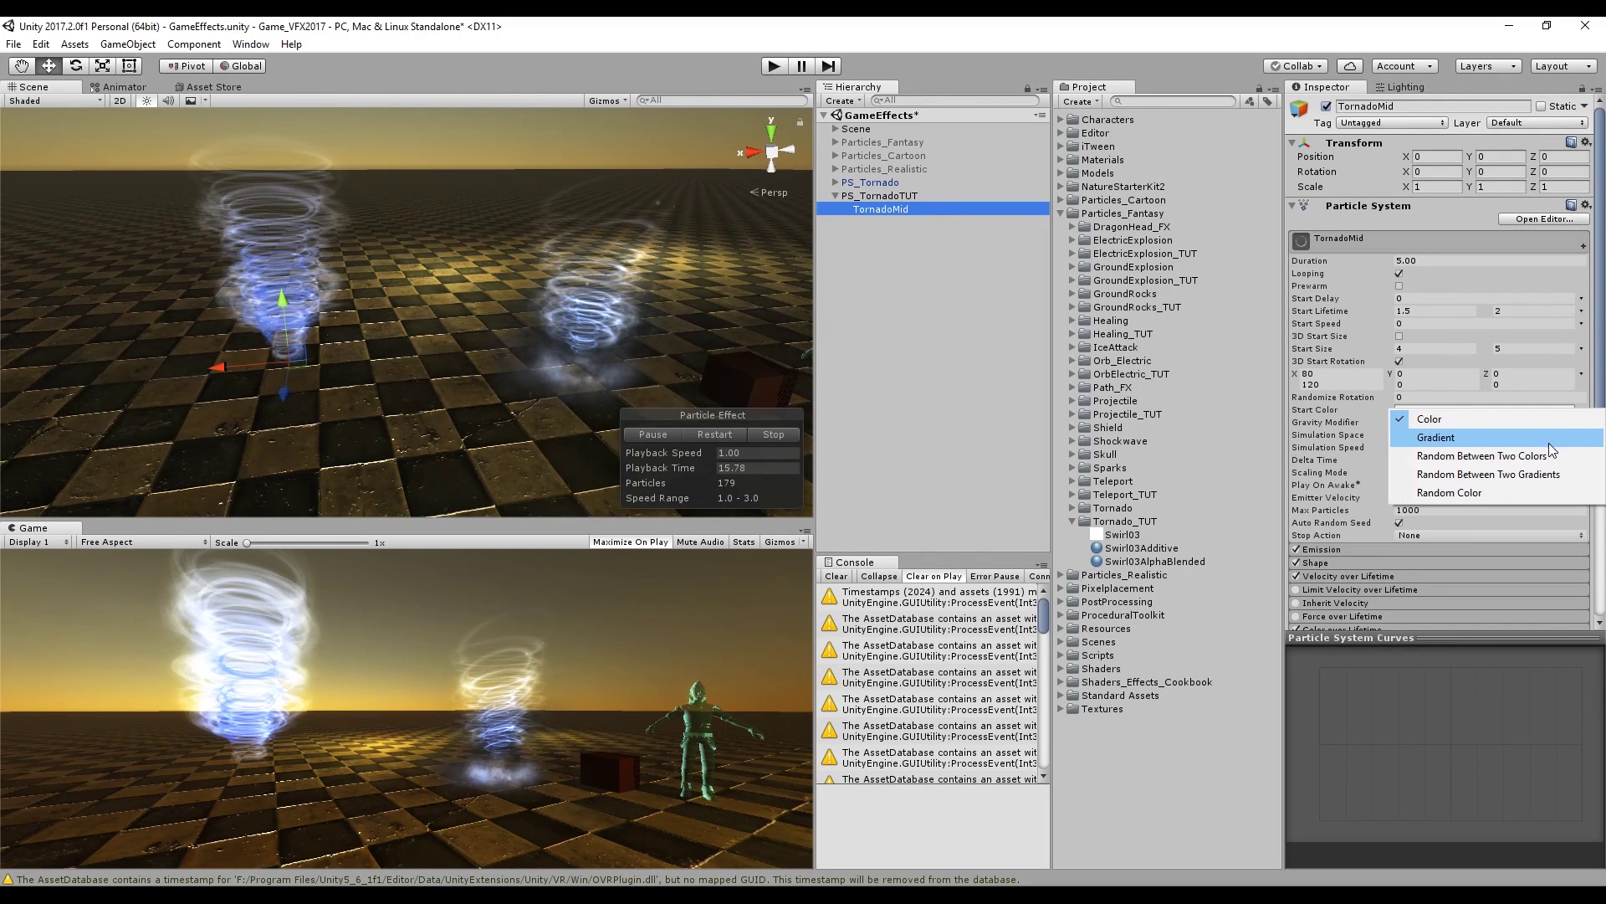
left_click(1539, 457)
left_click(1485, 410)
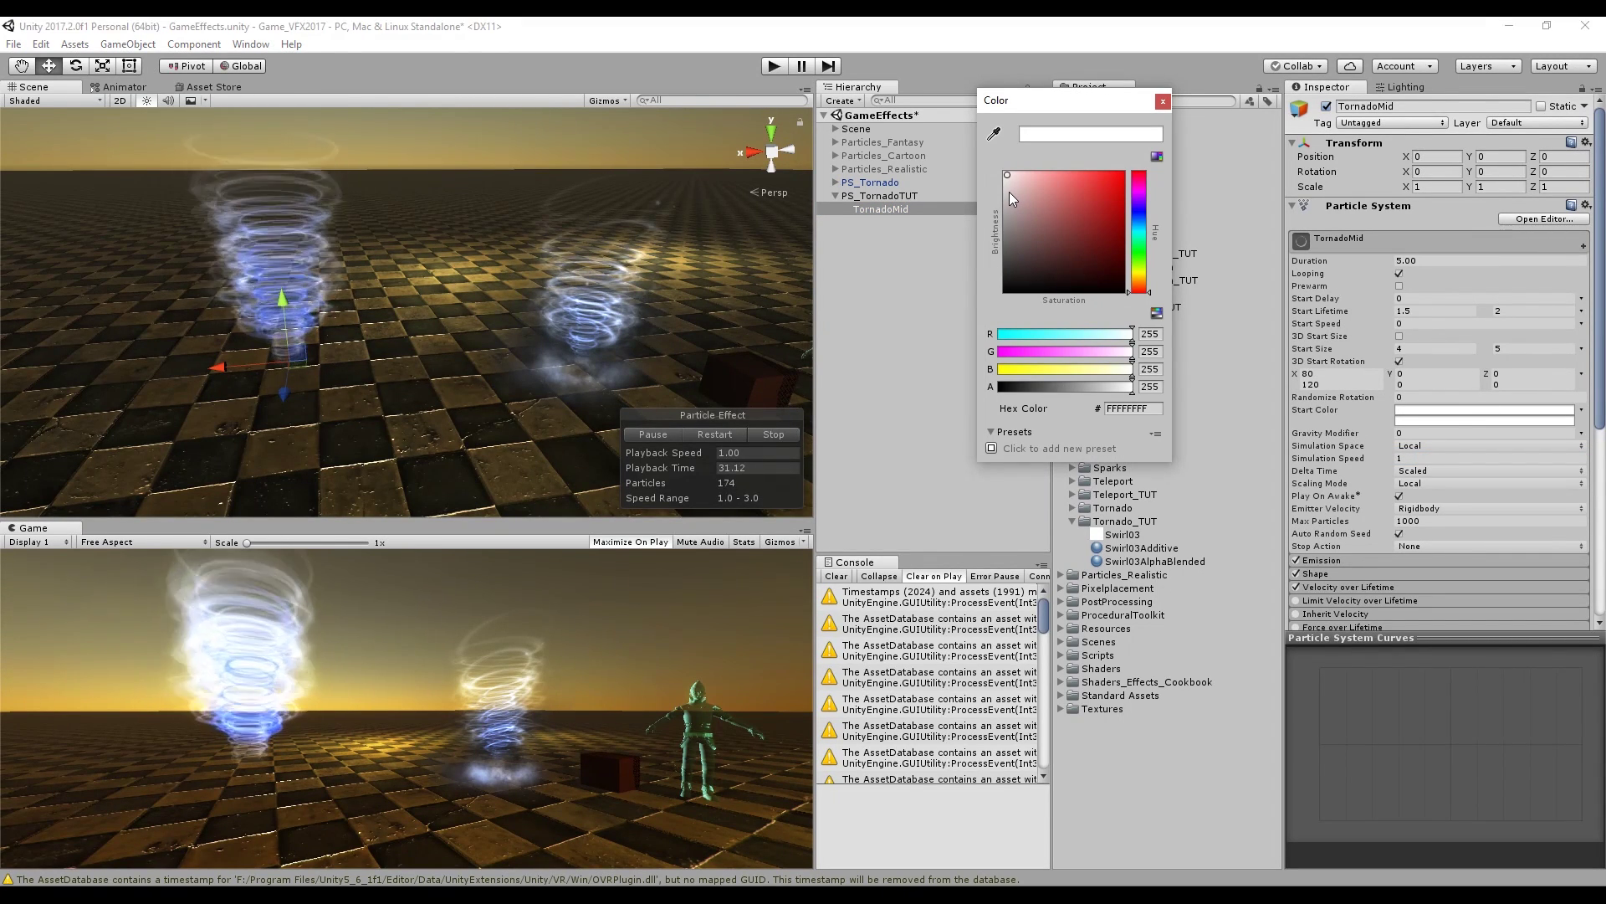
mouse_move(1009, 193)
left_mouse_down()
mouse_move(964, 232)
mouse_move(1029, 266)
left_mouse_up()
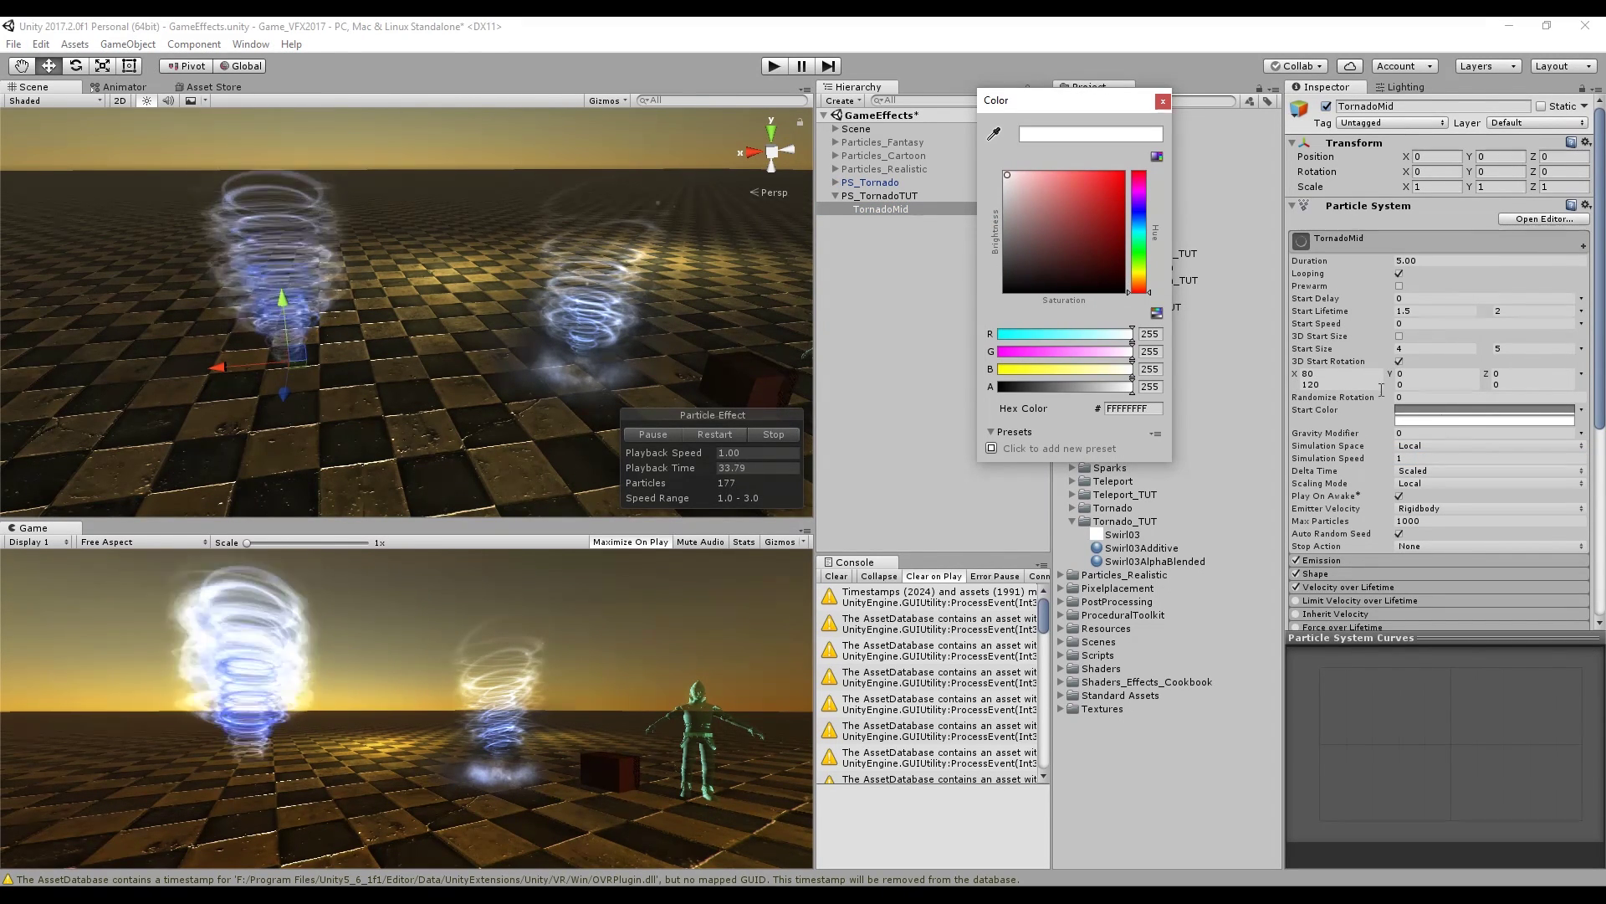
left_click_drag(1139, 291, 1139, 218)
mouse_move(1029, 266)
left_mouse_down()
mouse_move(1048, 254)
mouse_move(1048, 273)
left_mouse_up()
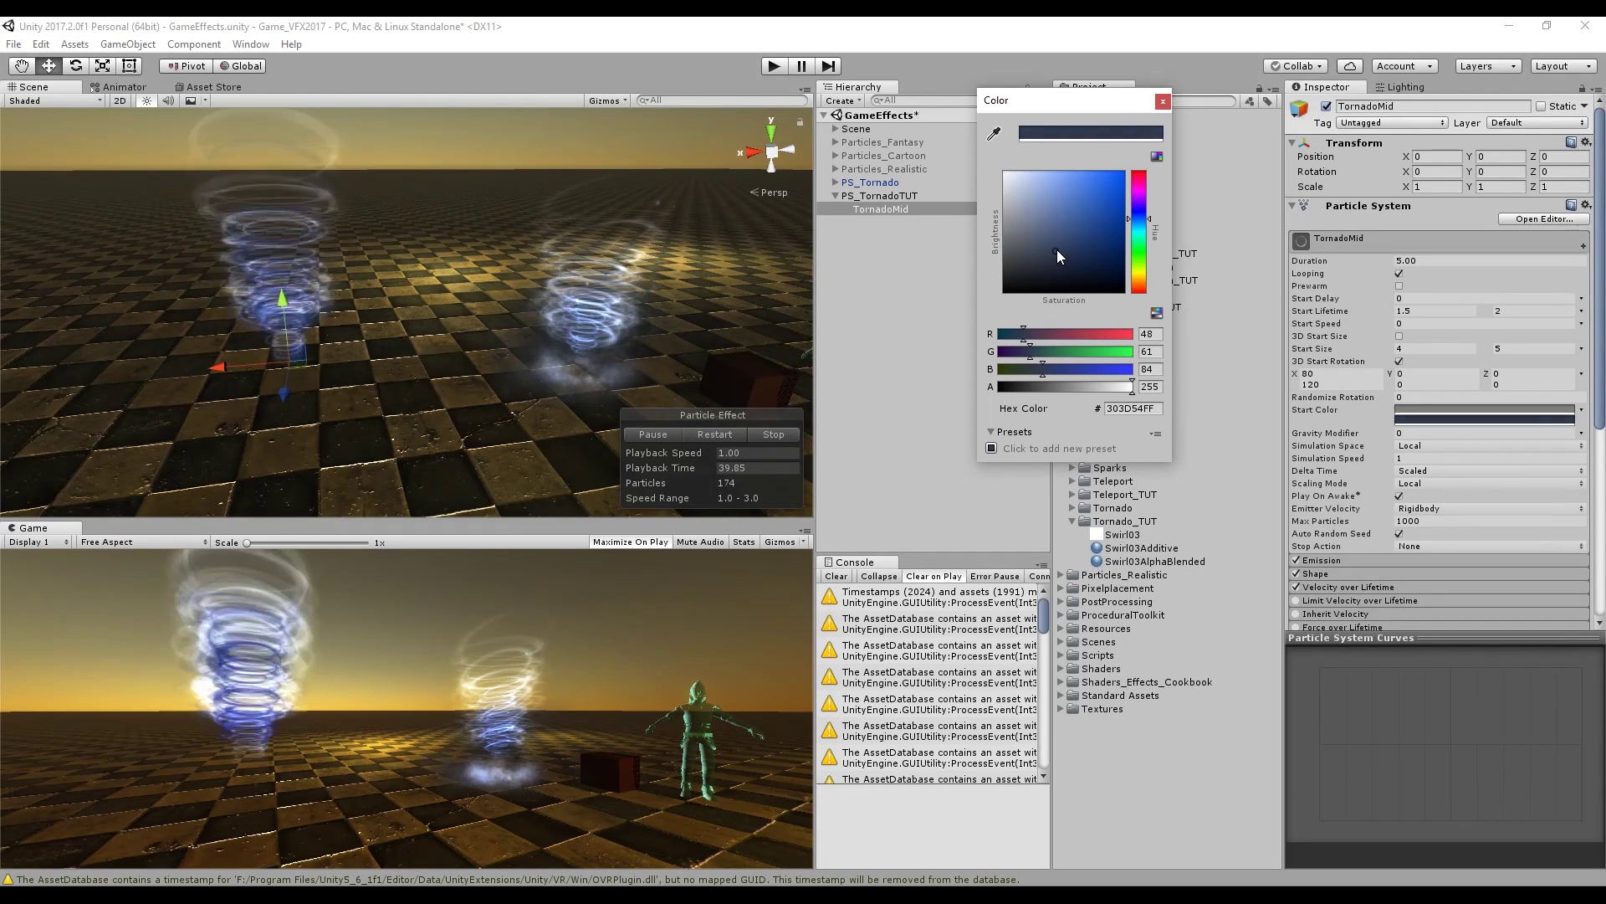
key("ctrl+z")
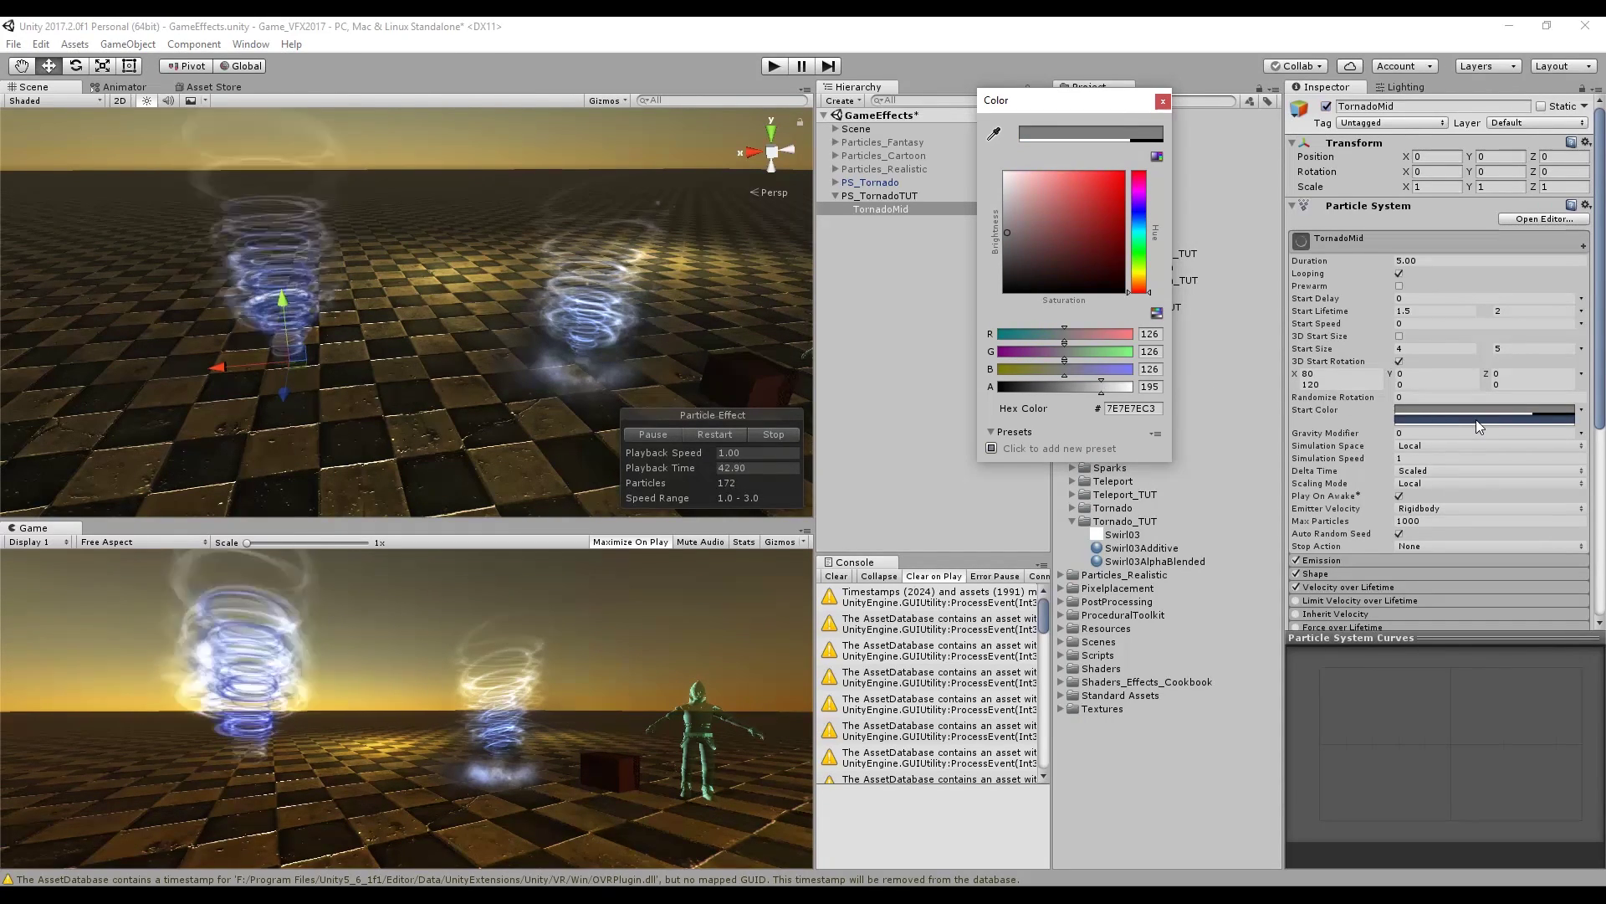
key("ctrl+z")
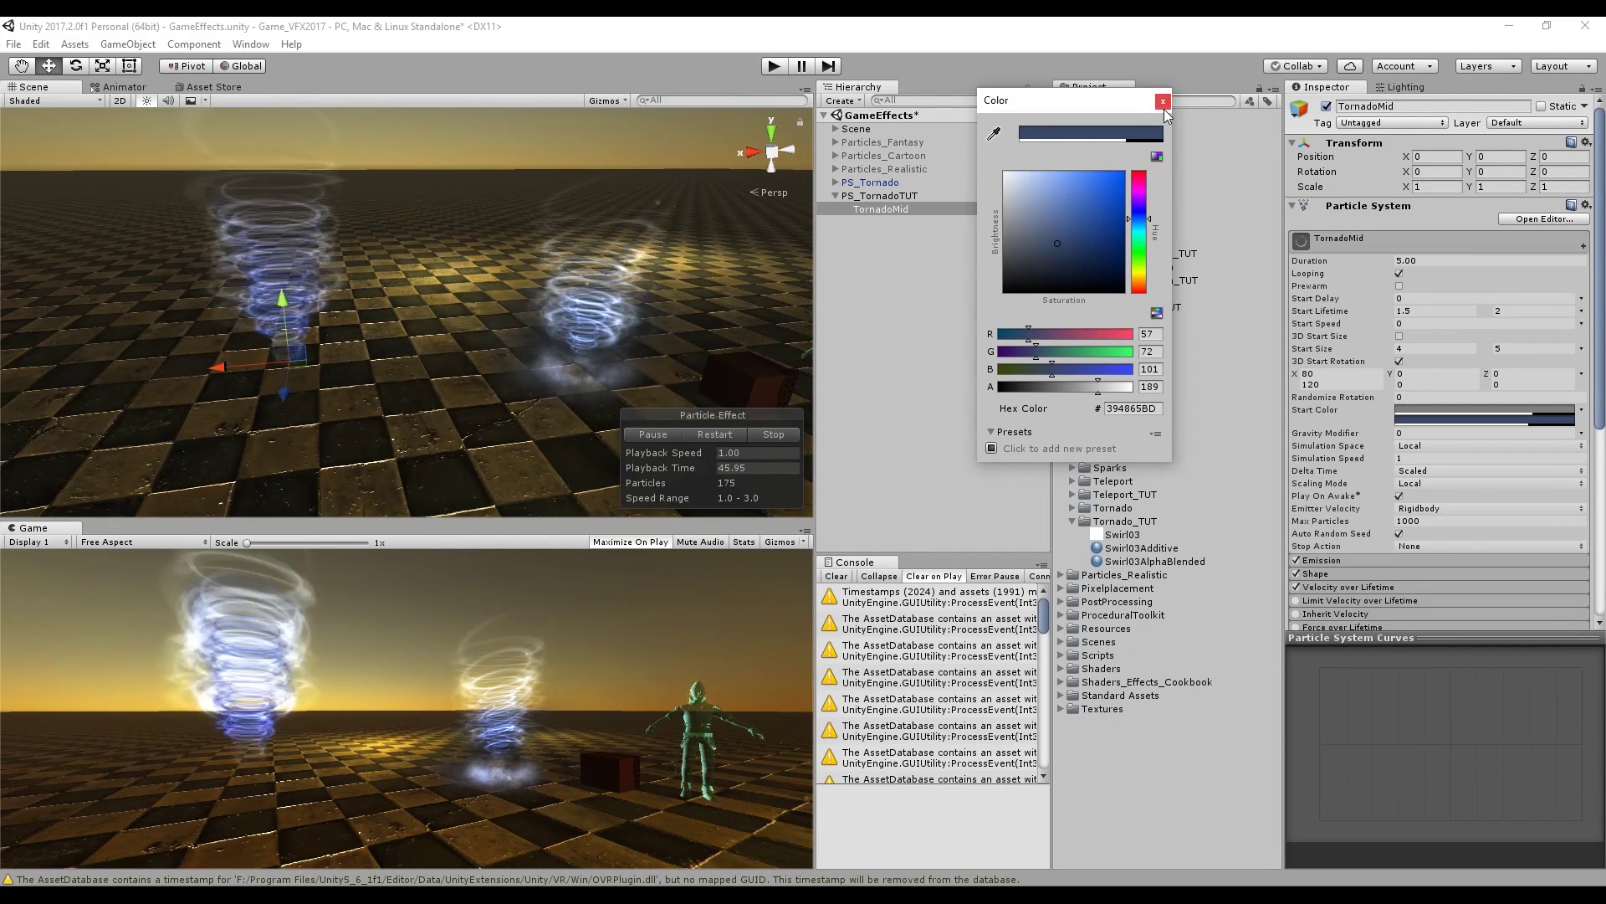
left_click(1163, 102)
Set TornadoMid's Start Lifetime to between 2 and 3 and its Start Size to between 3 and 4.5
left_click(1435, 310)
type("2")
left_click(1516, 310)
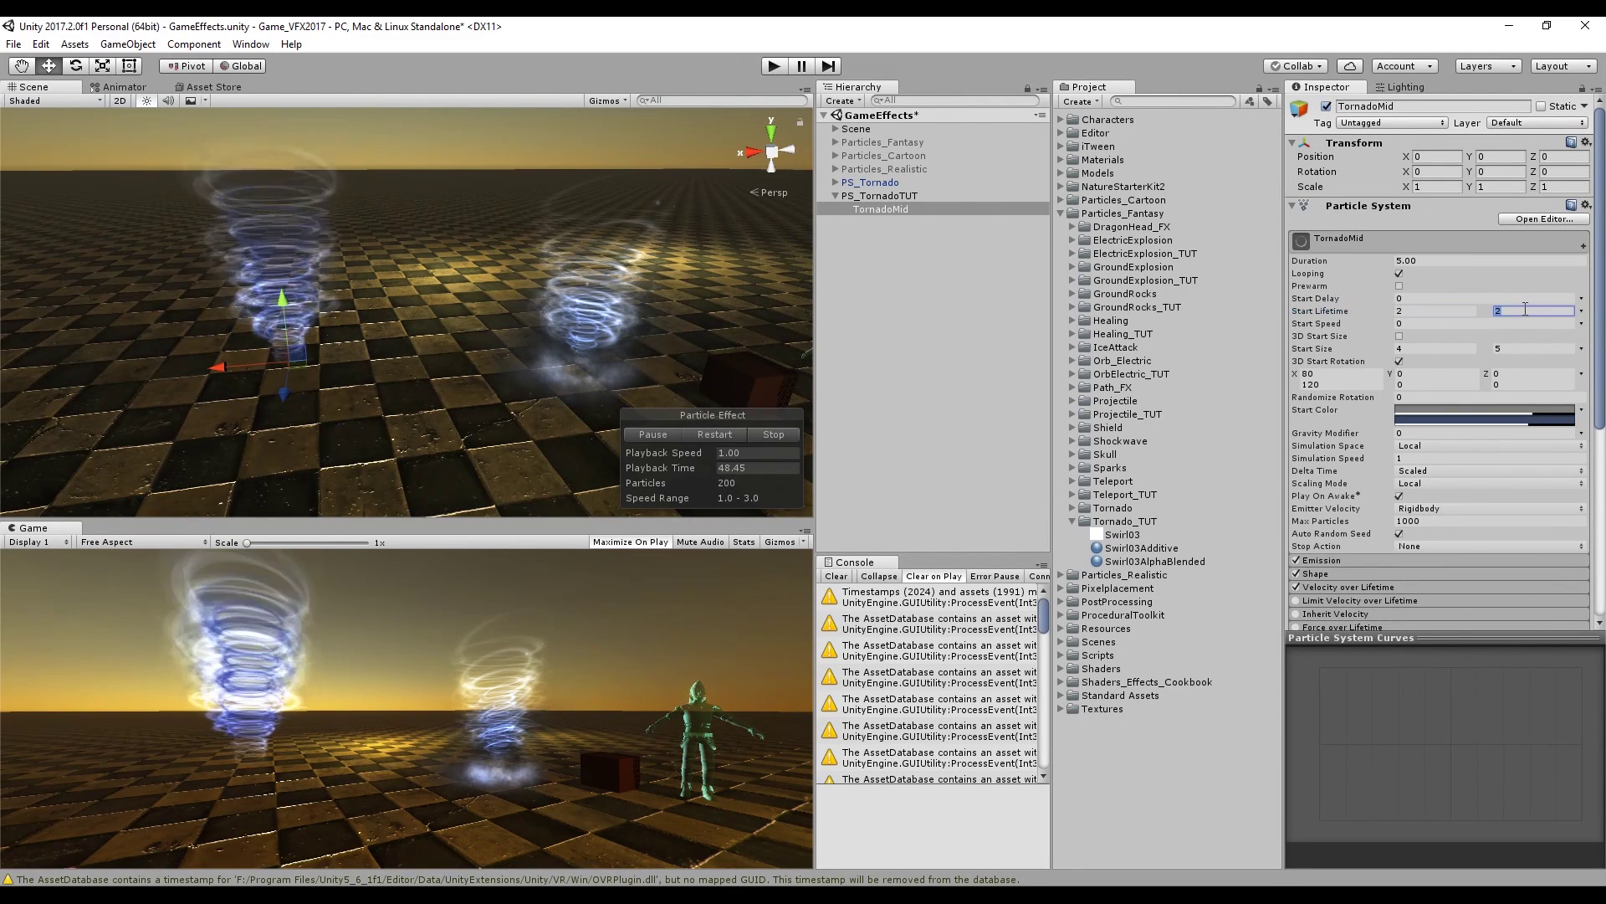
type("3")
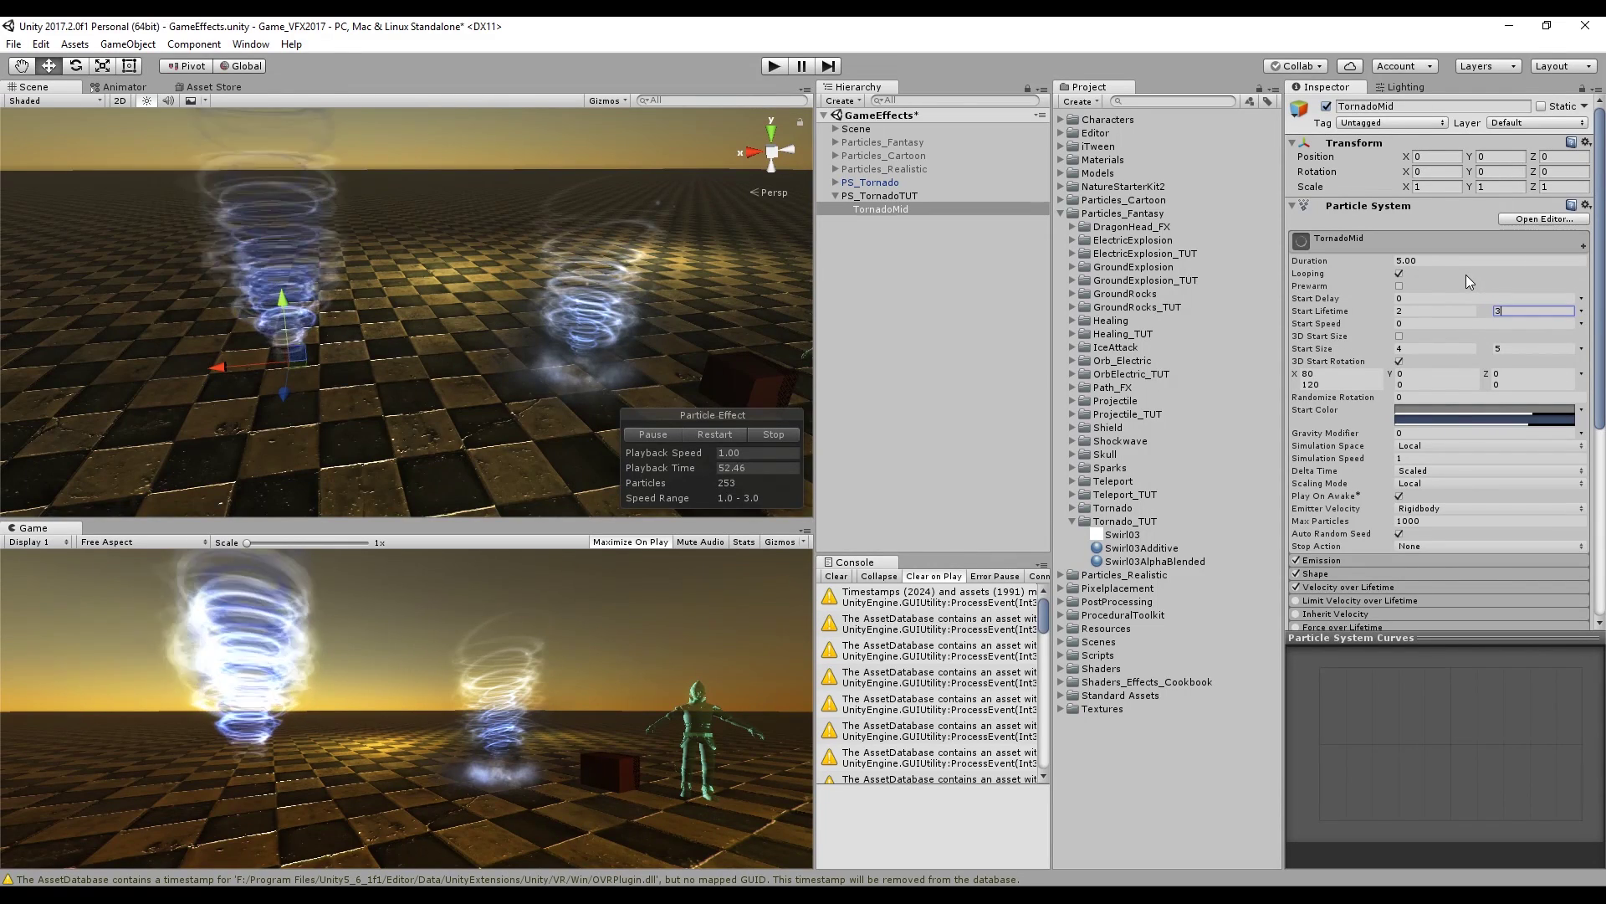
left_click(1435, 348)
type("3")
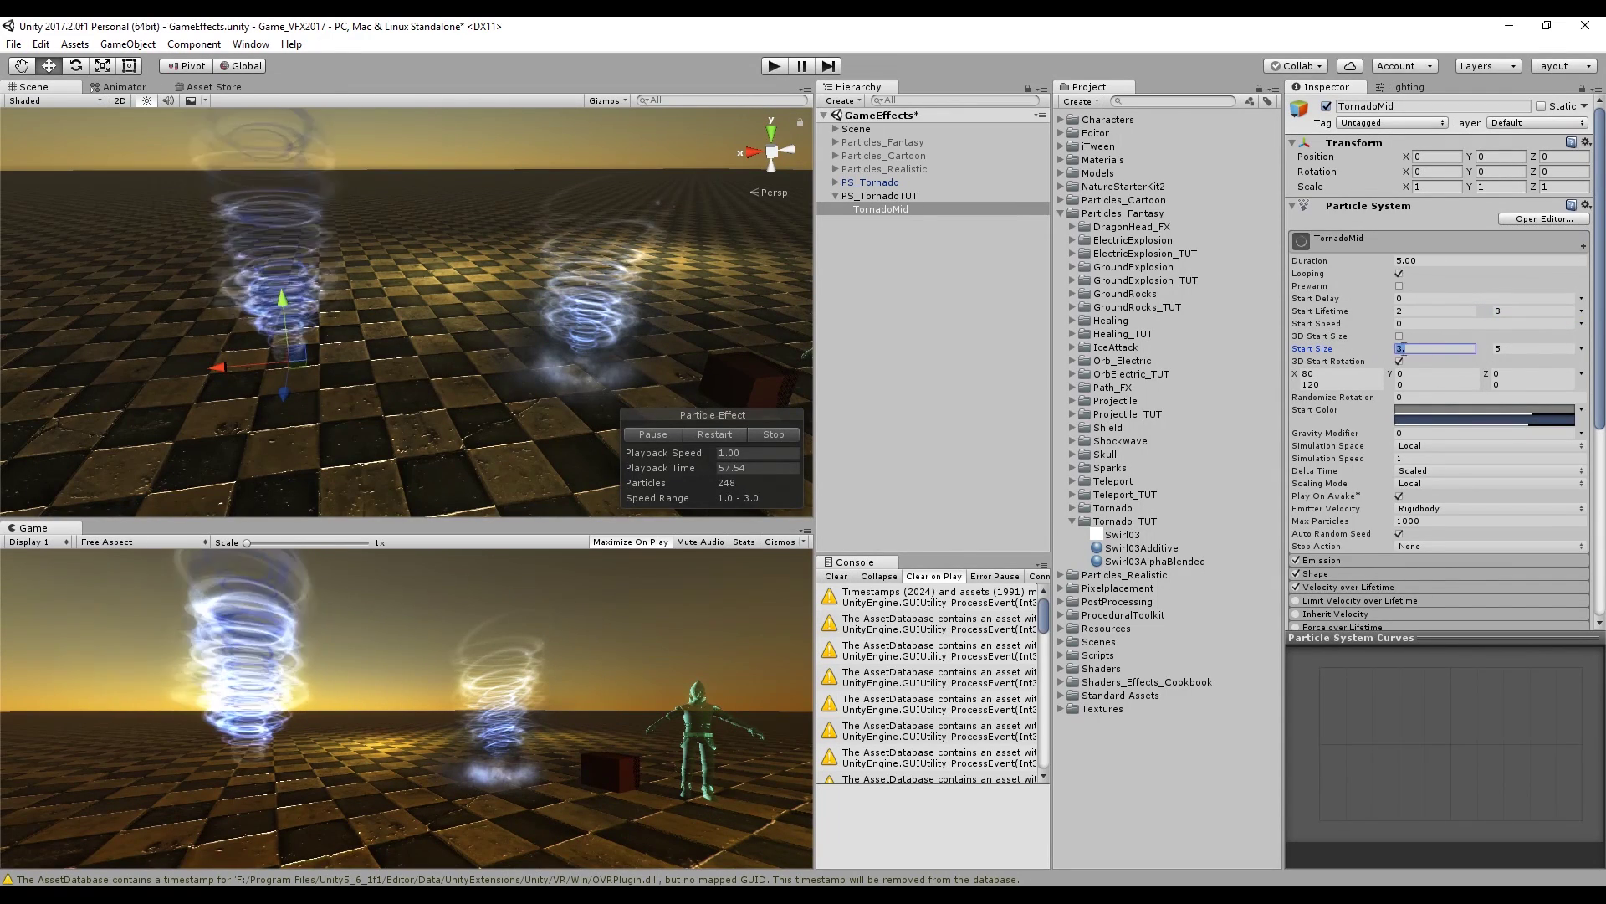
left_click(1529, 348)
type("4.5")
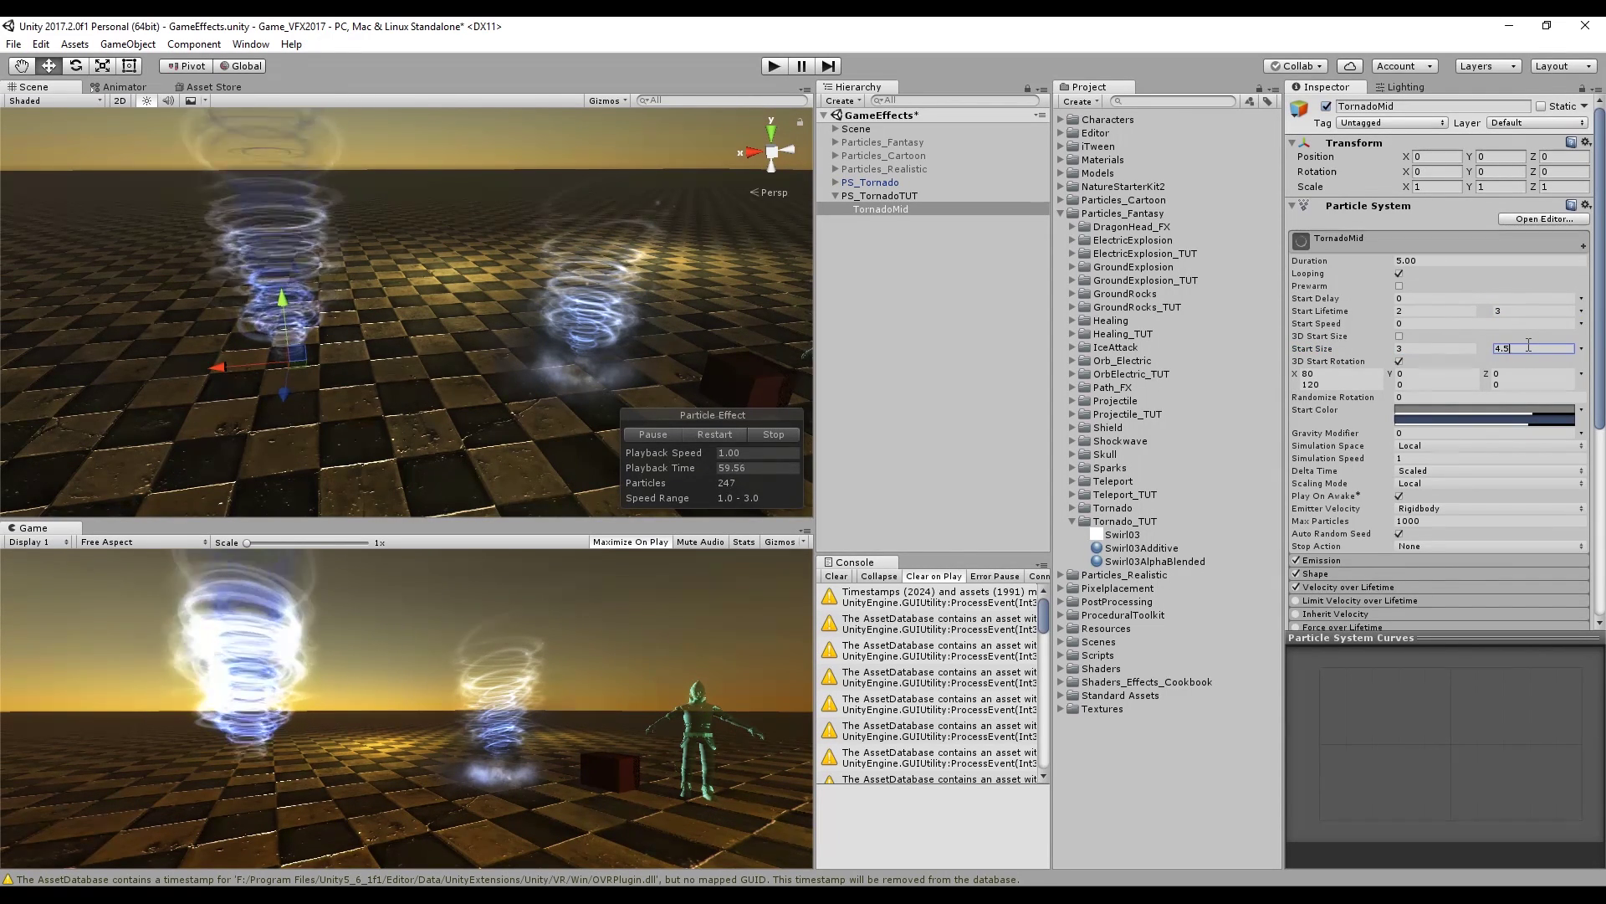
Set TornadoMid's Velocity over Lifetime Y values to 1.2 and 0.5
scroll(1513, 363, "down", 2)
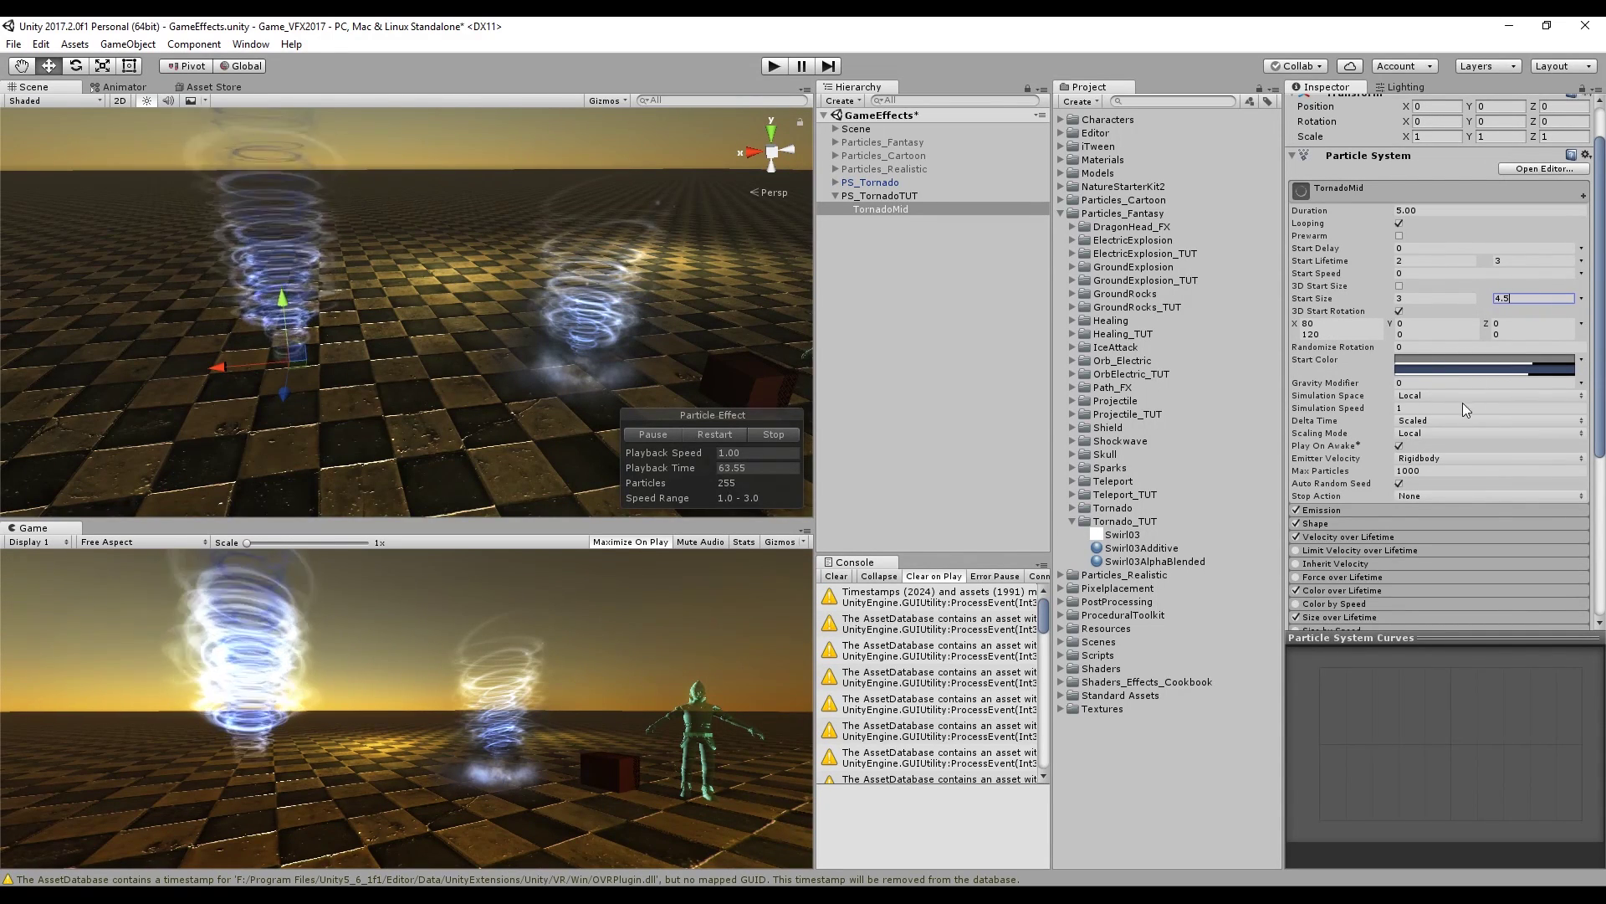
scroll(1397, 502, "down", 2)
left_click(1342, 487)
left_click(1404, 501)
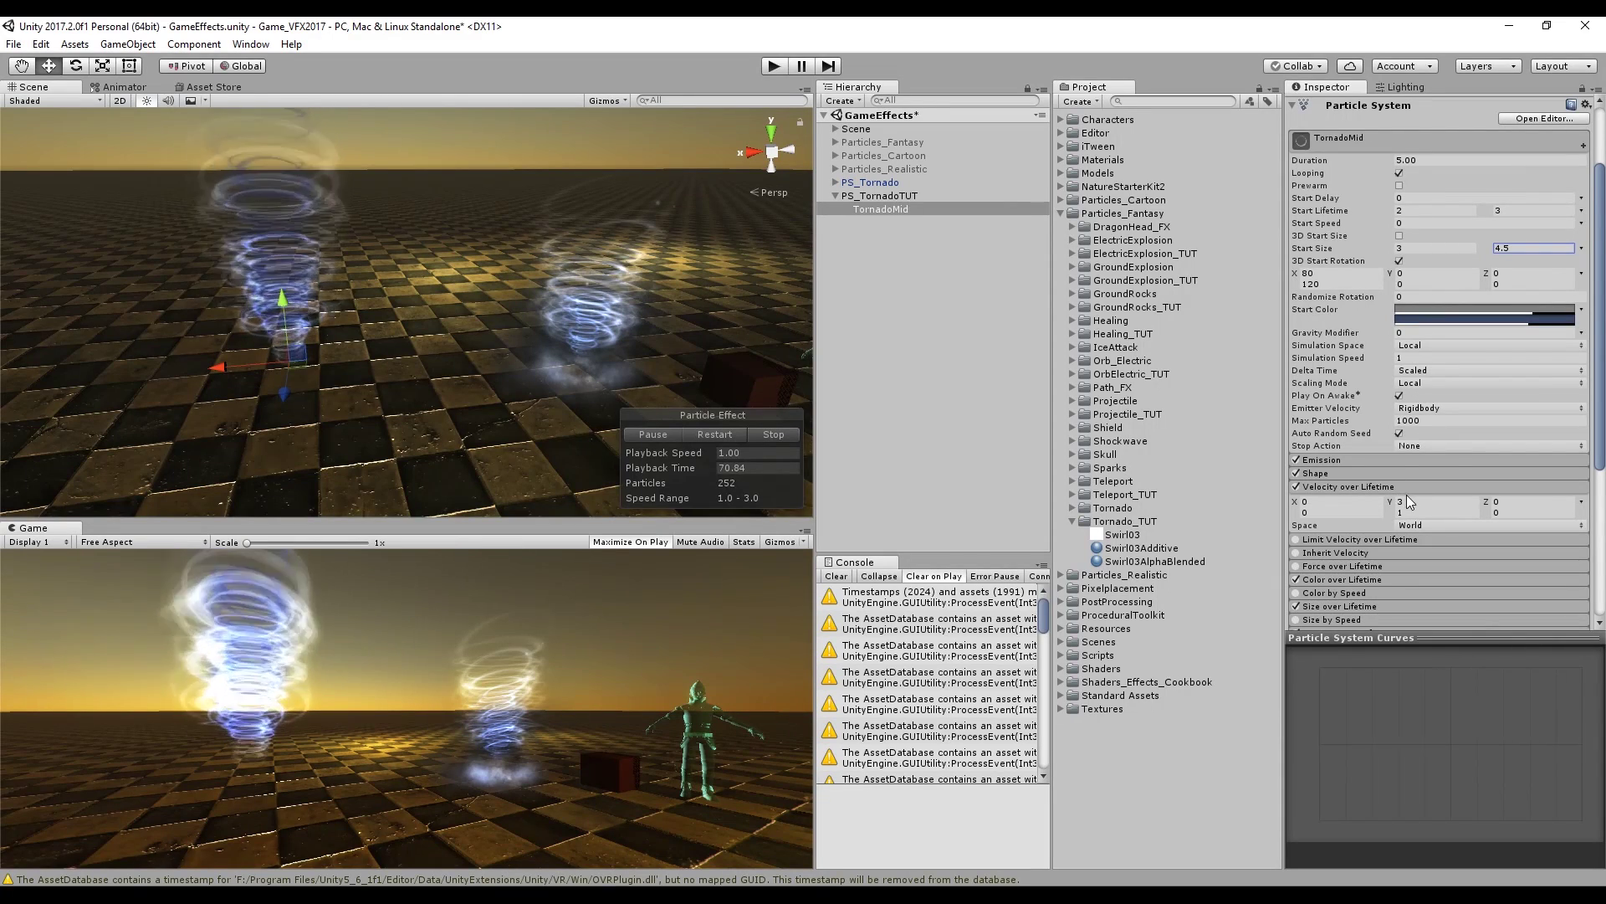
type("1.2")
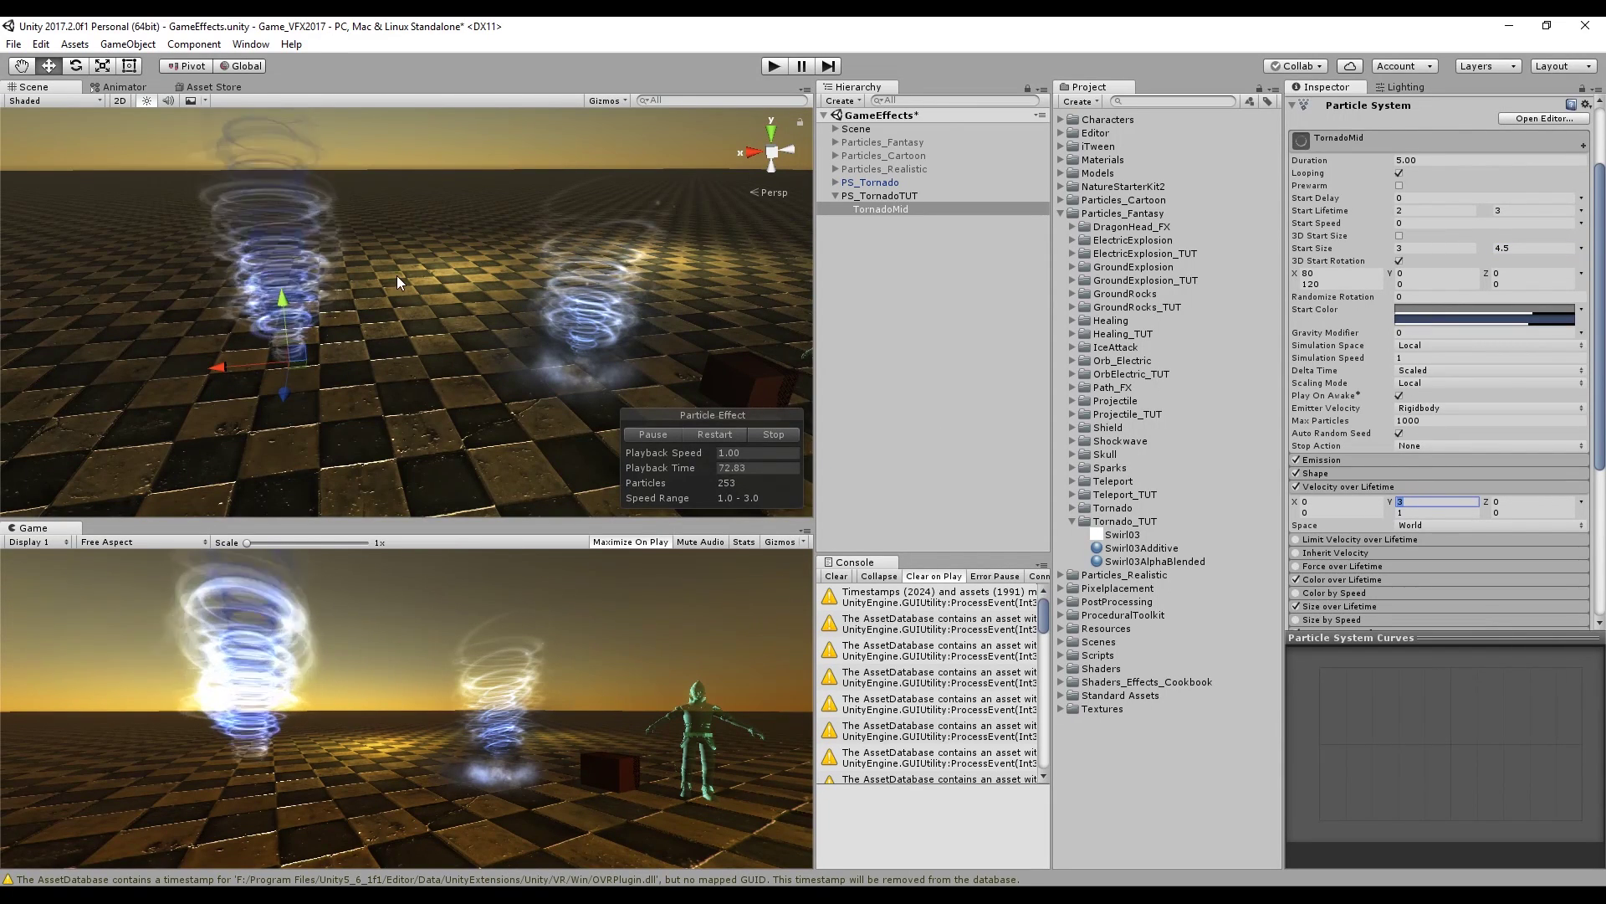
left_click(1426, 512)
type(".5")
key("Return")
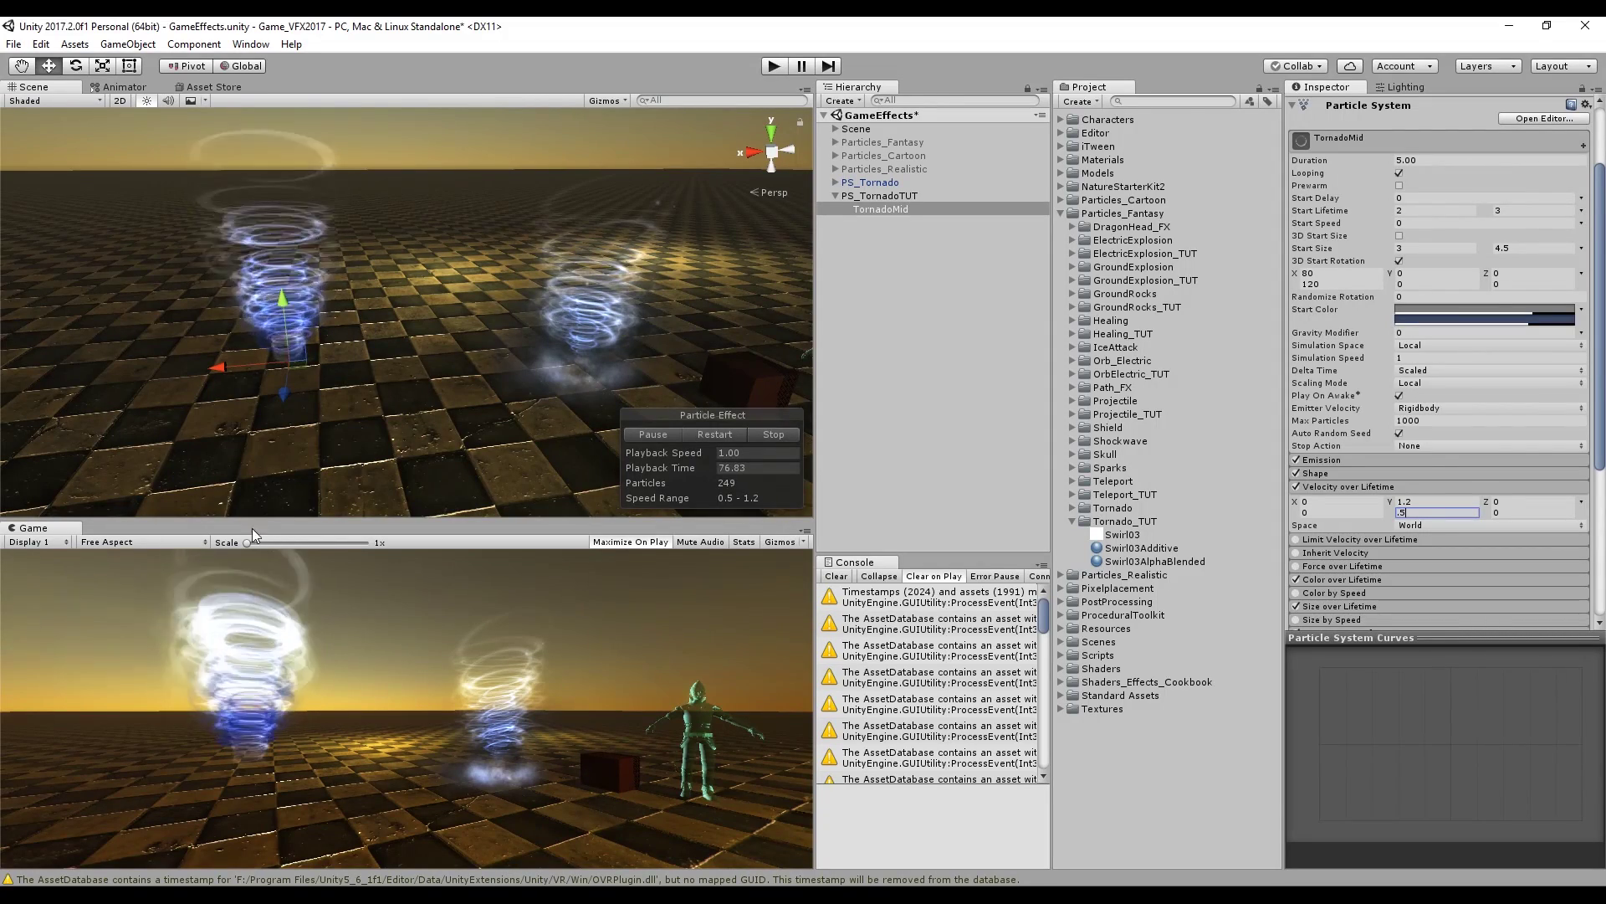
key("f")
scroll(1327, 111, "up", 3)
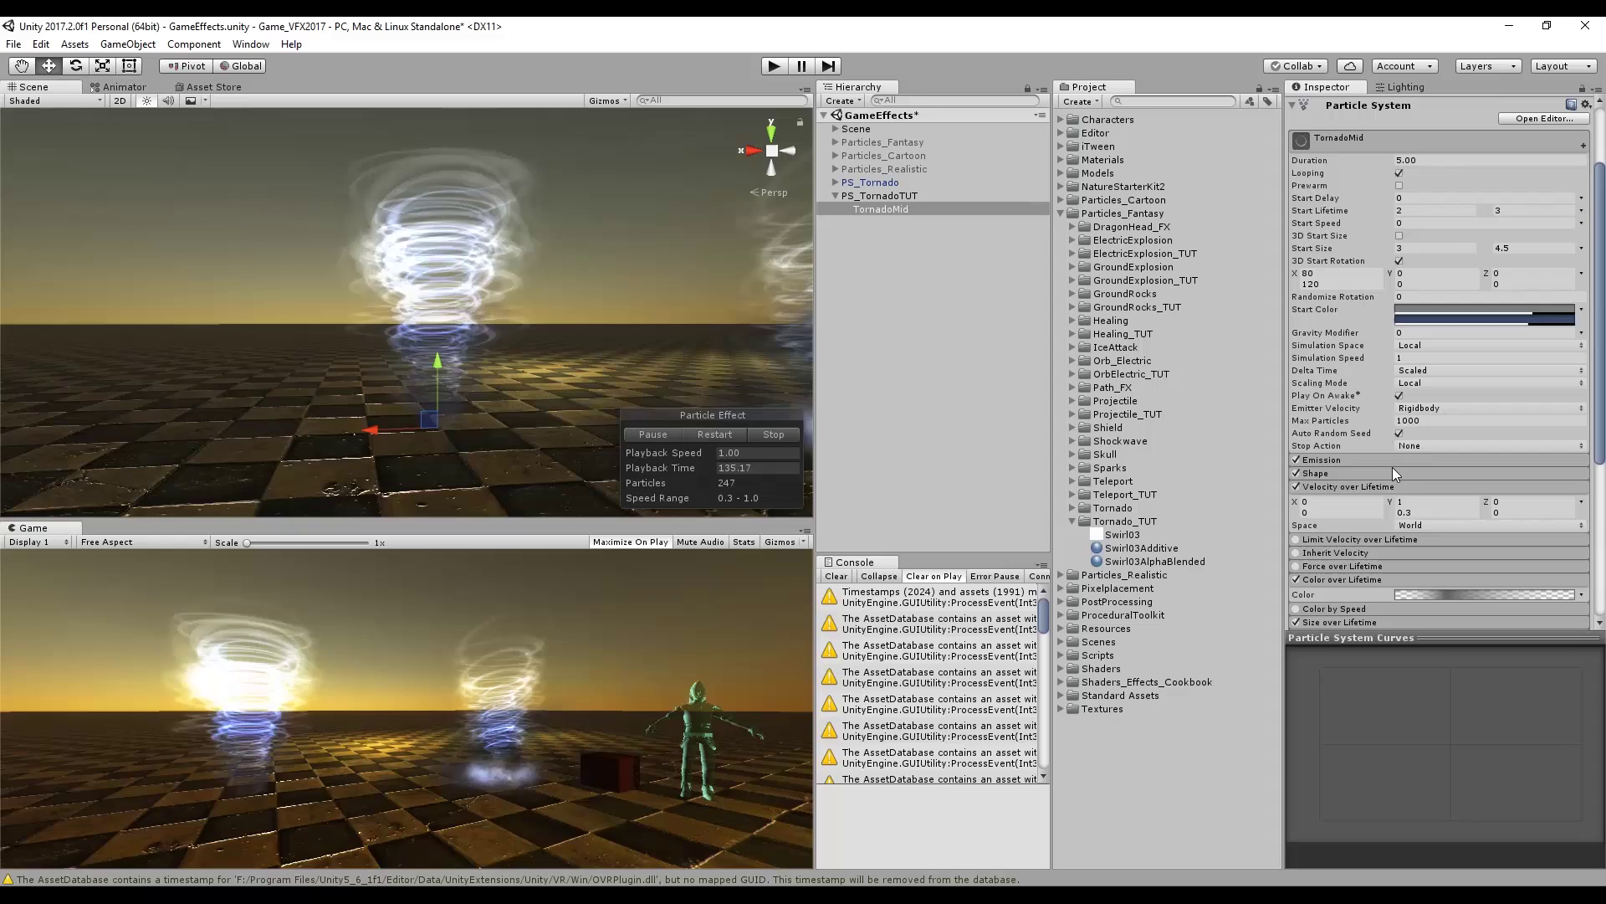
Set TornadoMid's Emission Rate over Time to 150
left_click(1392, 460)
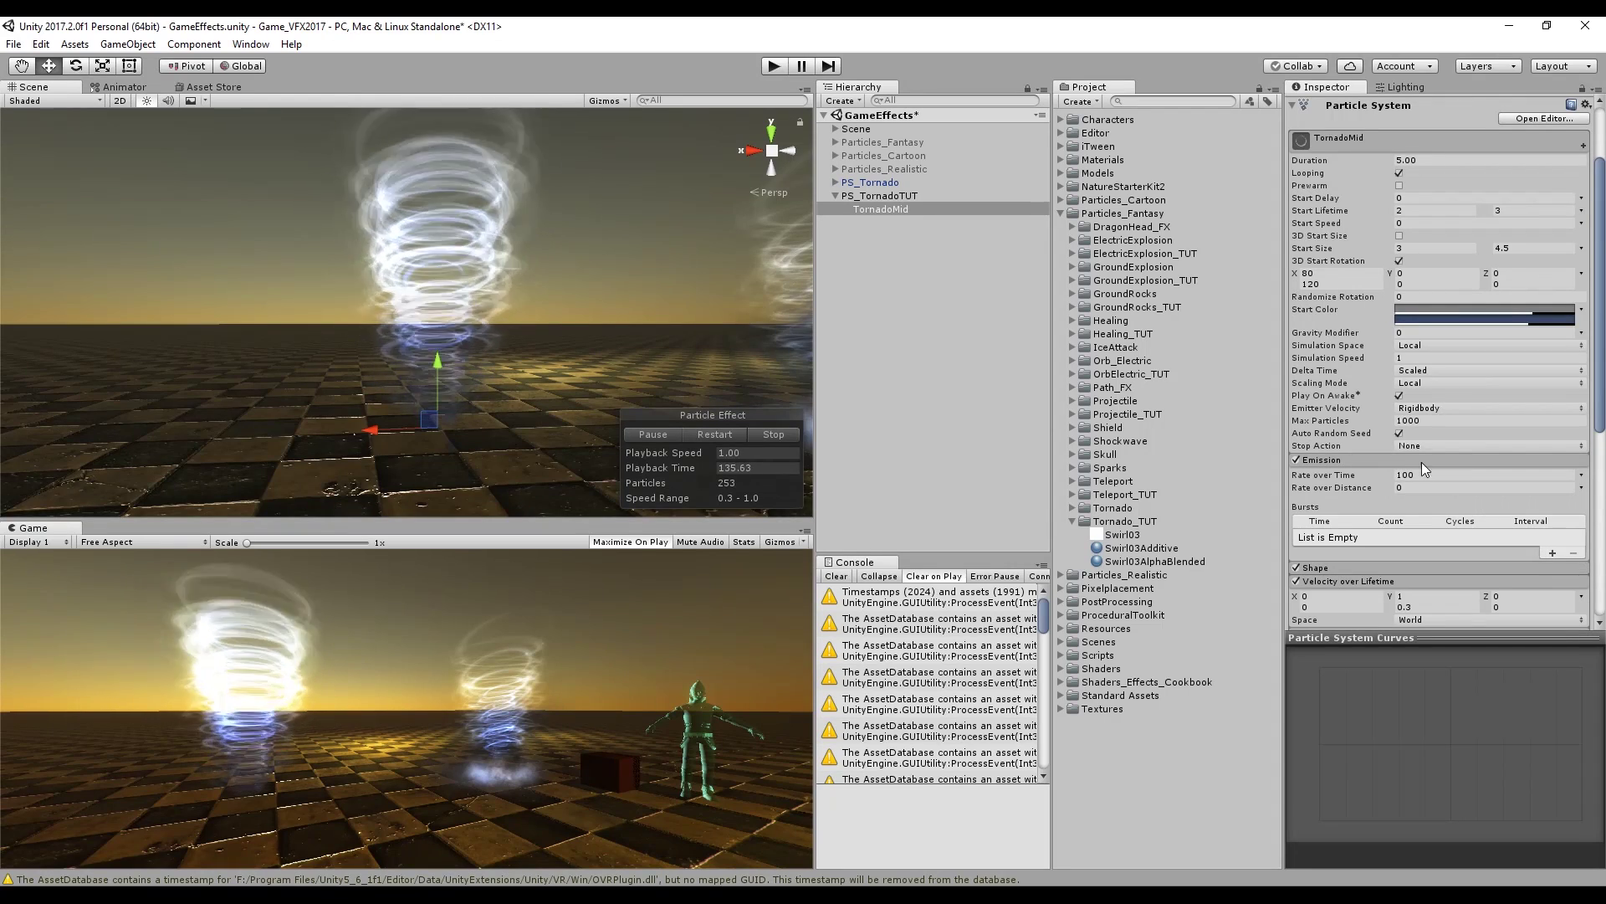
left_click(1429, 473)
type("150")
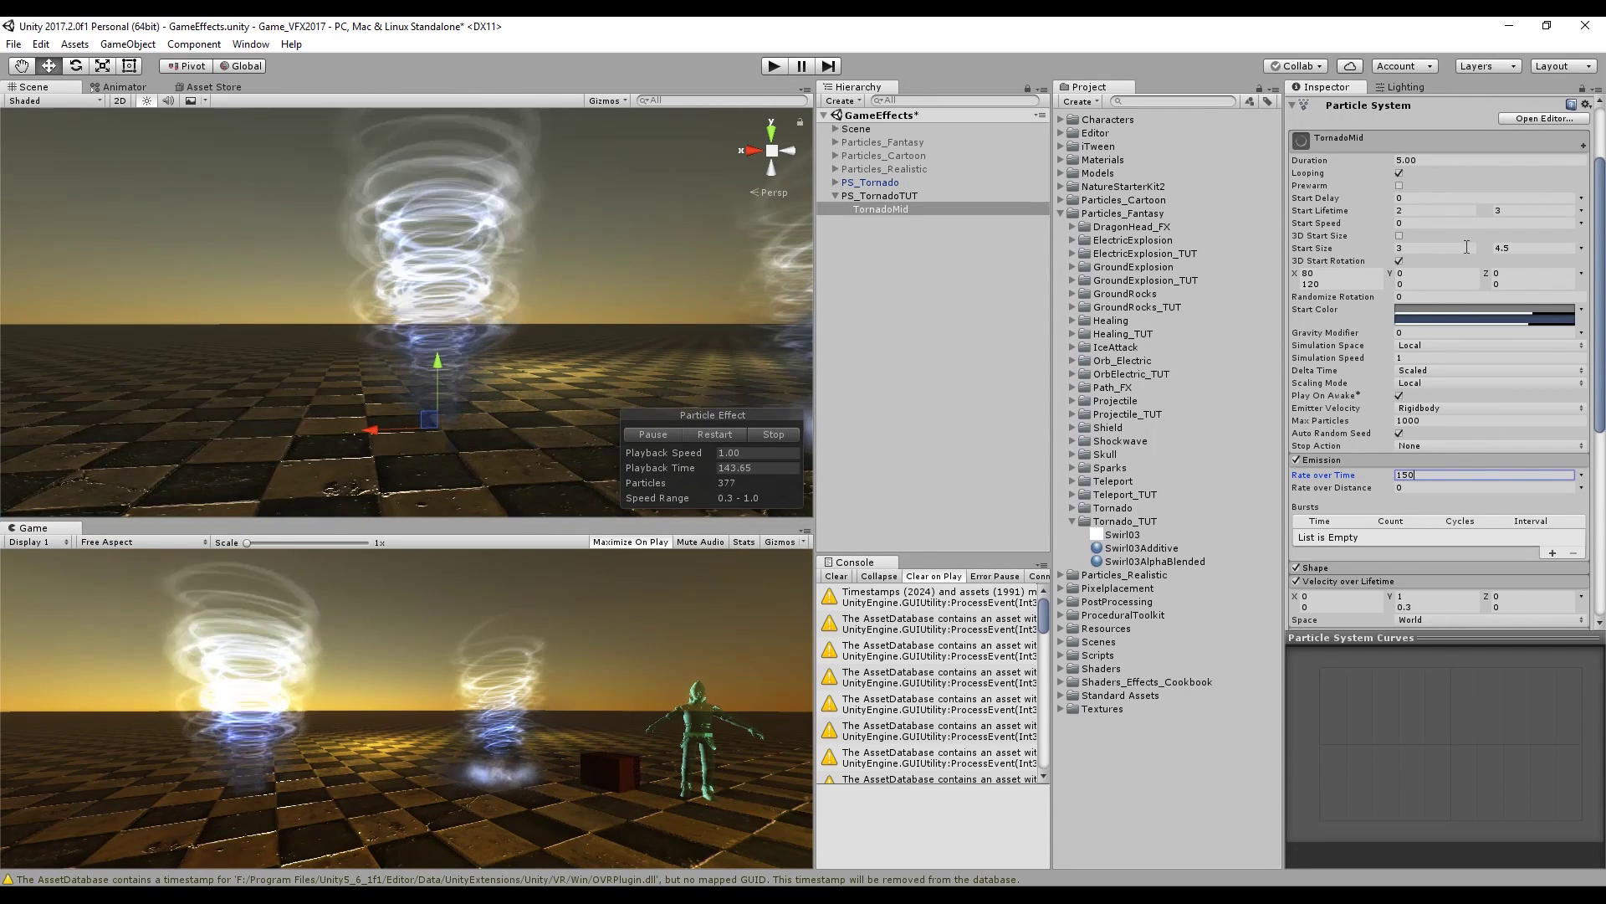
scroll(1430, 334, "down", 3)
Duplicate TornadoMid and rename the copy TornadoLow
left_click(903, 209)
key("ctrl+d")
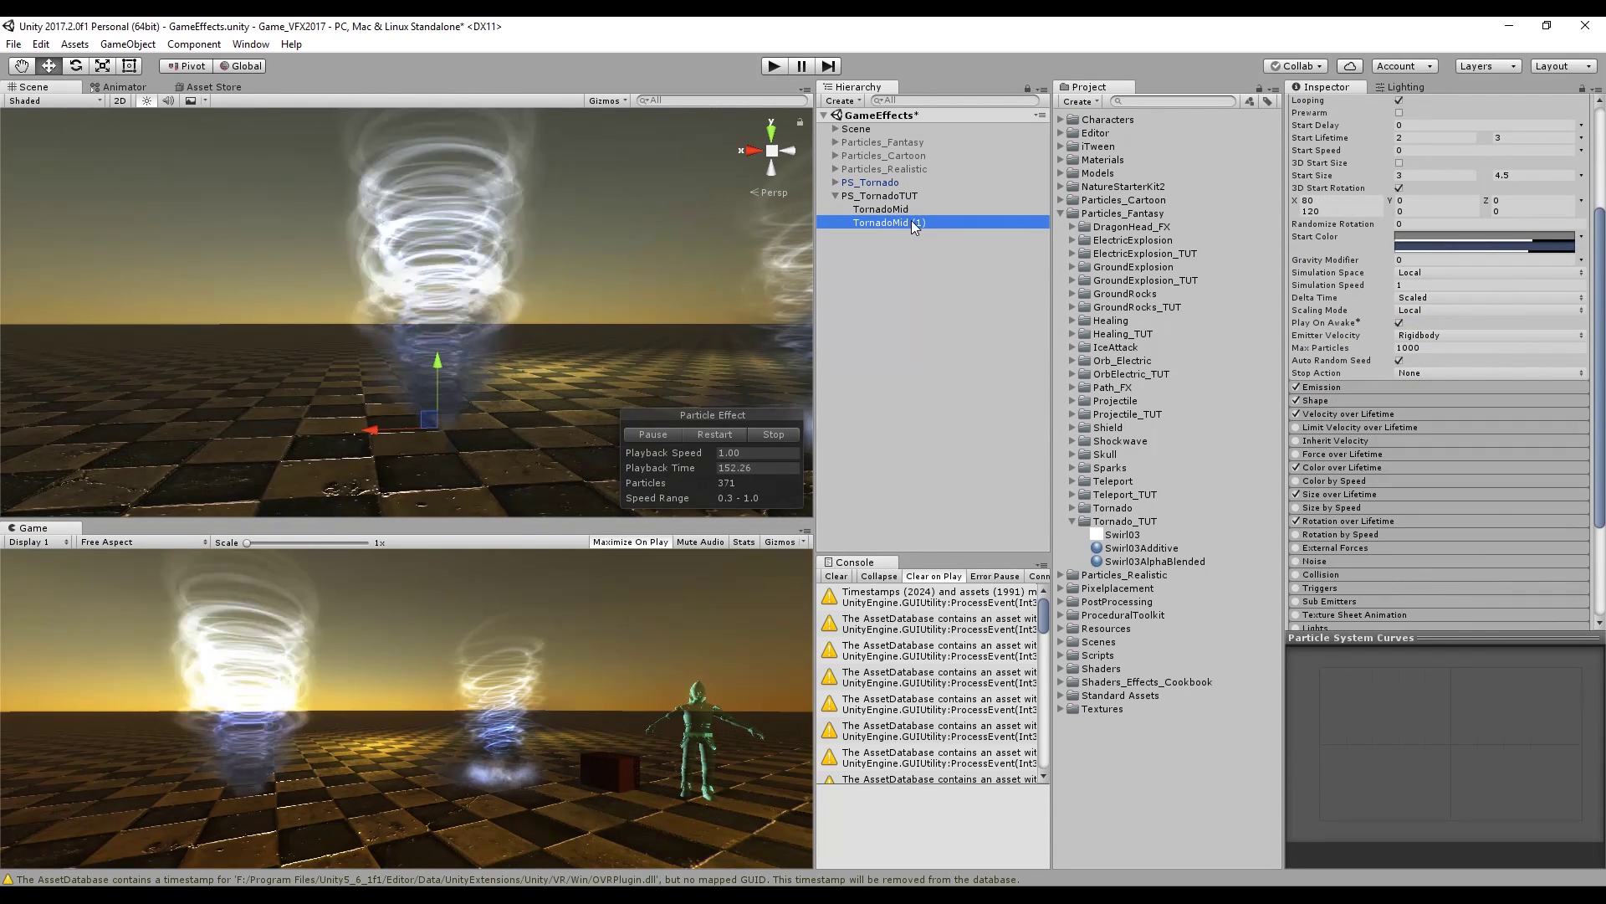
left_click(920, 224)
left_click_drag(920, 224, 895, 223)
key("BackSpace")
key("BackSpace")
type("Low")
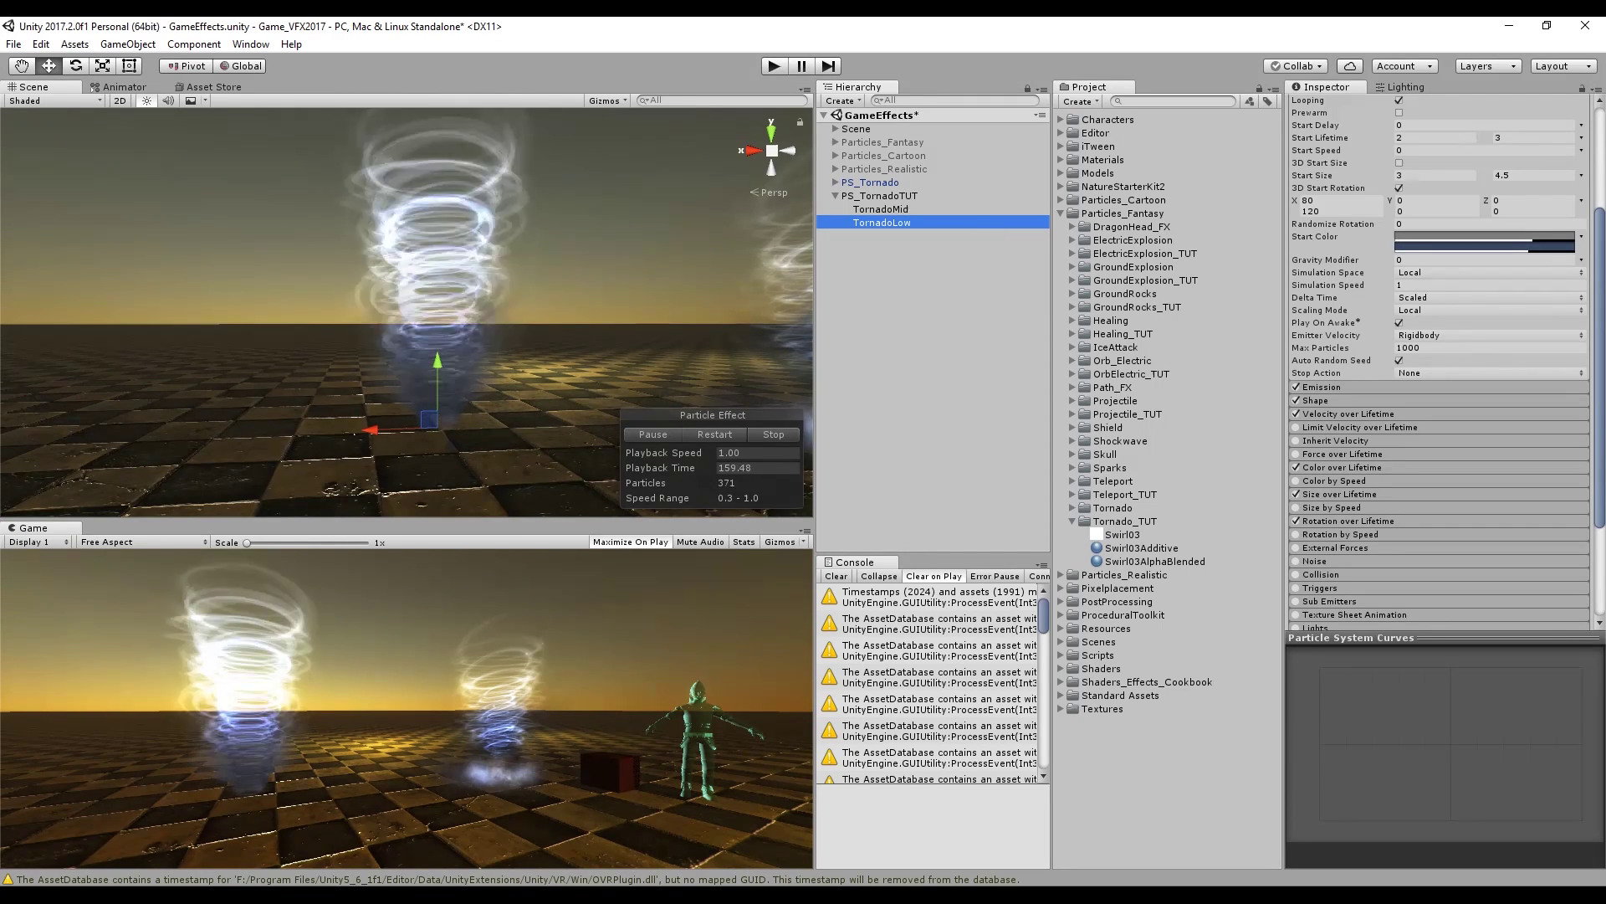
key("Return")
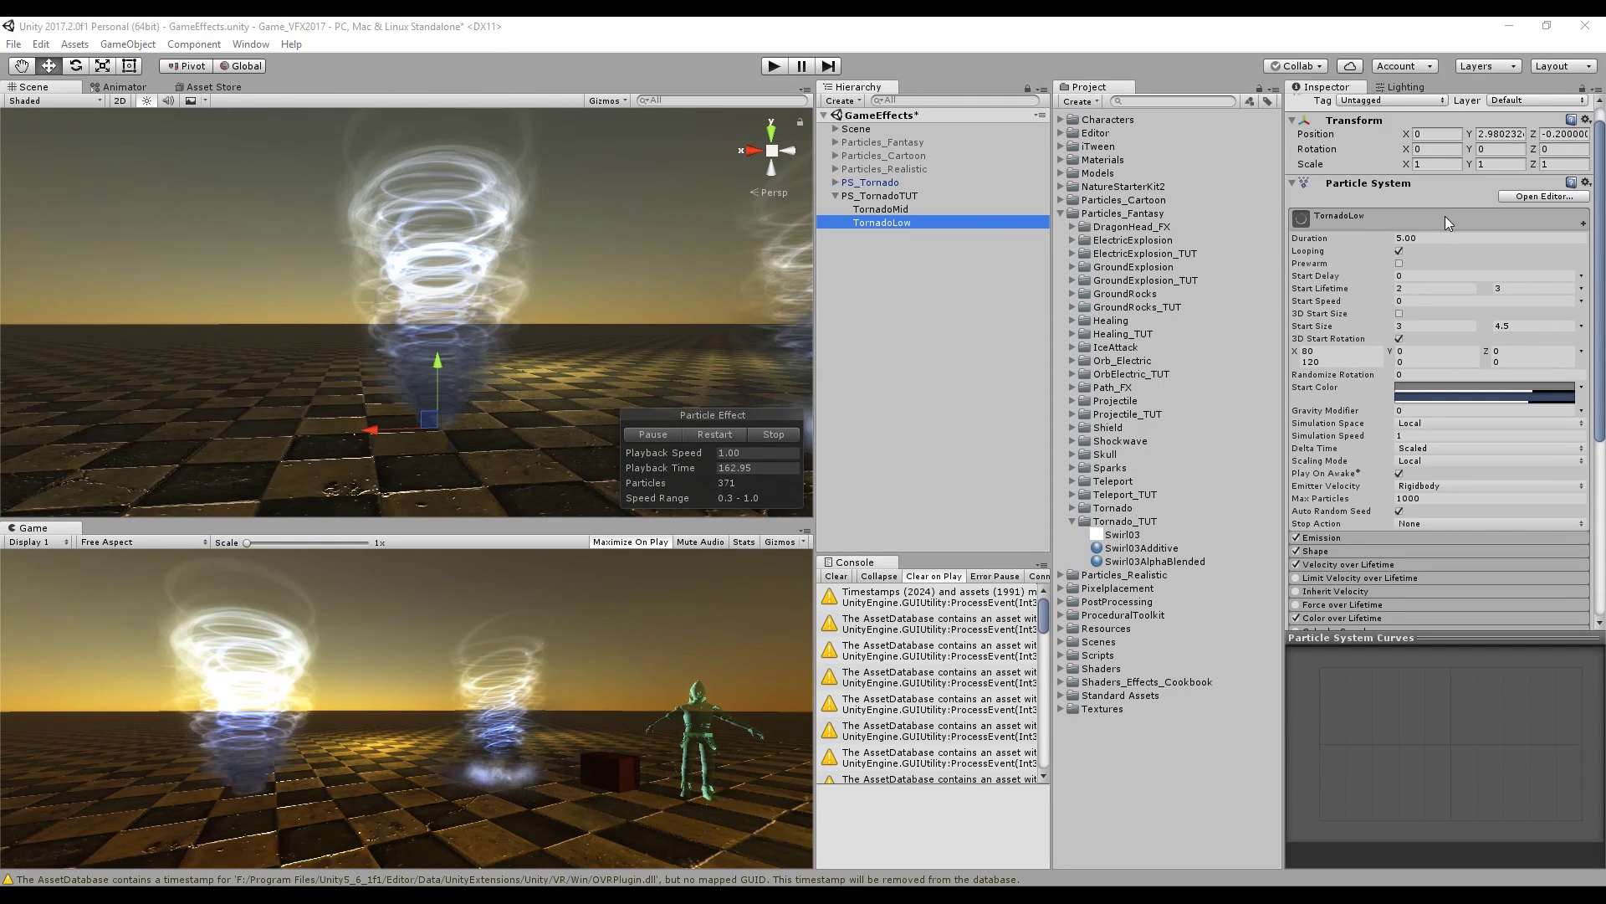
Set TornadoLow's Start Size to between 4 and 10
left_click(1435, 326)
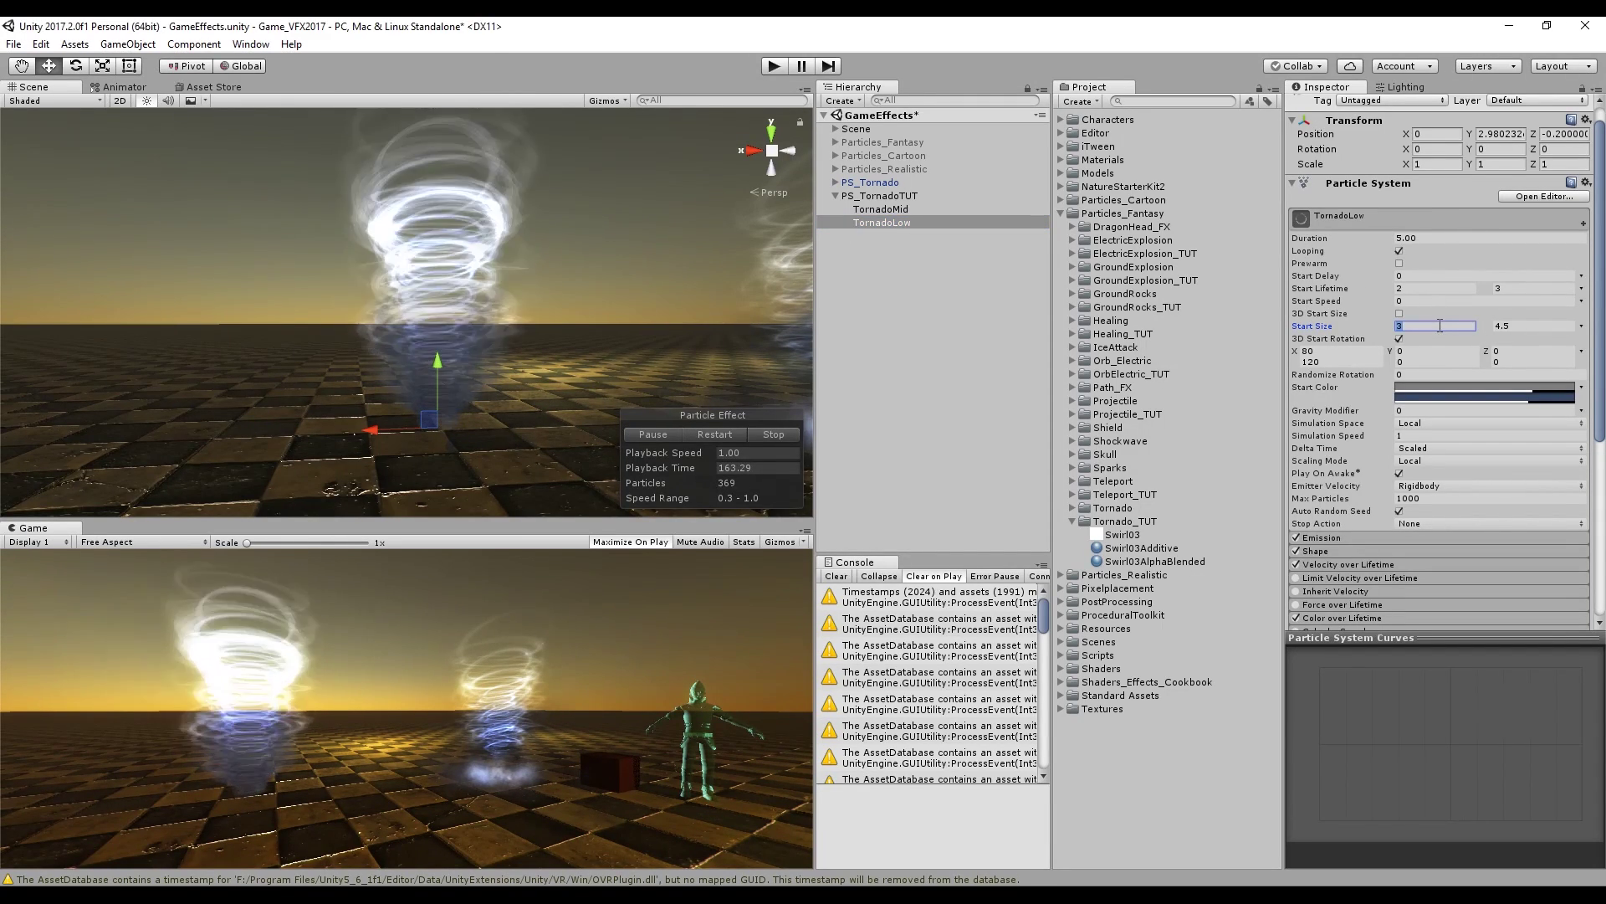
type("4")
left_click(1515, 326)
type("12")
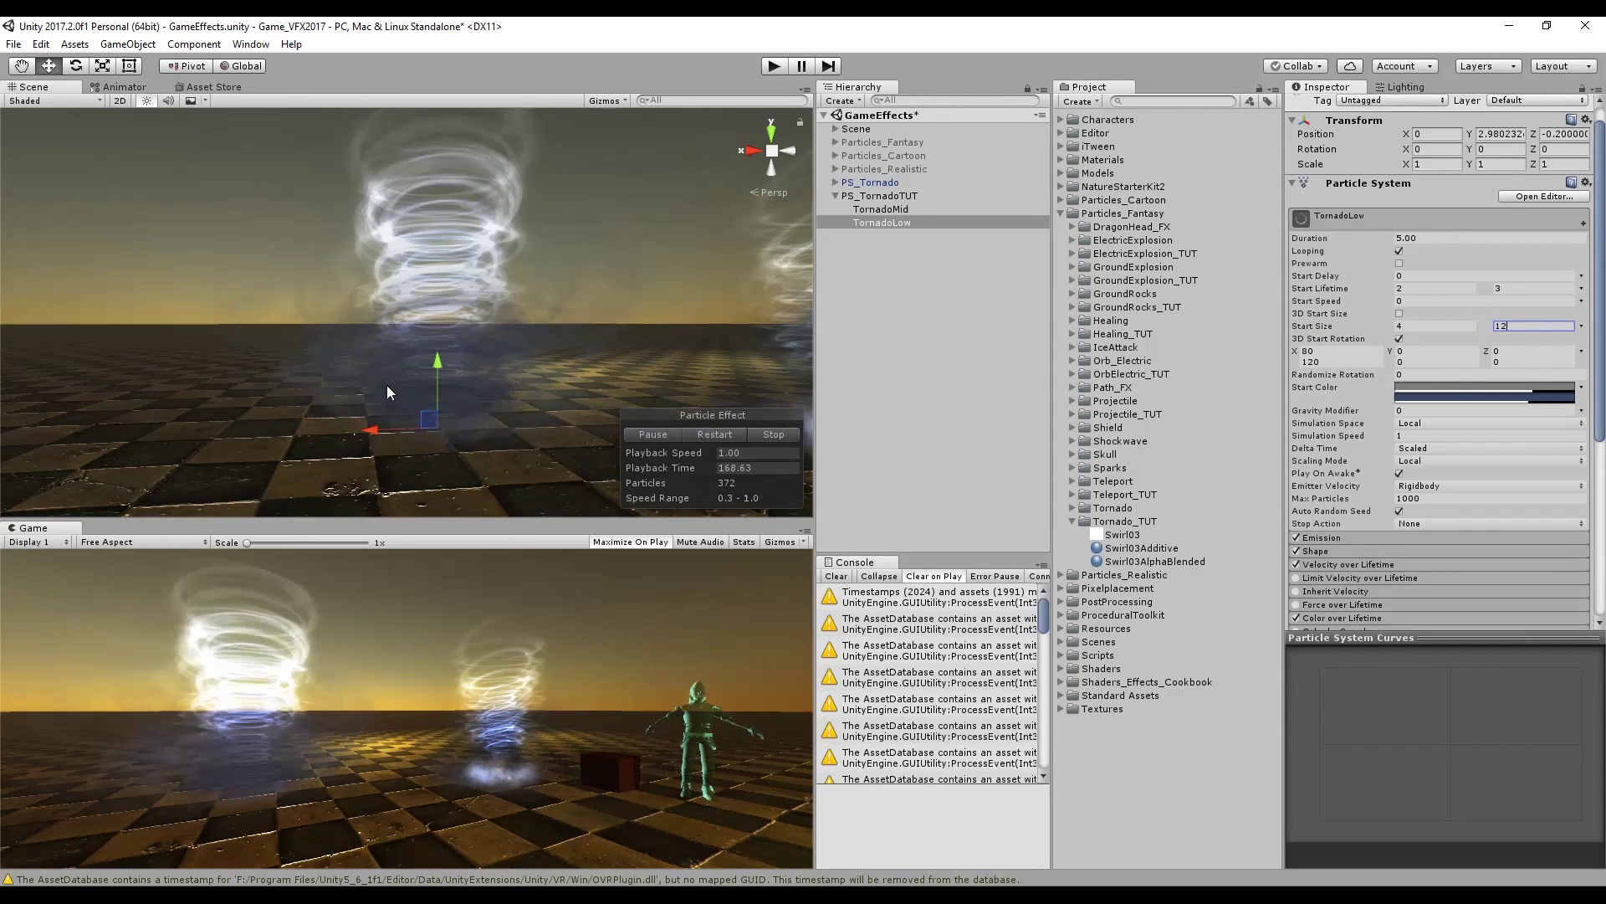
key("BackSpace")
type("0")
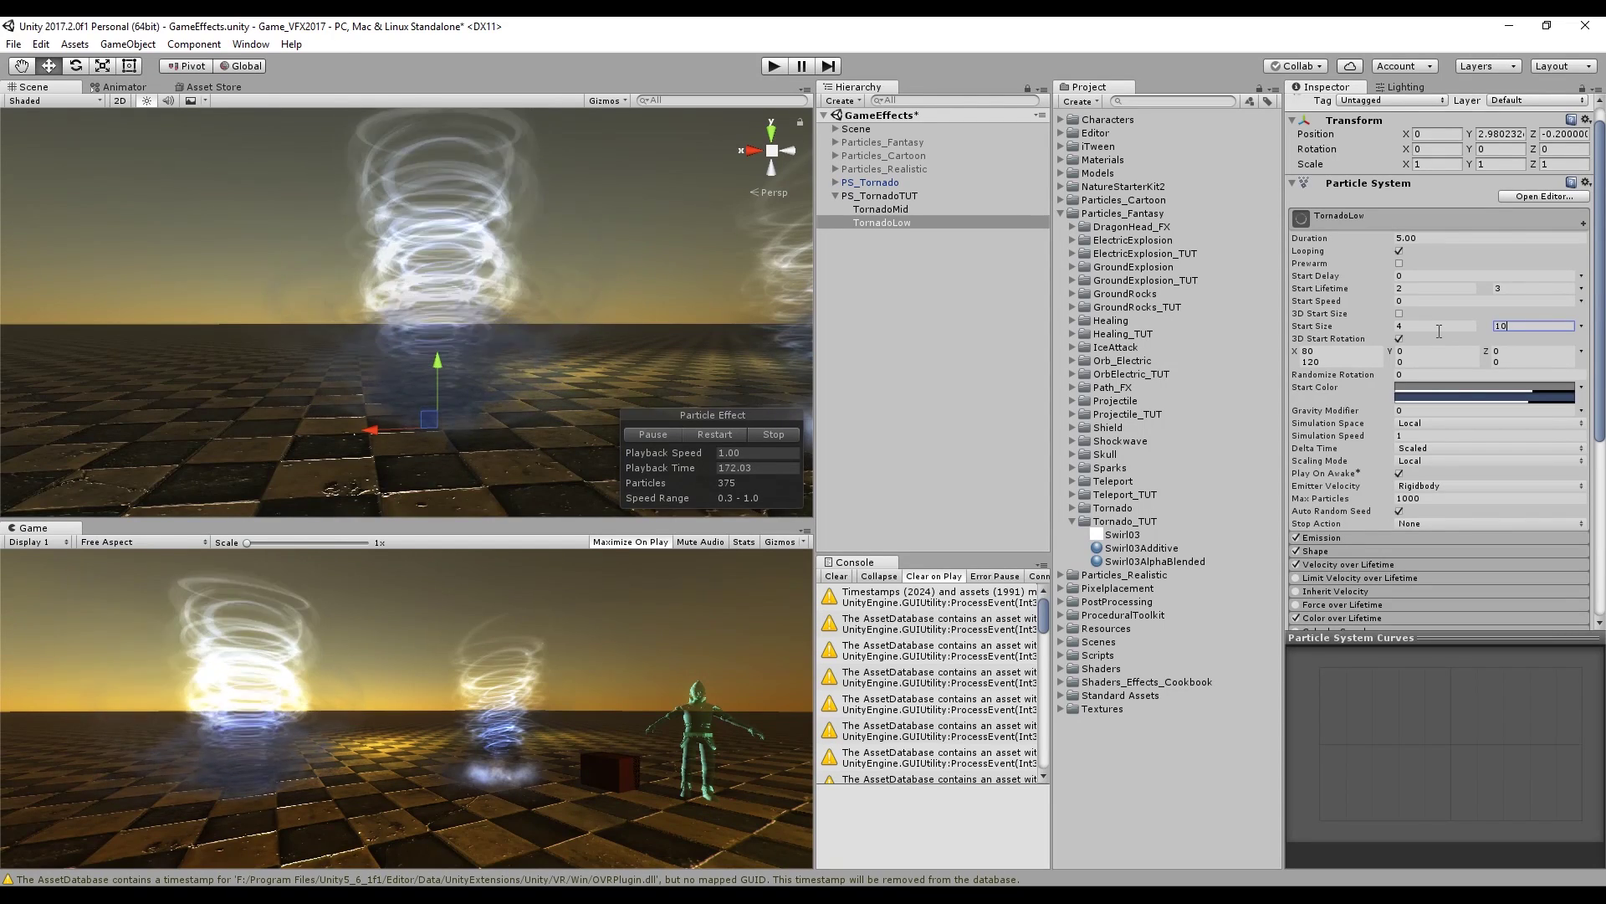
left_click(870, 222)
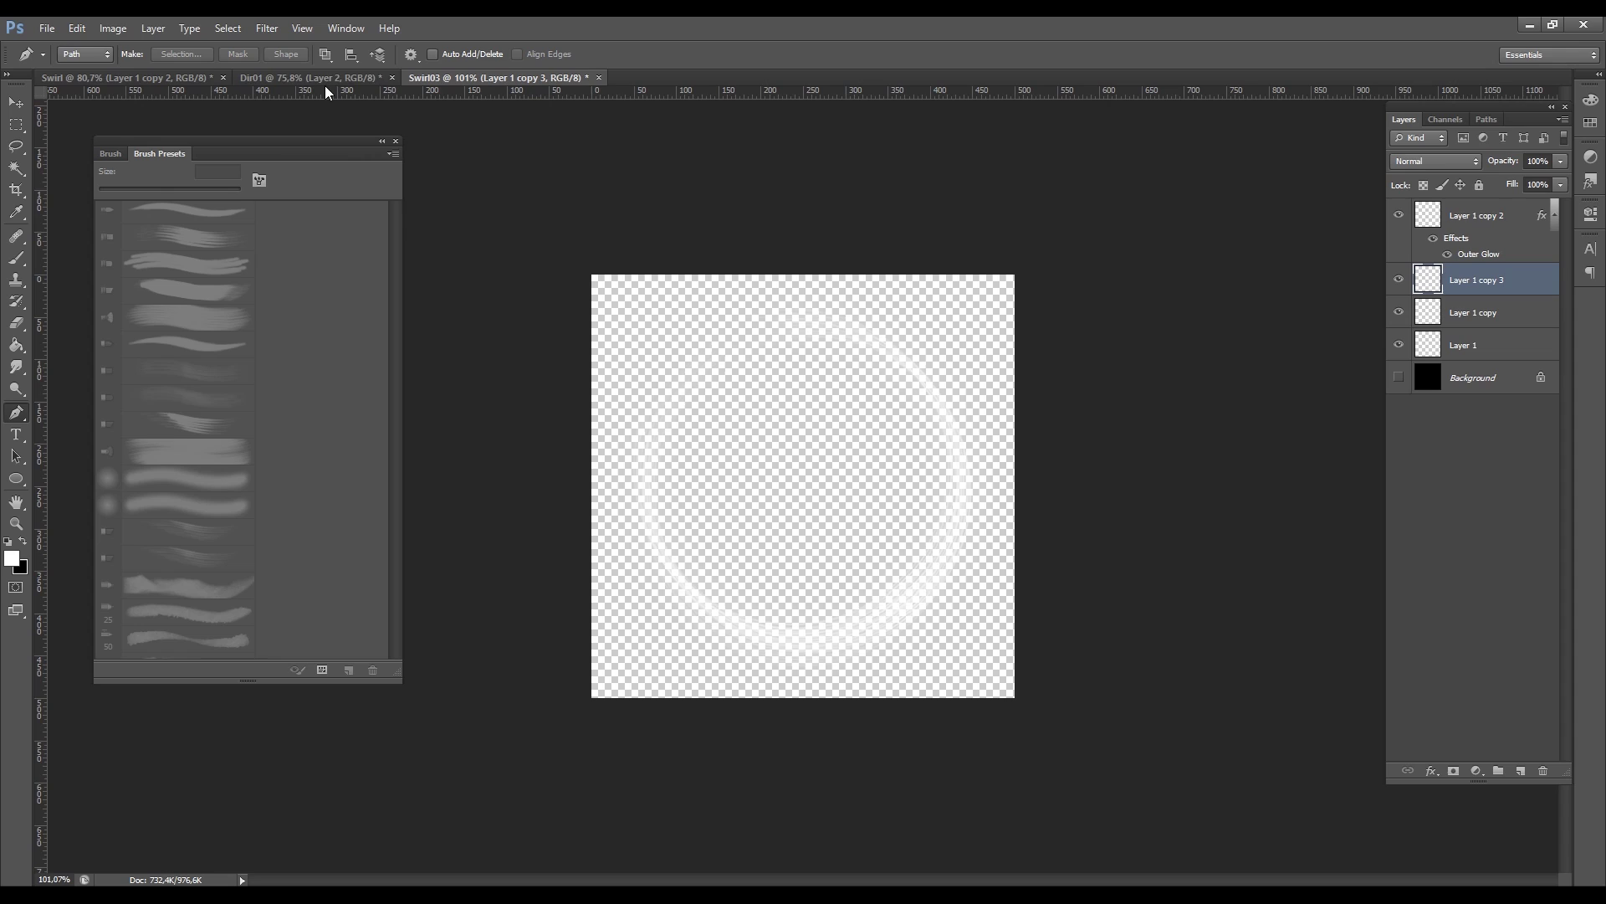
Switch to Photoshop and create a 500 by 500 pixel document named Dirt02
left_click(323, 81)
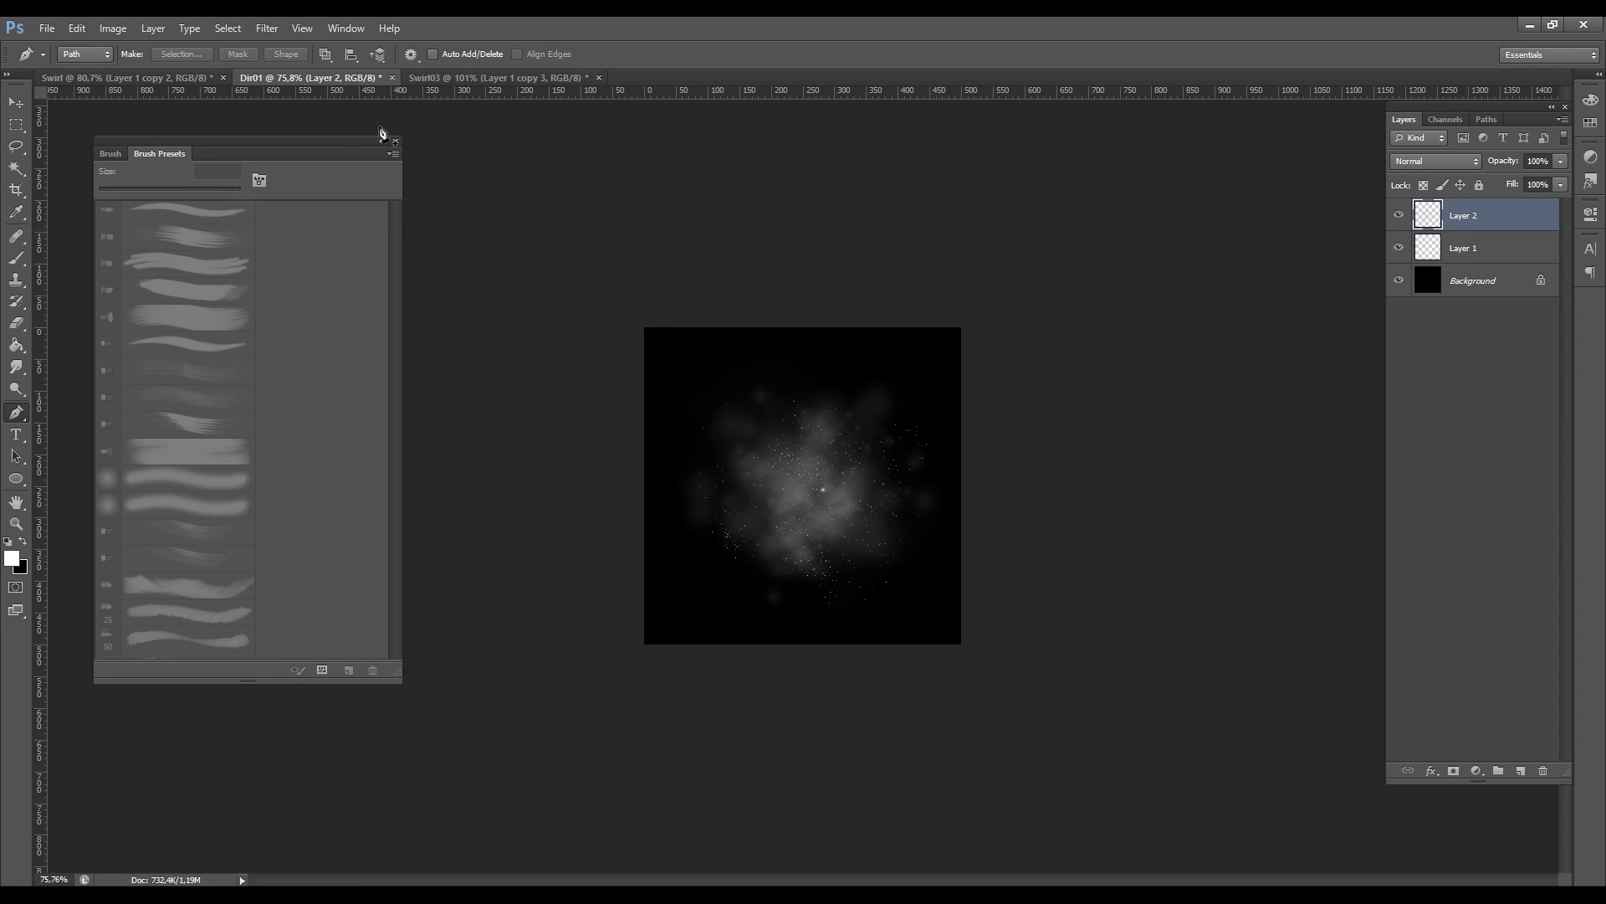
key("ctrl+n")
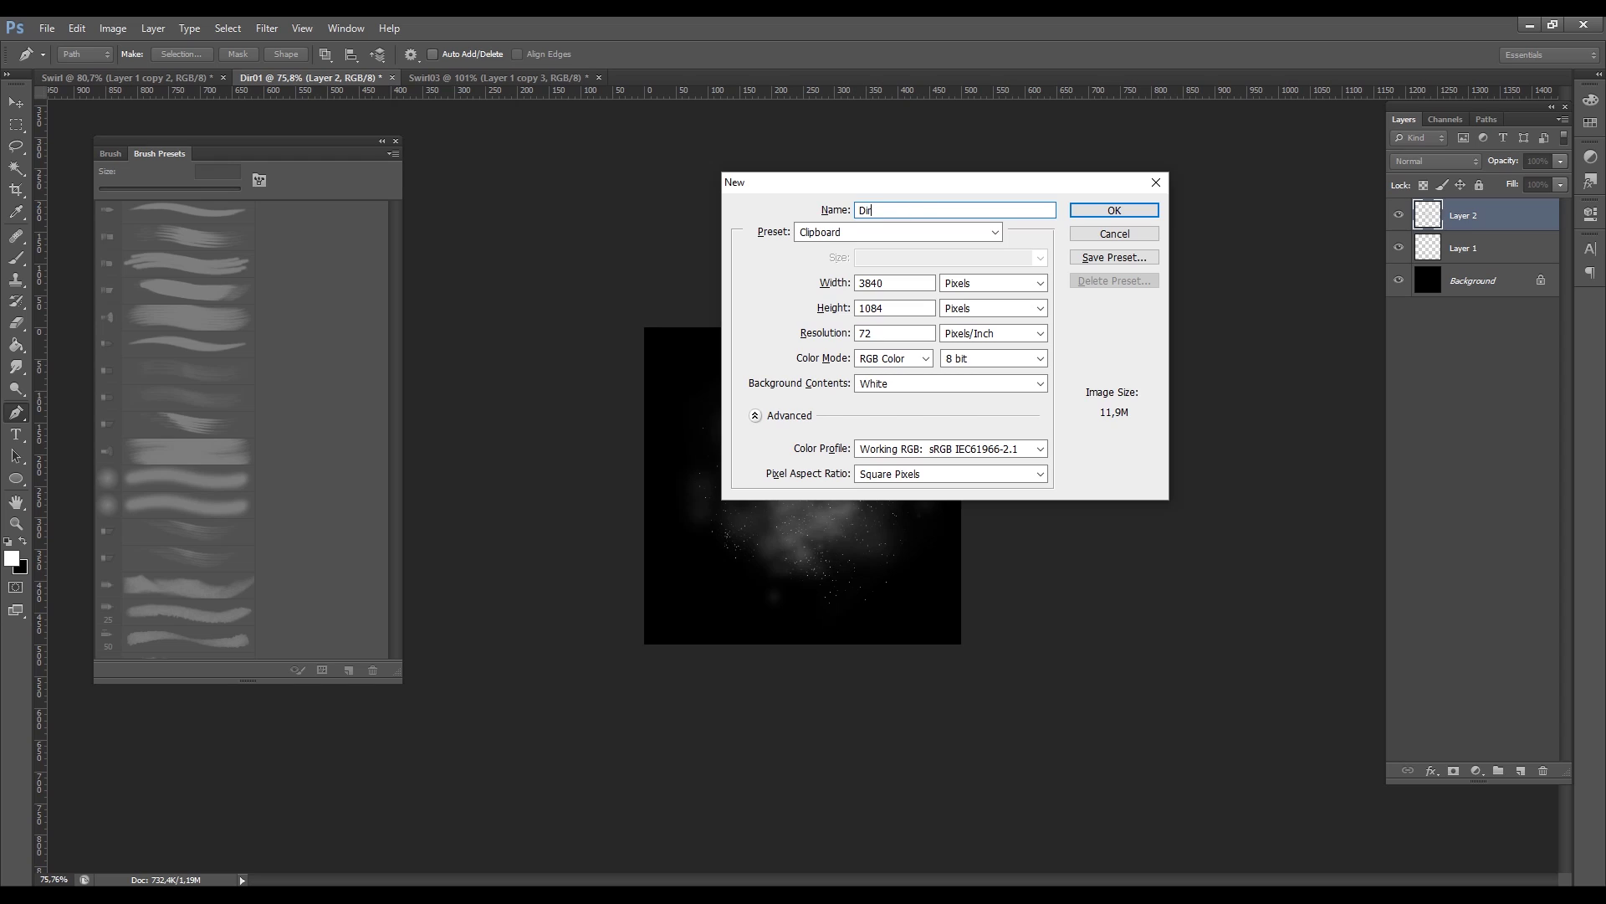
type("500")
key("Tab")
type("500")
key("Return")
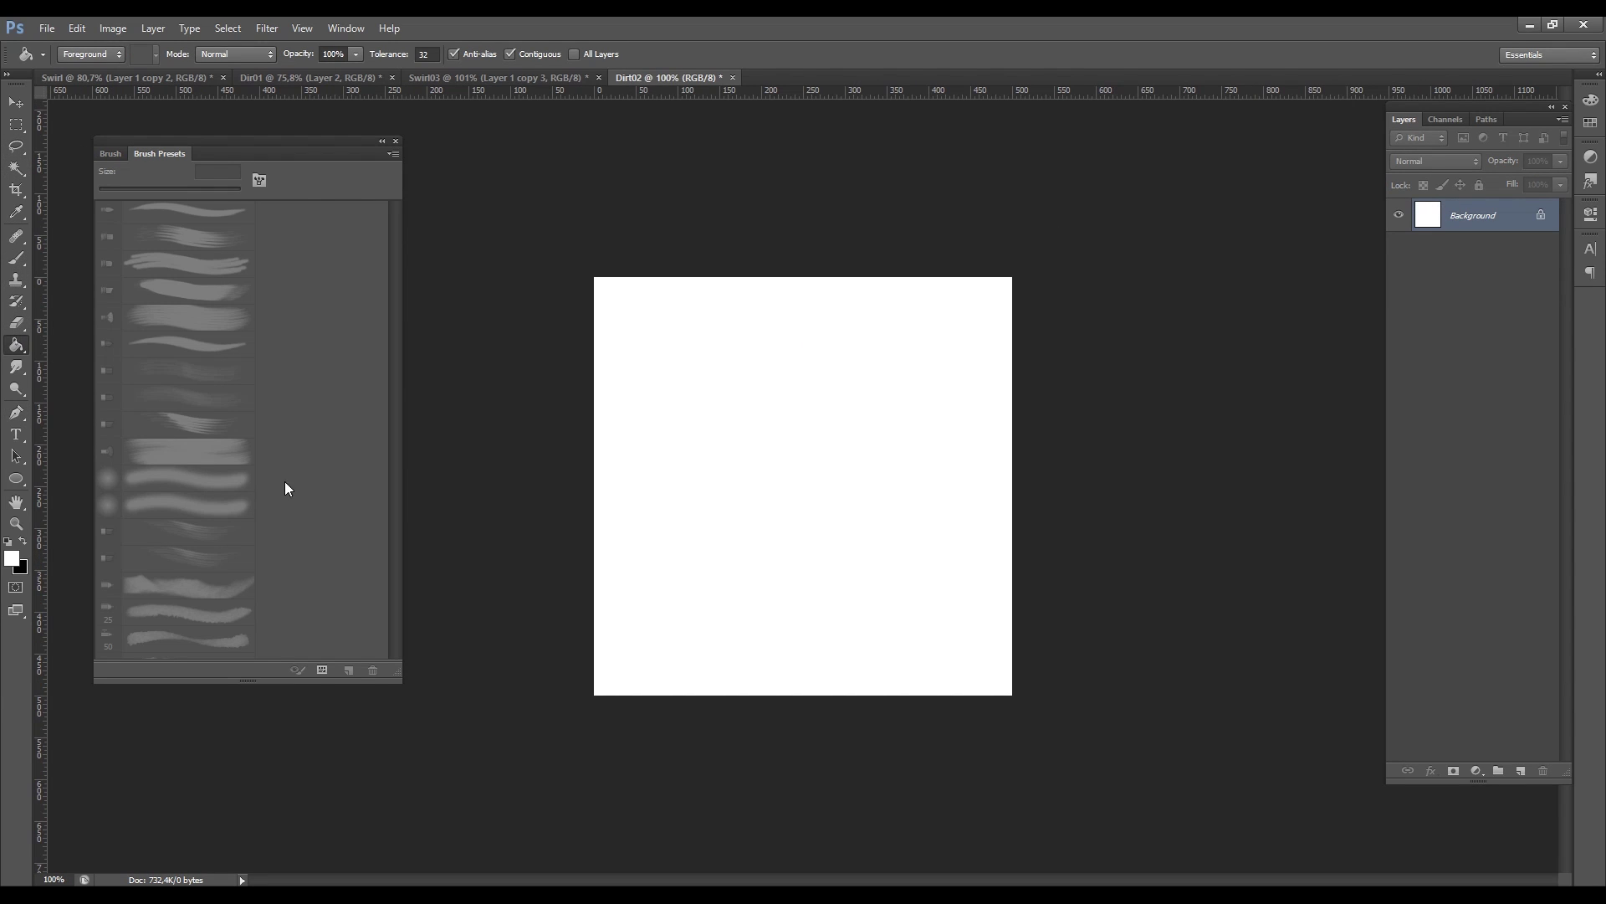
Fill the Dirt02 background with black and add a new empty layer above it
left_click(774, 412)
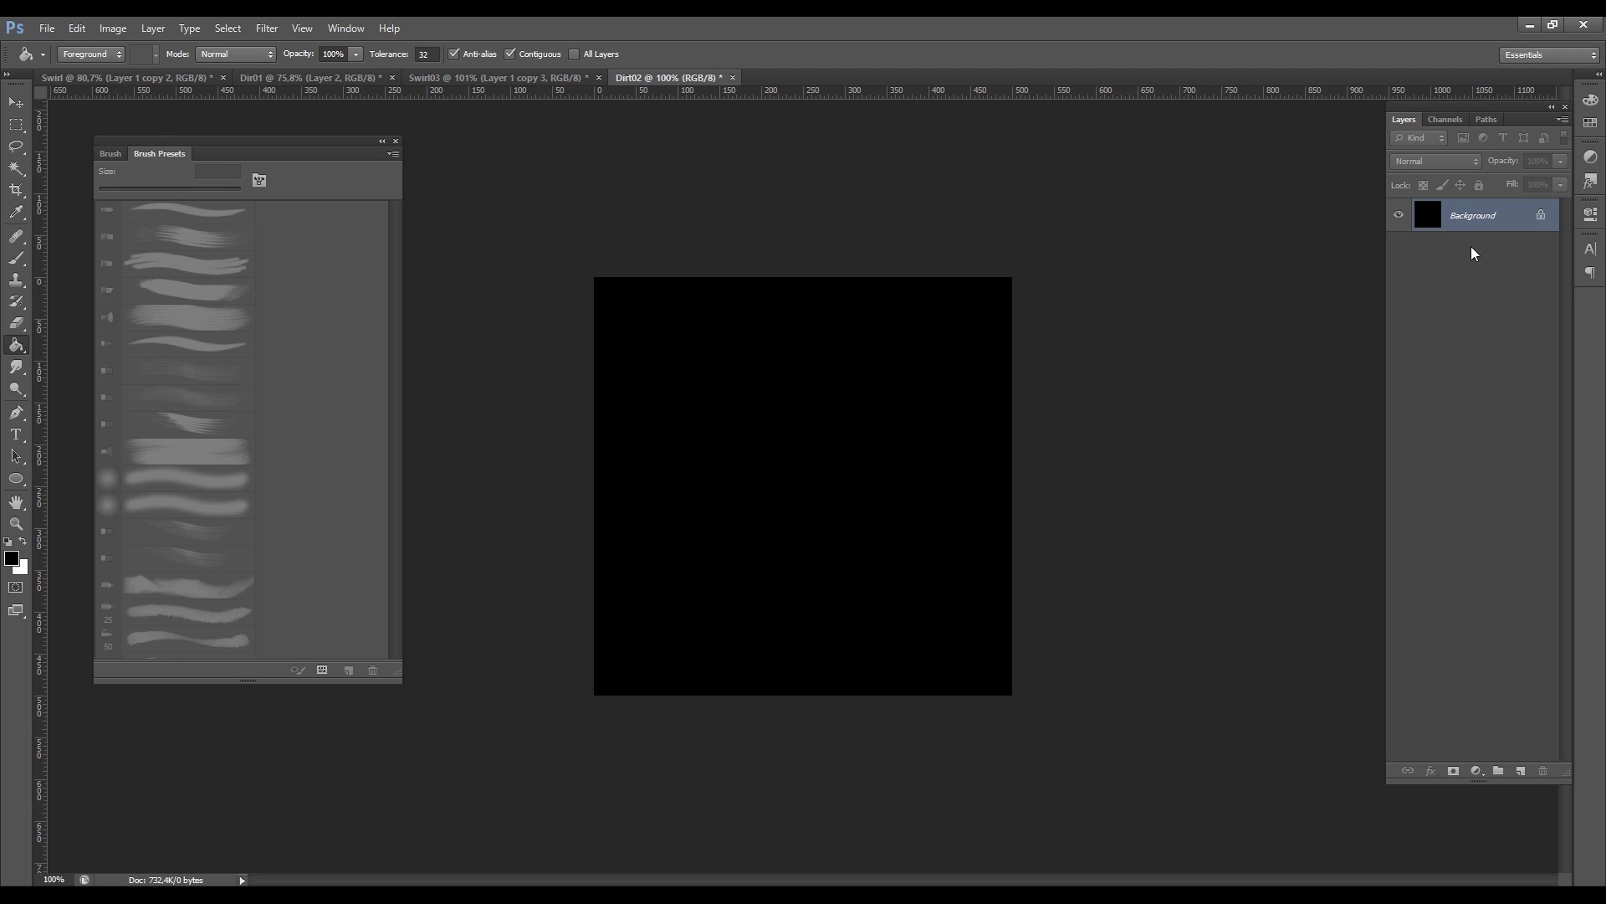
key("ctrl+shift+n")
key("Return")
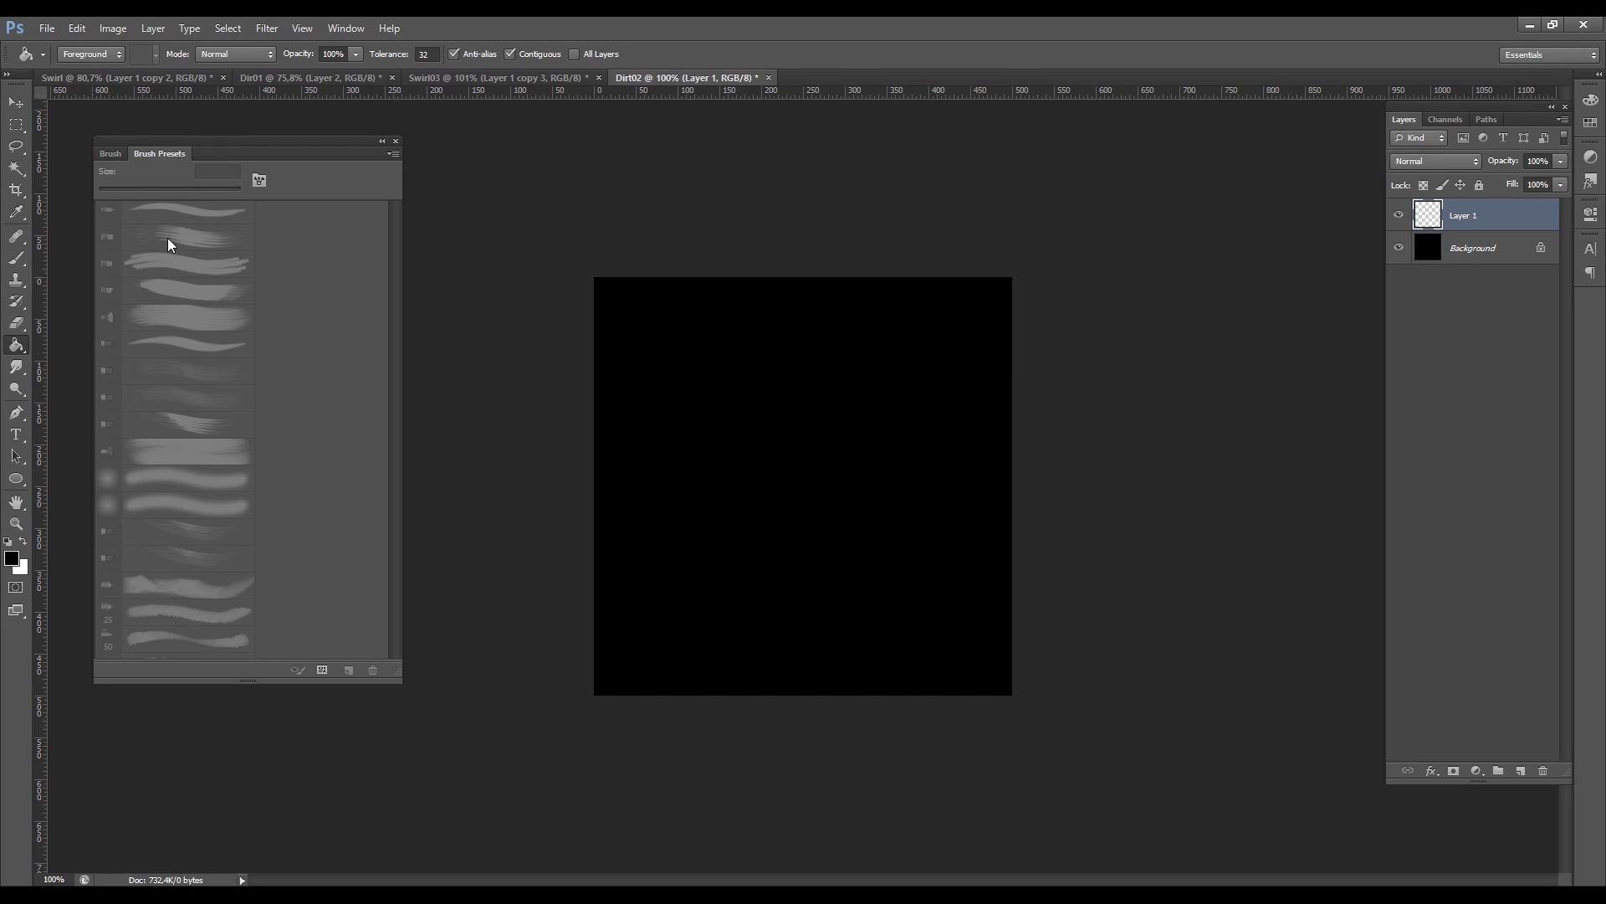
Paint scattered white specks on Layer 1 with a 274 px spatter brush at 70% opacity, plus soft round spots at 9% opacity
left_click(15, 264)
scroll(183, 511, "down", 5)
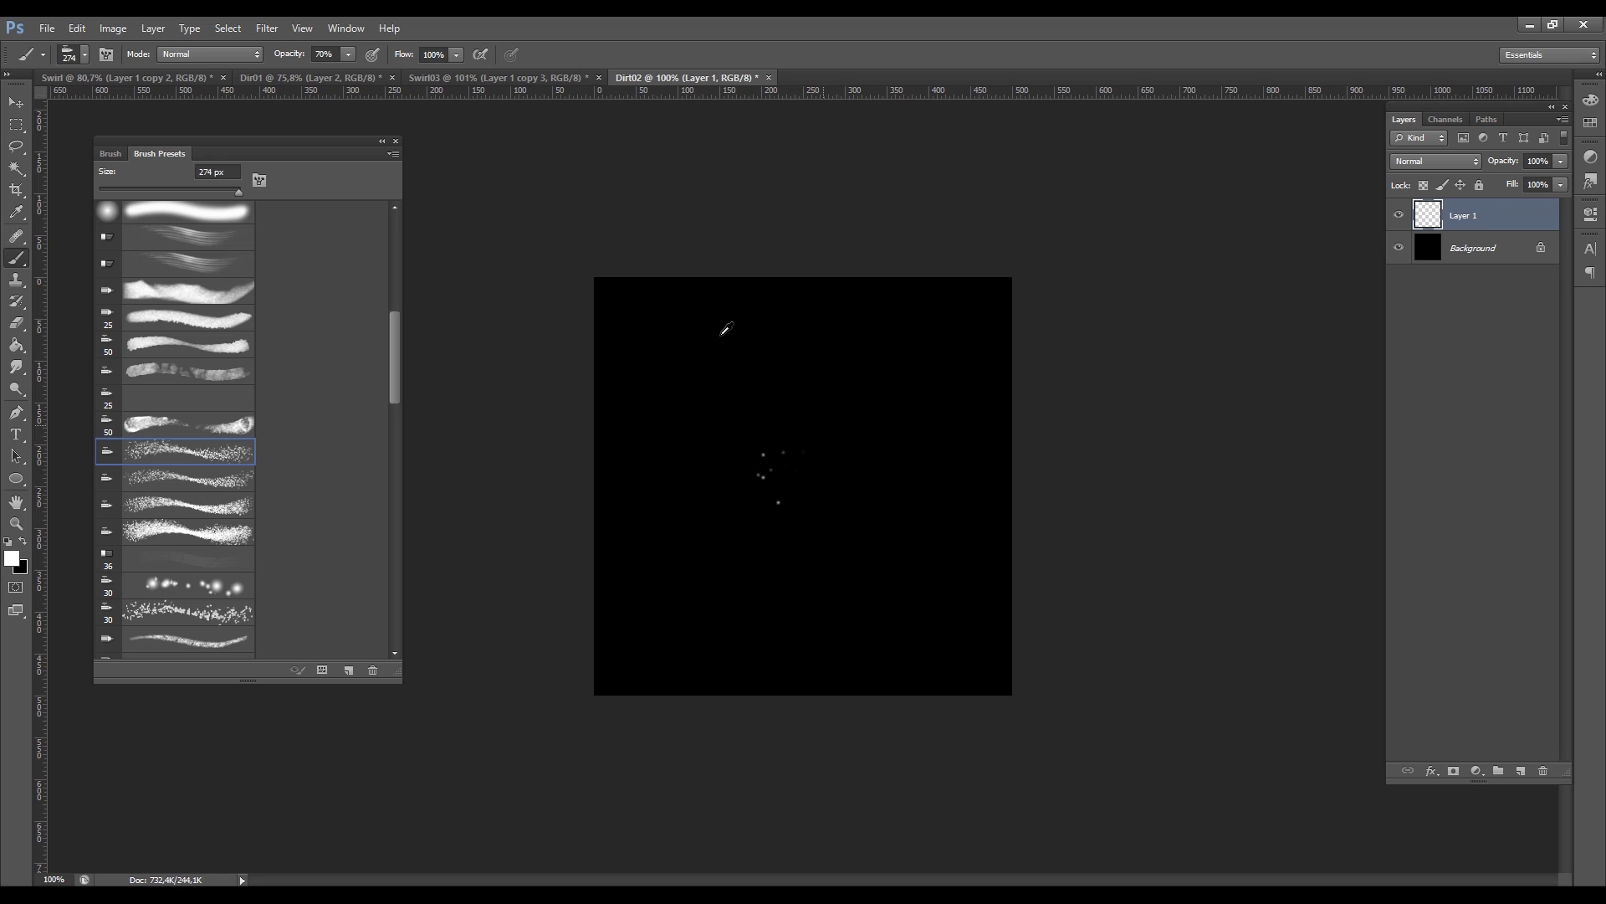
left_click_drag(726, 328, 738, 425)
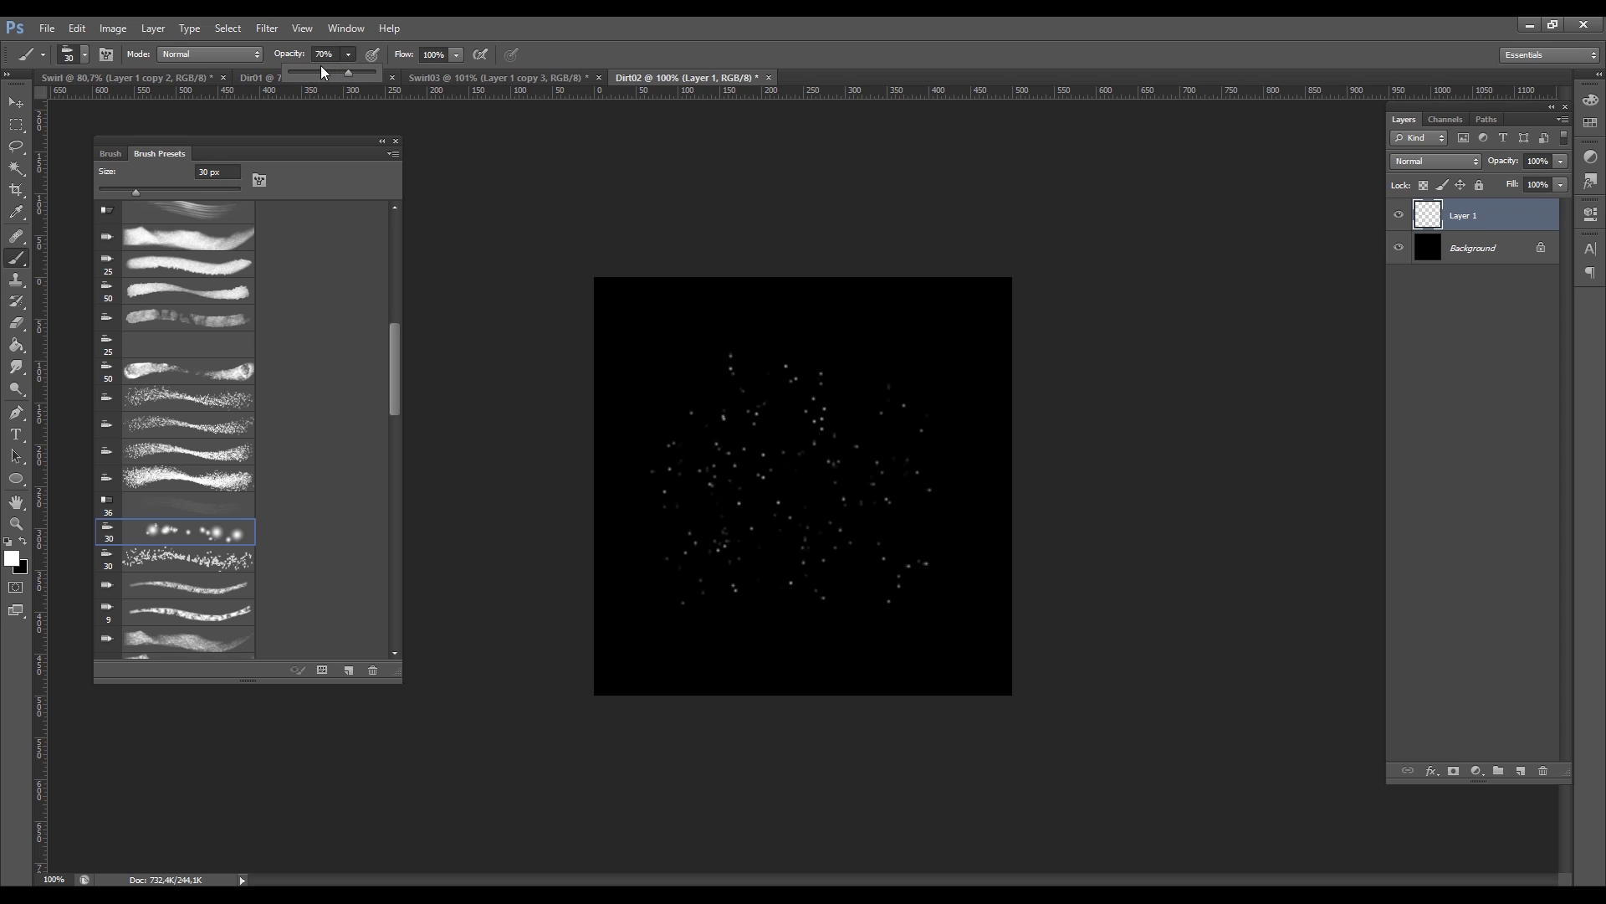
right_click_drag(757, 431, 818, 431, "alt")
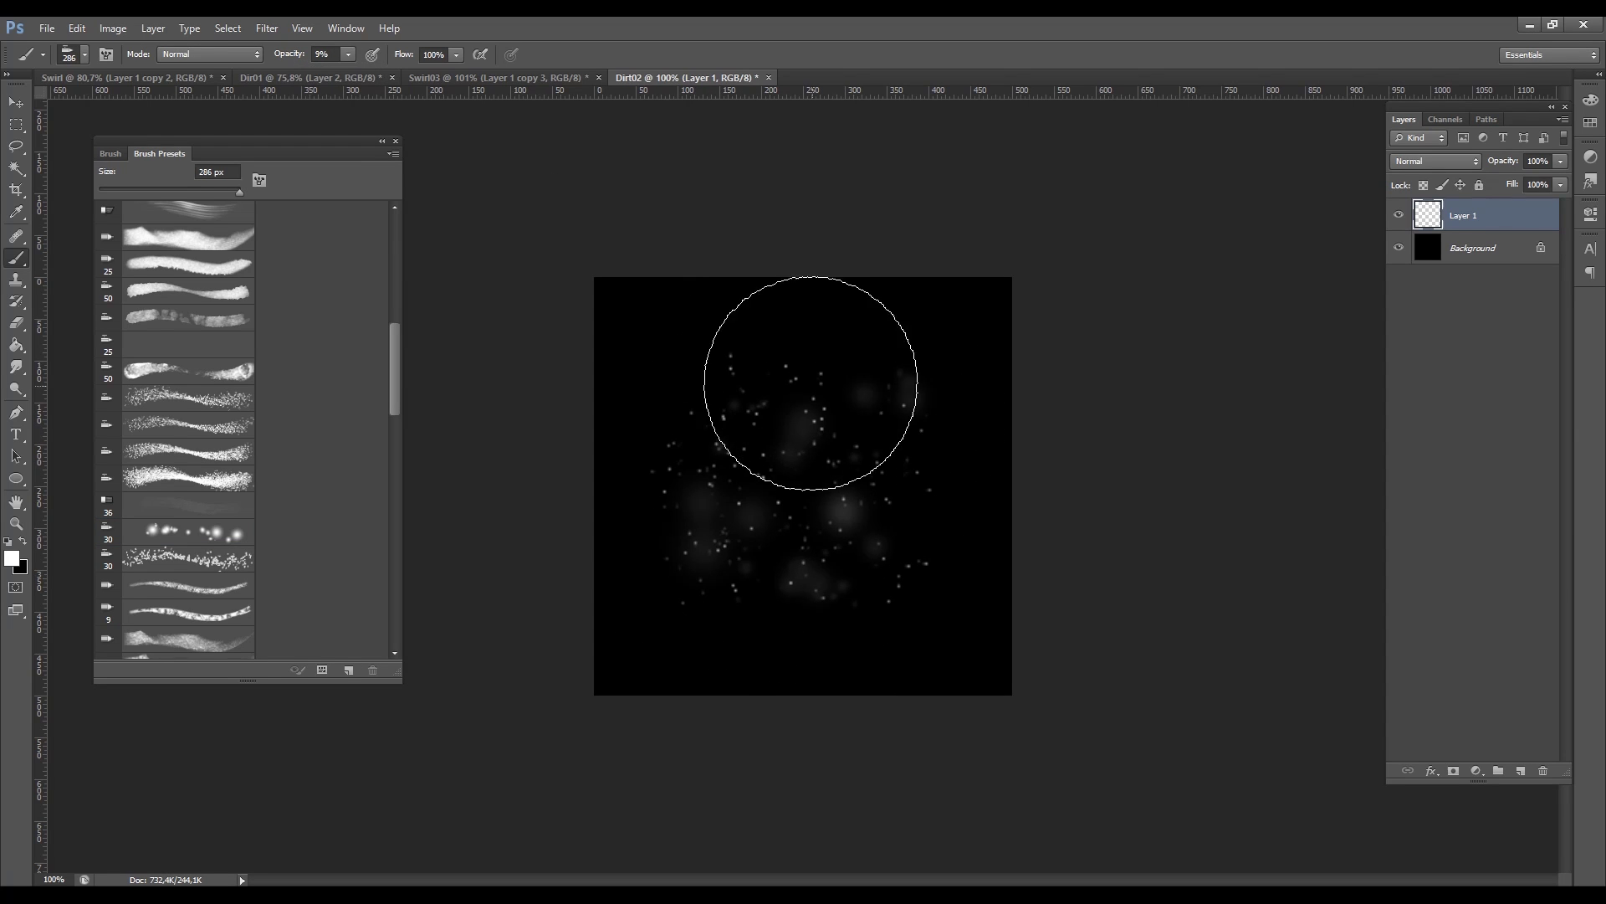
Add a second layer and paint faint cloudy dust around the centre with an irregular brush of about 131 px at 10% opacity
left_click(208, 315)
scroll(365, 437, "down", 10)
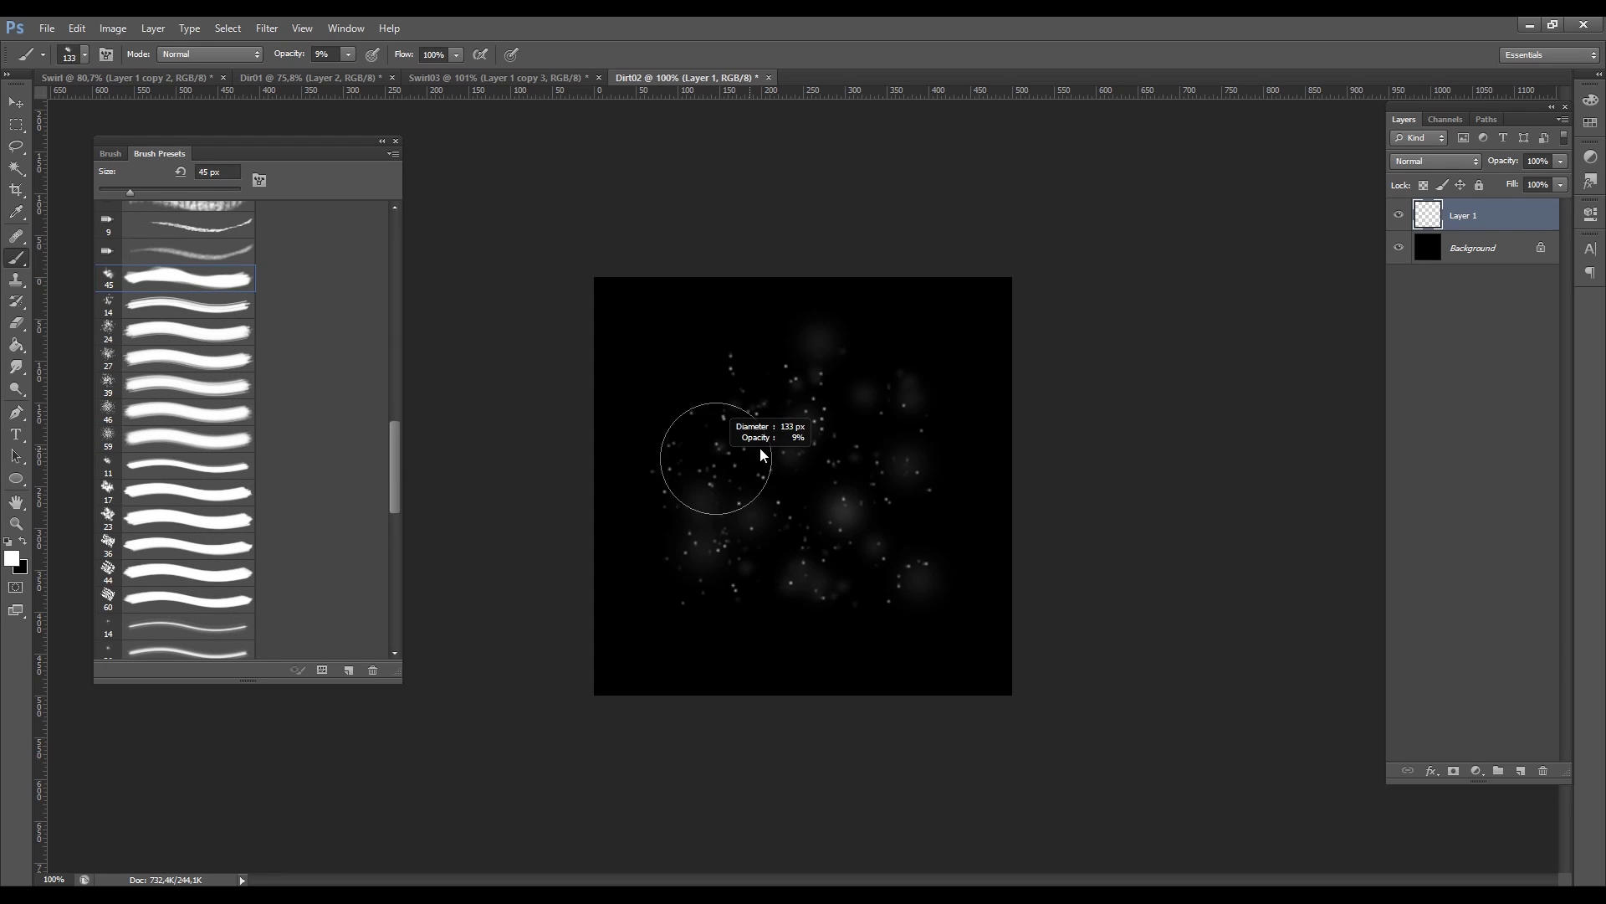
mouse_move(763, 455)
right_mouse_down("alt")
mouse_move(828, 454)
mouse_move(813, 499)
mouse_move(845, 519)
right_mouse_up("alt")
key("ctrl+shift+alt+n")
left_click(811, 439)
left_click(738, 490)
left_click(836, 552)
left_click(874, 419)
left_click(728, 407)
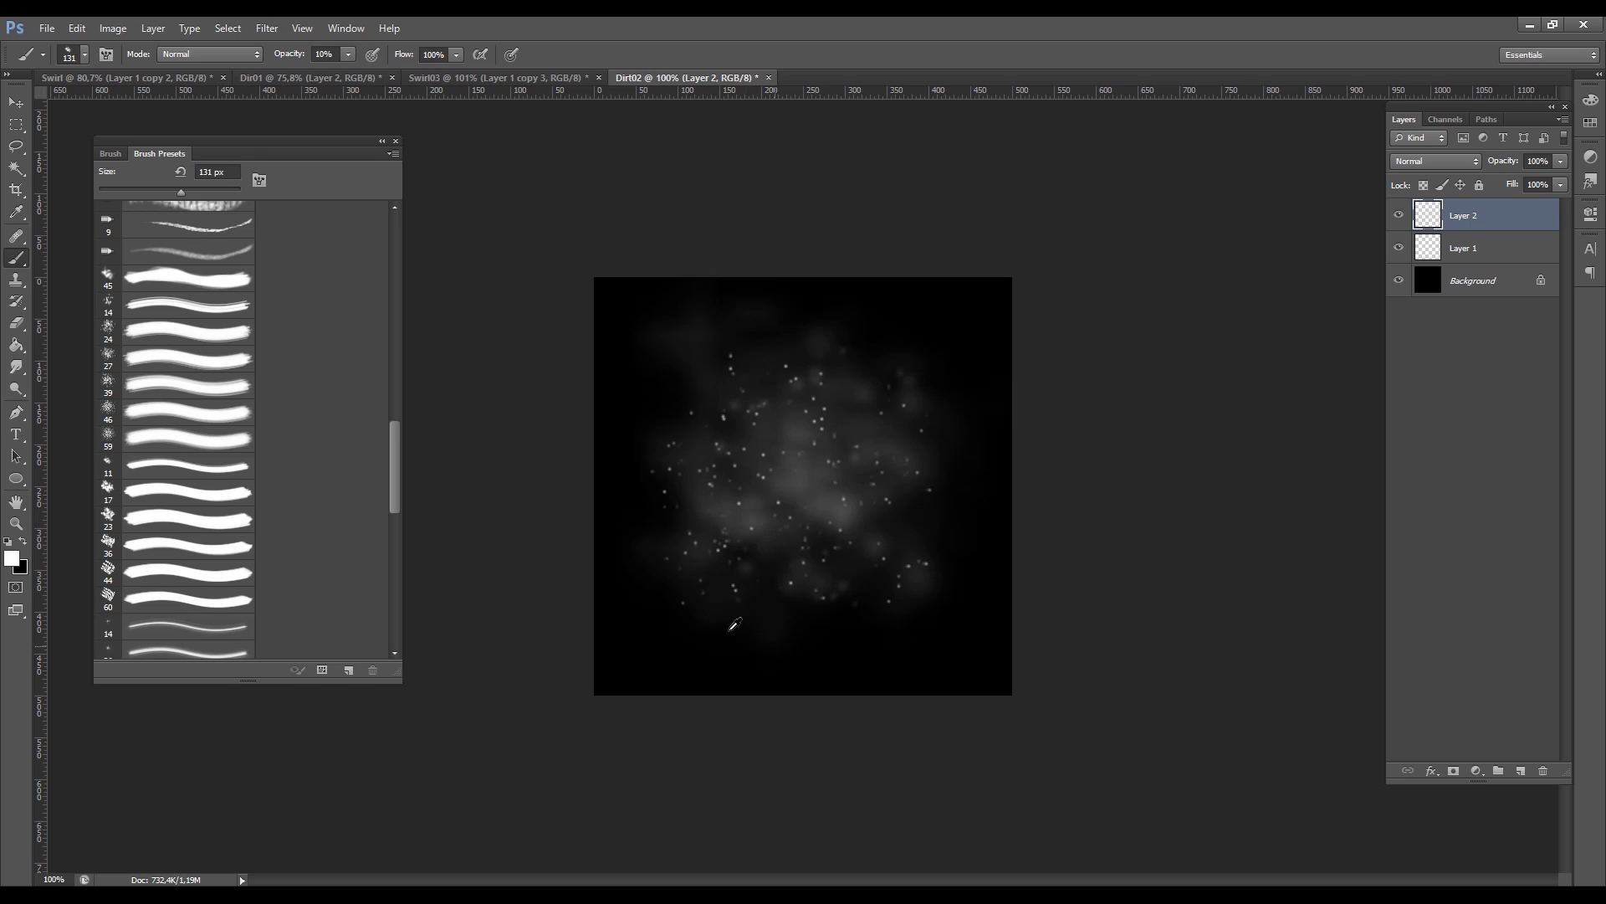
Hide the black Background layer and save the transparent dust image as a PNG named Dirt02
scroll(821, 629, "down", 5, "alt")
scroll(839, 527, "up", 4, "alt")
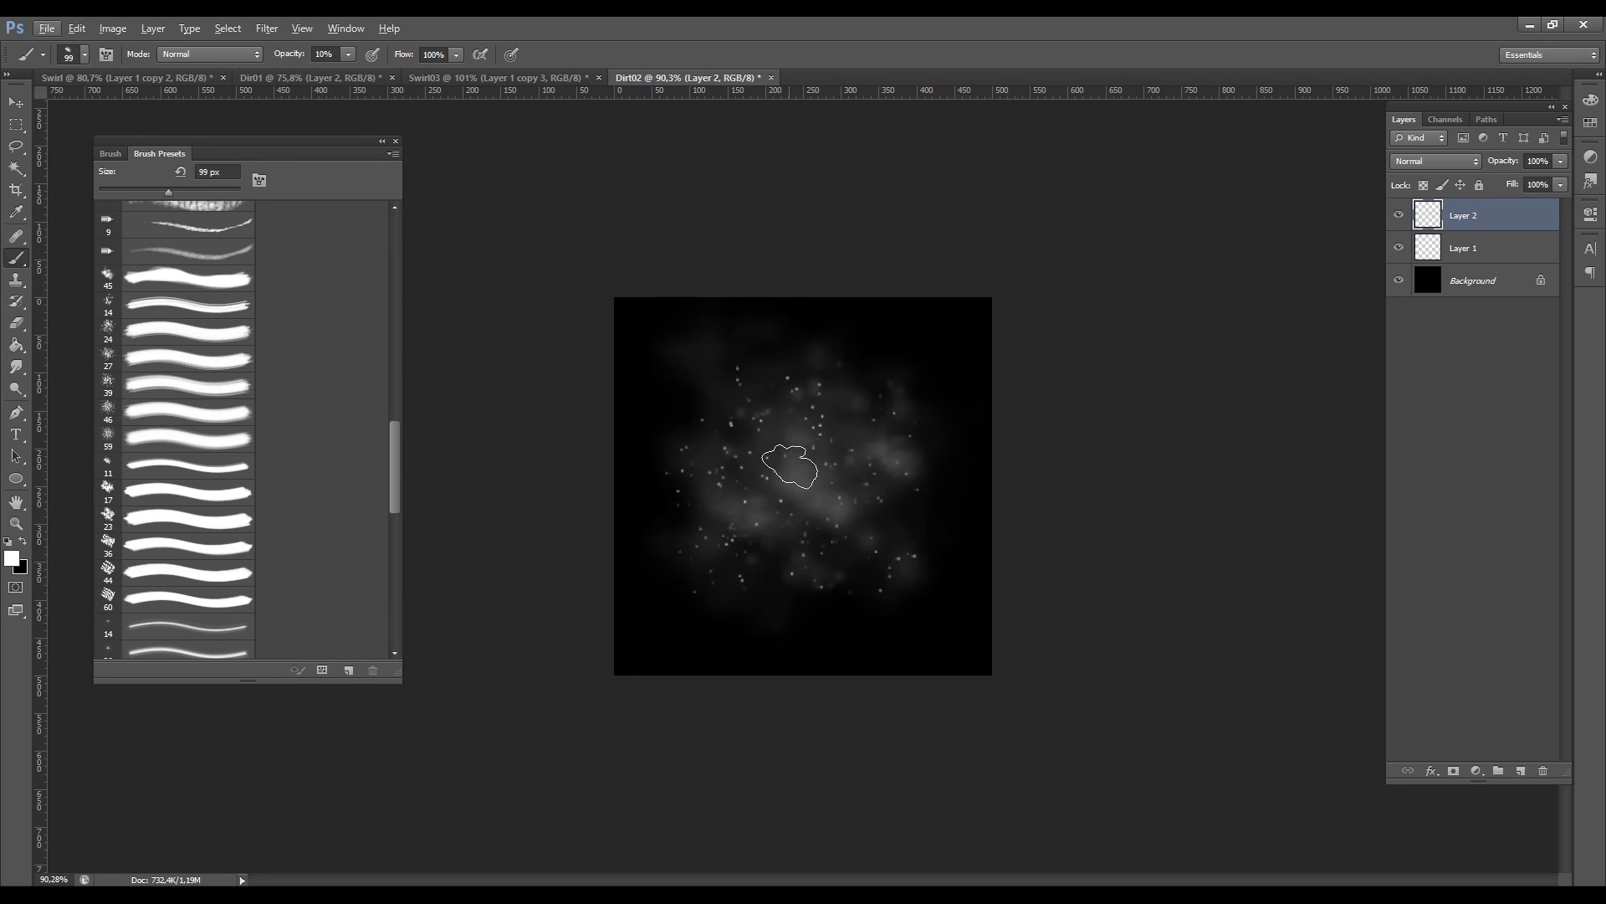
left_click(1399, 282)
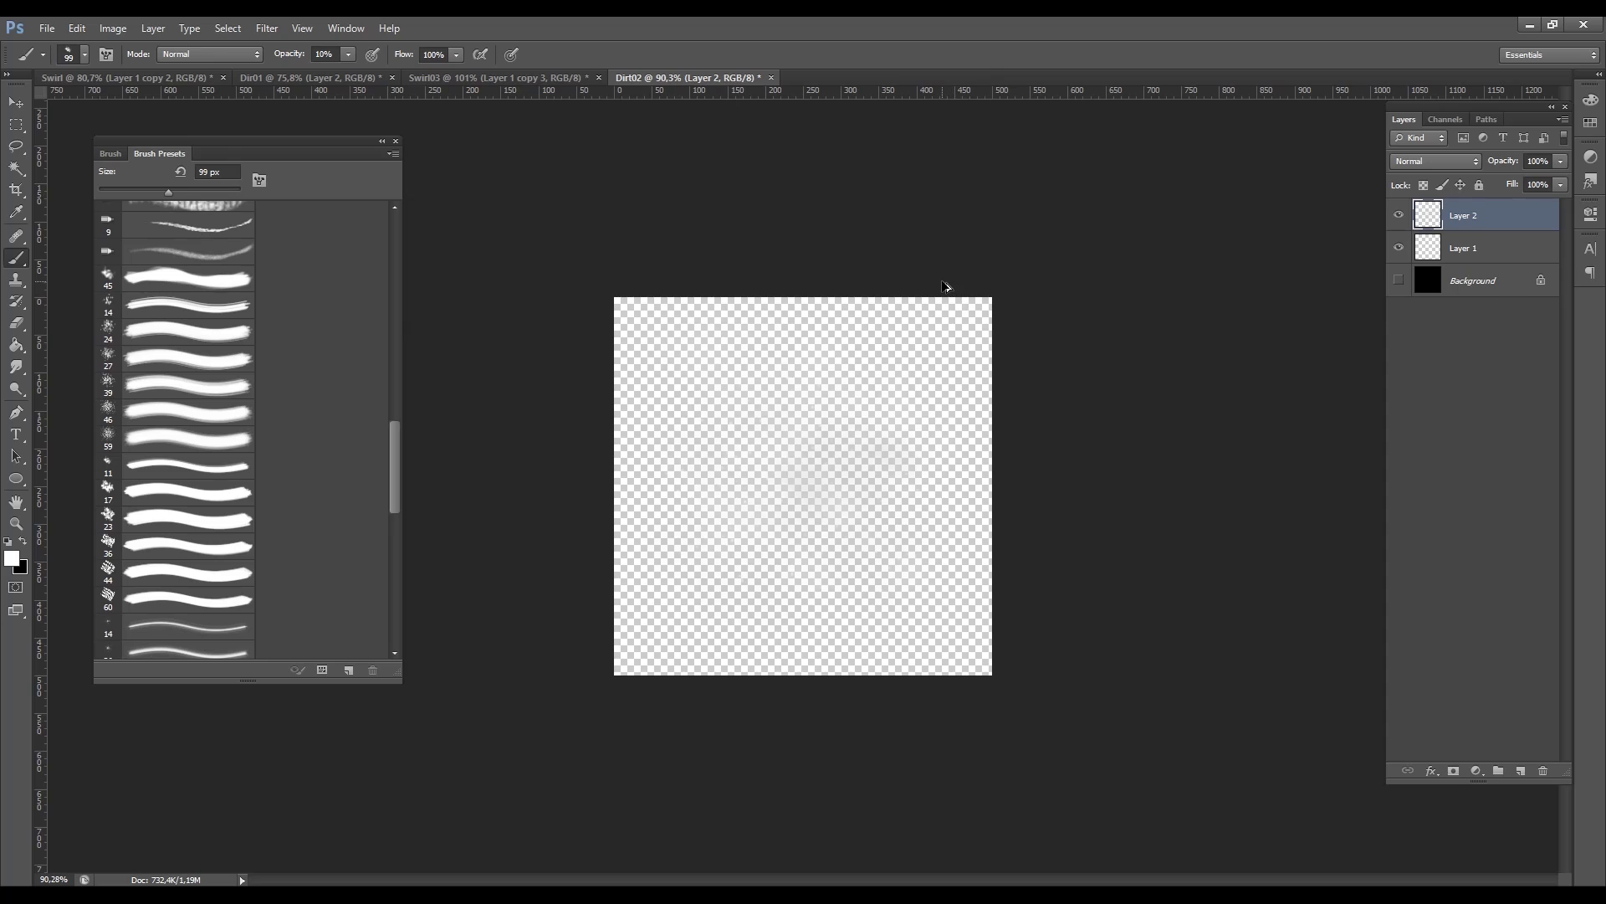
key("ctrl+shift+s")
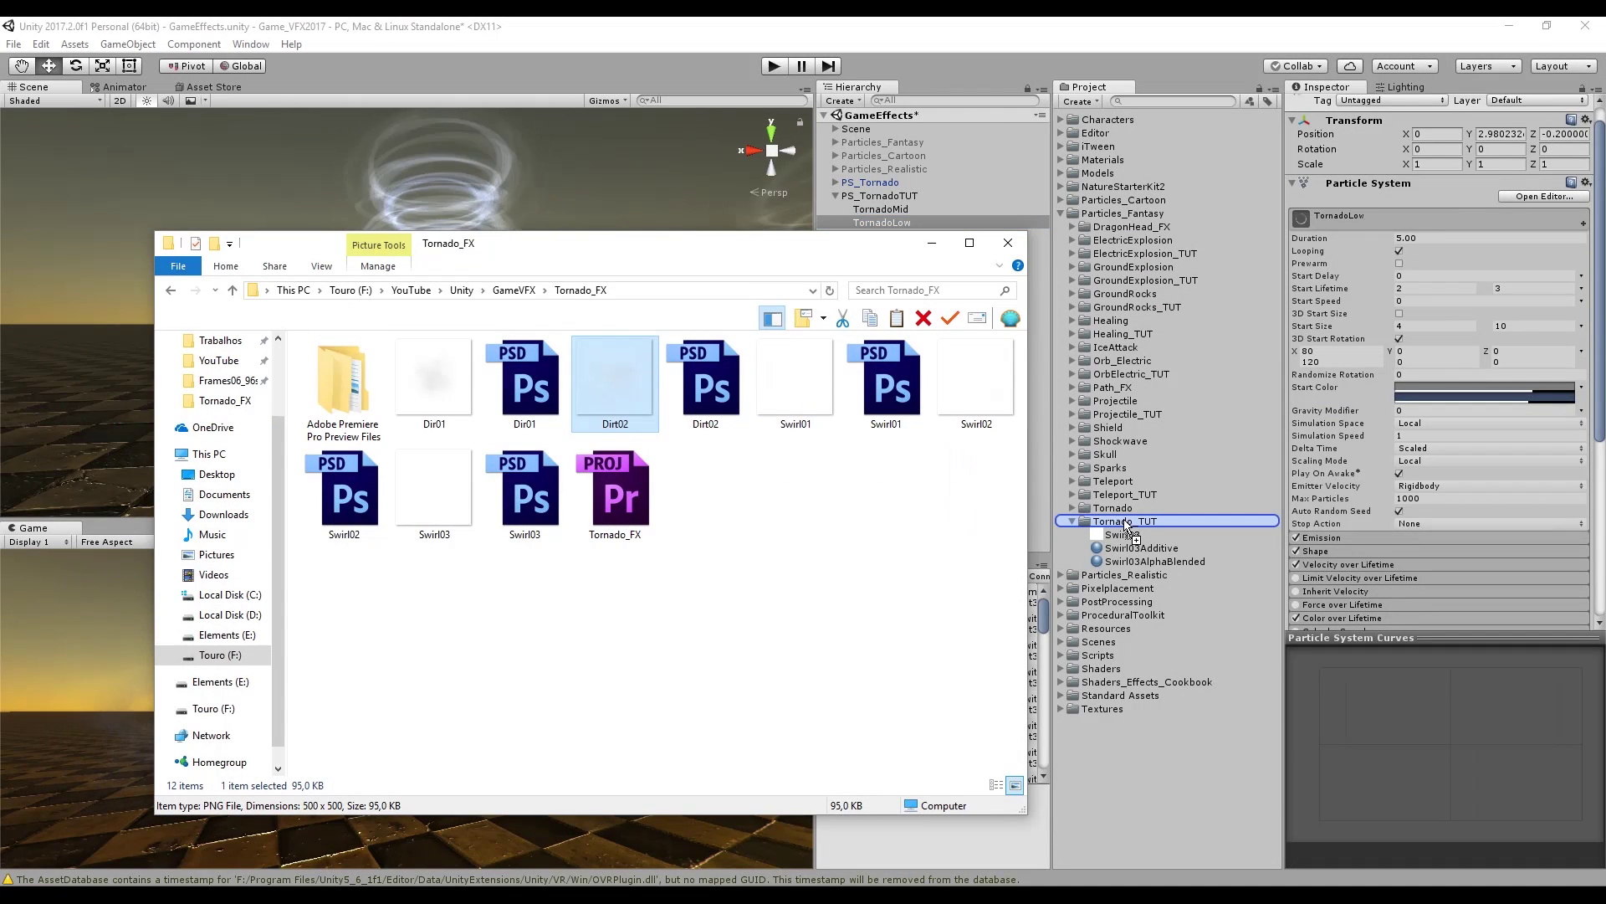
Import the Dirt02 PNG from the Tornado_FX folder into Unity's Tornado_TUT project folder
left_click_drag(1129, 528, 1125, 522)
left_click(1128, 500)
left_click(1138, 562)
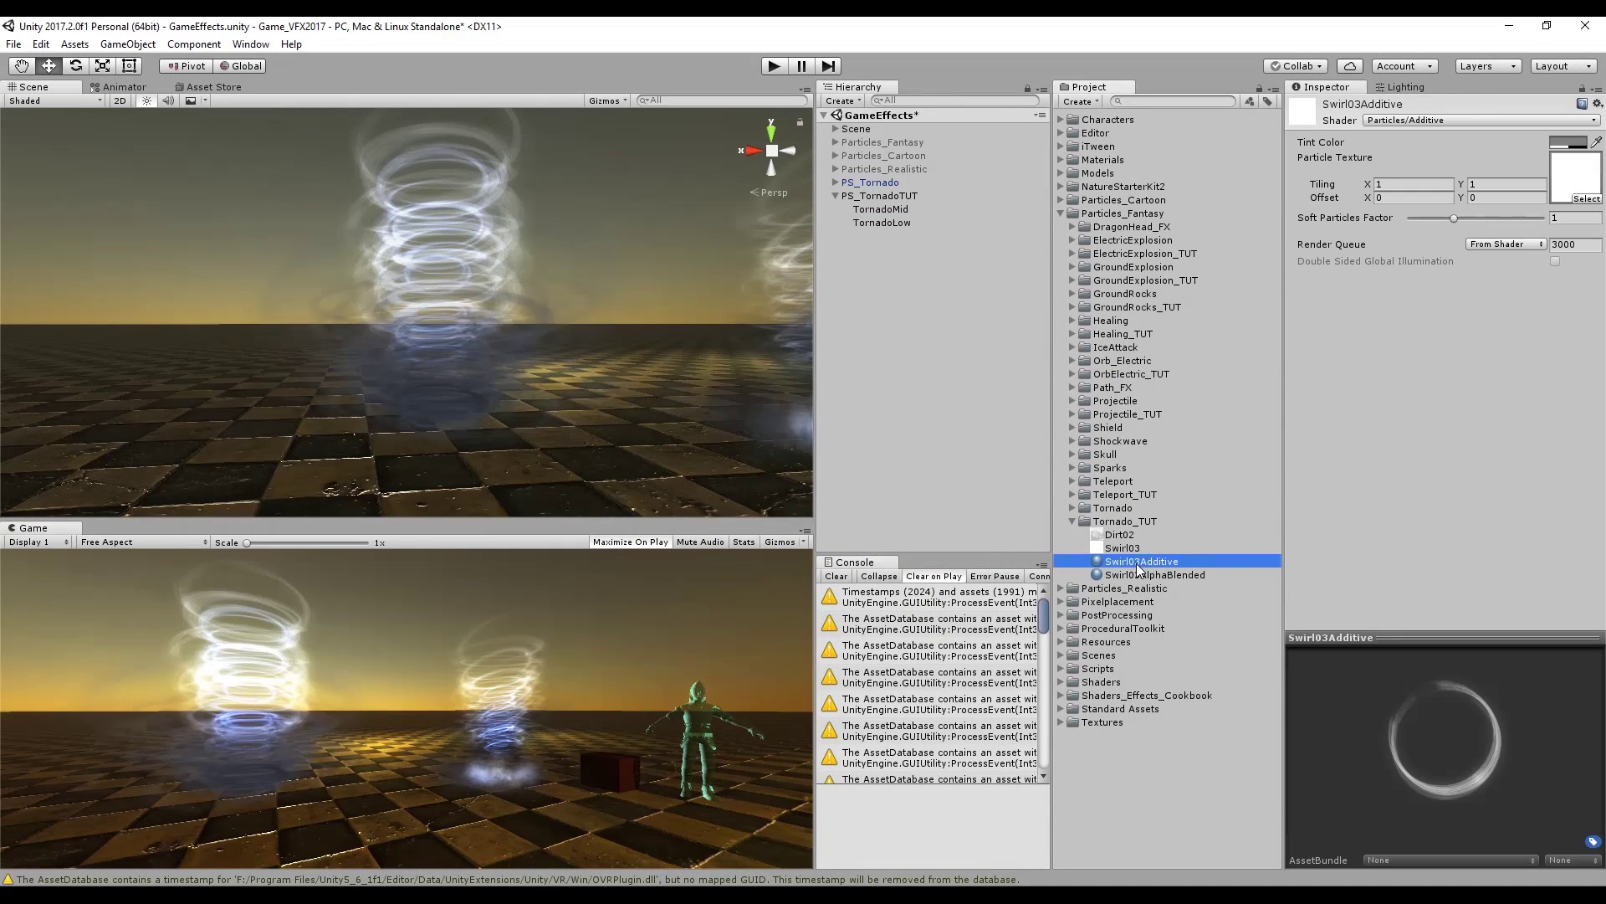
Duplicate the Swirl03AlphaBlended material and rename the copy Dirt02AlphaBlended
left_click(1146, 576)
key("ctrl+d")
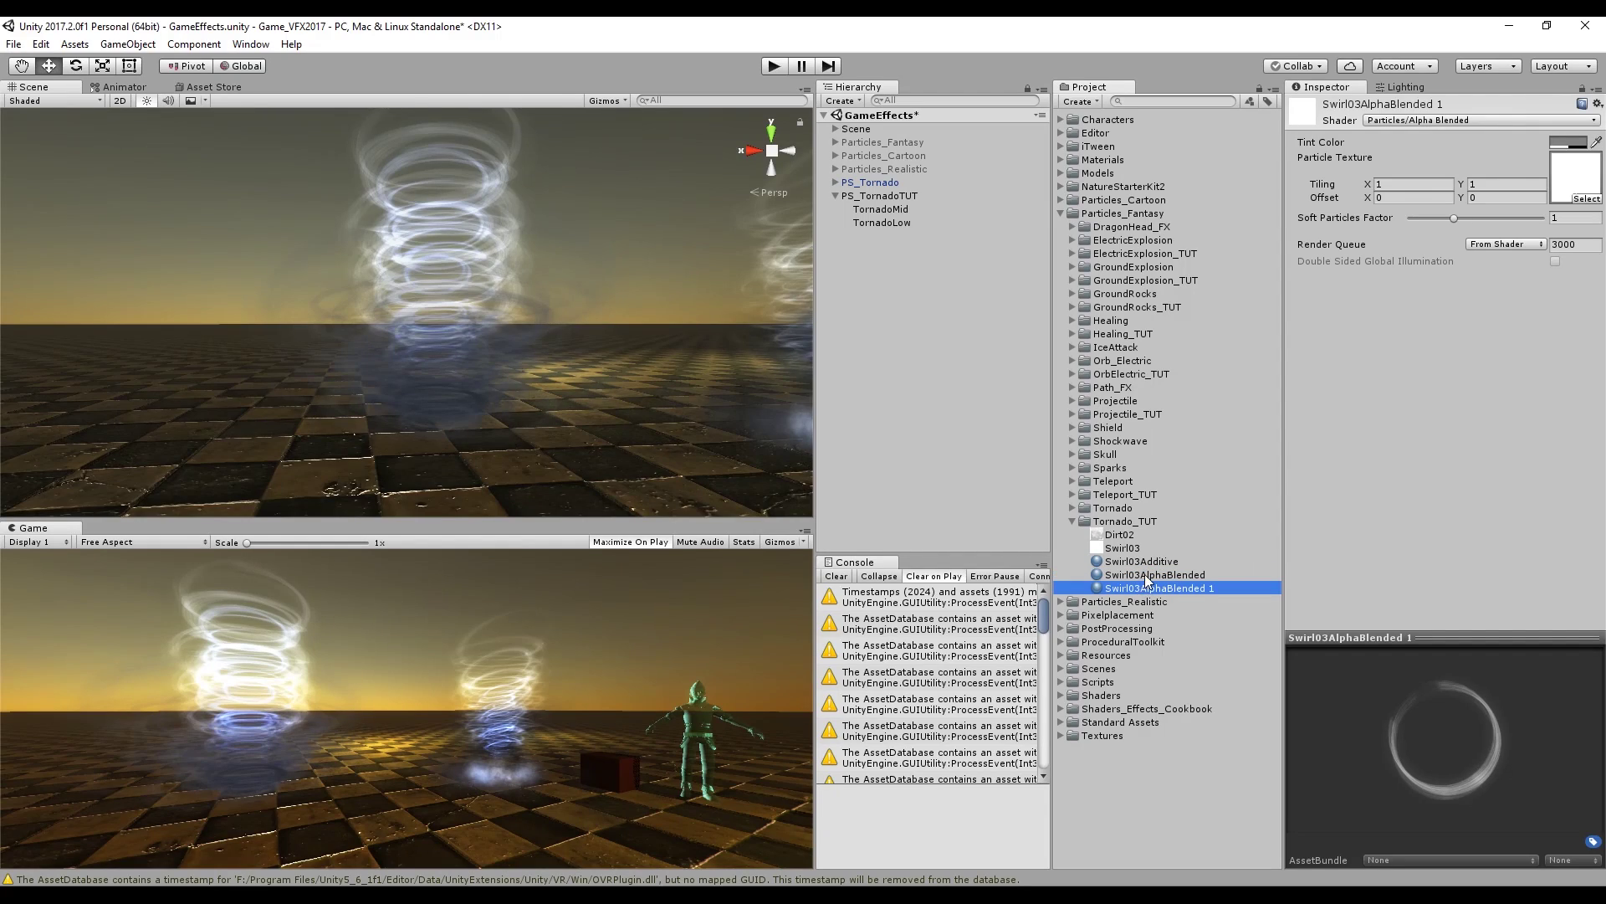
type("Dirt02")
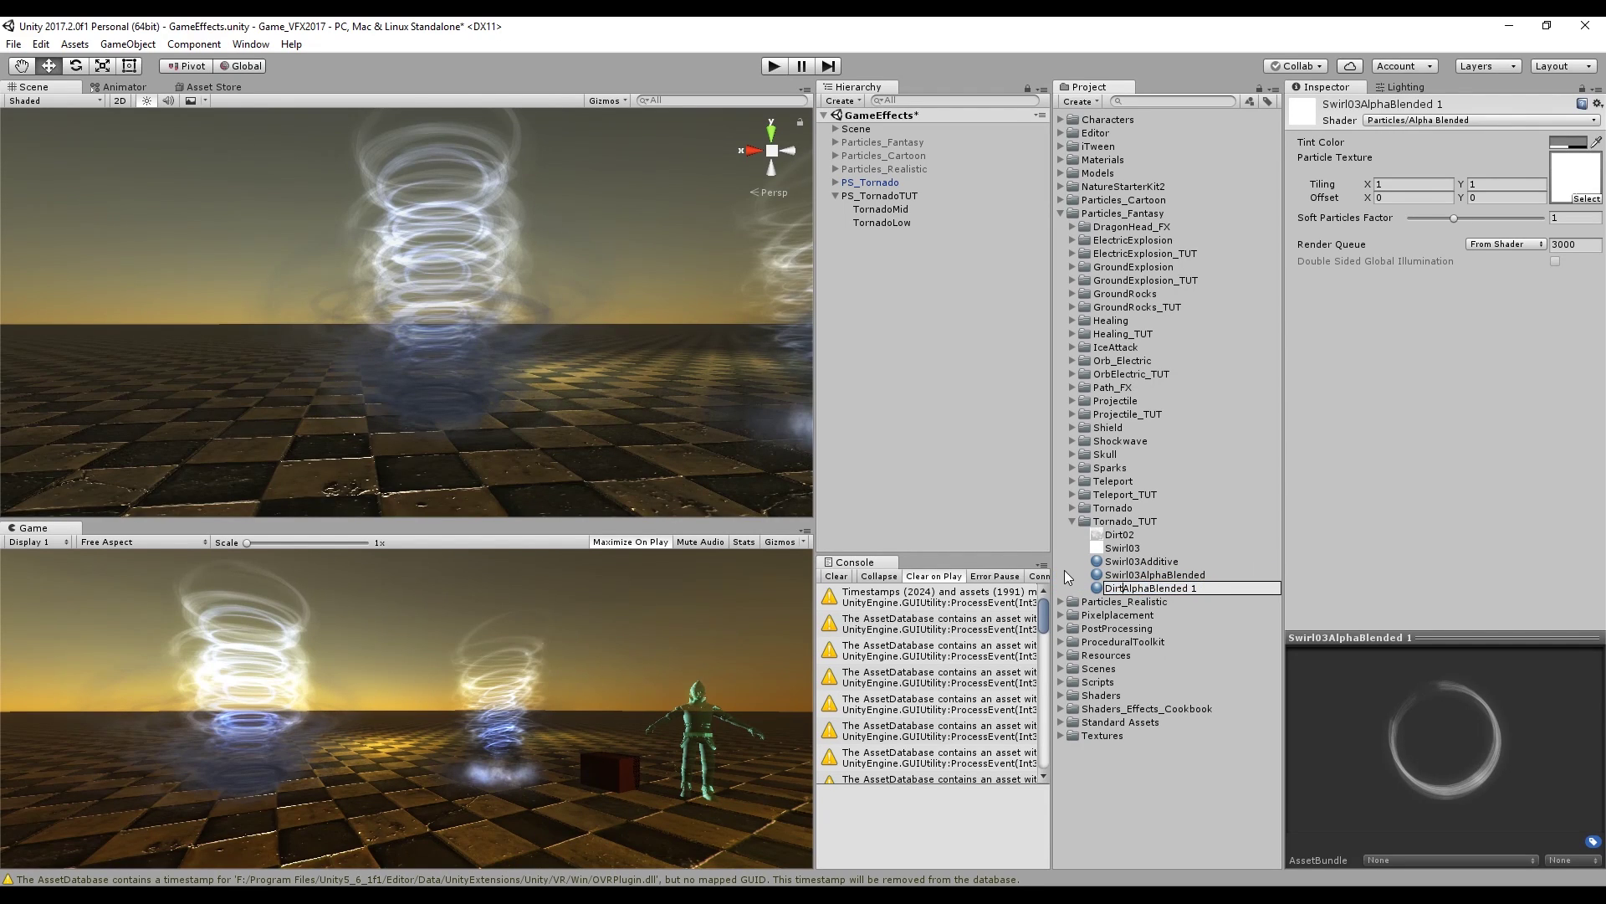
key("End")
key("BackSpace")
key("BackSpace")
key("Return")
Assign the Dirt02 texture as Dirt02AlphaBlended's Particle Texture and apply the material to TornadoLow
left_click_drag(1119, 534, 1575, 199)
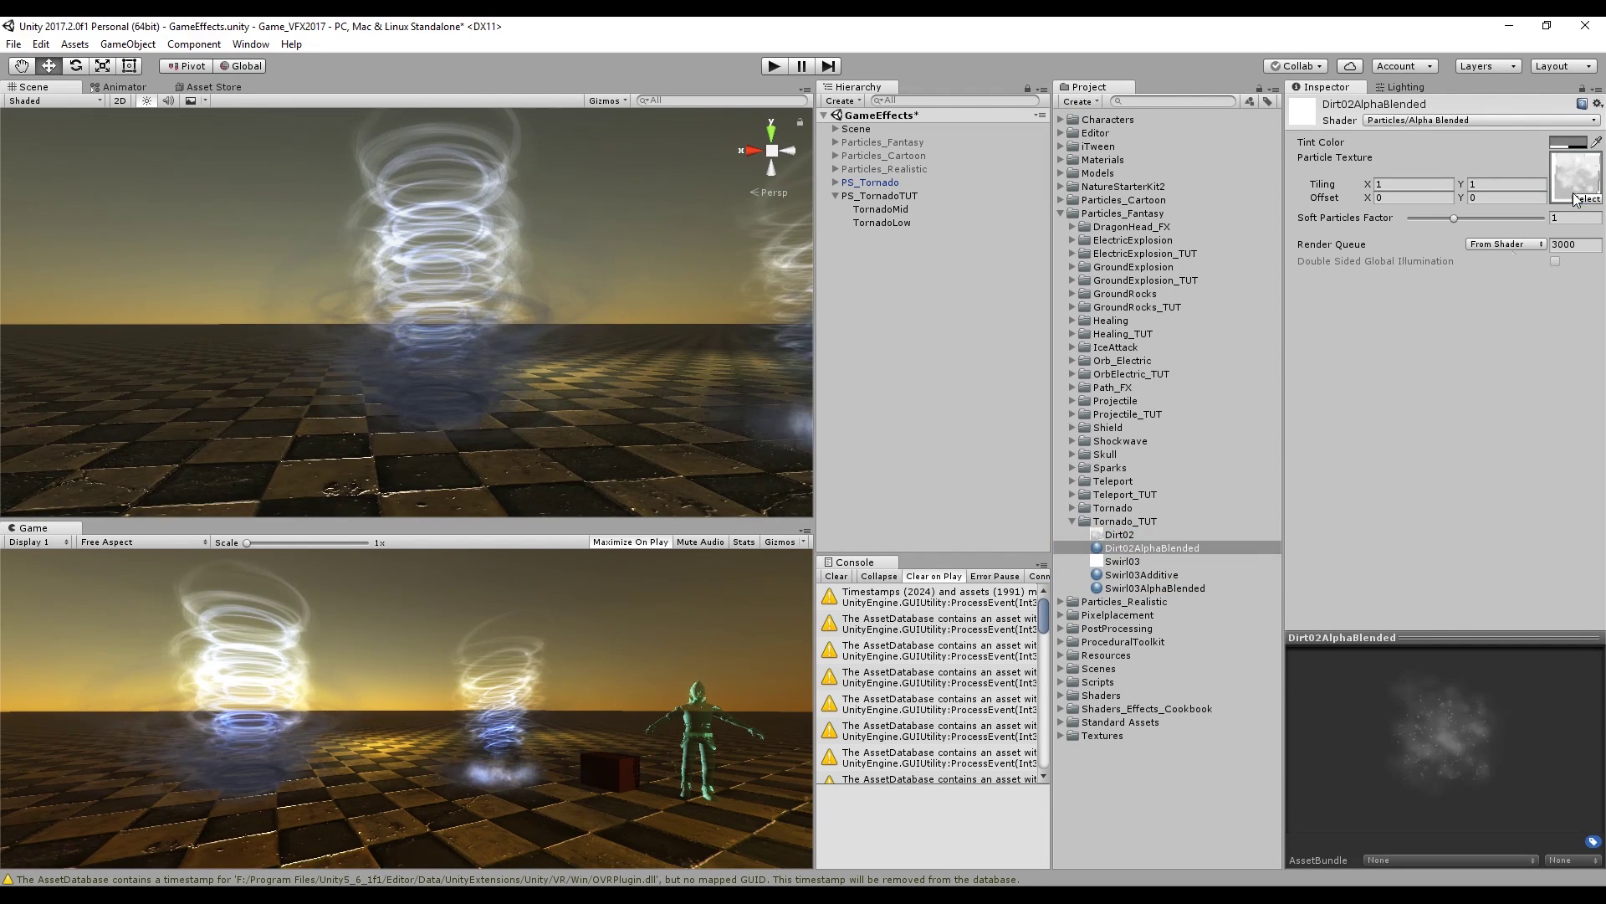
left_click_drag(881, 222, 881, 222)
left_click(882, 223)
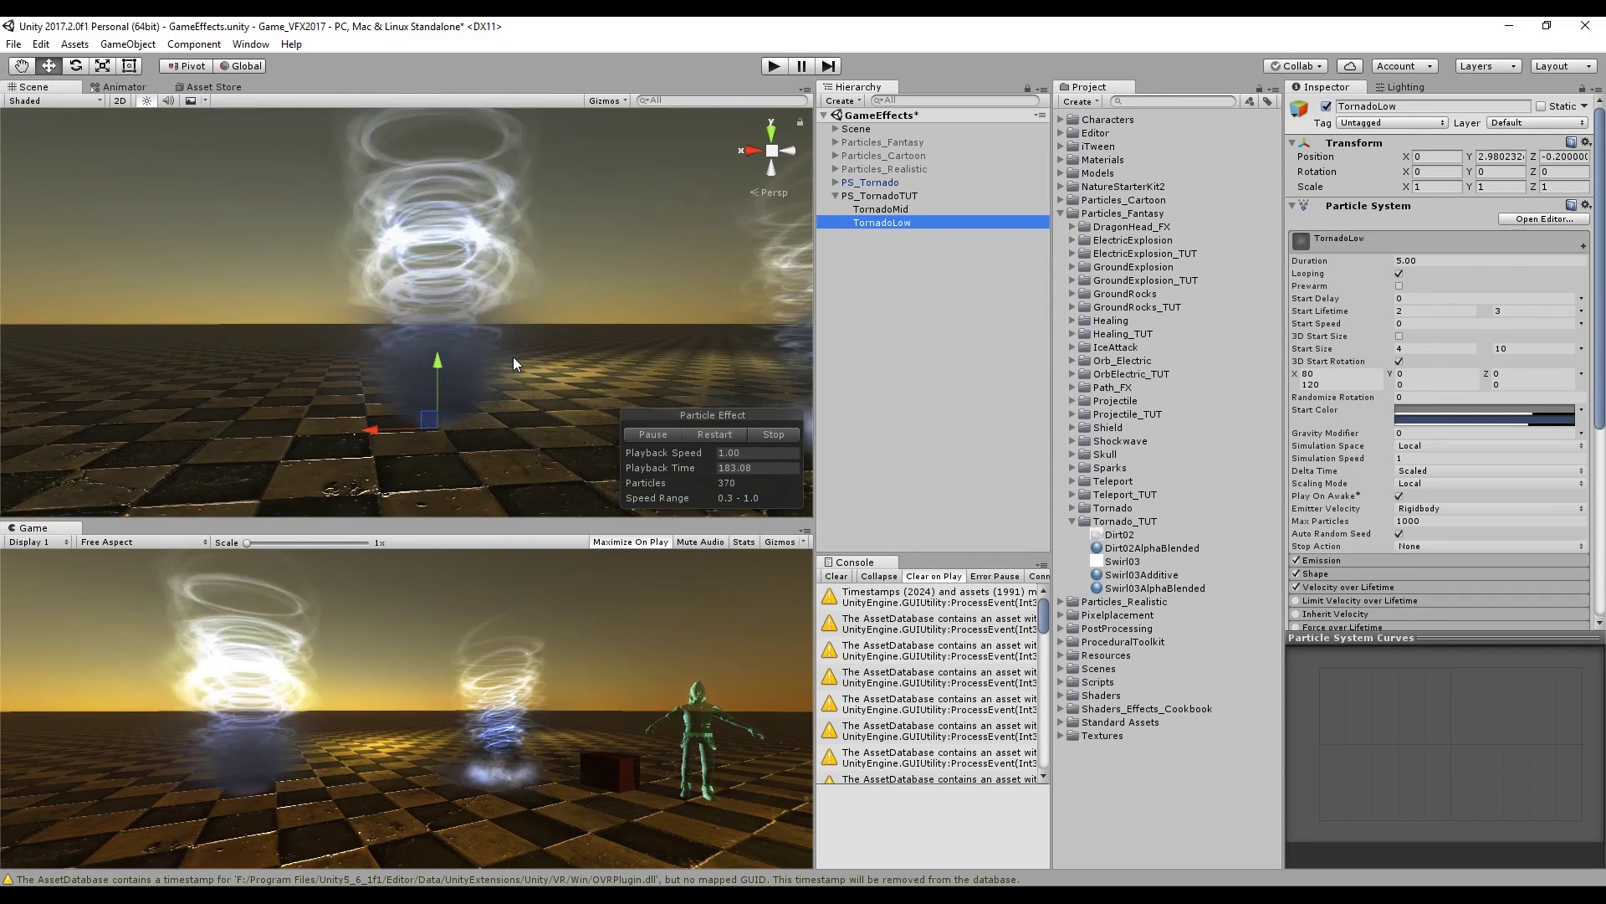
Lower the alpha of both TornadoLow Start Colors, setting the dark blue one to 39486547
left_click(1485, 412)
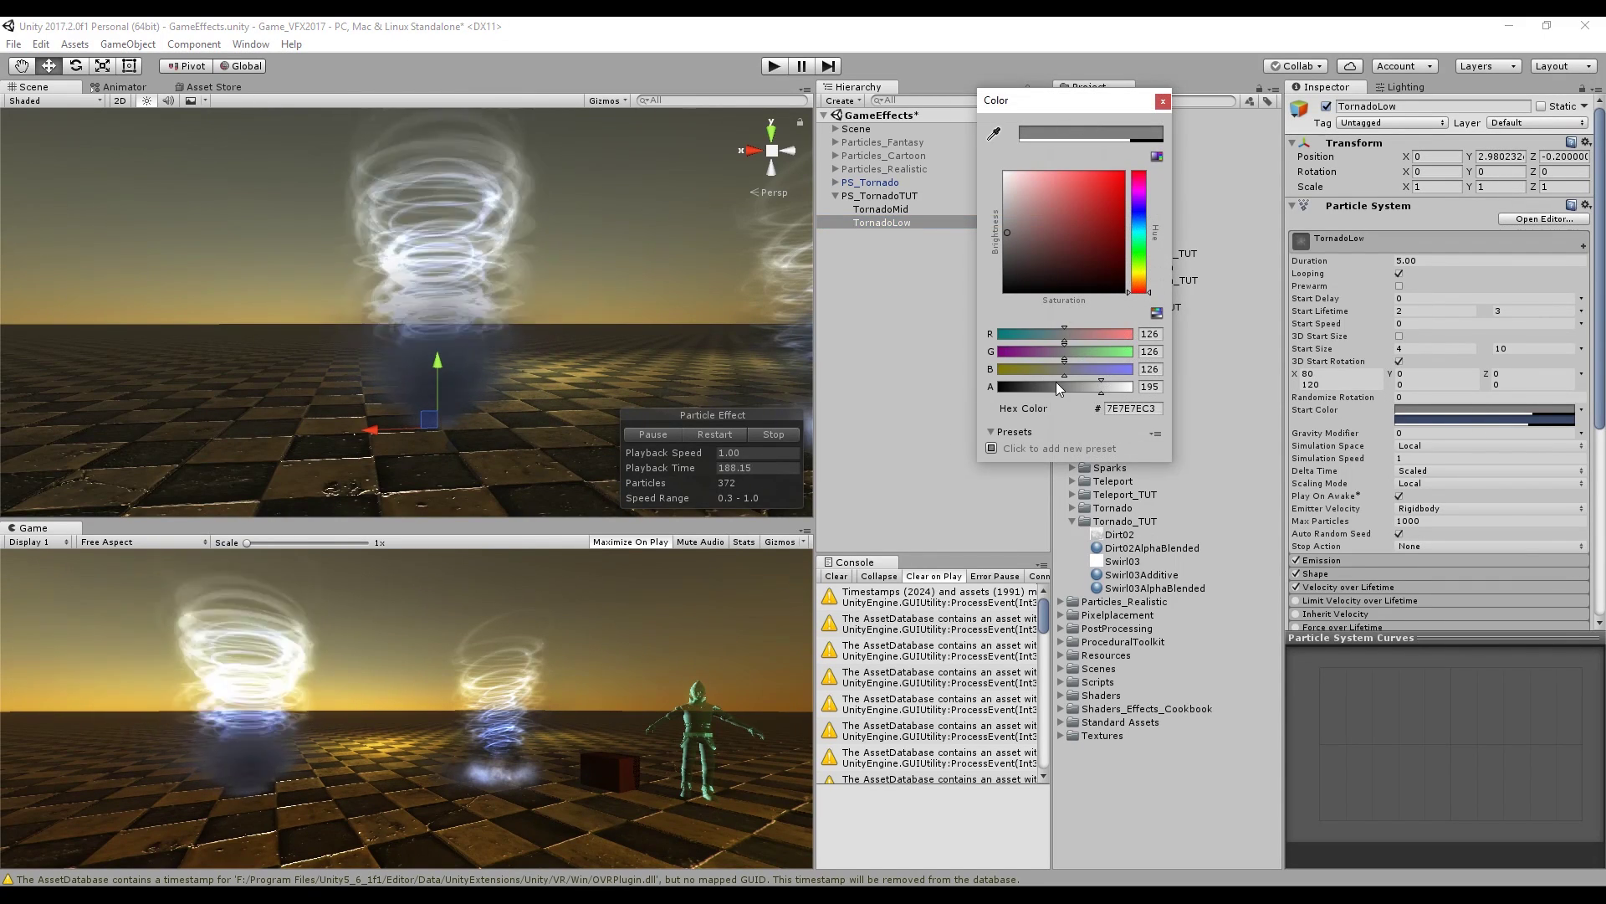
left_click_drag(1056, 385, 1042, 387)
left_click(1132, 409)
type("3948654F")
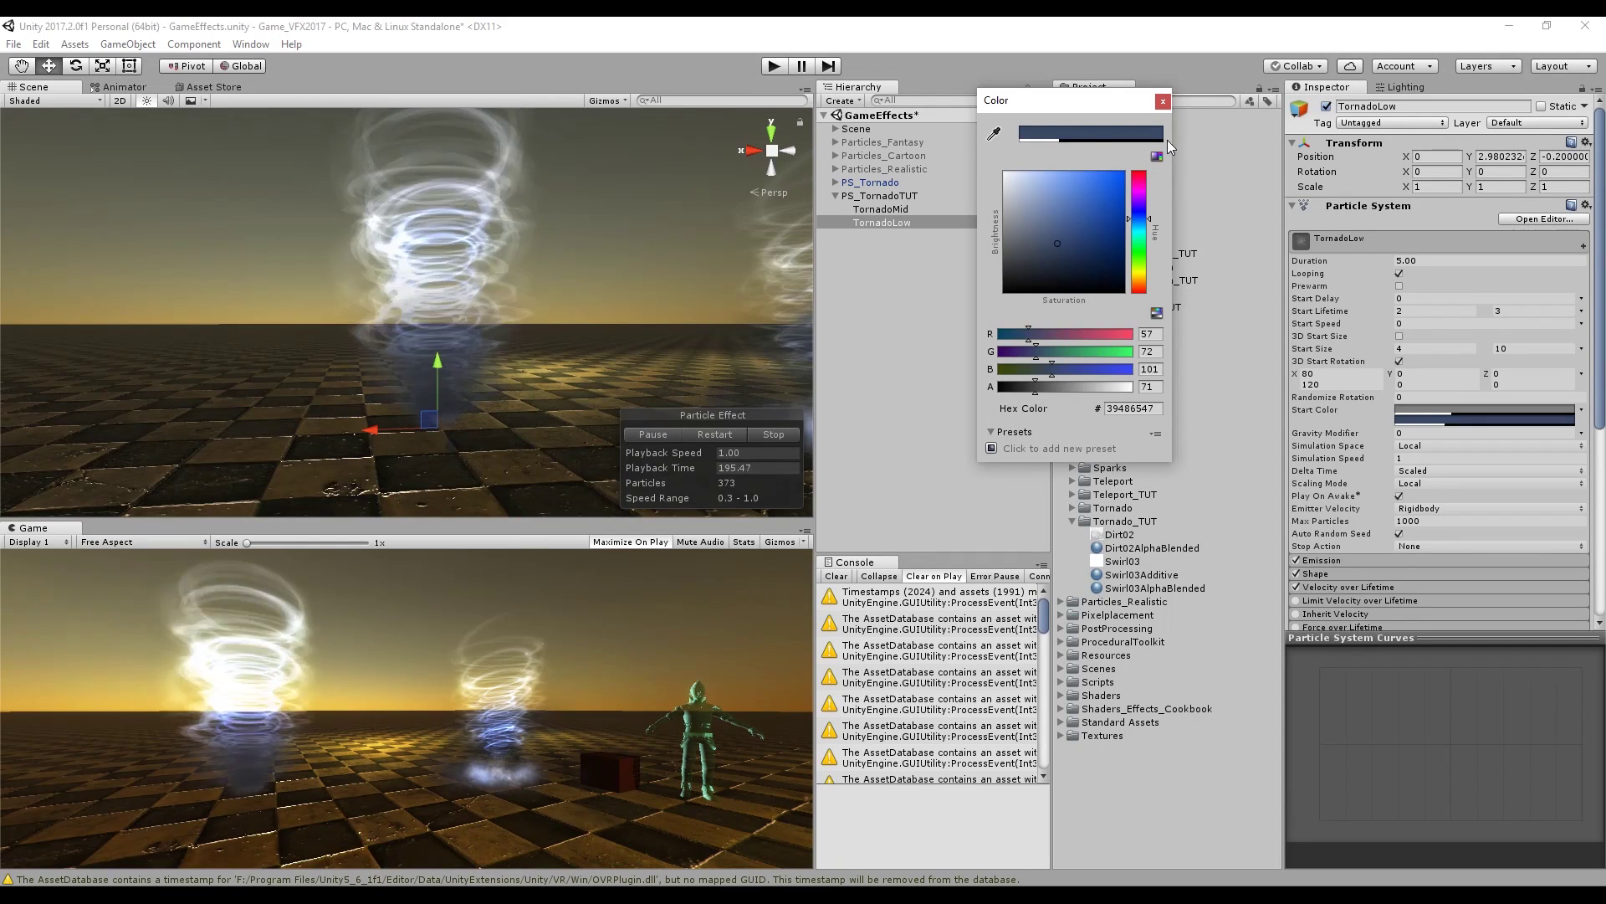
left_click(1164, 100)
Set TornadoLow's Start Size to between 6 and 14
left_click(1533, 348)
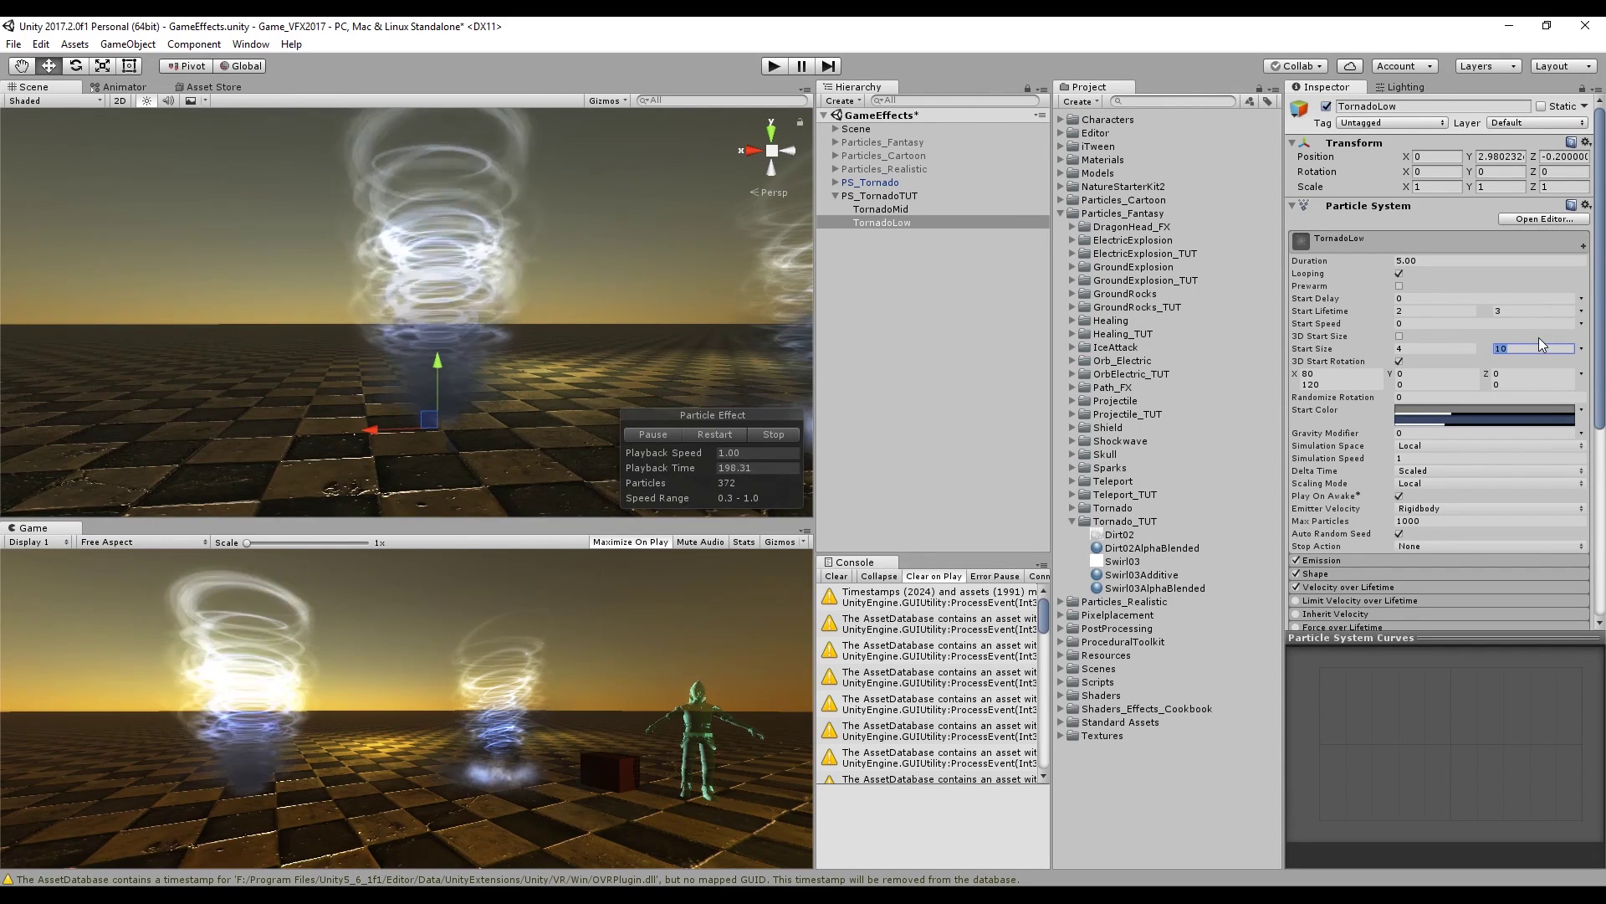
type("12")
key("BackSpace")
type("4")
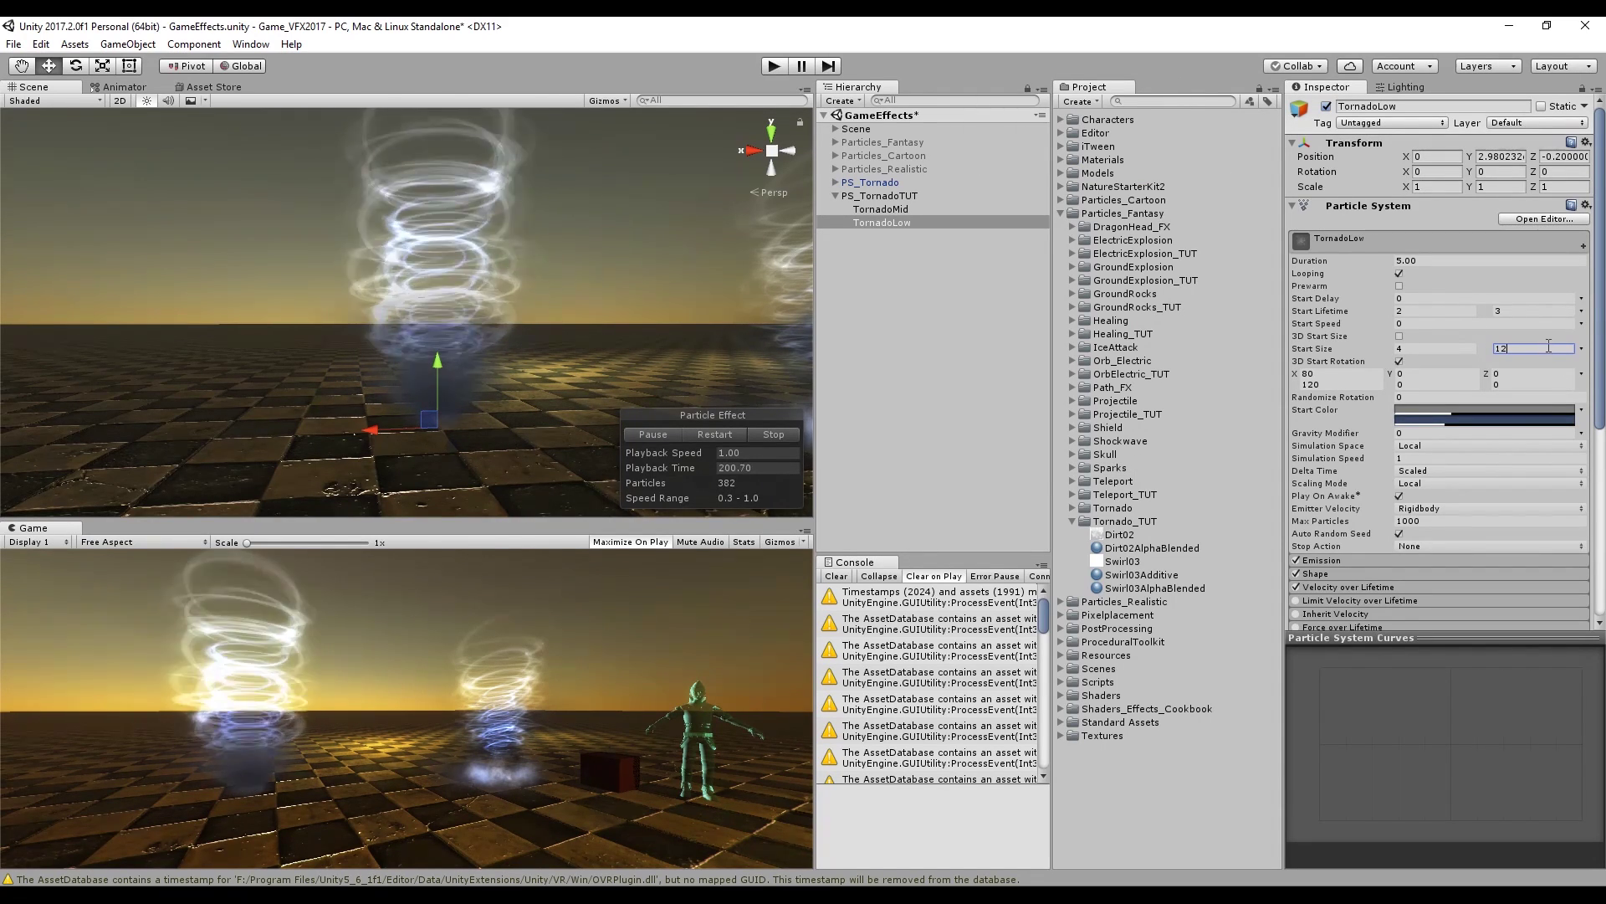
left_click(1417, 349)
type("8")
key("BackSpace")
type("6")
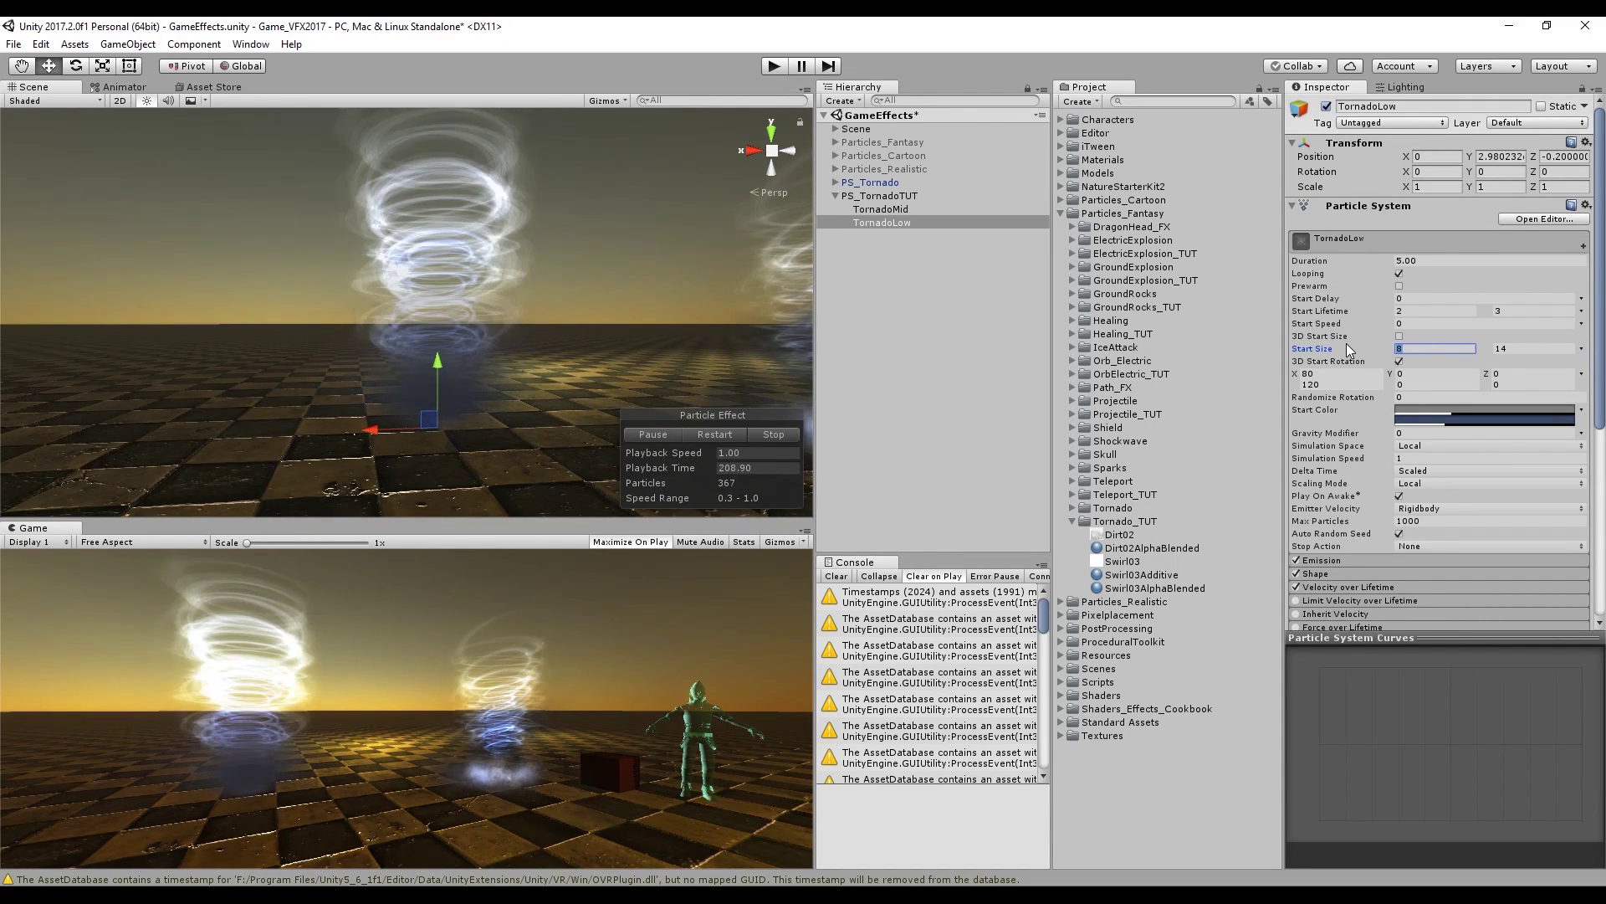
key("Return")
Set TornadoLow's Emission Rate over Time to 100
scroll(1414, 538, "down", 3)
left_click(1405, 509)
left_click(1437, 525)
type("100")
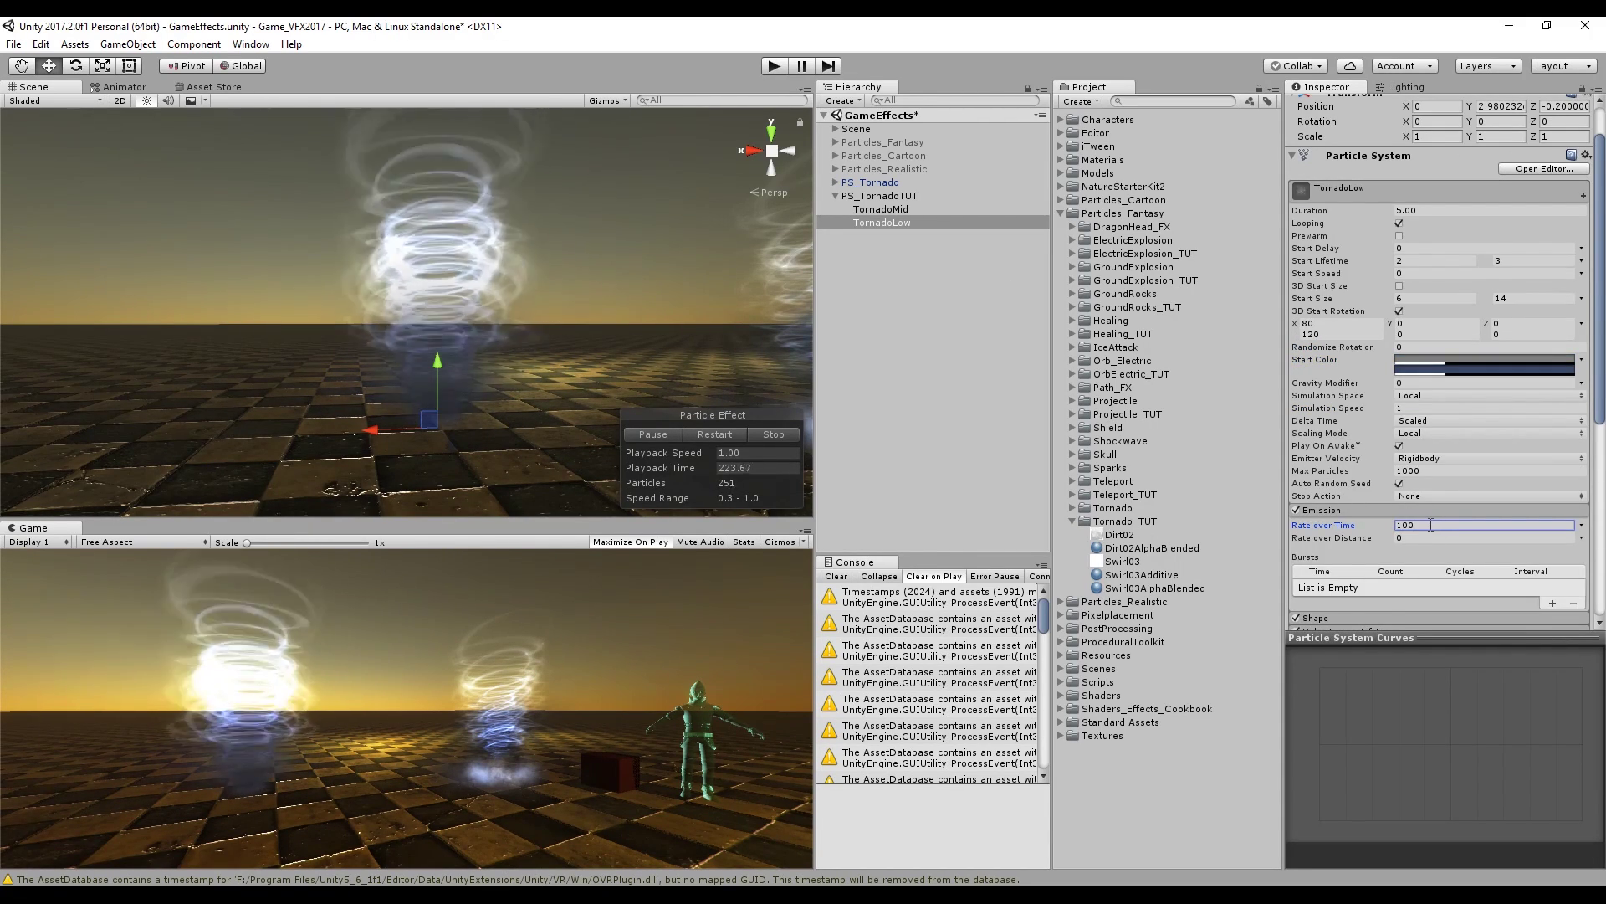
scroll(1429, 524, "down", 6)
left_click(1409, 410)
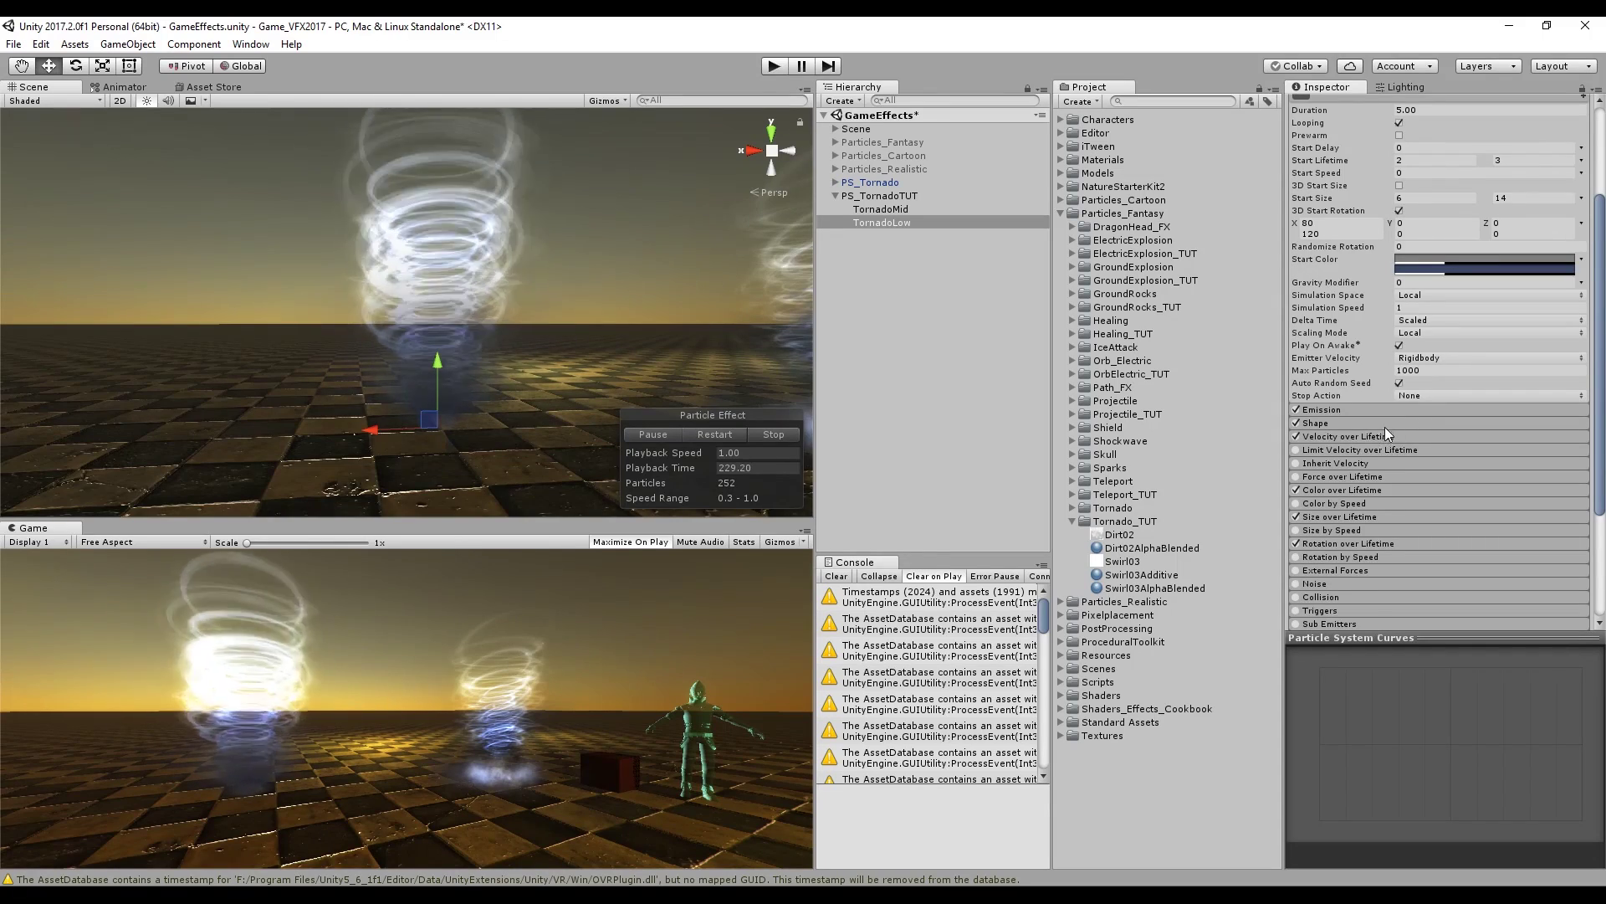
Set the Radius of TornadoLow's cone emission Shape to 0.25
left_click(1384, 423)
left_click(1434, 461)
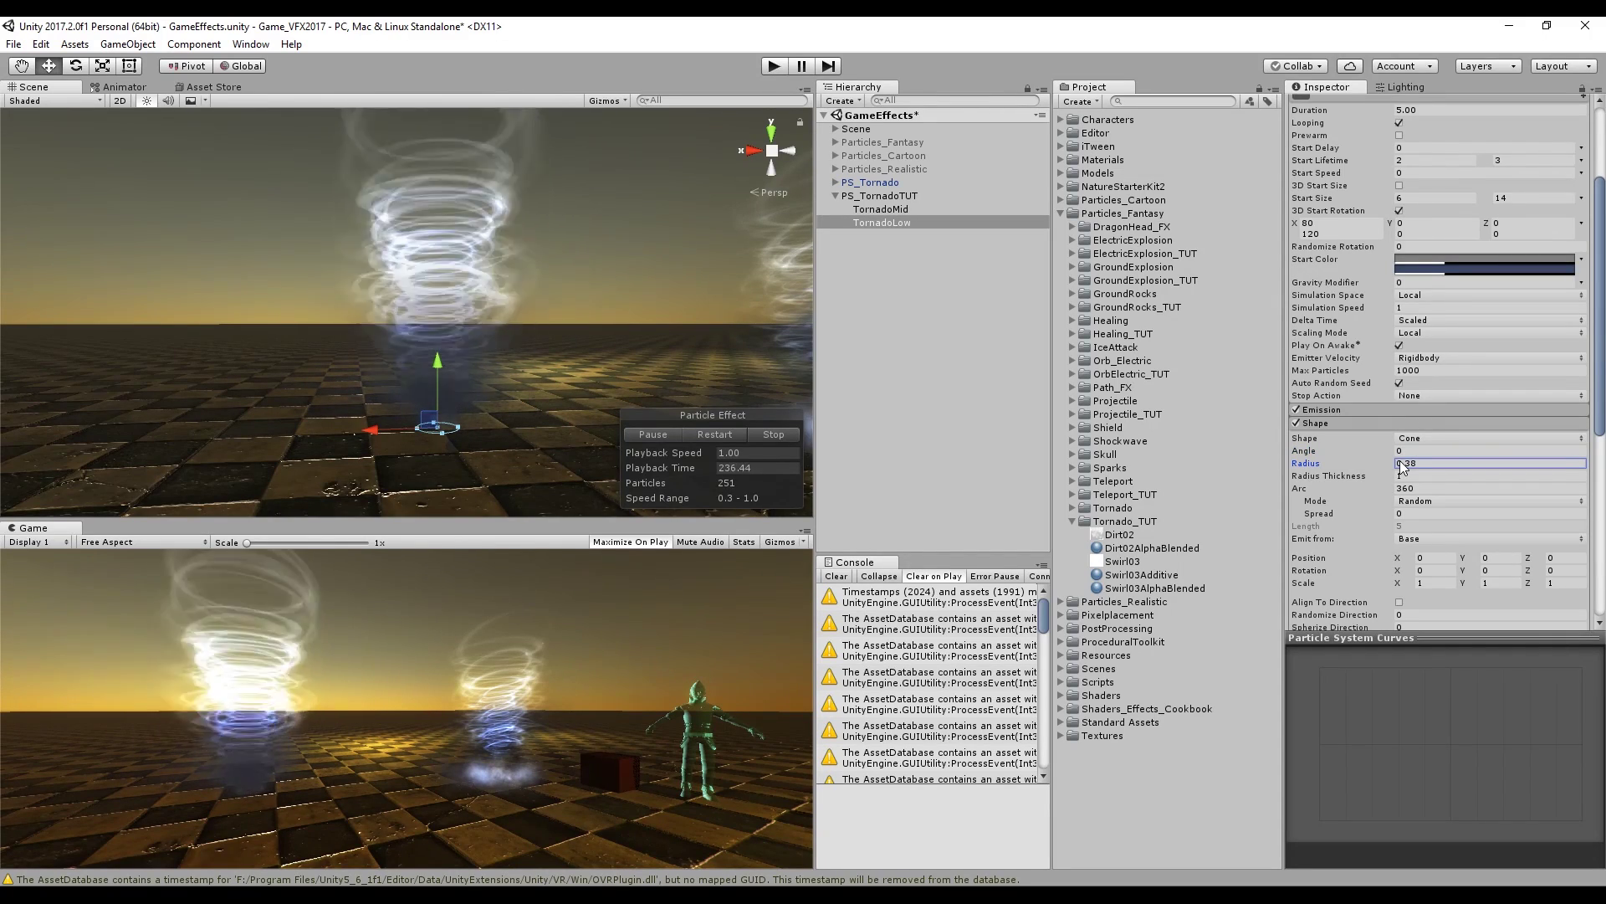
key("BackSpace")
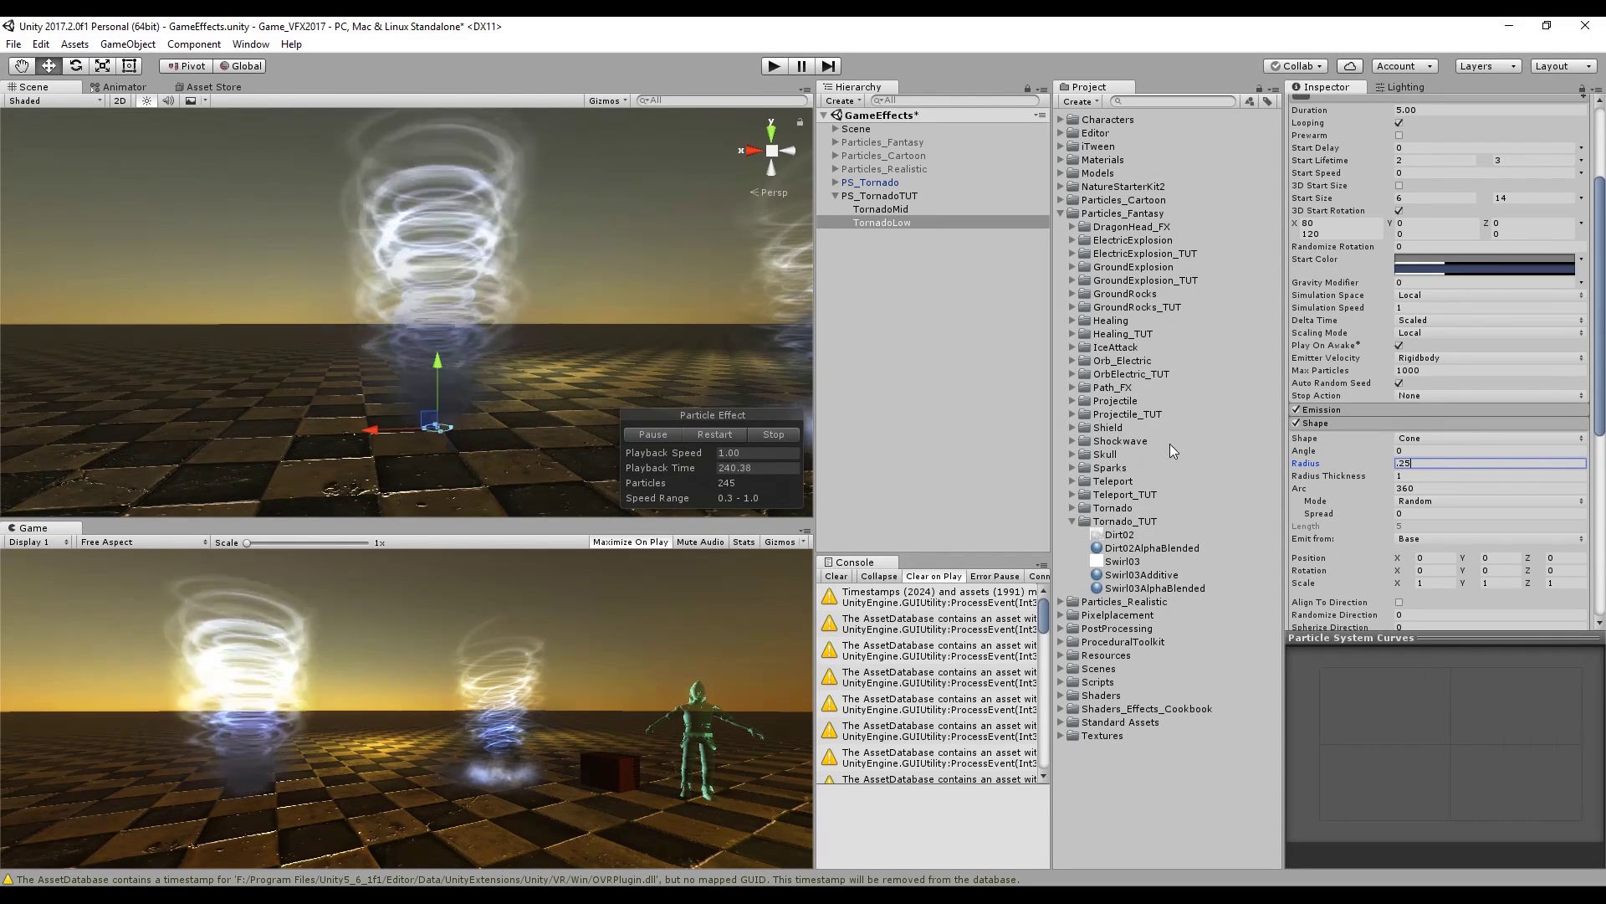
left_click(1360, 424)
Set the upper Y value of TornadoLow's Velocity over Lifetime to 0.8
left_click(1352, 335)
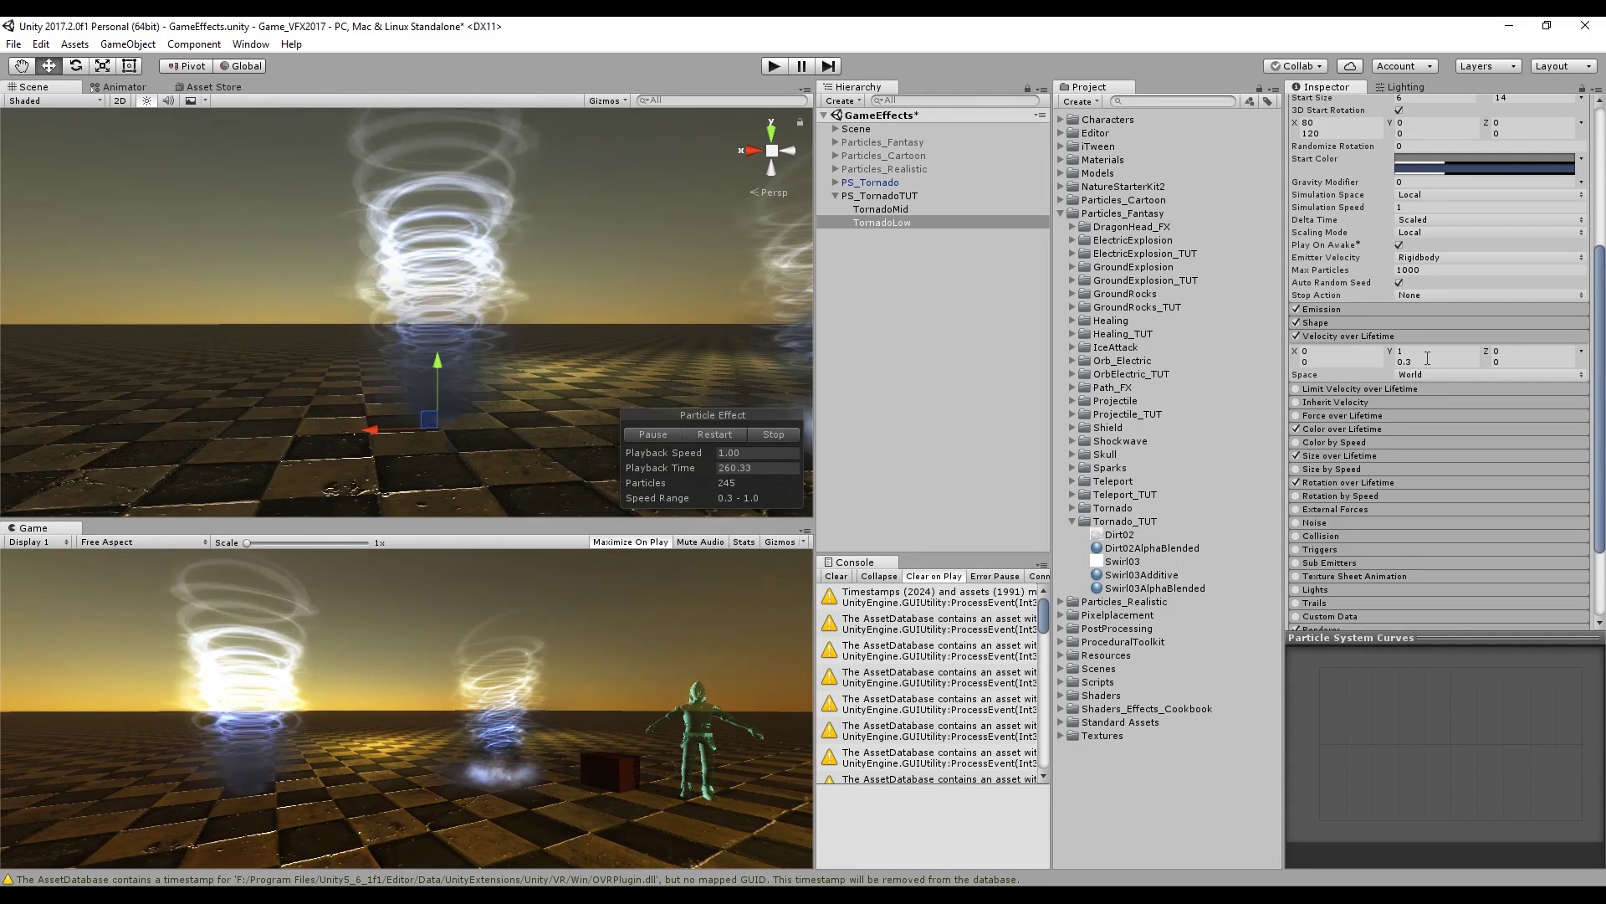
left_click(1427, 351)
type(".8")
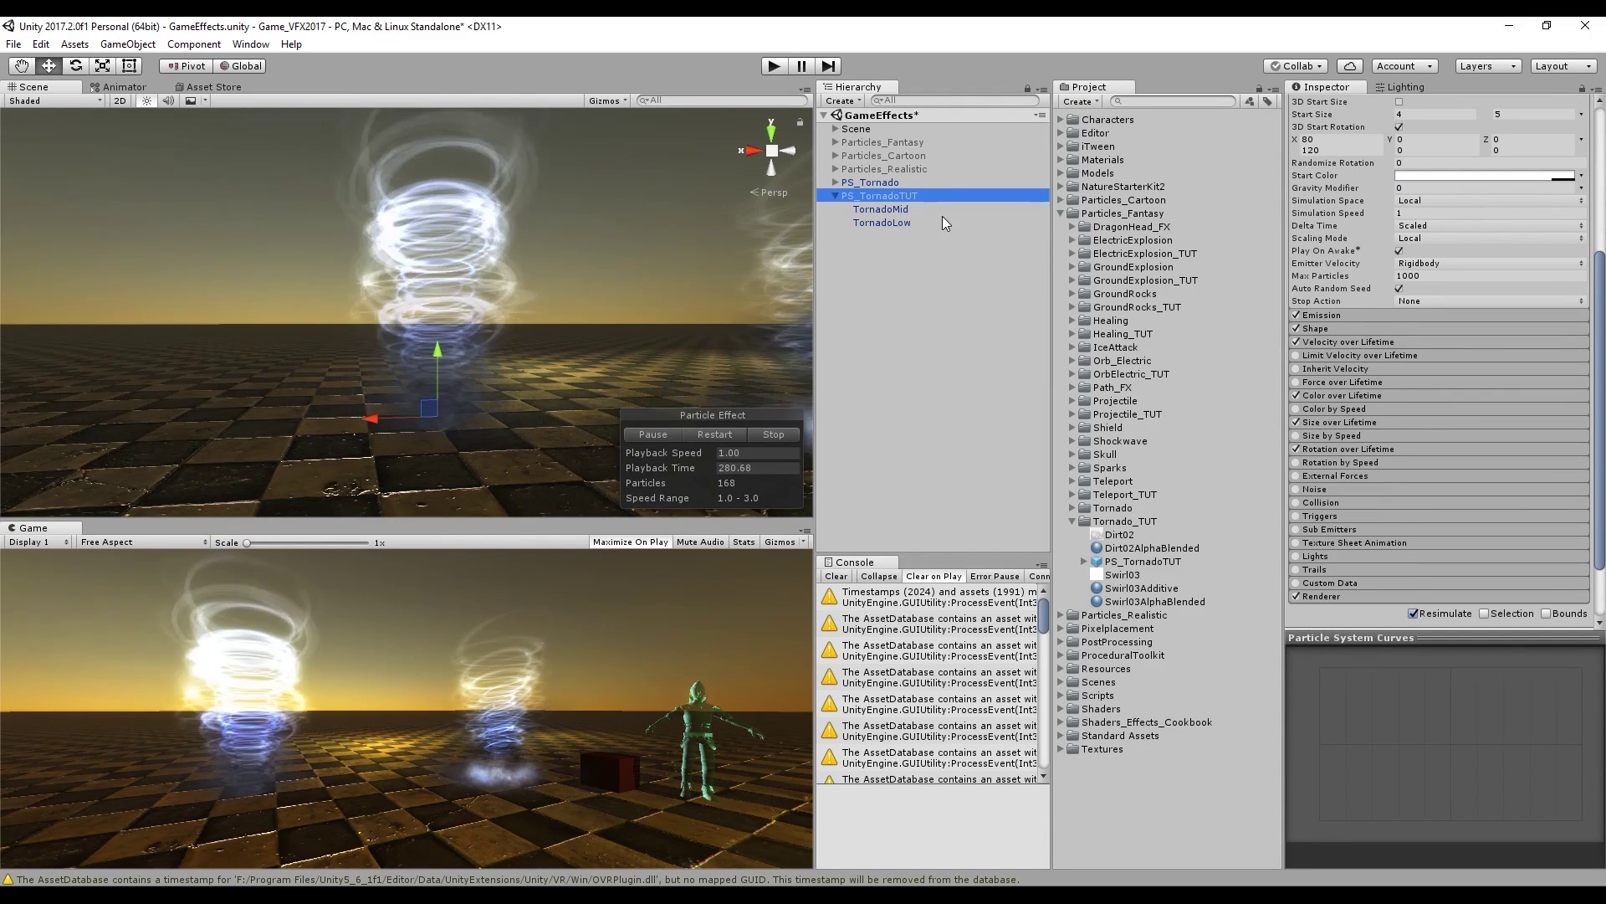
Add a new particle system as a child of PS_TornadoTUT and name it Particles
right_click(910, 198)
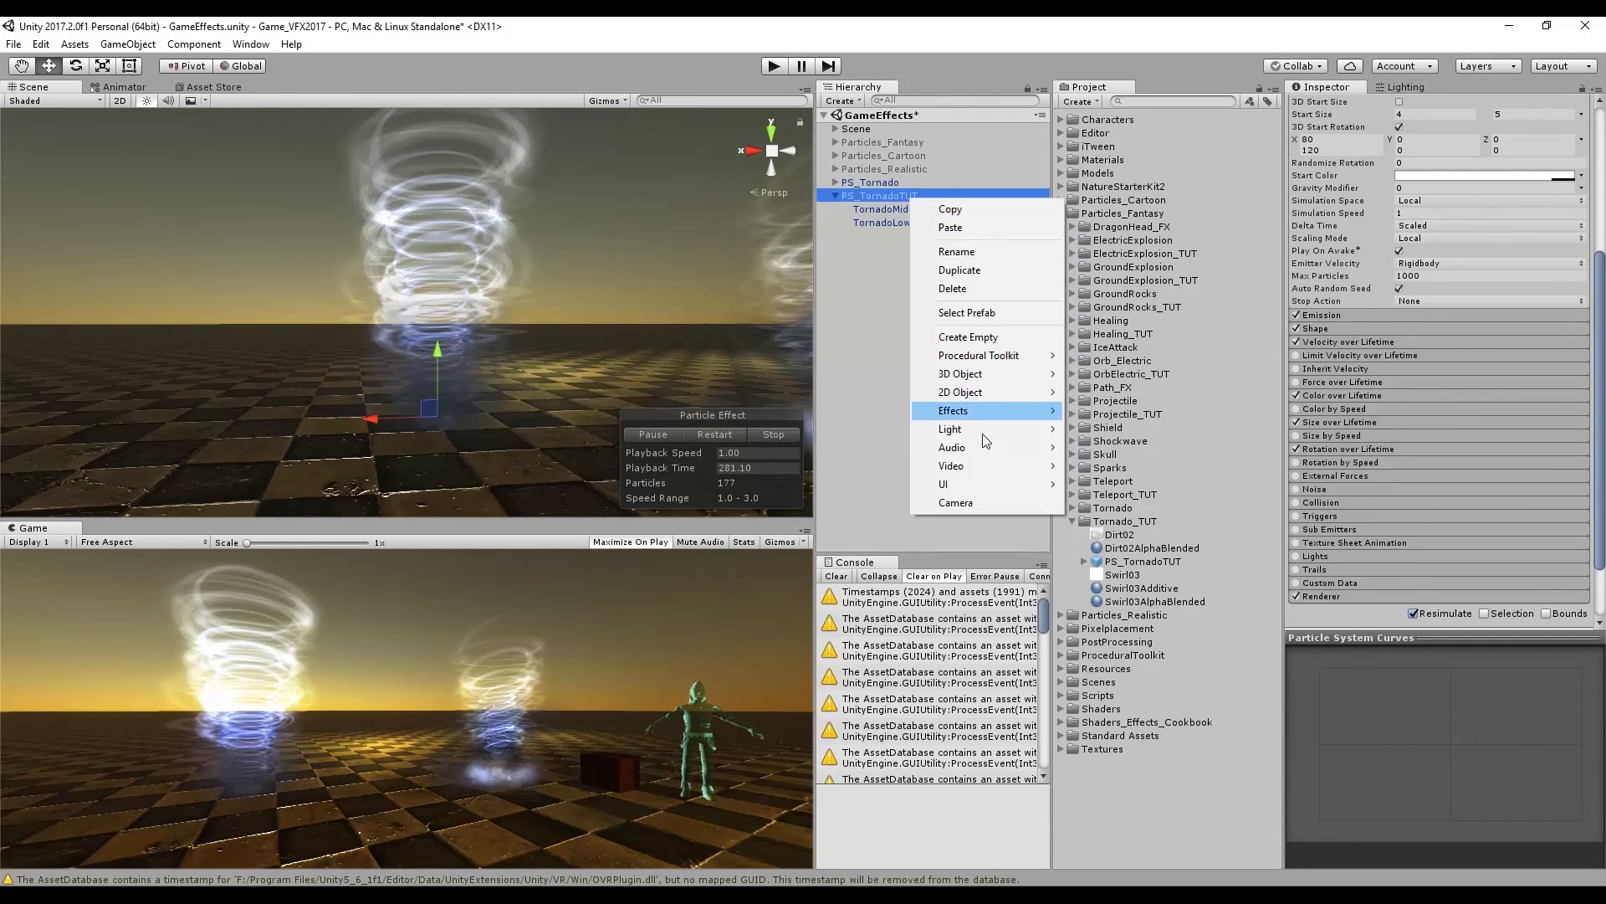
mouse_move(954, 410)
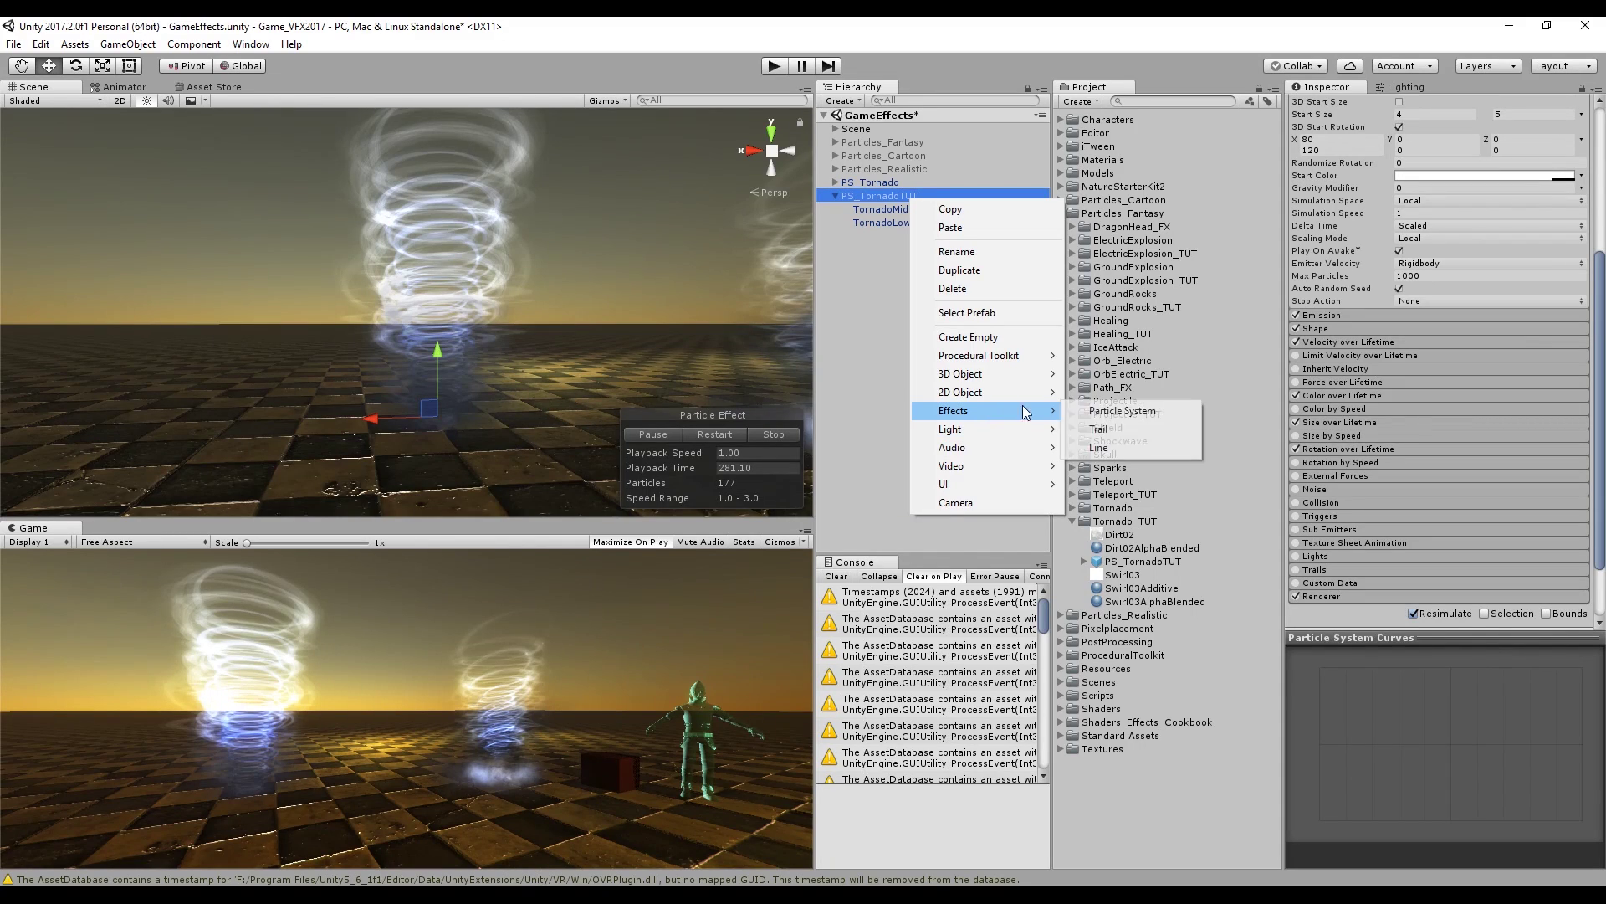
left_click(1113, 410)
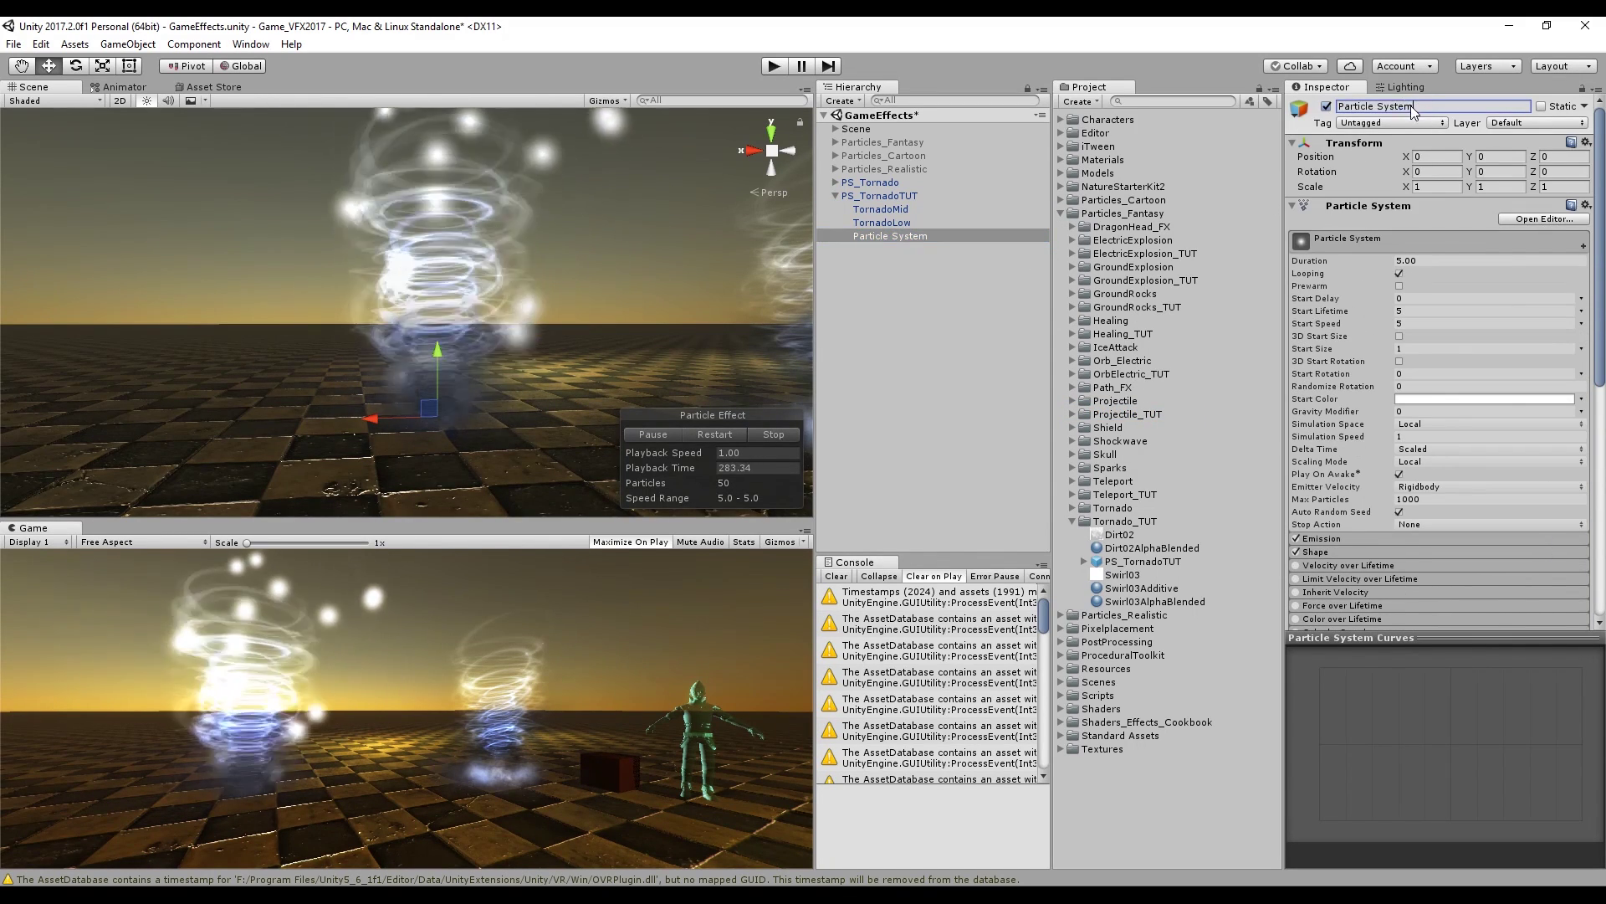
Set Particles' Start Lifetime to Random Between Two Constants, 0.8 and 2.5
left_click(1581, 311)
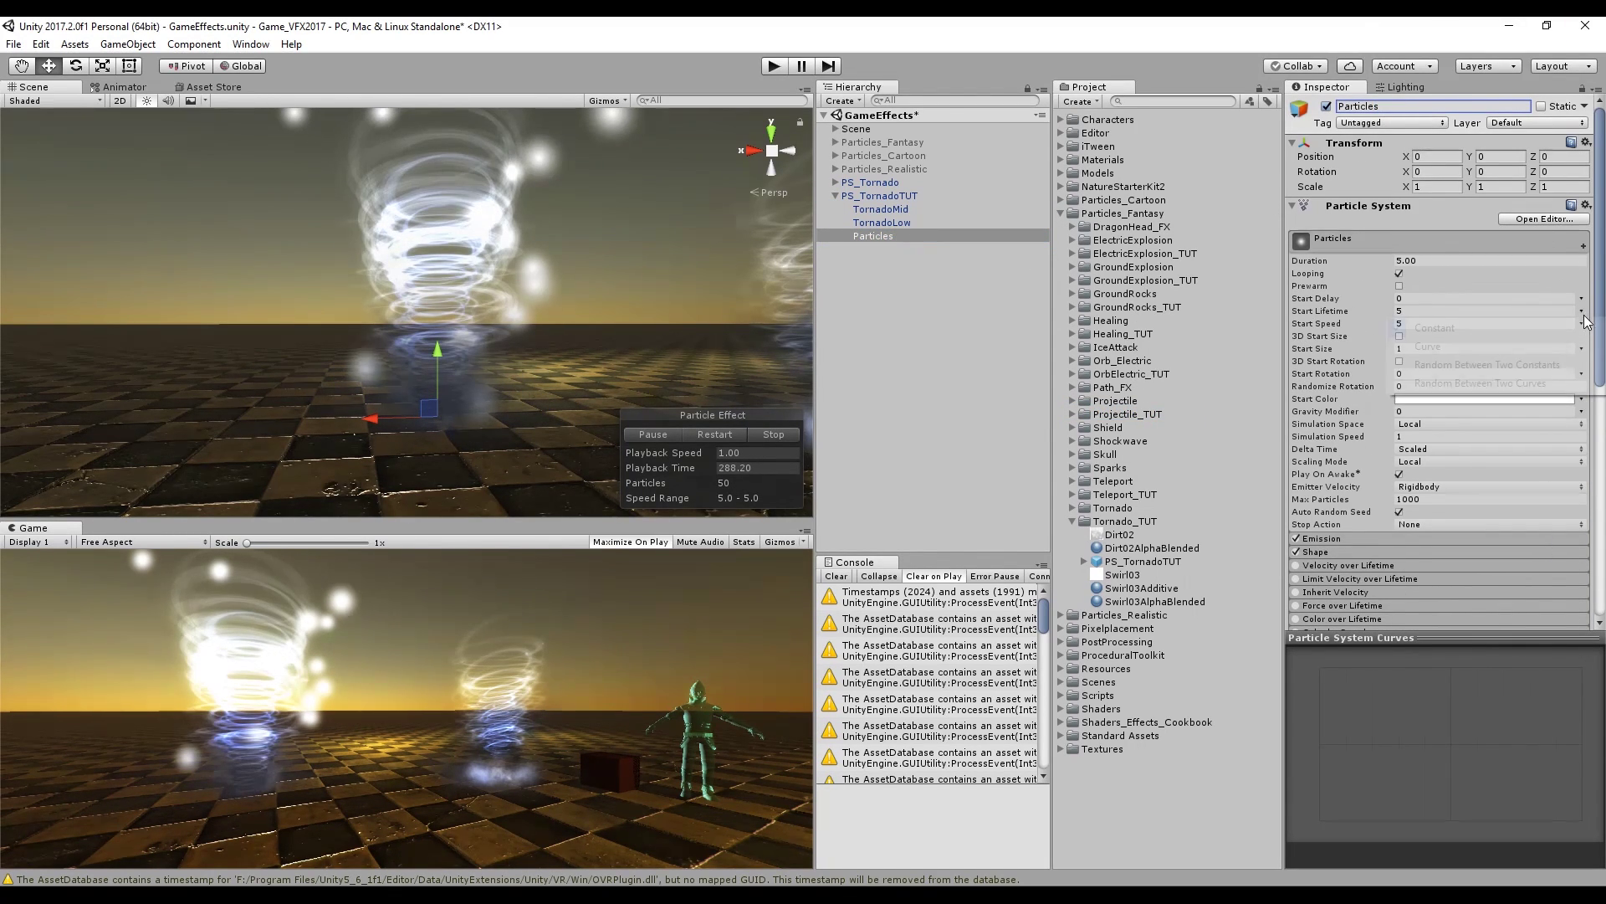
left_click(1472, 366)
left_click(1460, 310)
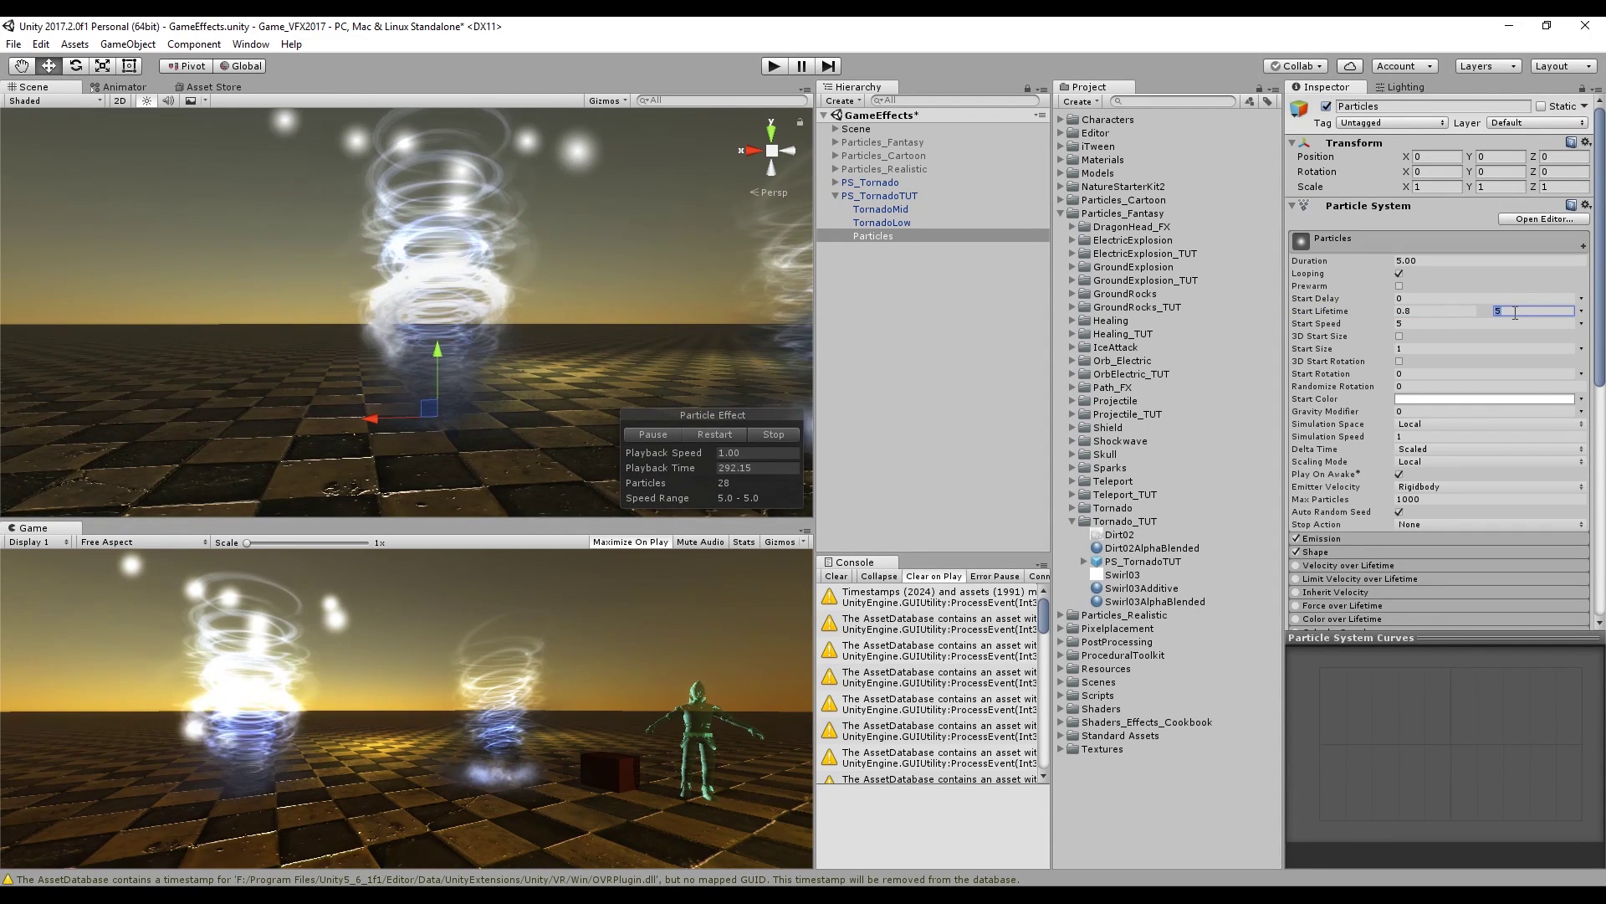
Set Particles' Start Speed to Random Between Two Constants, 1 and 3
left_click(1581, 323)
left_click(1439, 369)
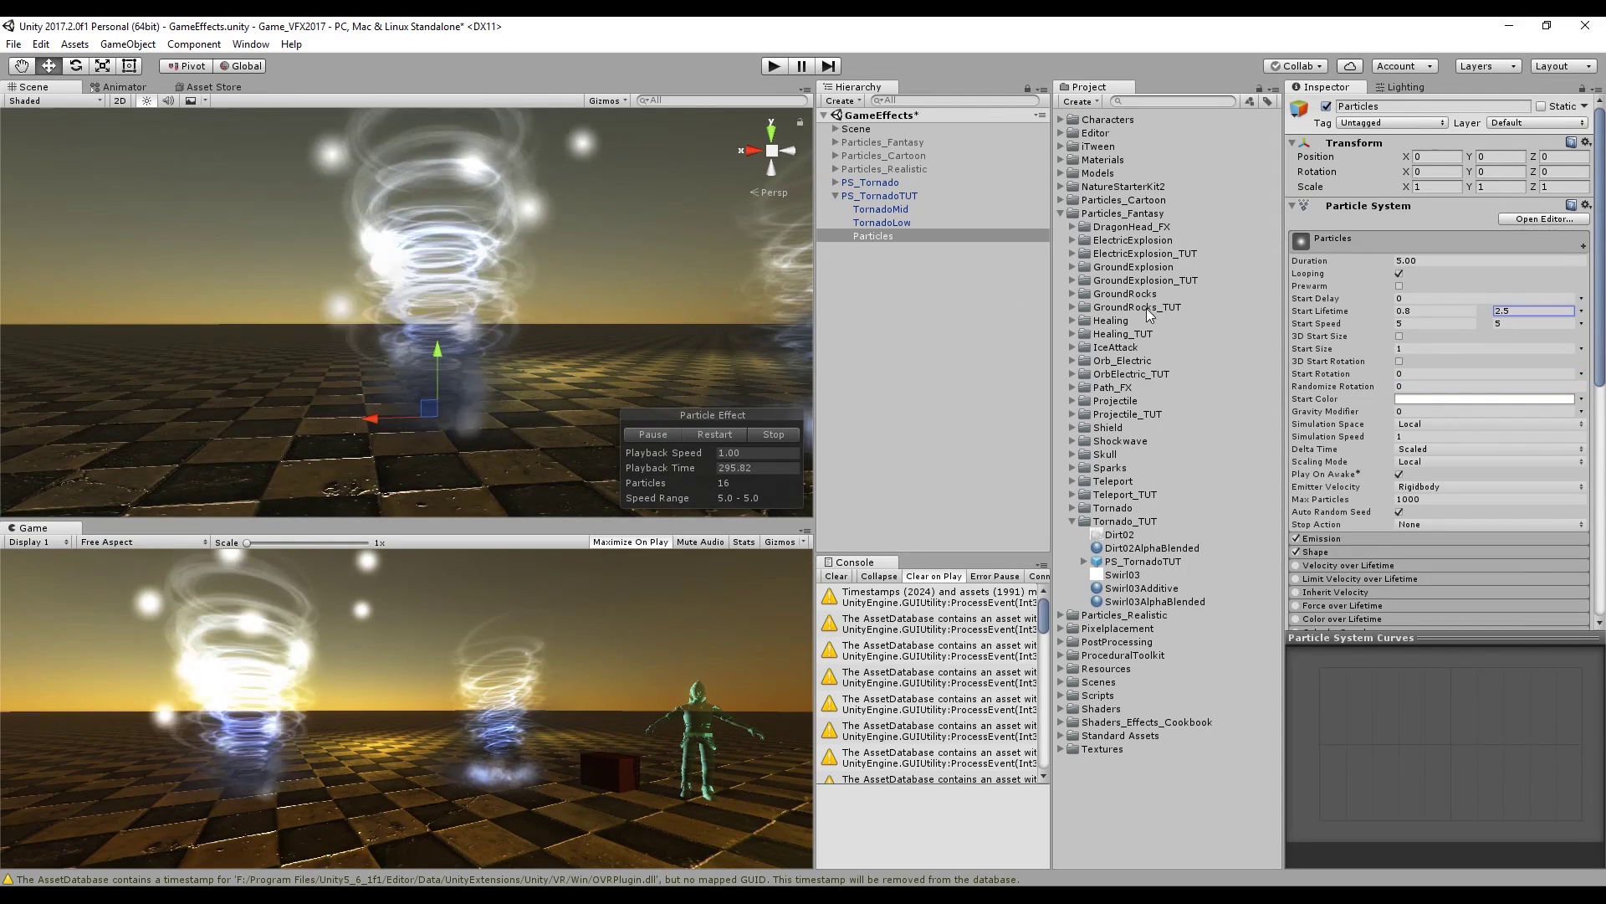
left_click(1460, 323)
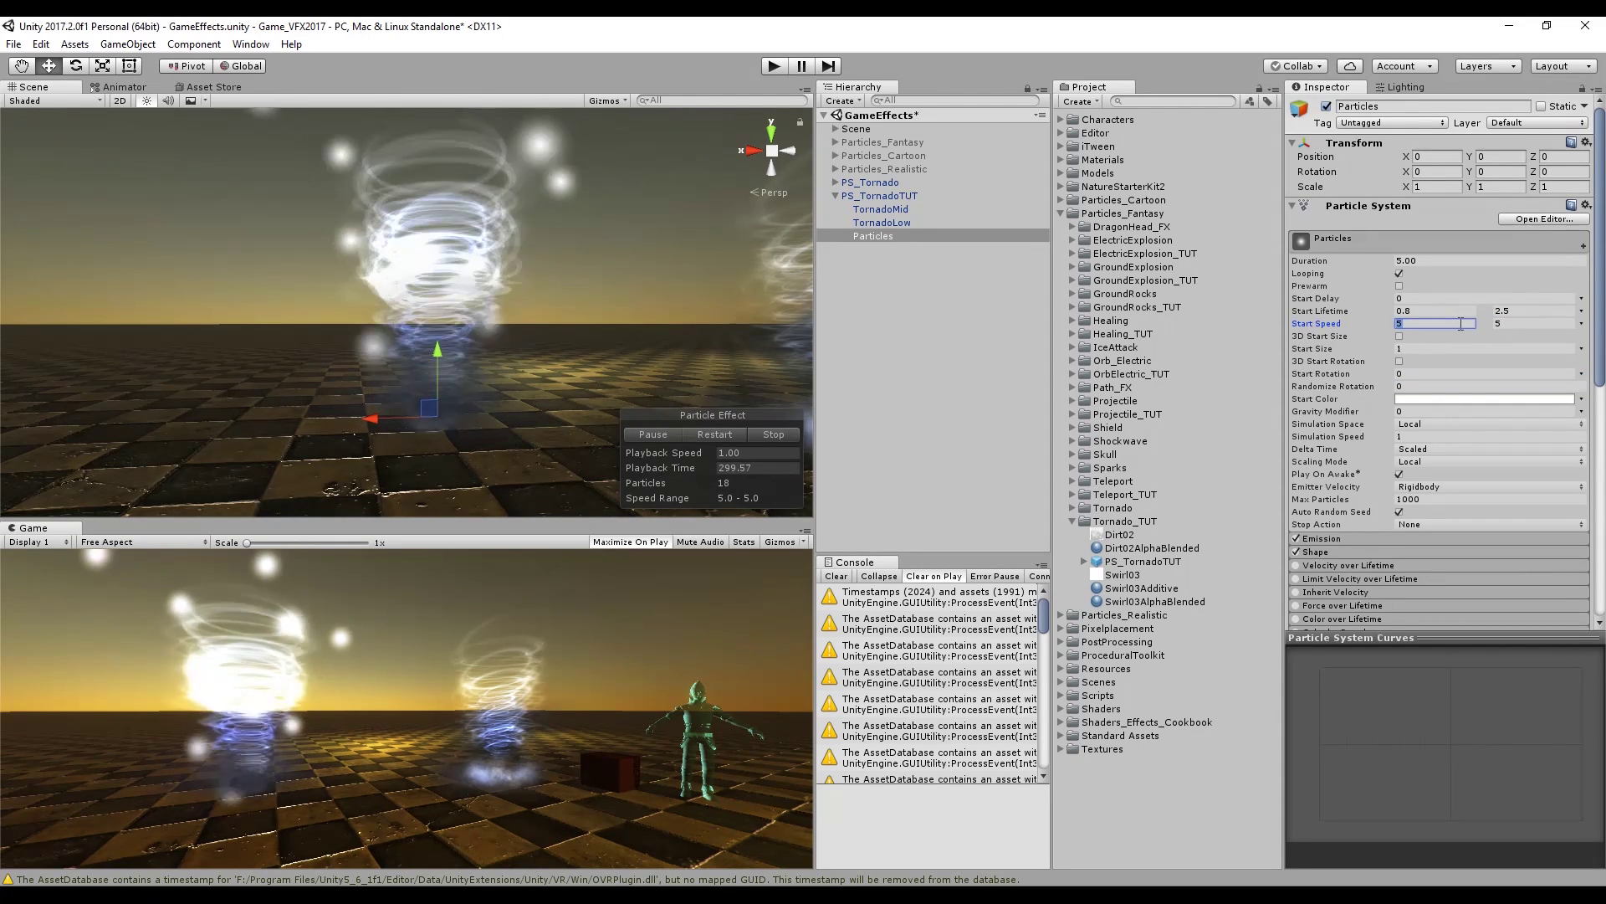
type("1")
left_click(1509, 324)
type("3")
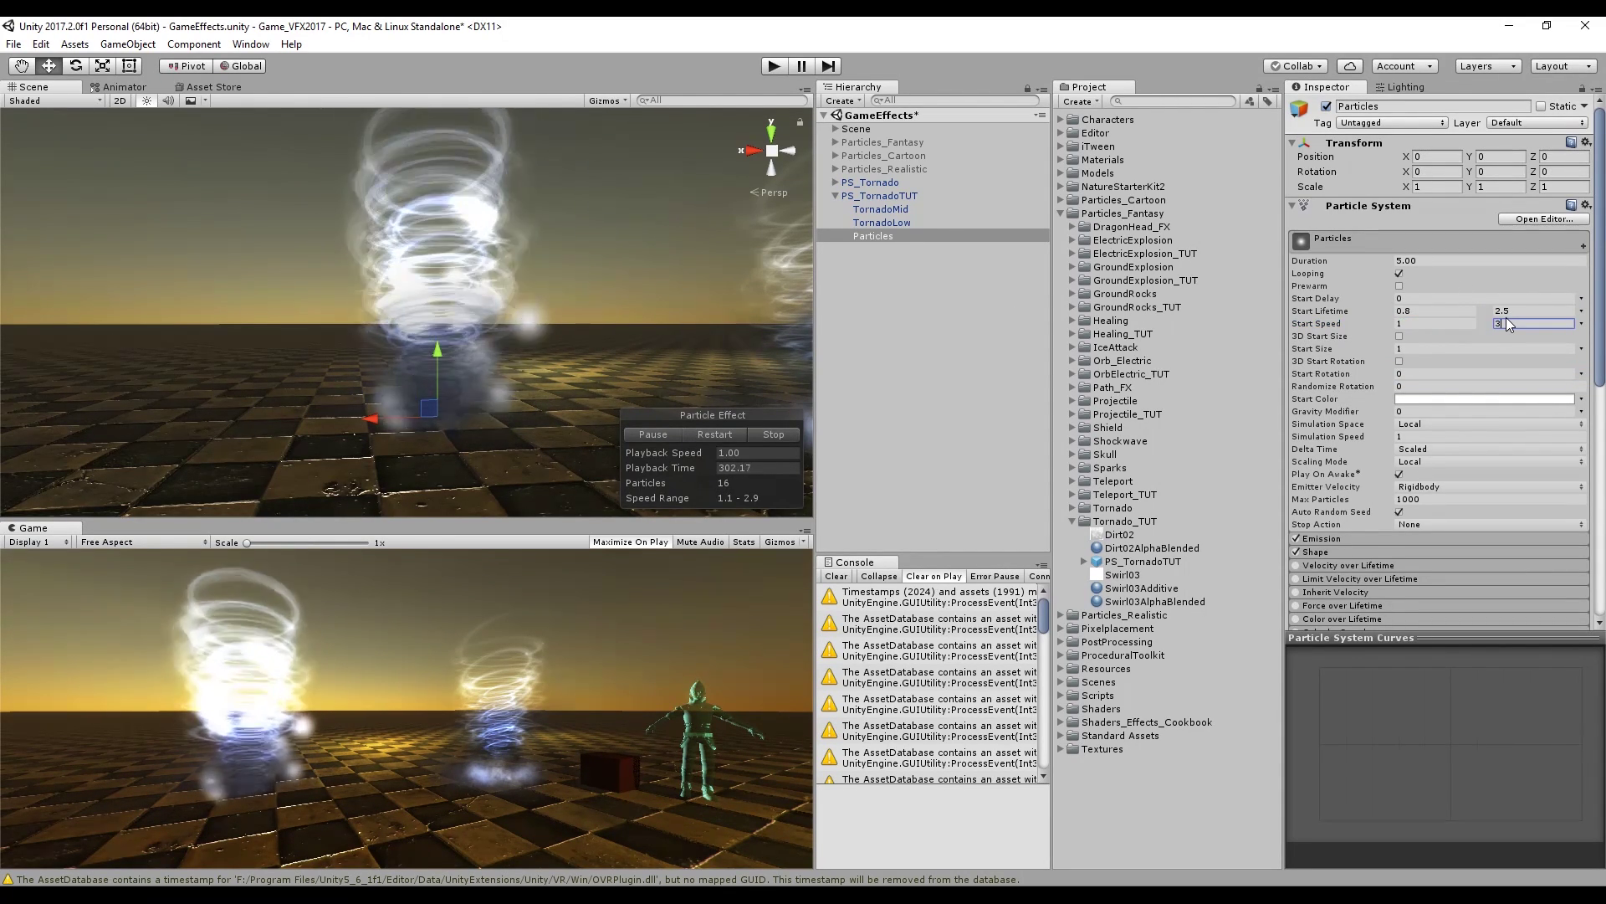
Set Particles' Start Size to Random Between Two Constants, 0.05 and 0.25
left_click(1581, 348)
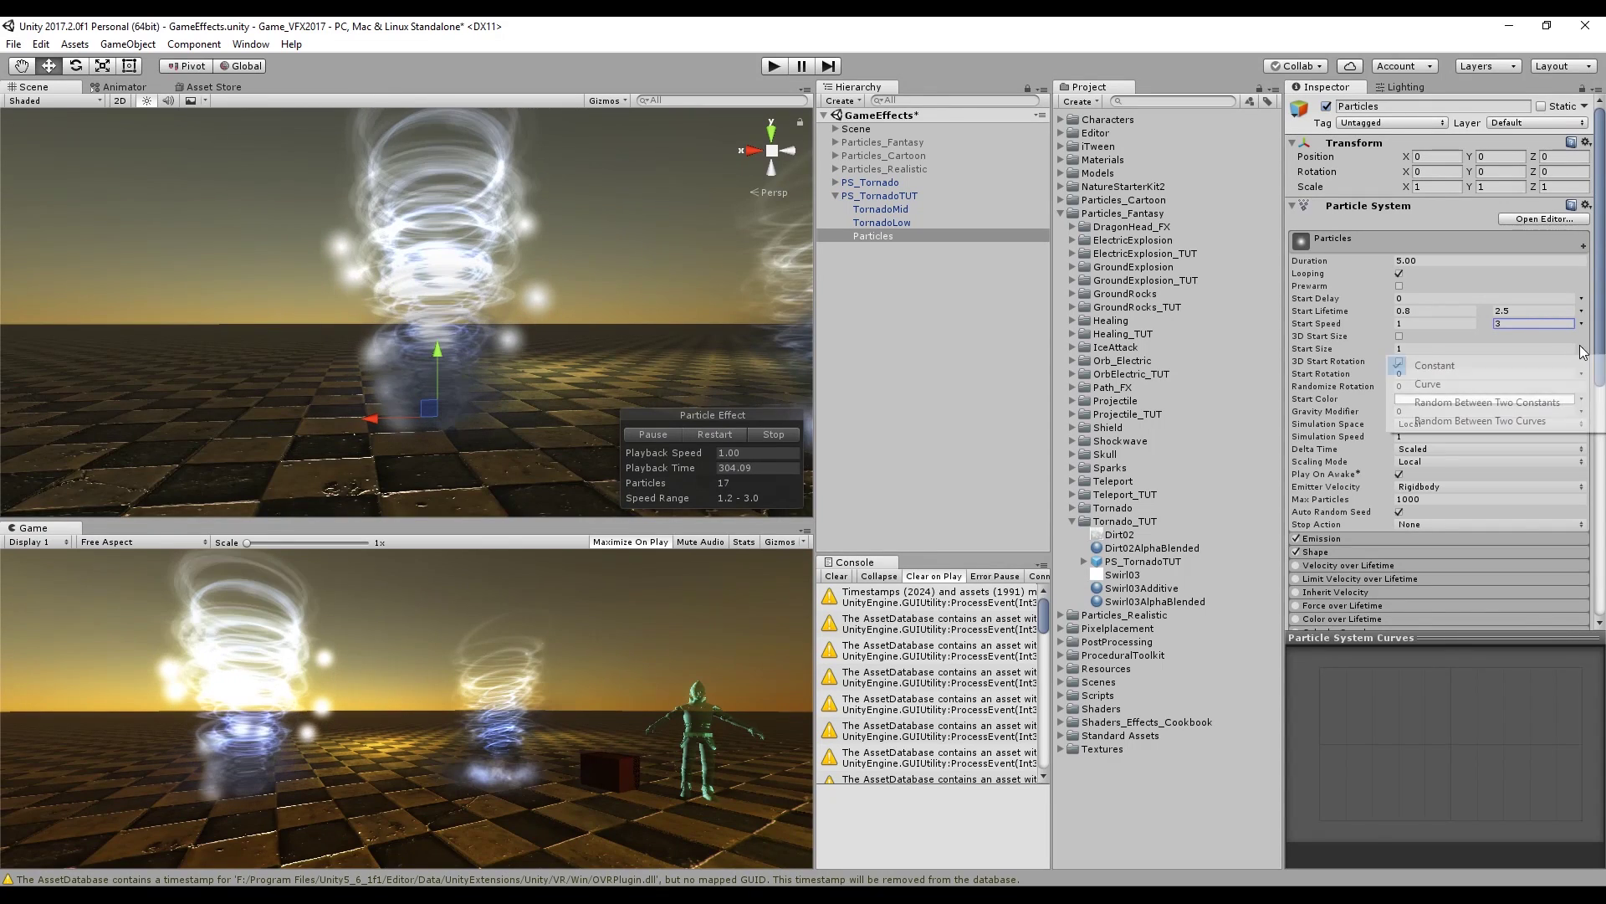
left_click(1439, 394)
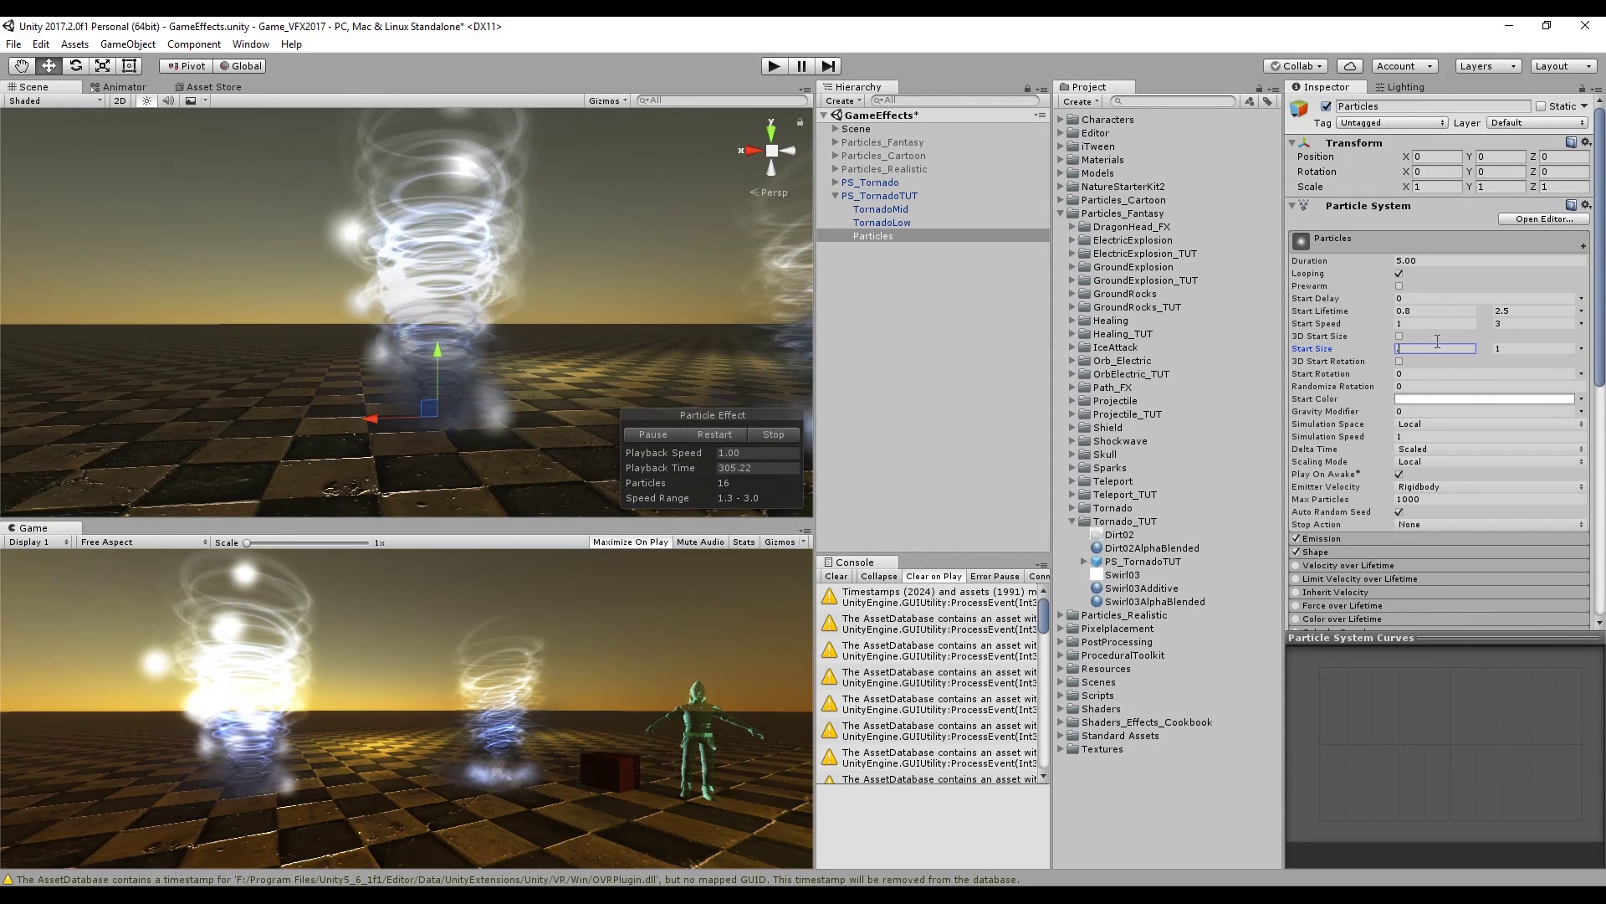
type(".05")
left_click(1520, 348)
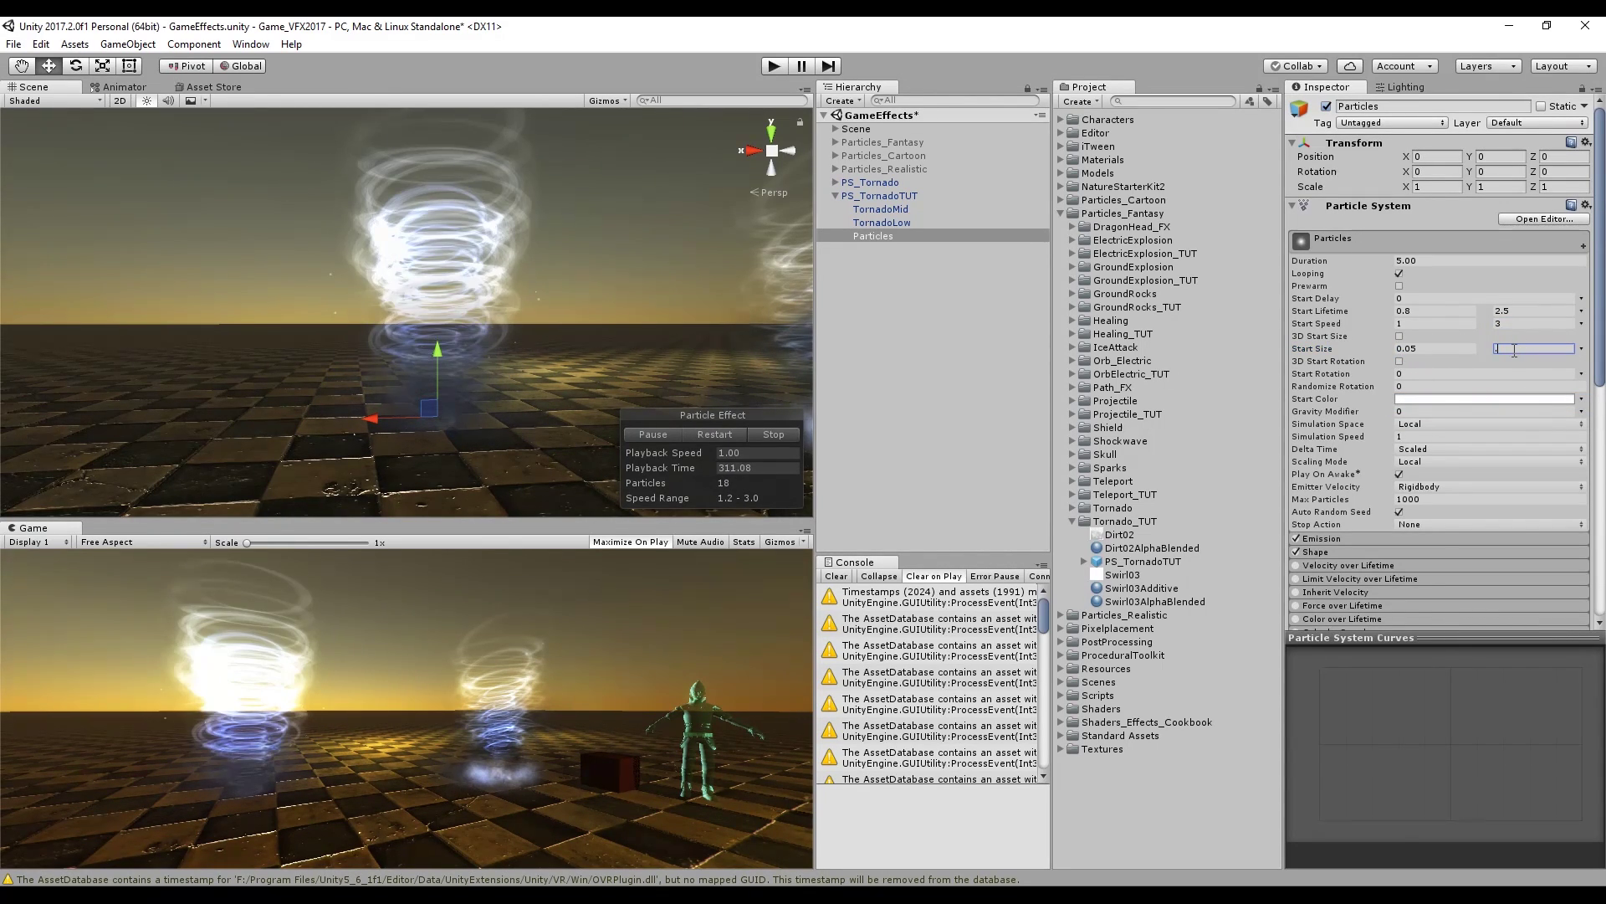
type(".25")
Set Particles' Start Color to Random Between Two Colors: semi-transparent white FFFFFFBE and muted blue 5C78A5 with lowered alpha
left_click(1579, 400)
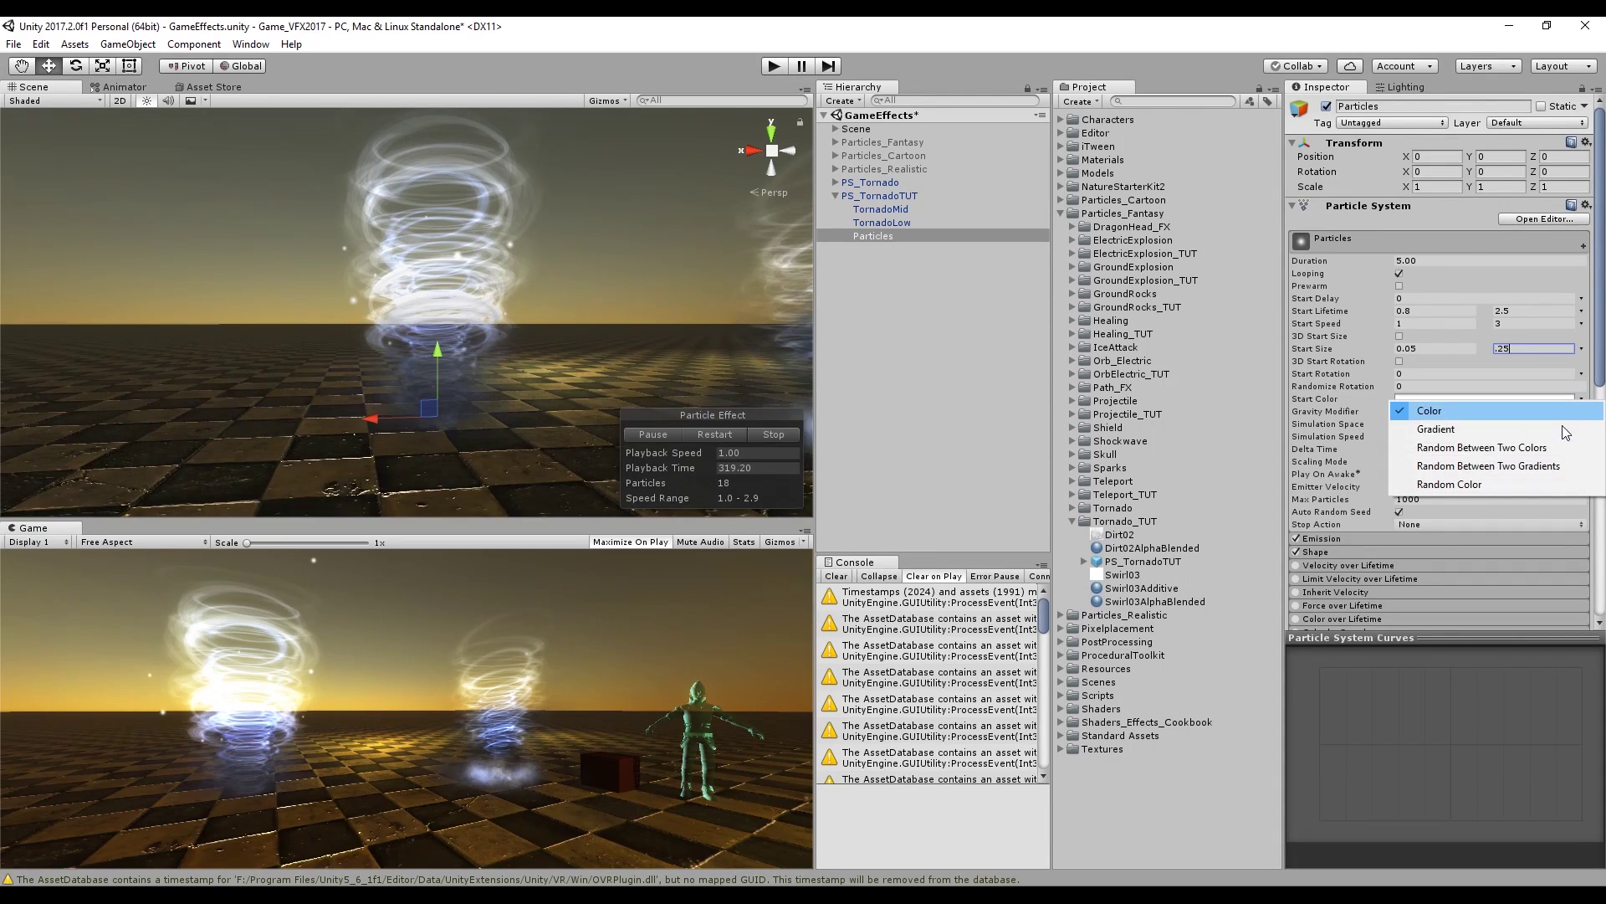
left_click(1550, 449)
left_click(1527, 402)
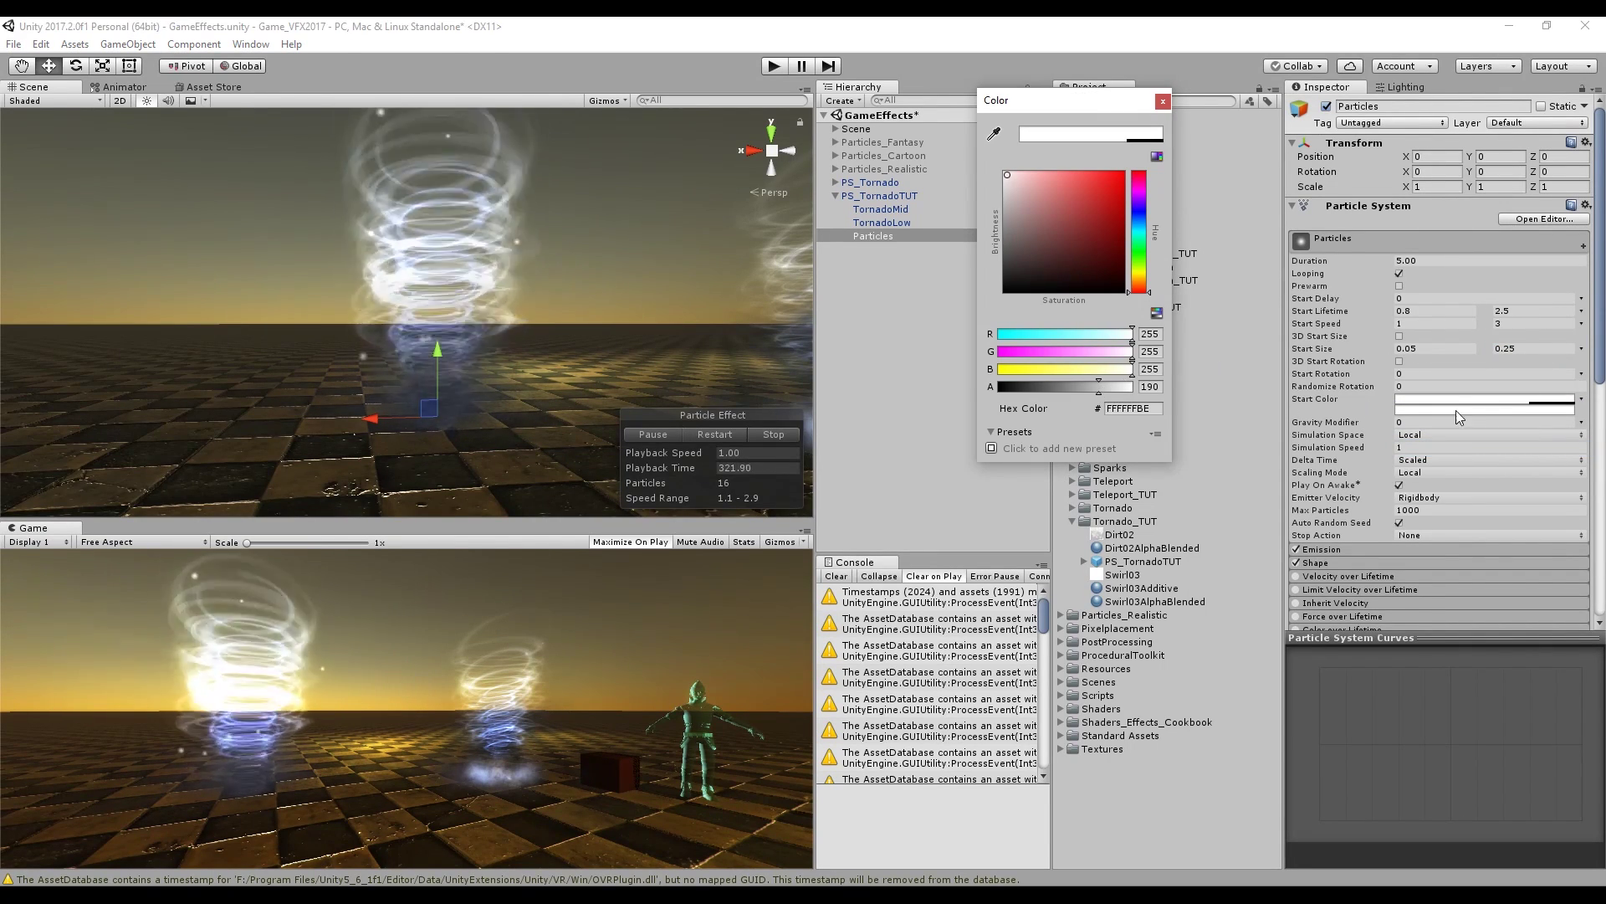
left_click(1138, 220)
left_click(1058, 215)
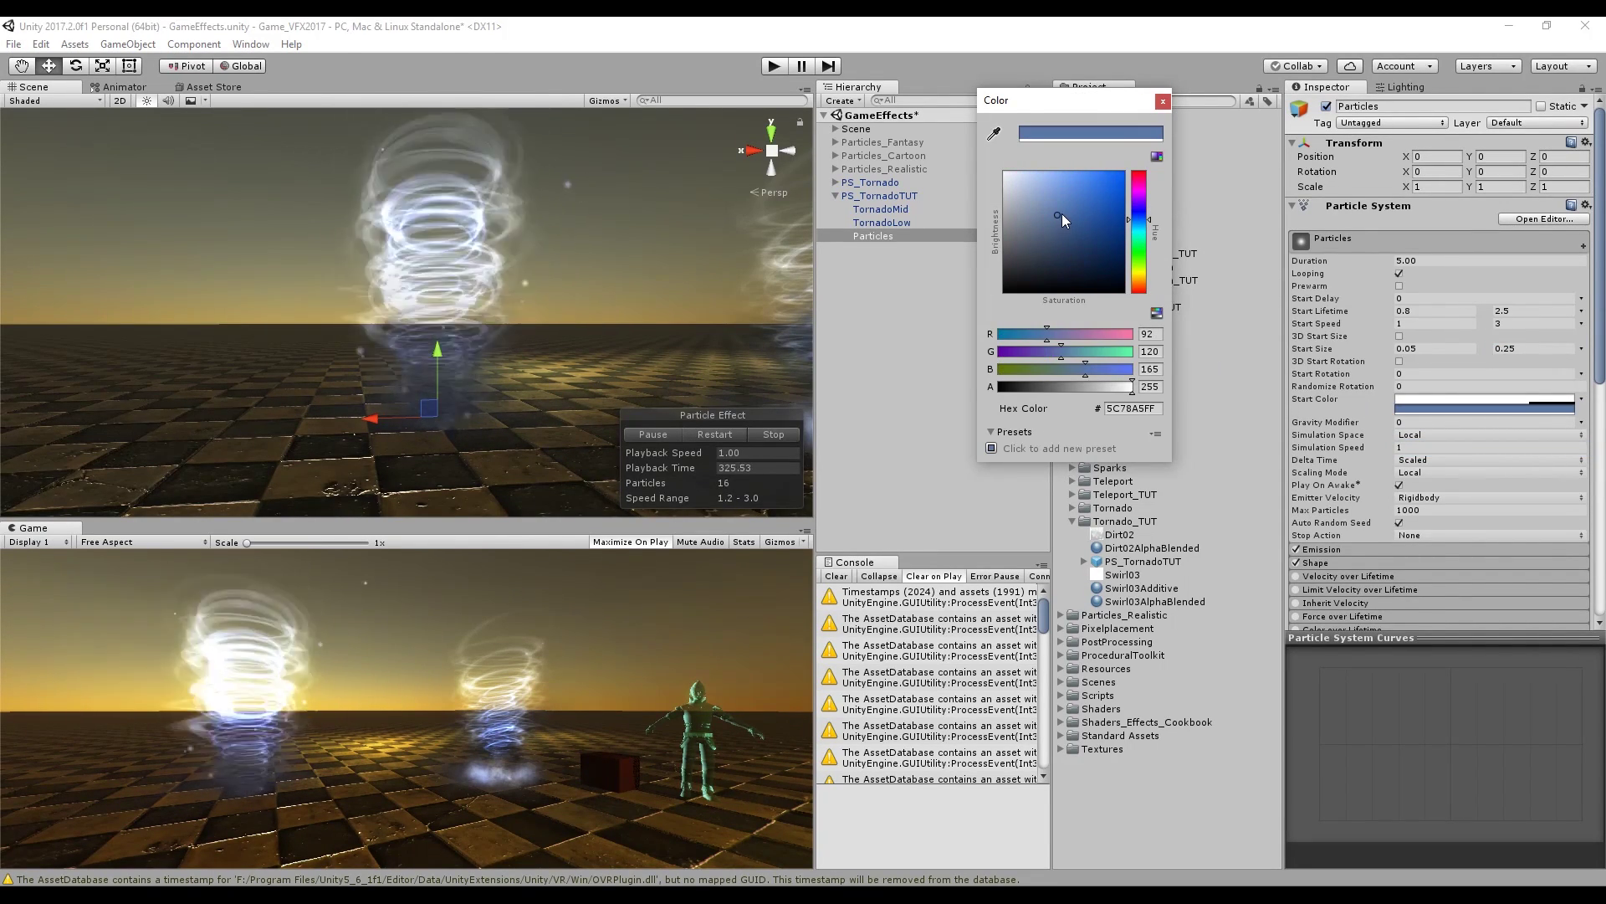
left_click(1095, 386)
left_click(1163, 100)
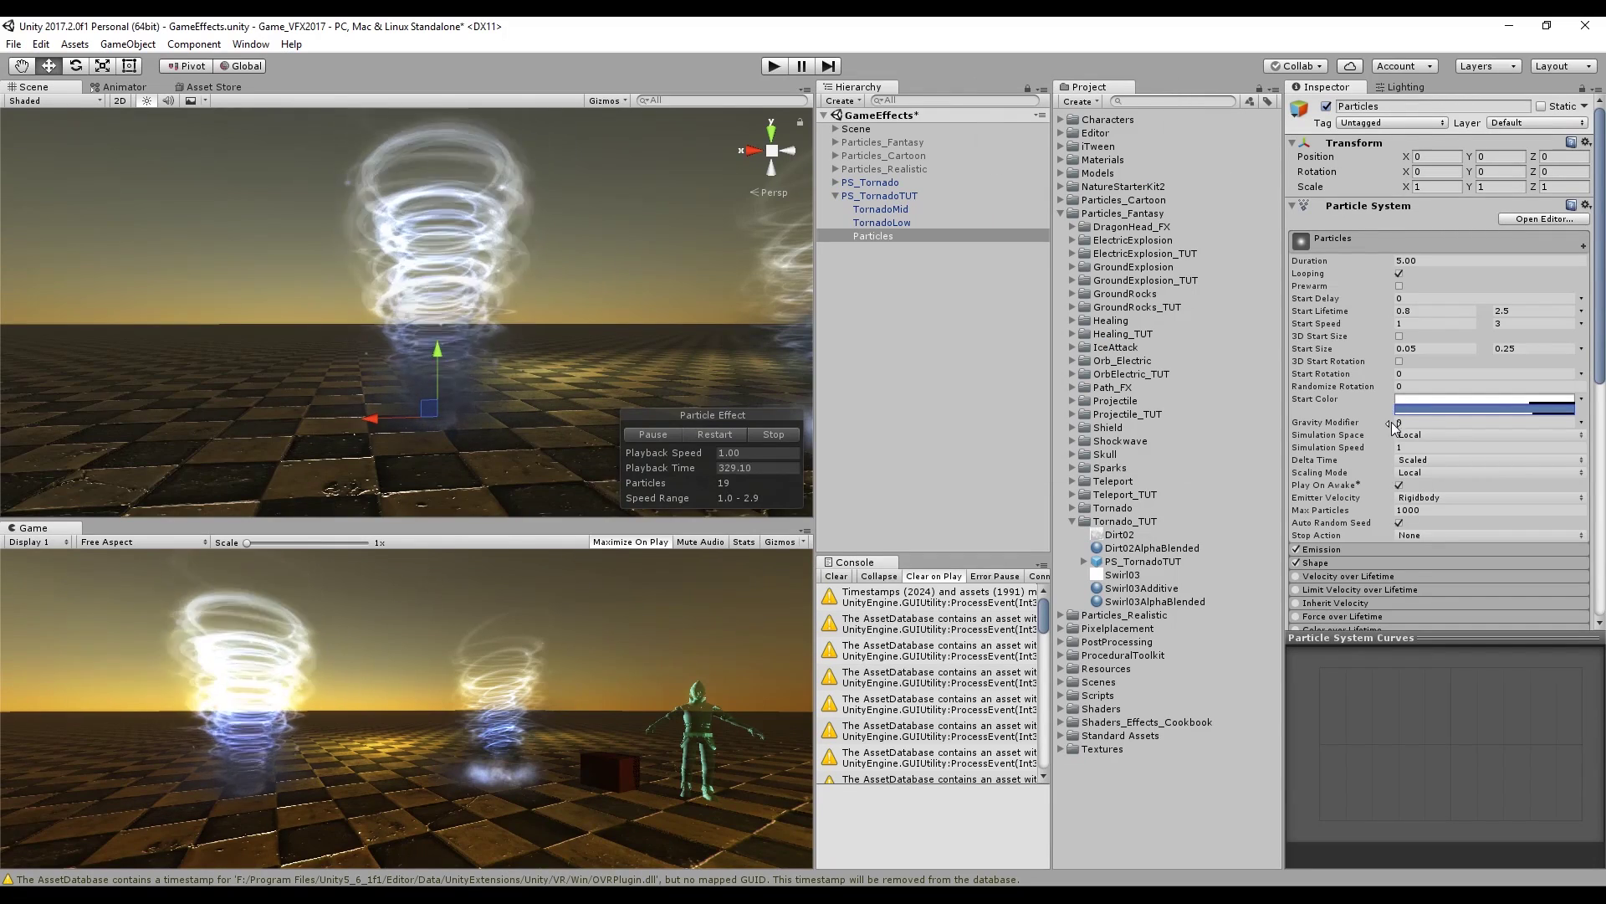
Set the cone Shape of Particles to an Angle of 30 and a Radius of 0.5
left_click(1365, 559)
scroll(1372, 544, "down", 3)
scroll(1370, 538, "down", 2)
type("25")
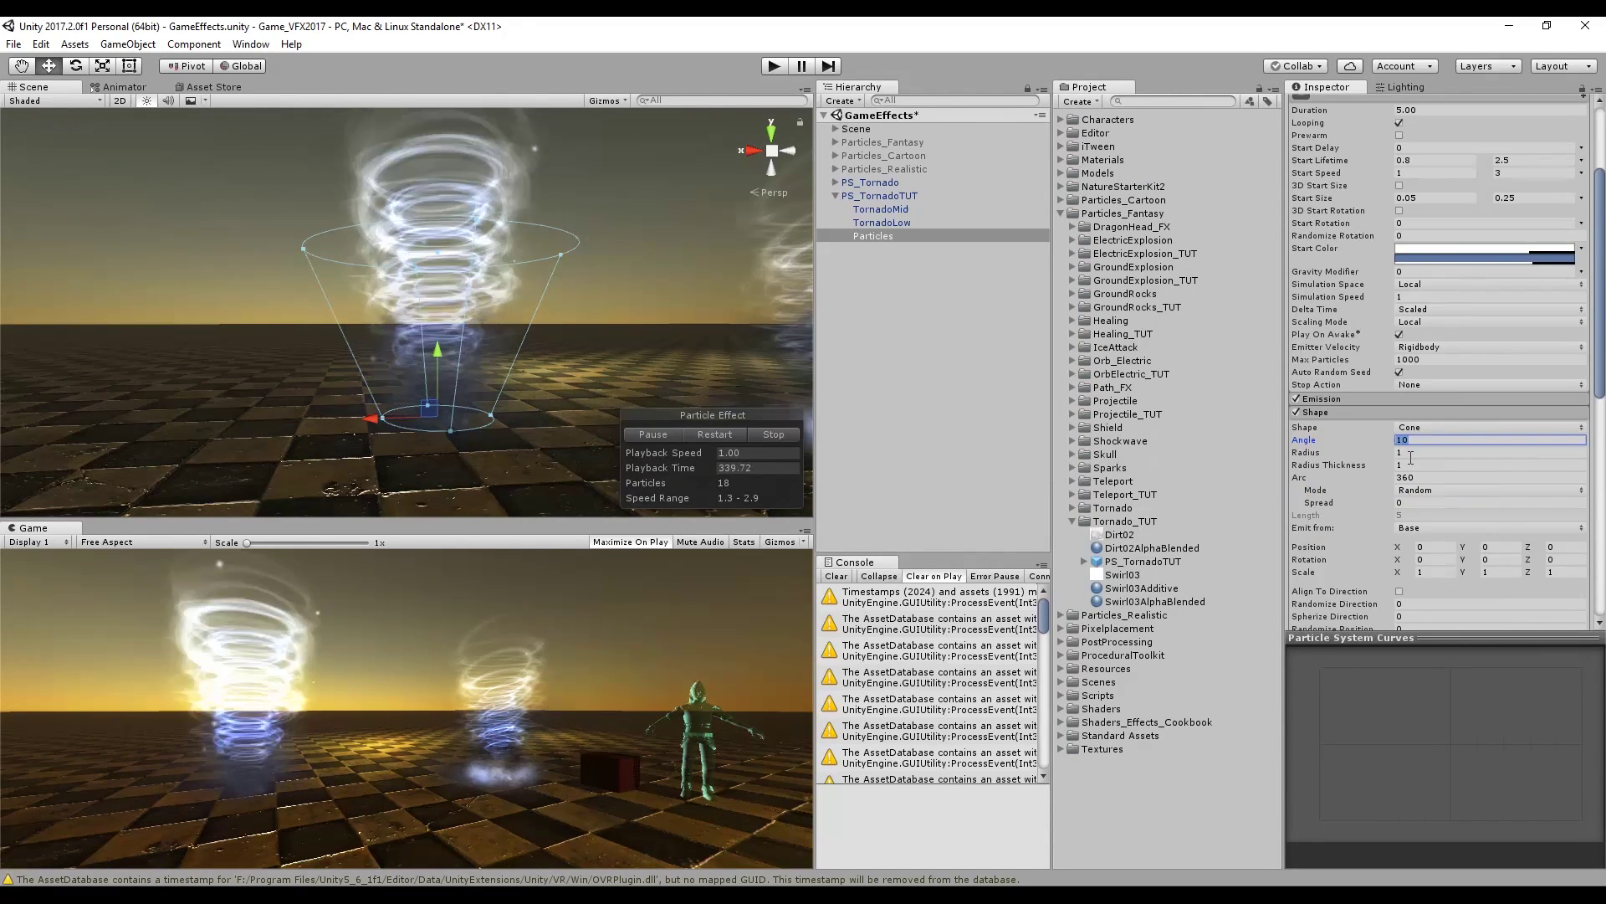
left_click(1399, 464)
left_click_drag(1396, 456, 1389, 450)
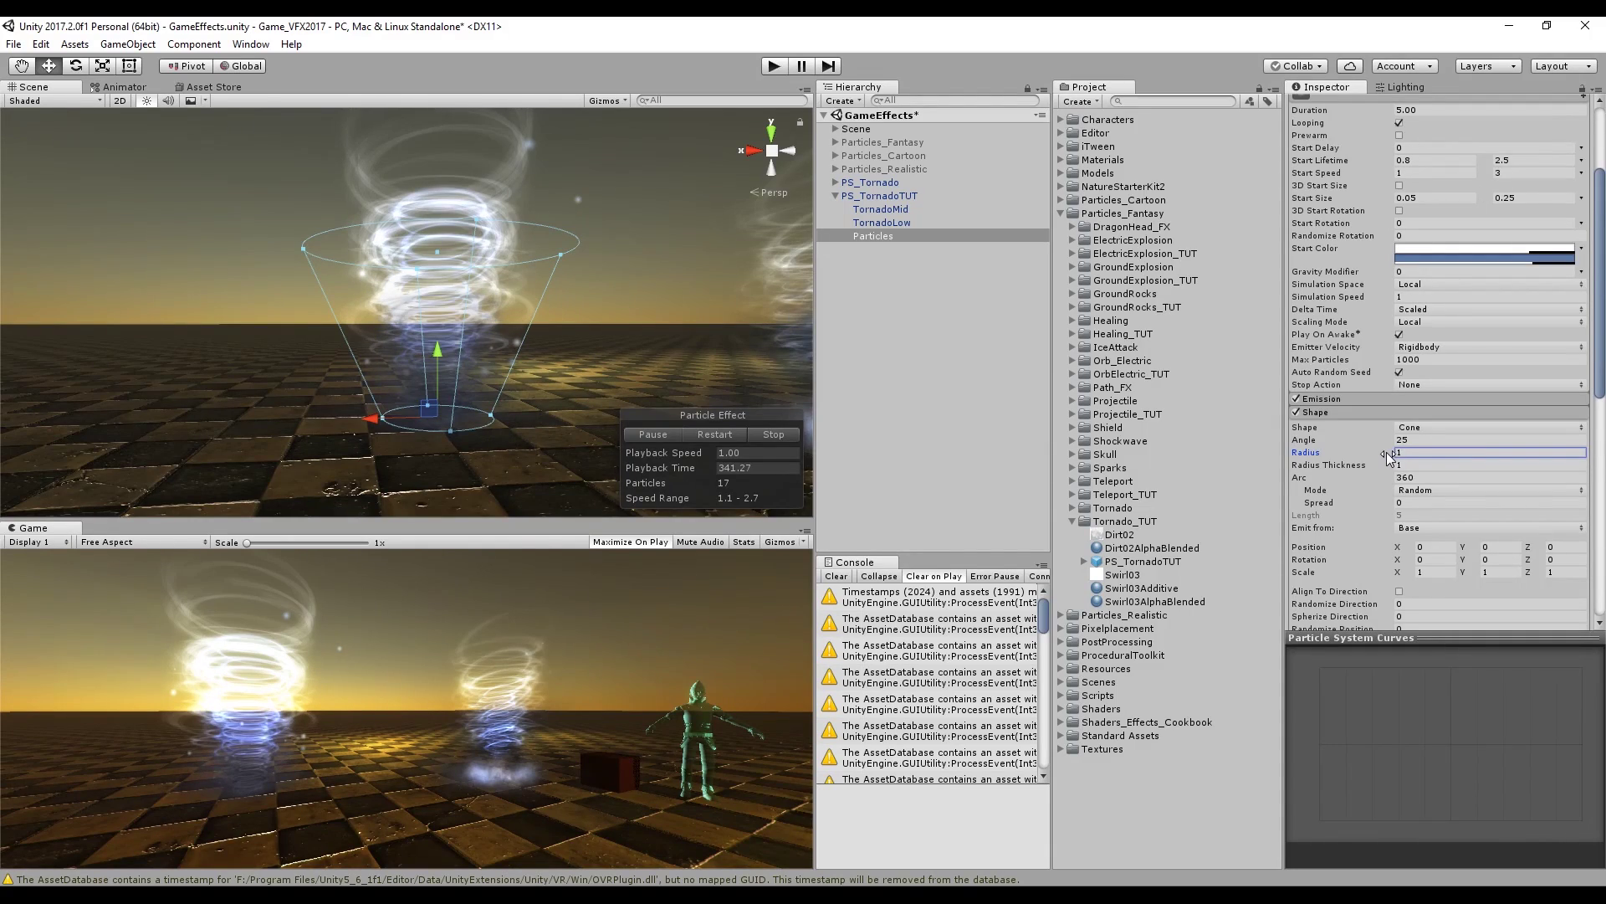
left_click(1427, 452)
type("0.5")
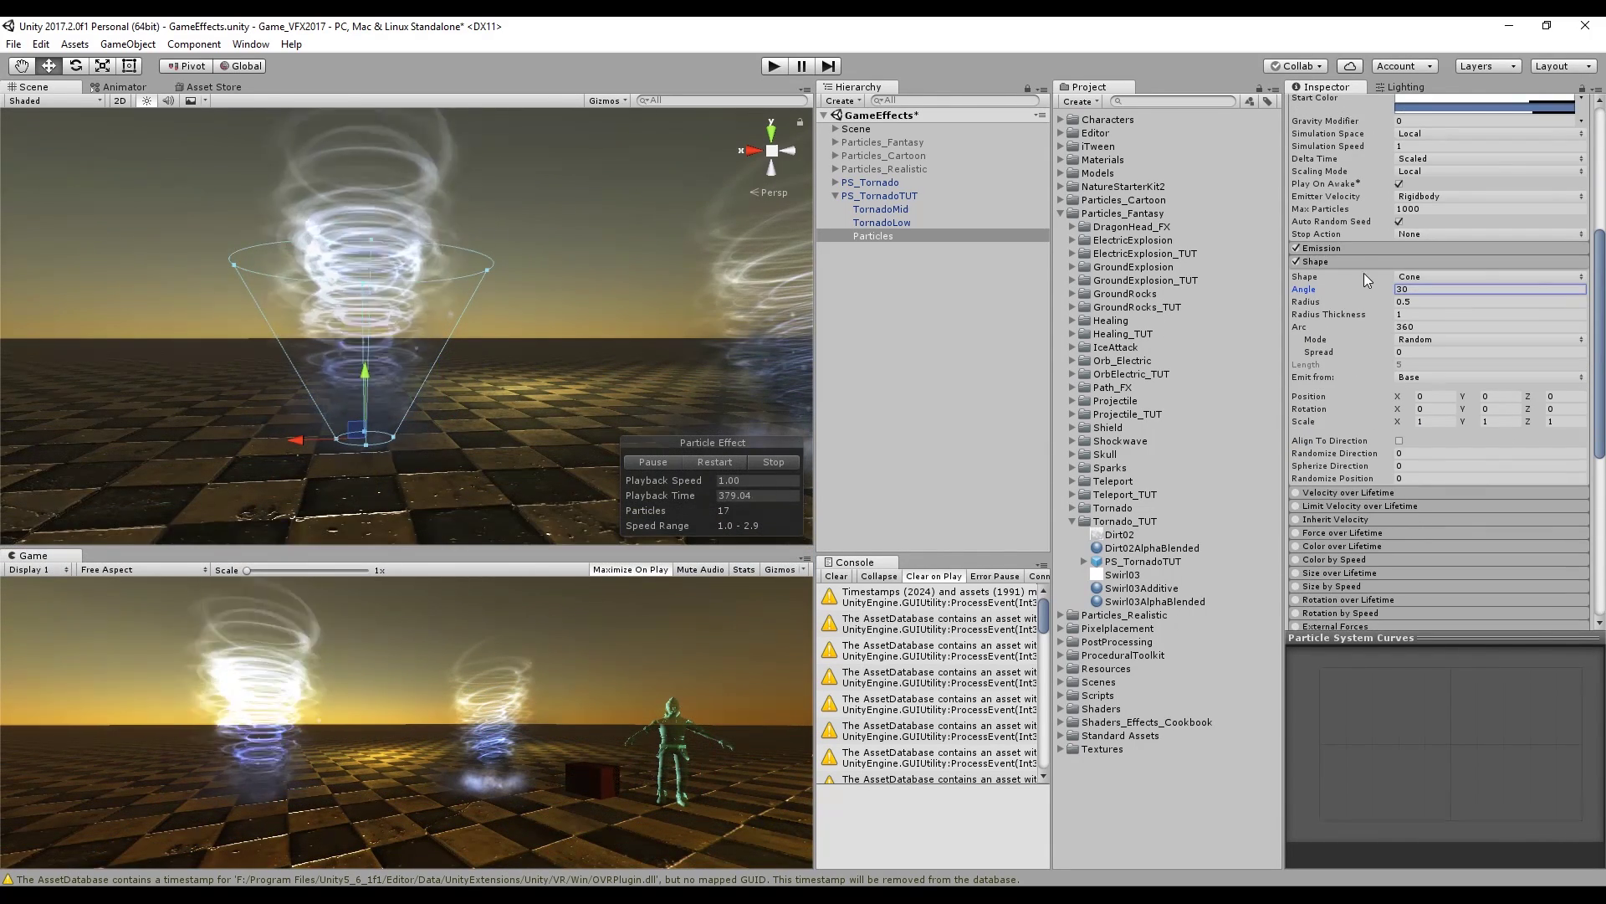
left_click(1363, 261)
Enable Velocity over Lifetime on Particles as Random Between Two Constants, with X between 0.5 and -0.5
left_click(1345, 274)
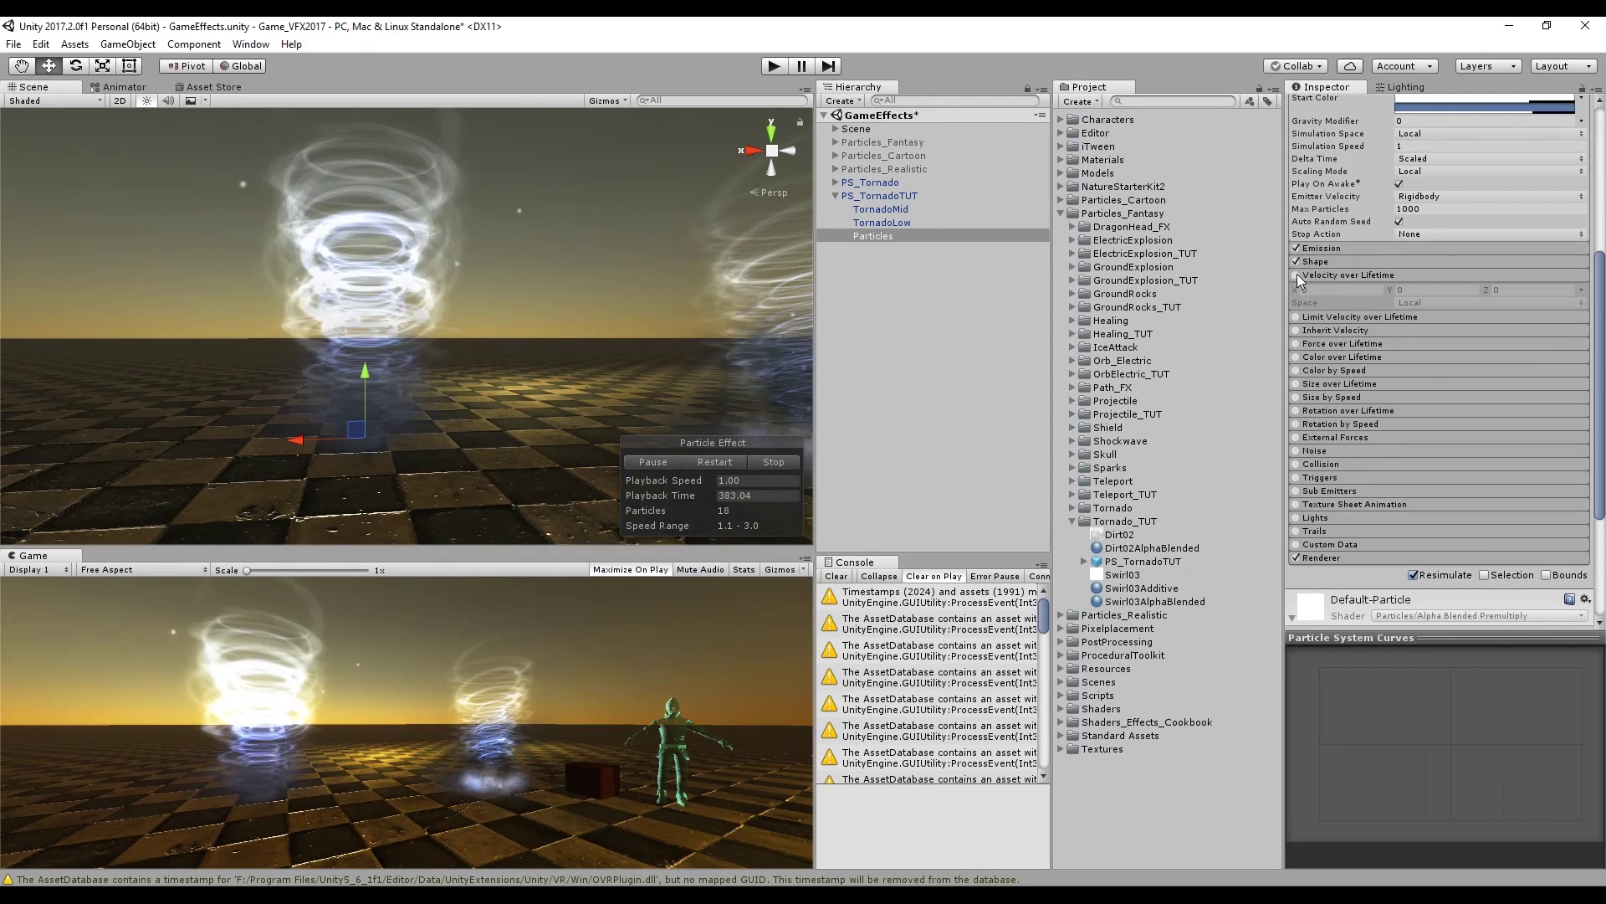
left_click(1581, 290)
left_click(1487, 343)
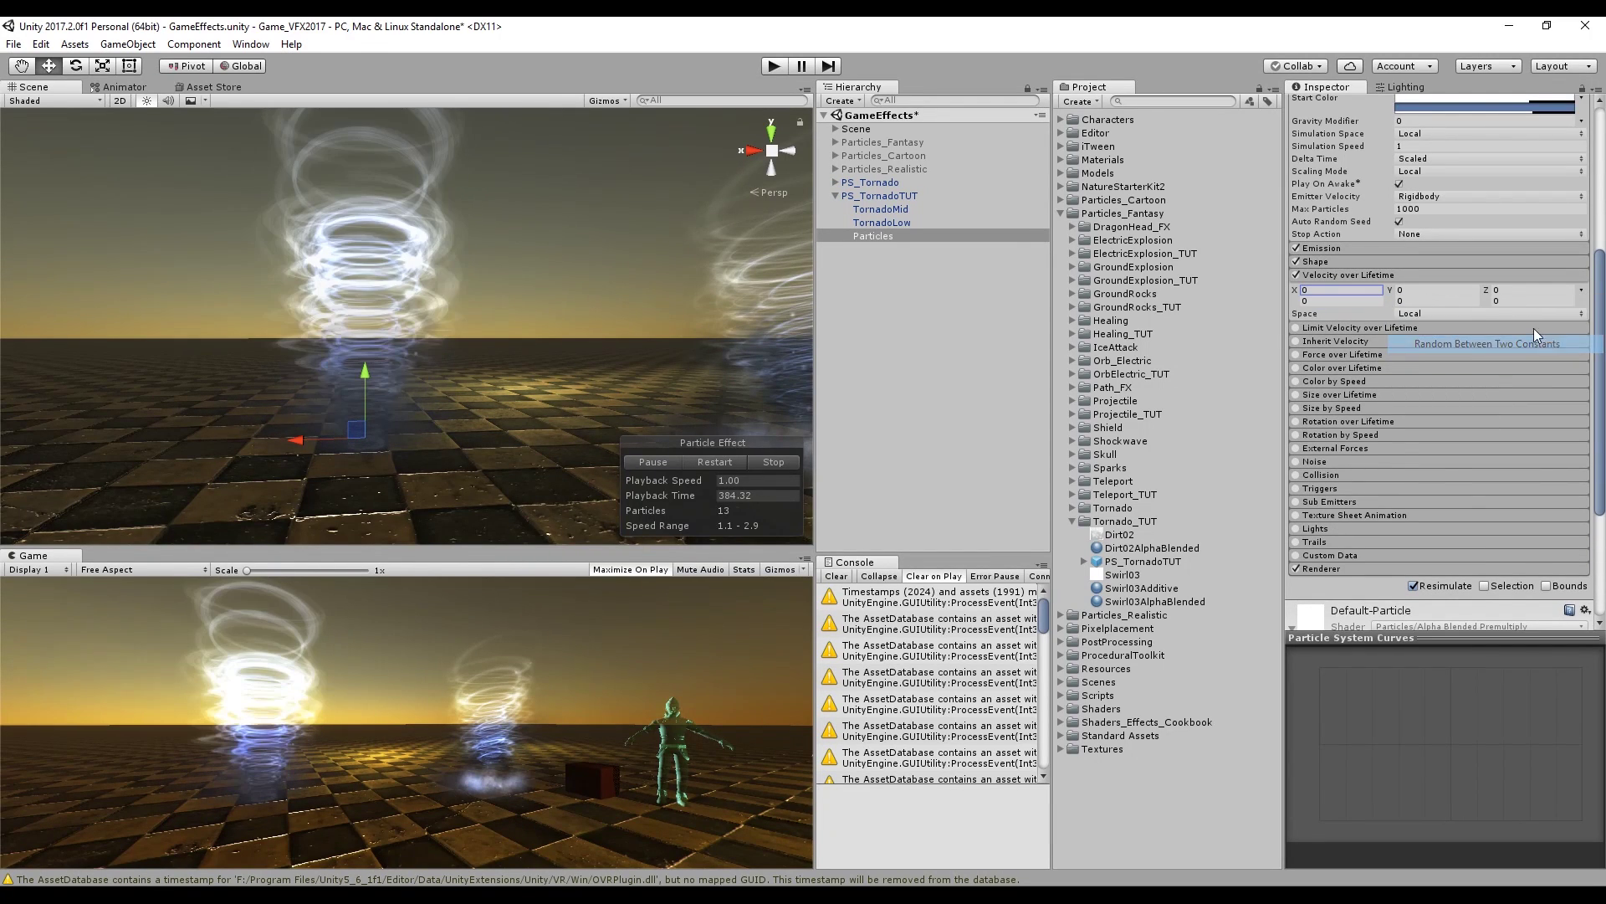
type("0.5")
left_click(1356, 300)
type("-")
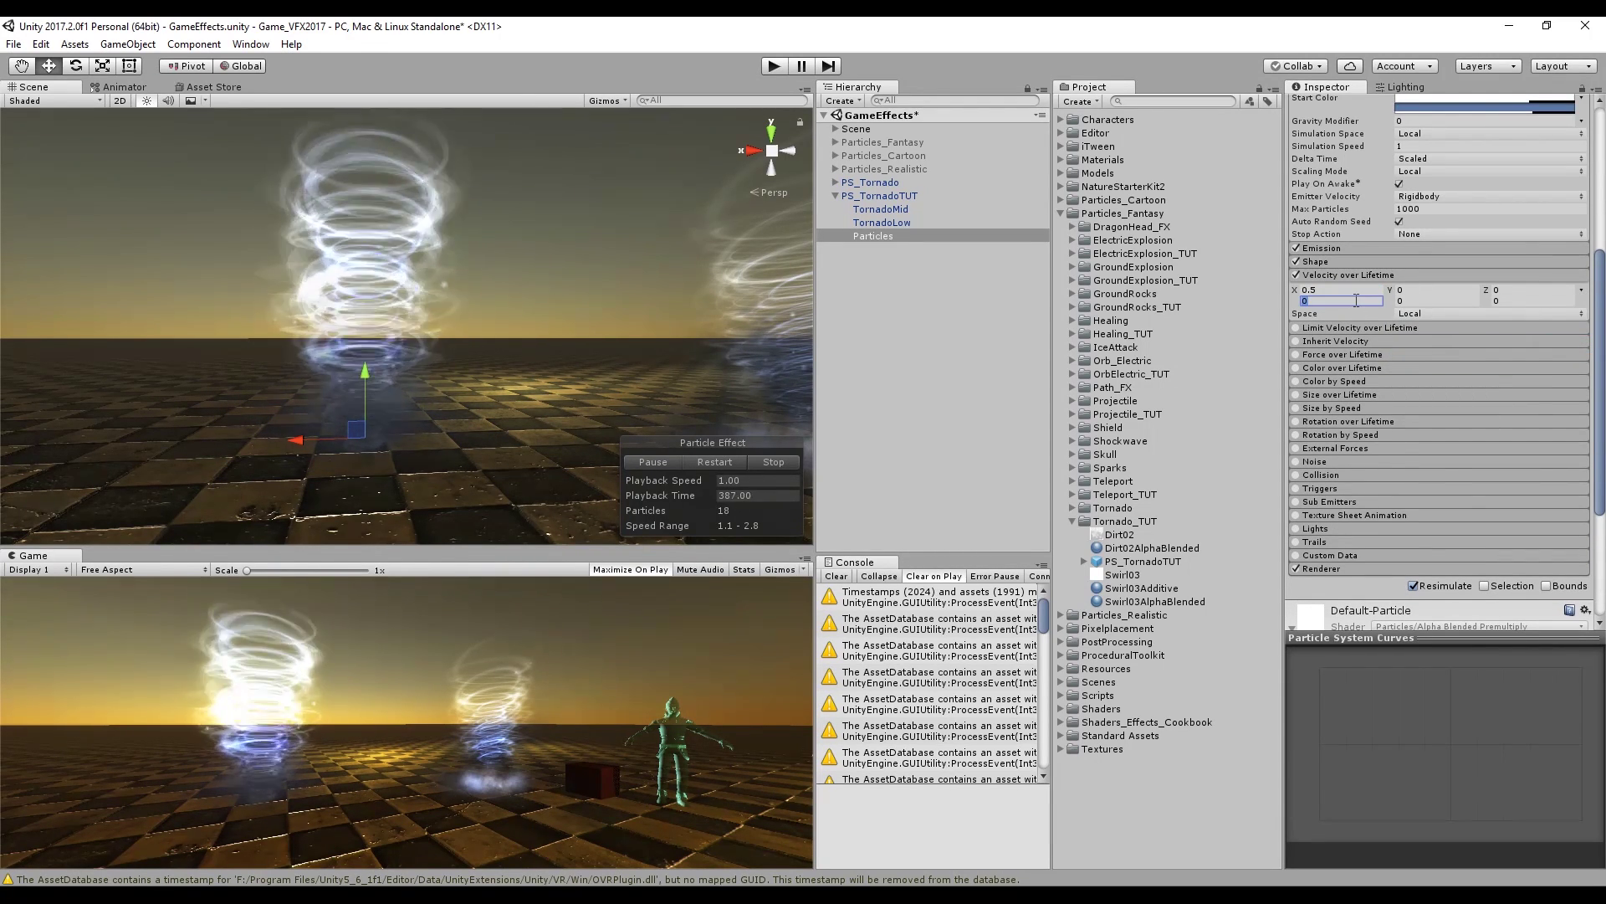
type("0.5")
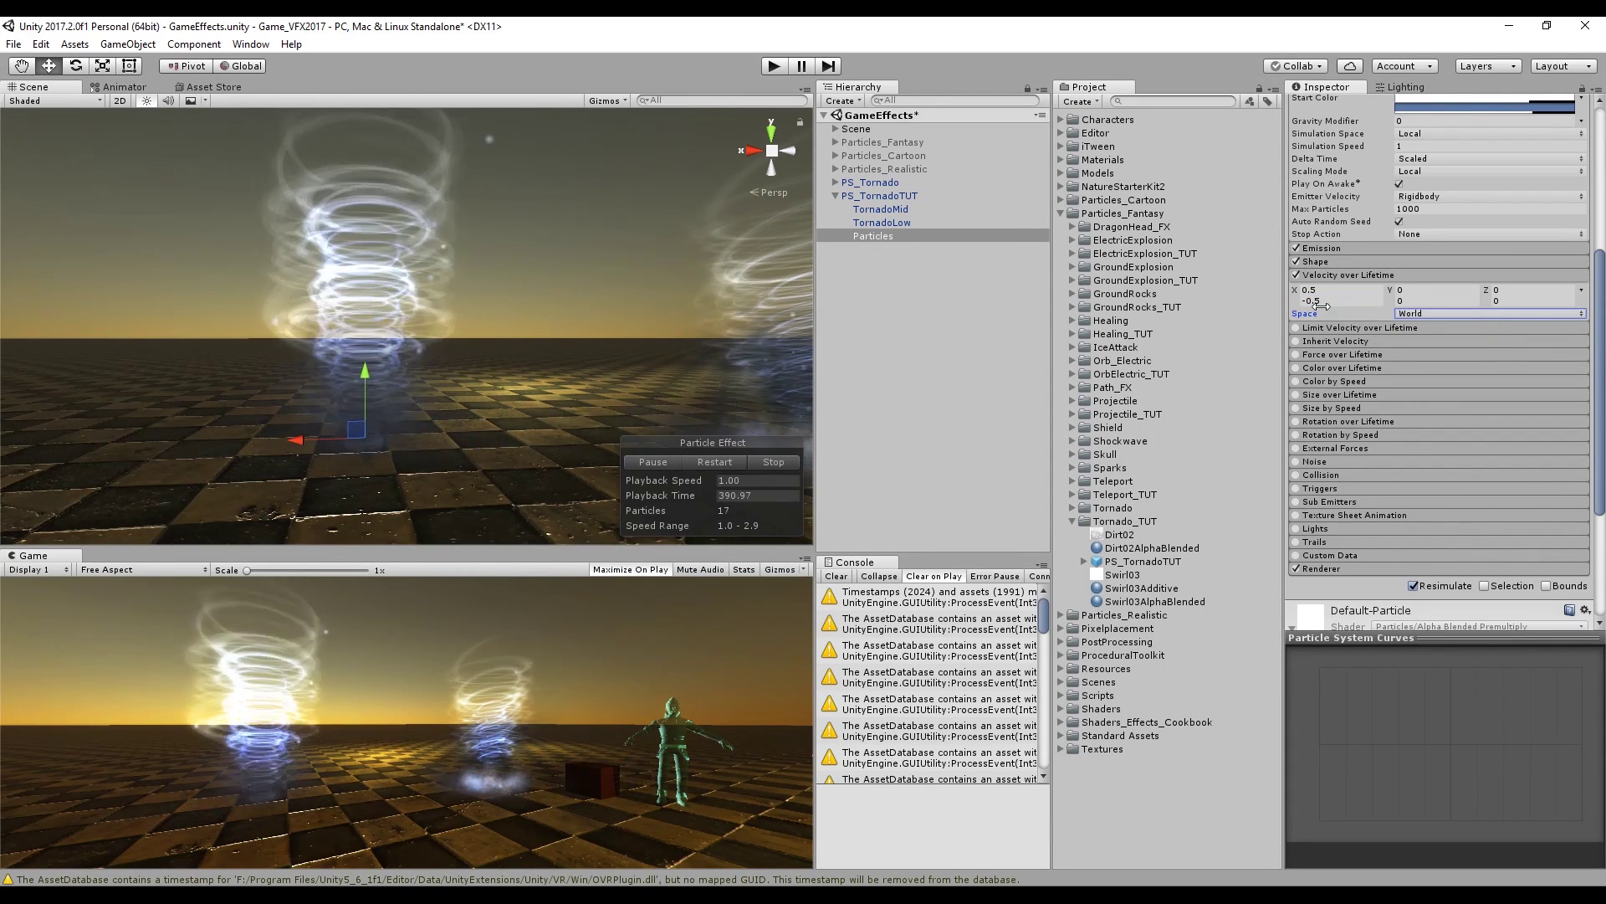
Set the velocity Space of Particles to World and its Z velocity between 0.5 and -0.5
left_click(1489, 313)
left_click(1422, 326)
left_click(1510, 289)
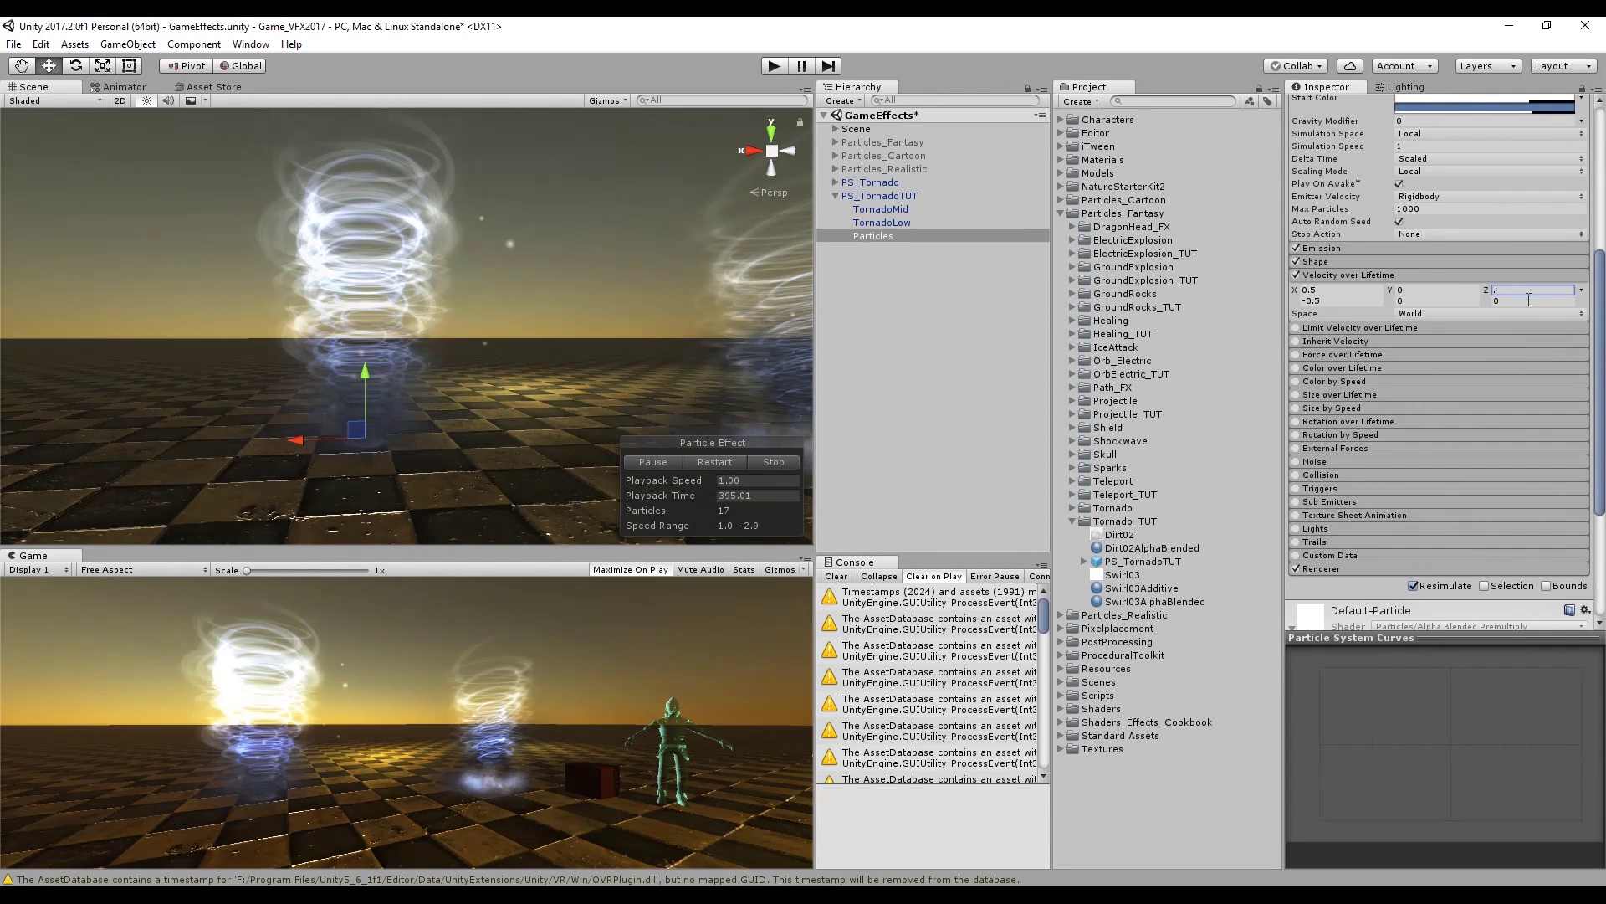
type("0.5")
left_click(1529, 299)
type("-0.5")
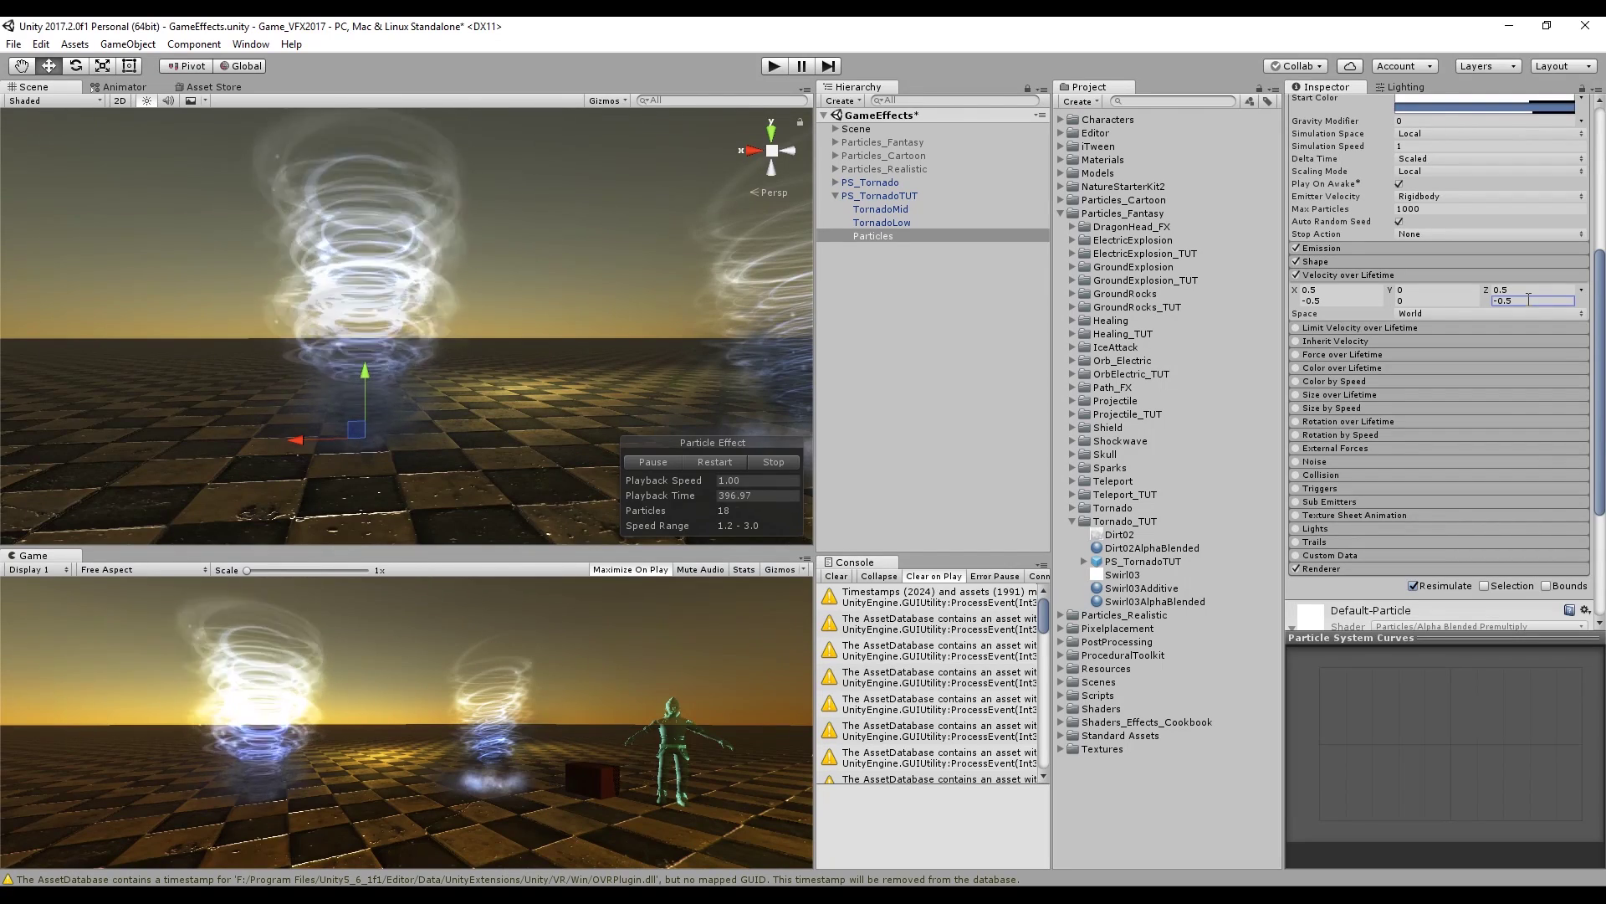
left_click(1344, 271)
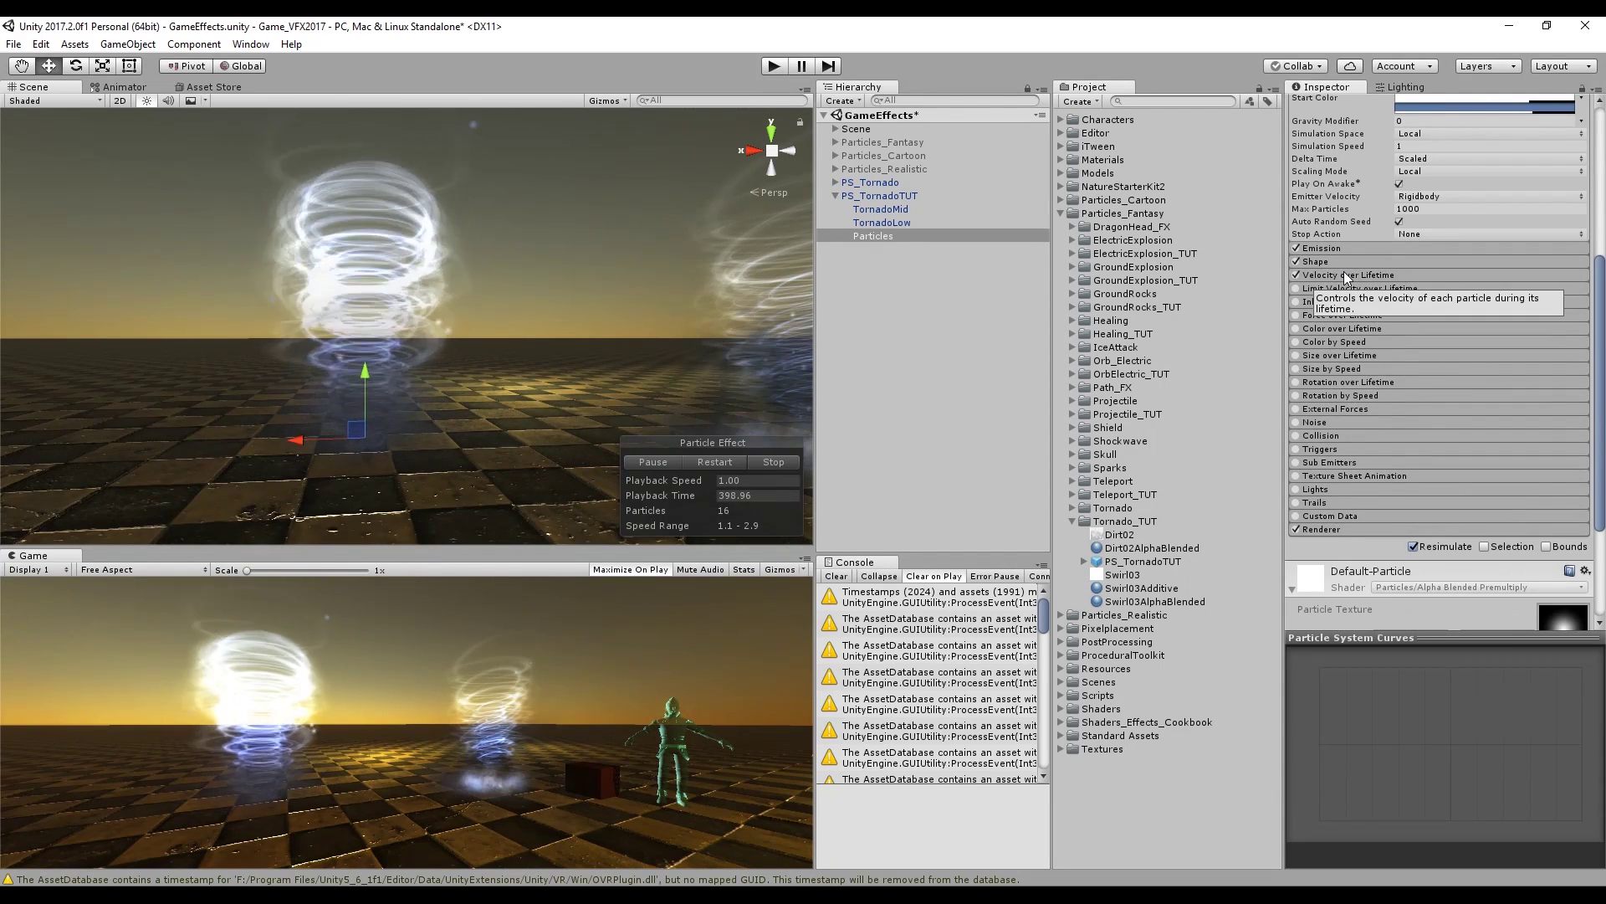
Enable Color over Lifetime on Particles with a white gradient fading in and out, its first full-alpha key at about 30.6%
left_click(1296, 327)
left_click(1485, 343)
left_click_drag(1003, 283, 1016, 283)
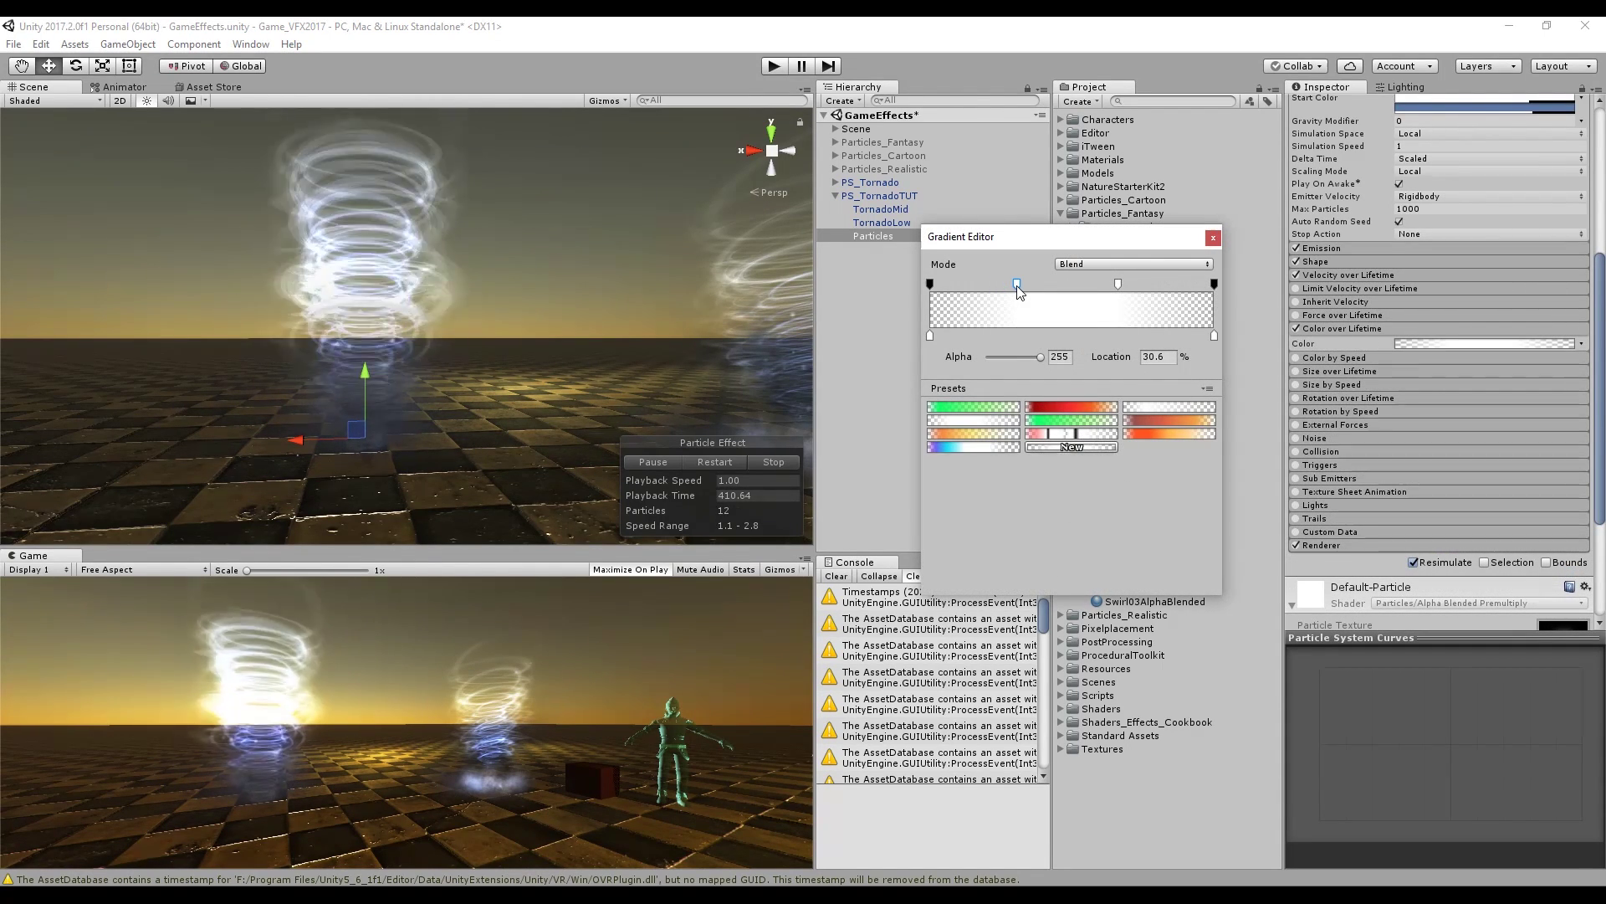
left_click_drag(1117, 284, 1124, 284)
left_click(1214, 238)
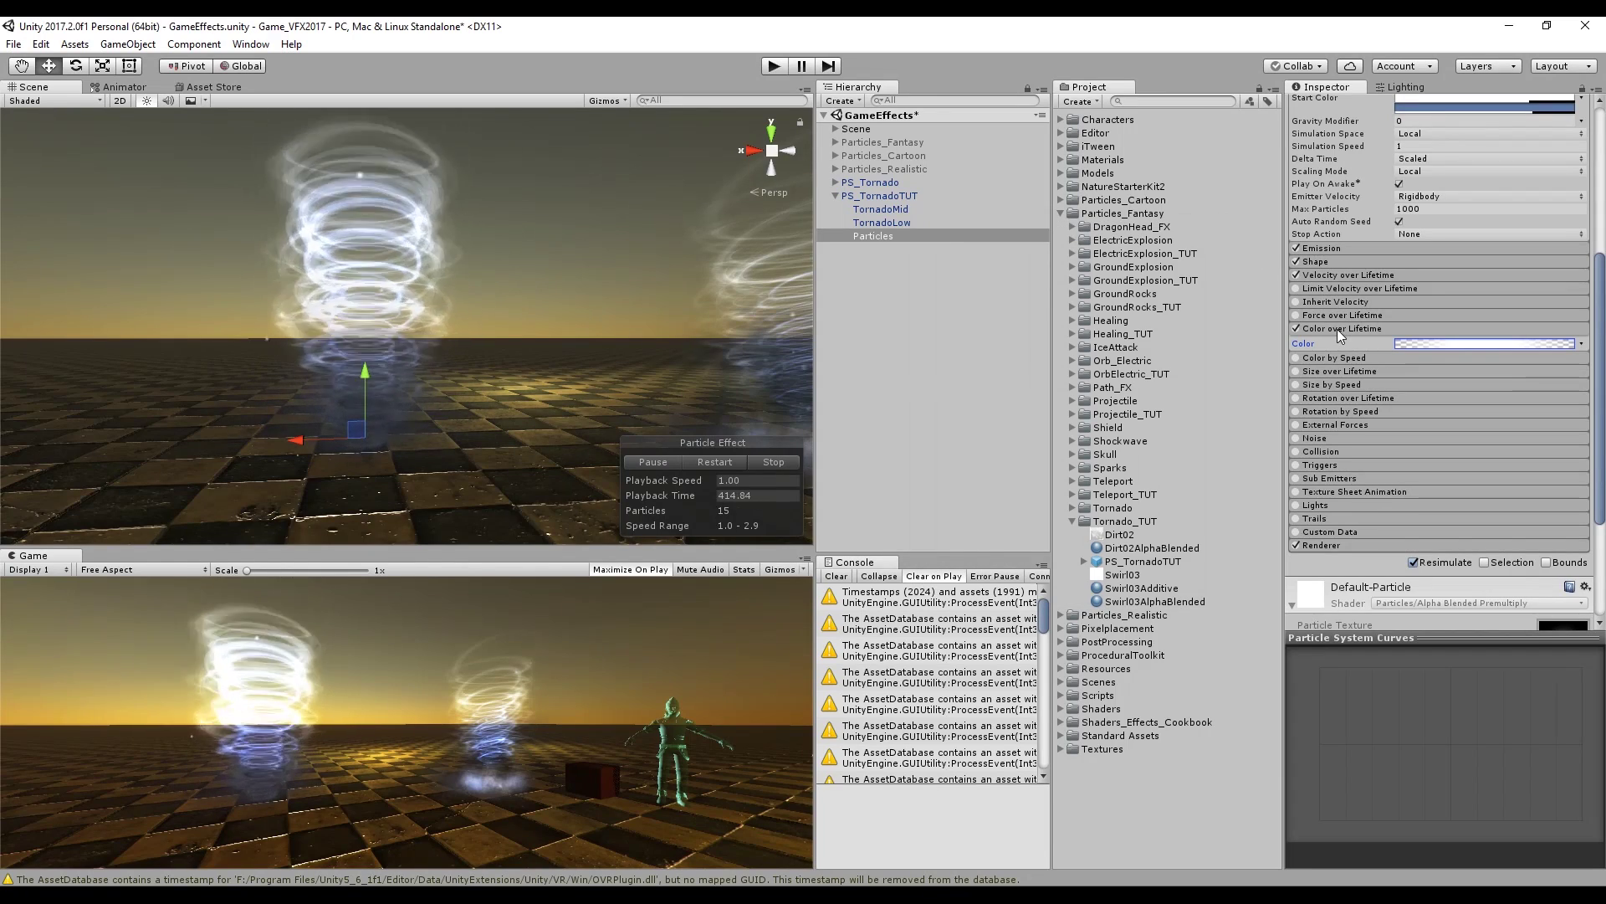
left_click(1343, 328)
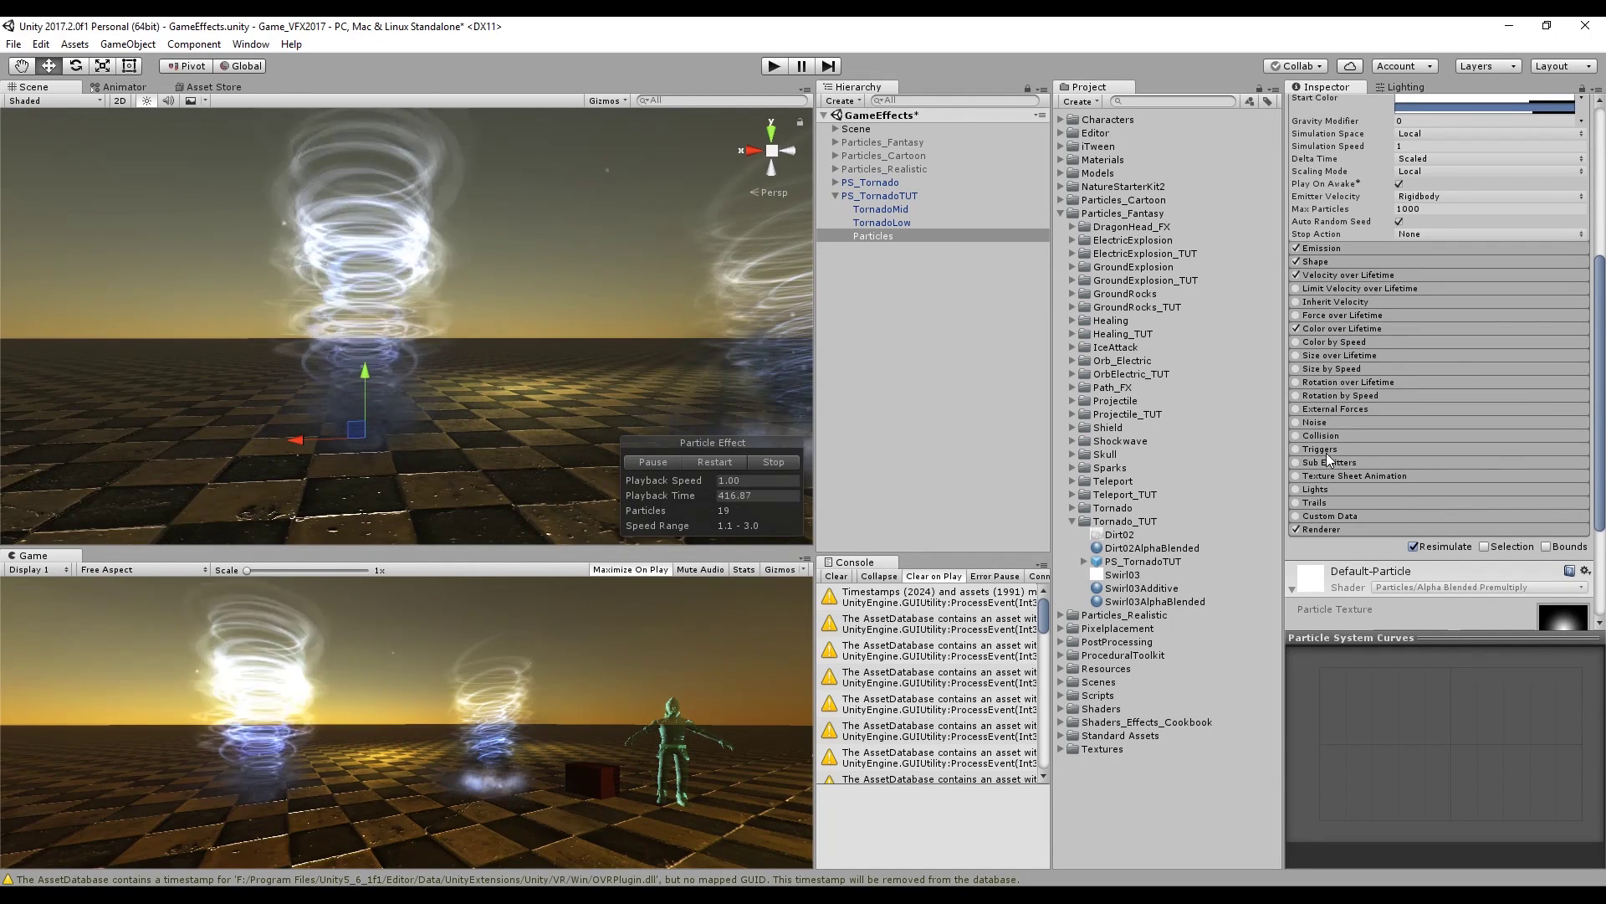
Enable Noise on Particles with a Strength random between constants 0.1 and 0.8 and a Frequency of 1
left_click(1295, 423)
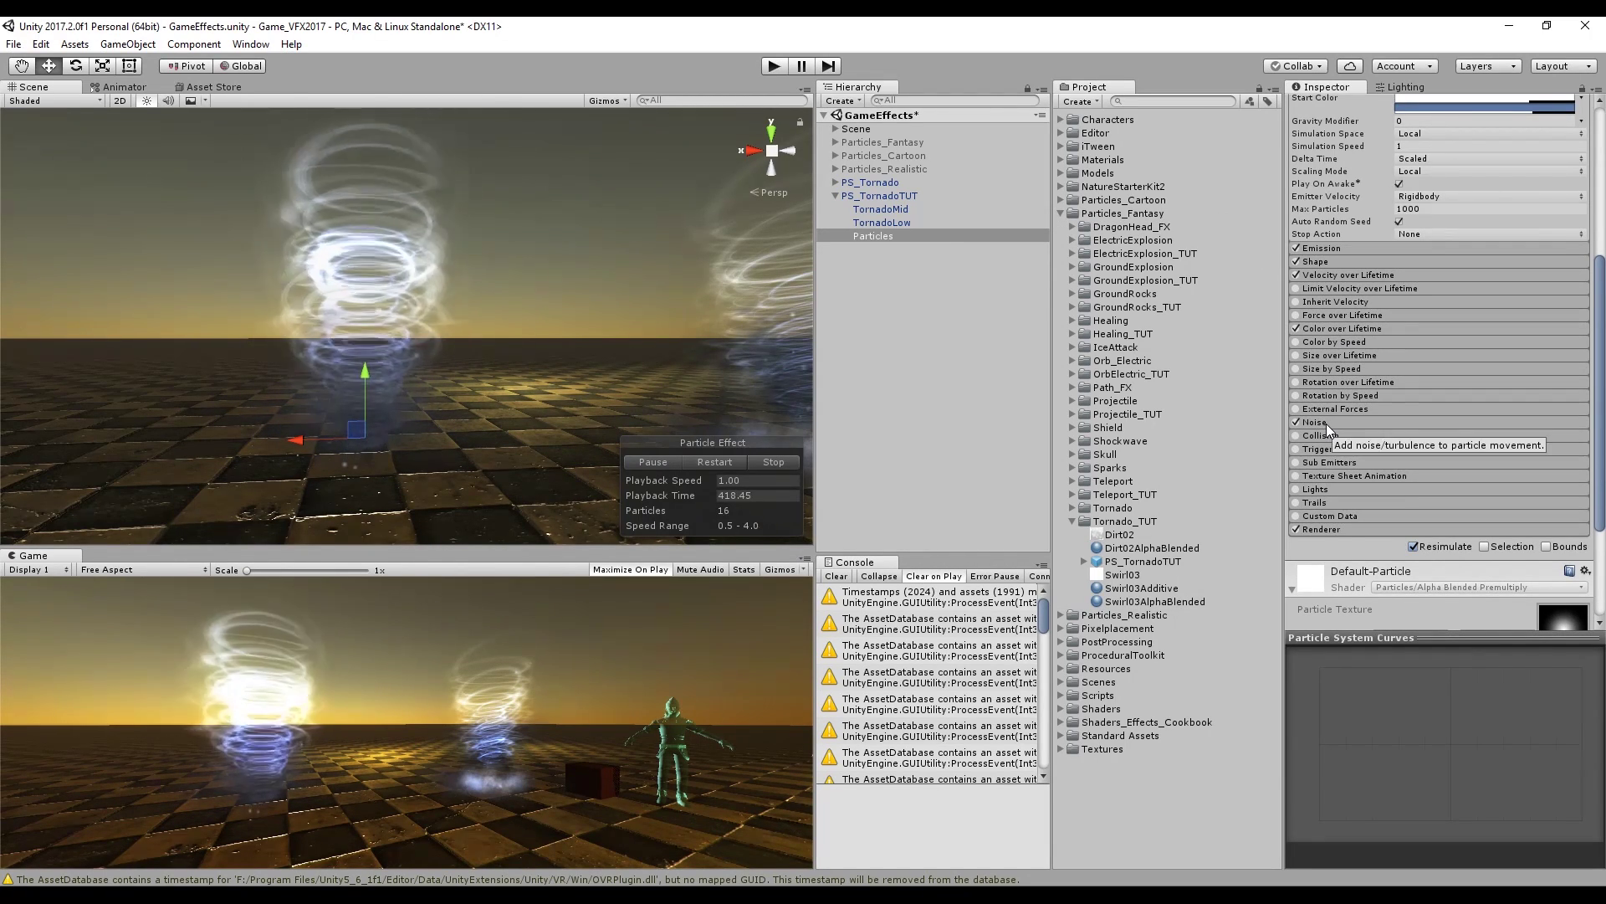
left_click(1327, 423)
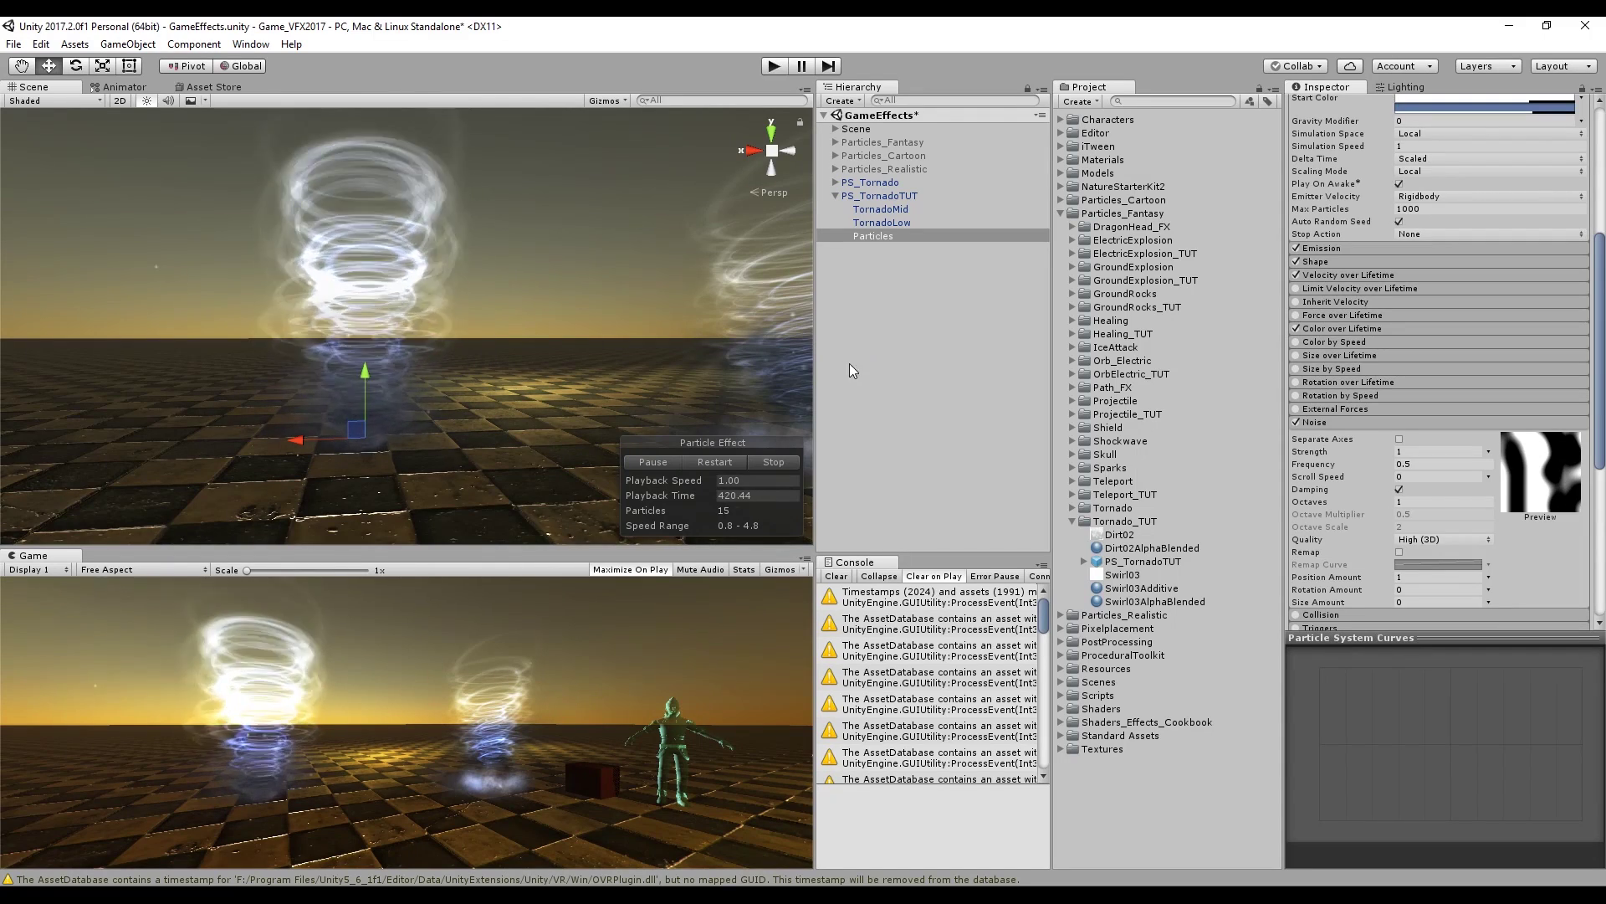
left_click(1488, 451)
left_click(1422, 502)
type("0.1")
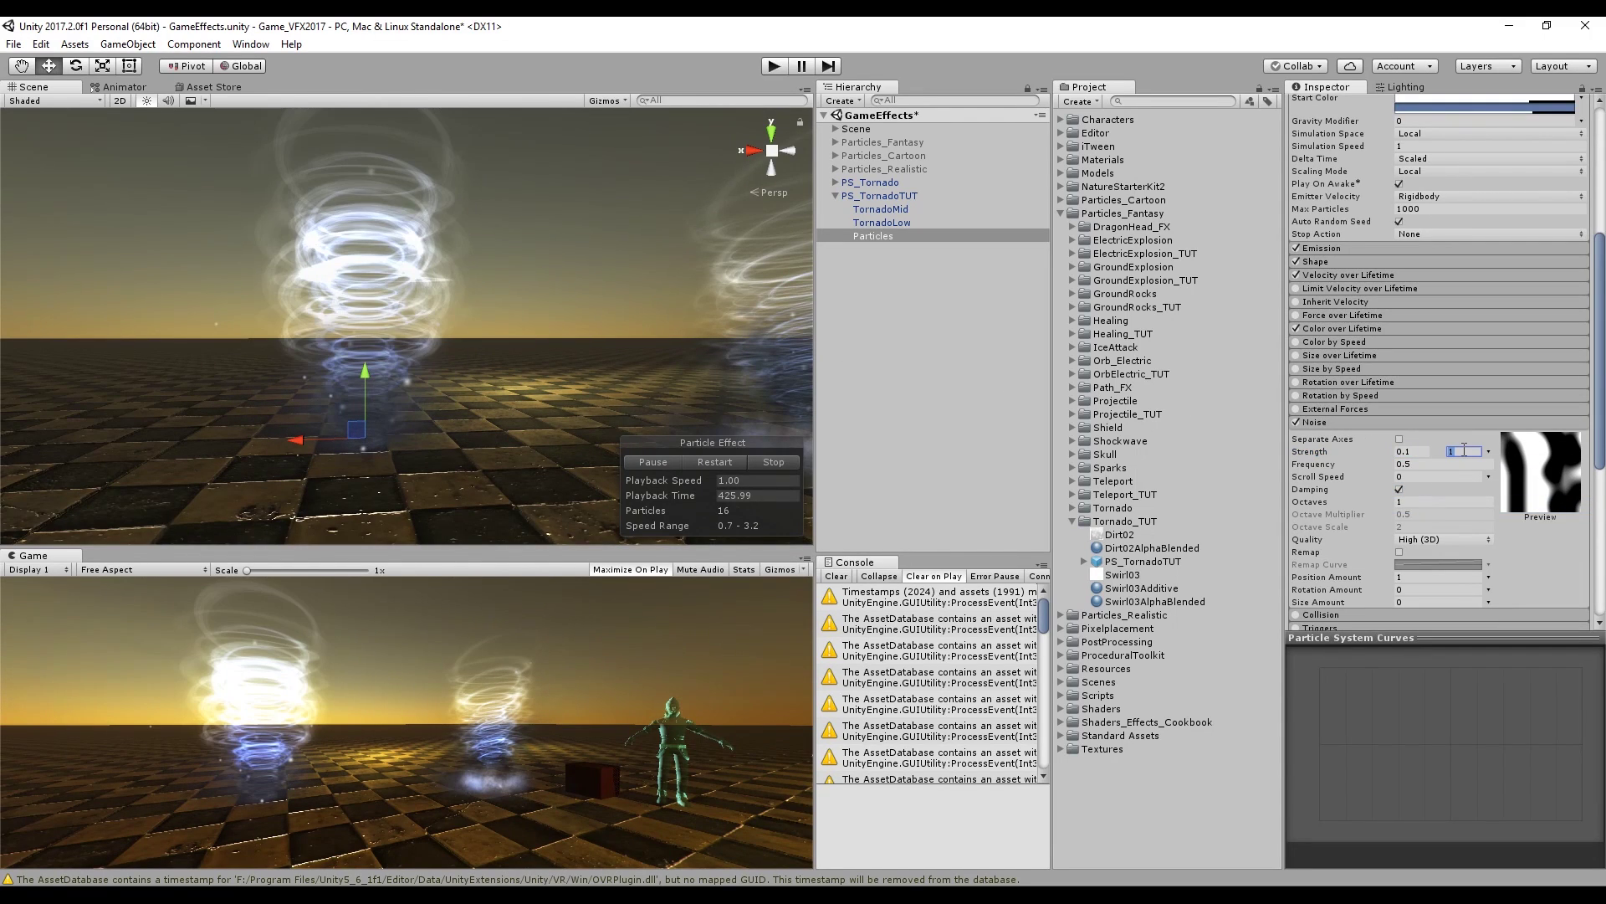
left_click(1464, 450)
type("0.8")
left_click(1451, 462)
type("1")
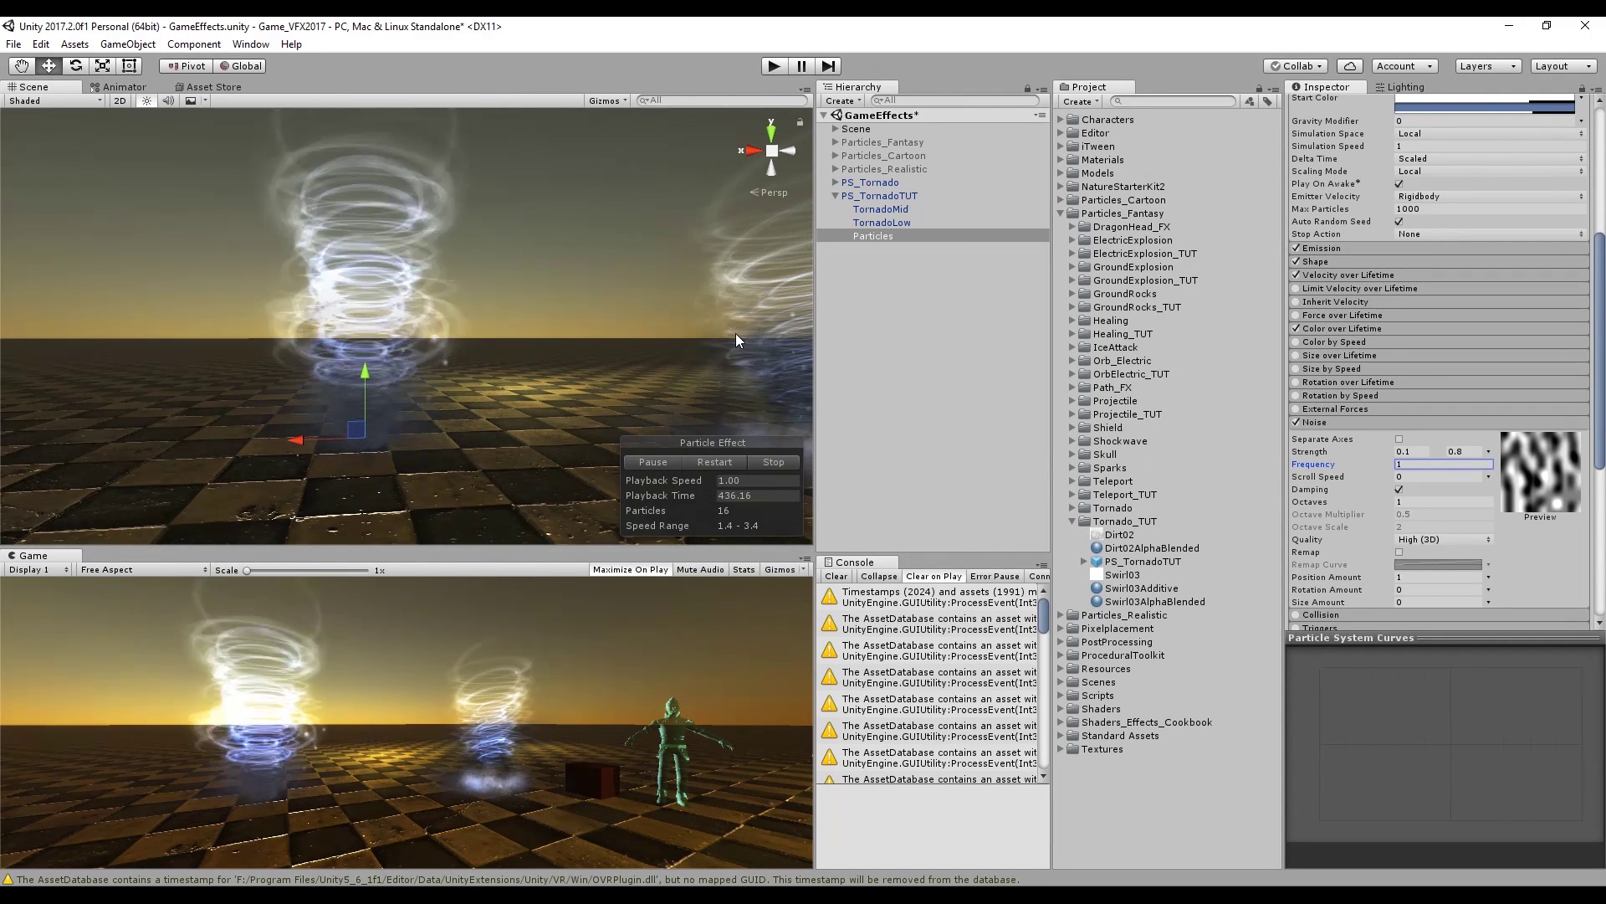
left_click(1353, 423)
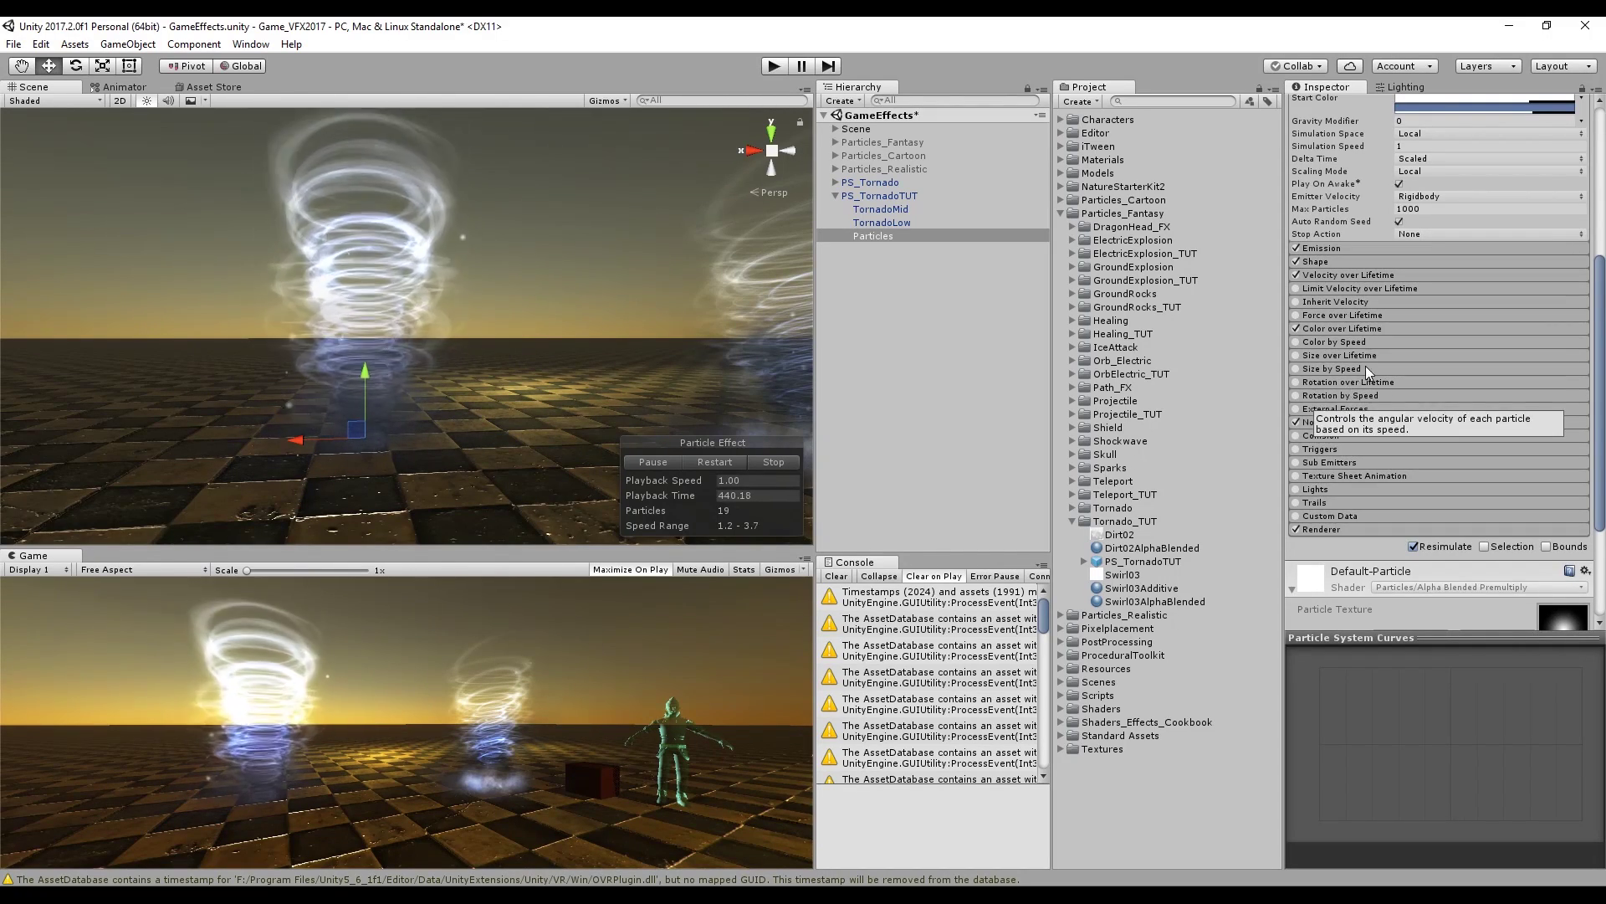
Add a new particle system as a child of PS_TornadoTUT and name it TrailSmaller
left_click(887, 197)
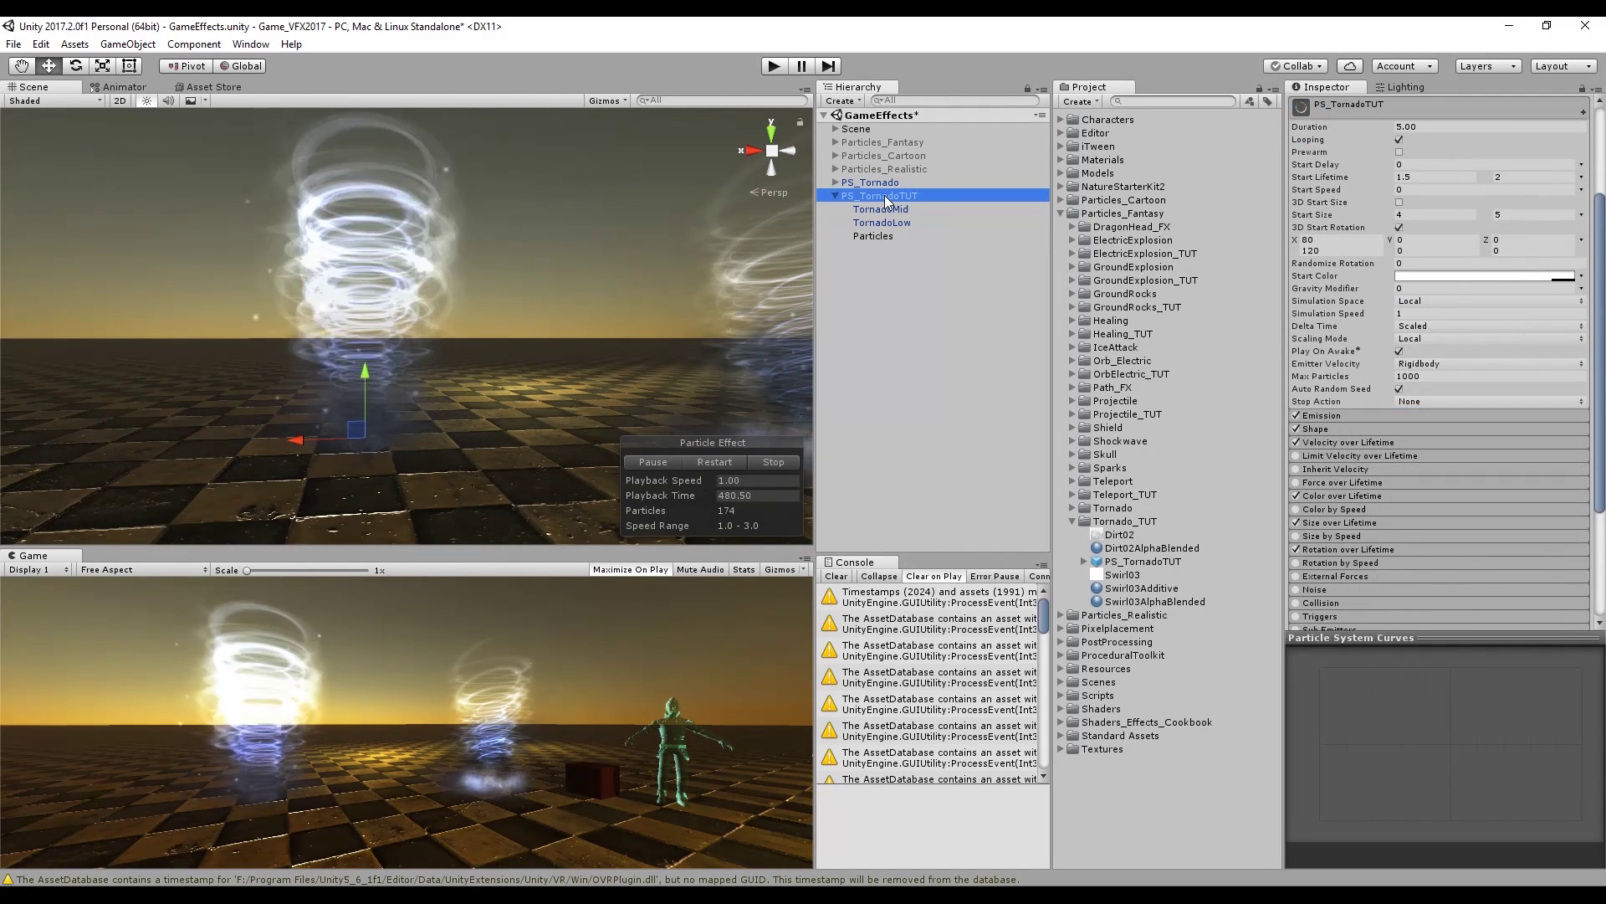
right_click(885, 196)
mouse_move(940, 409)
left_click(1163, 410)
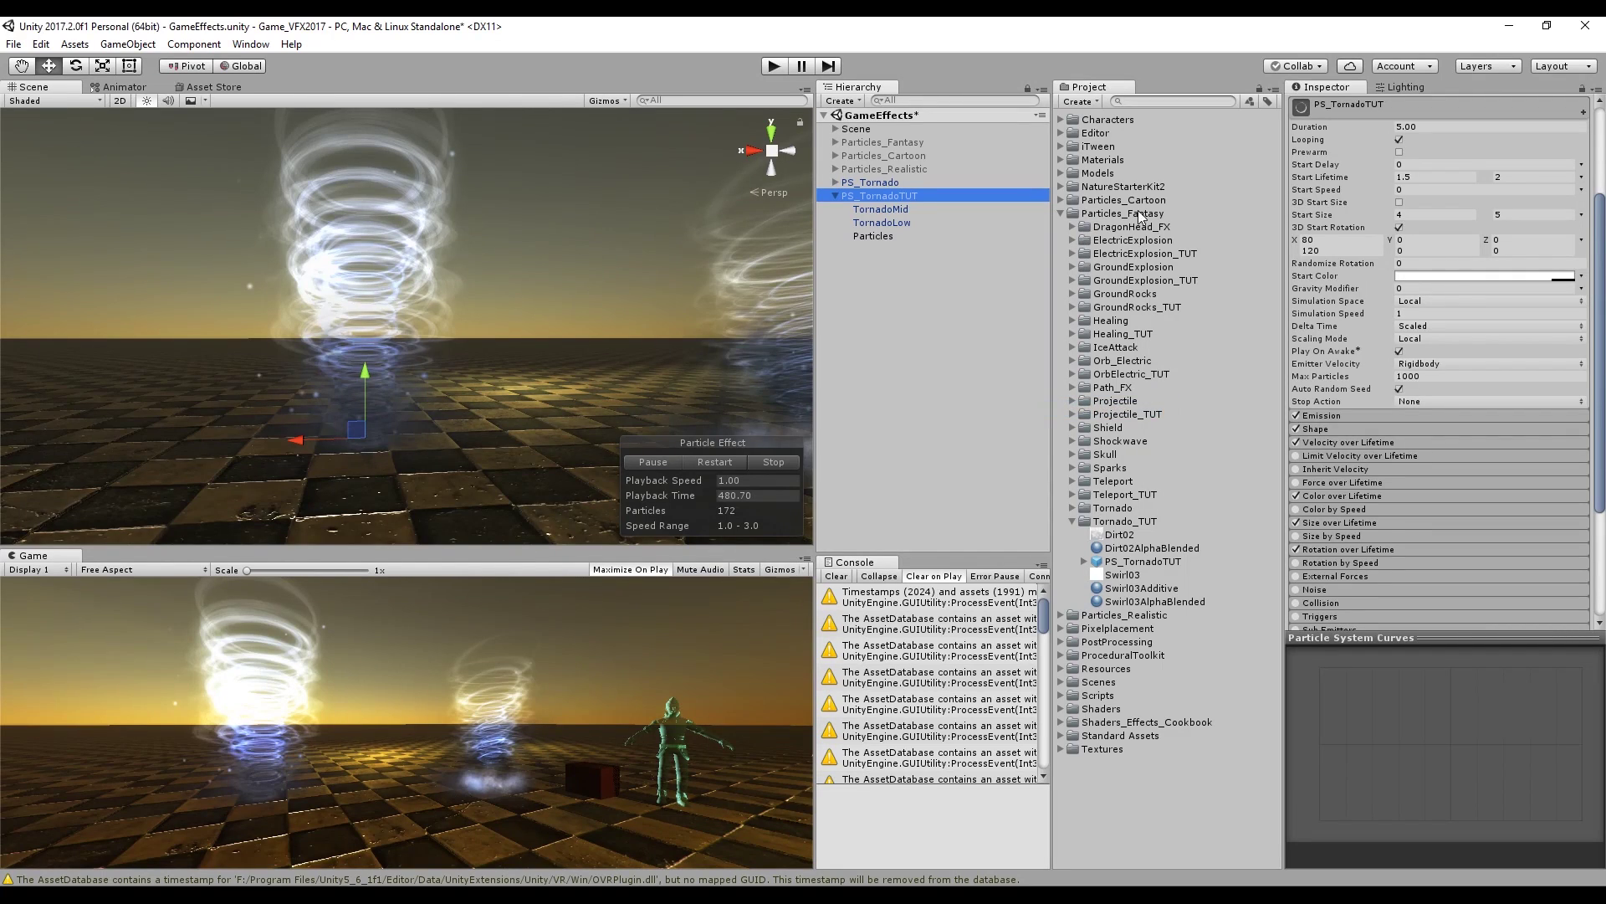
scroll(1419, 133, "up", 3)
left_click(1387, 106)
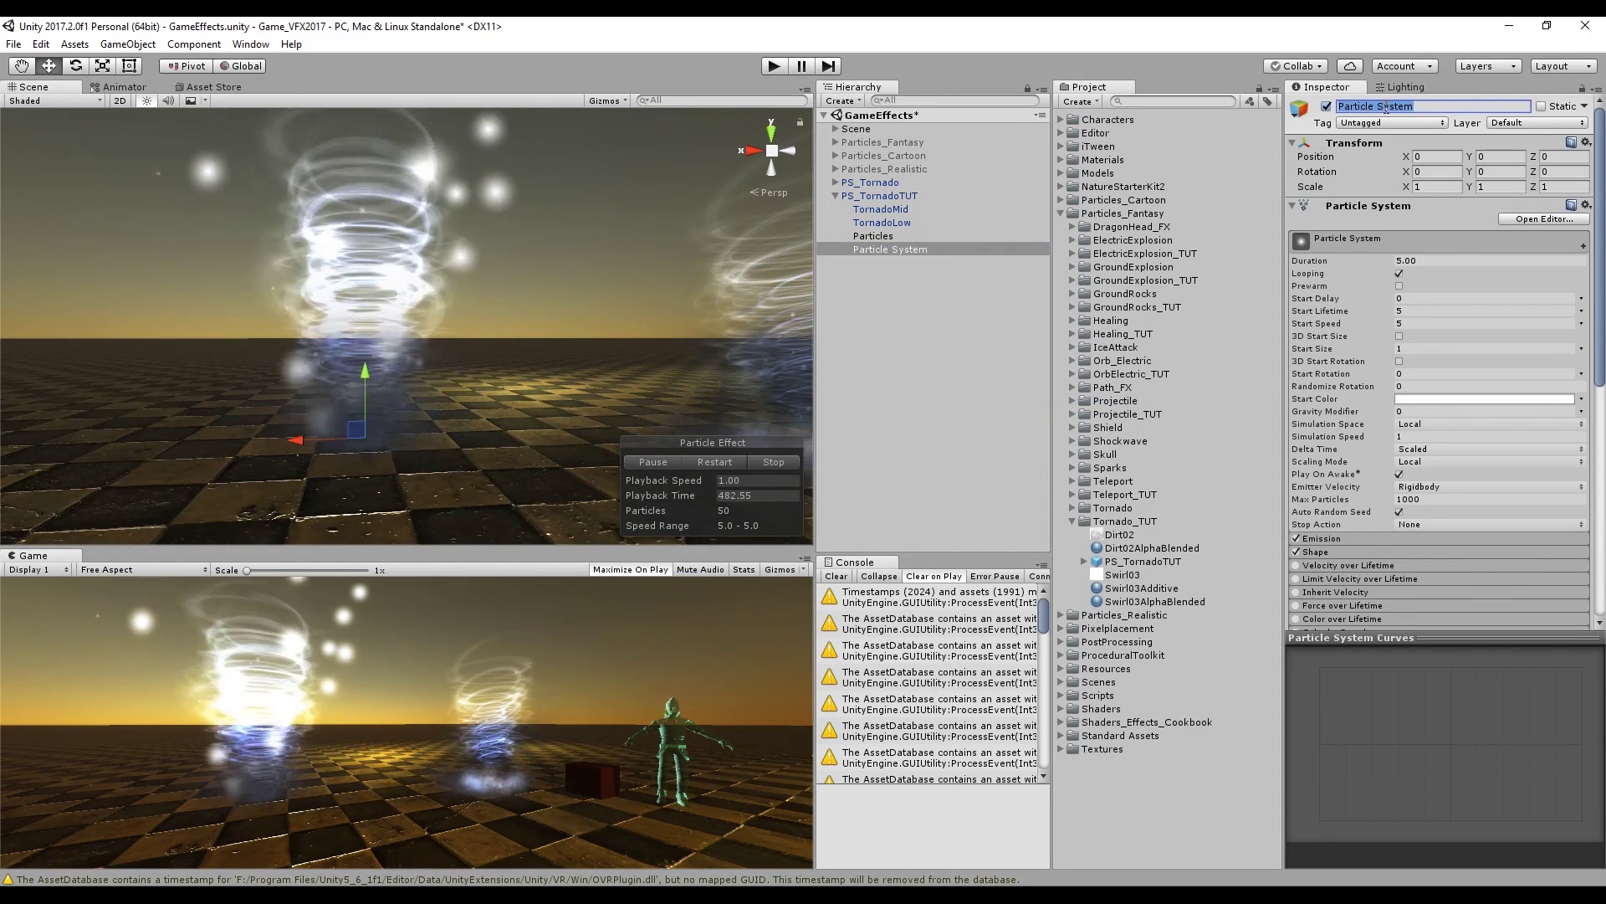
type("TrailSmaller")
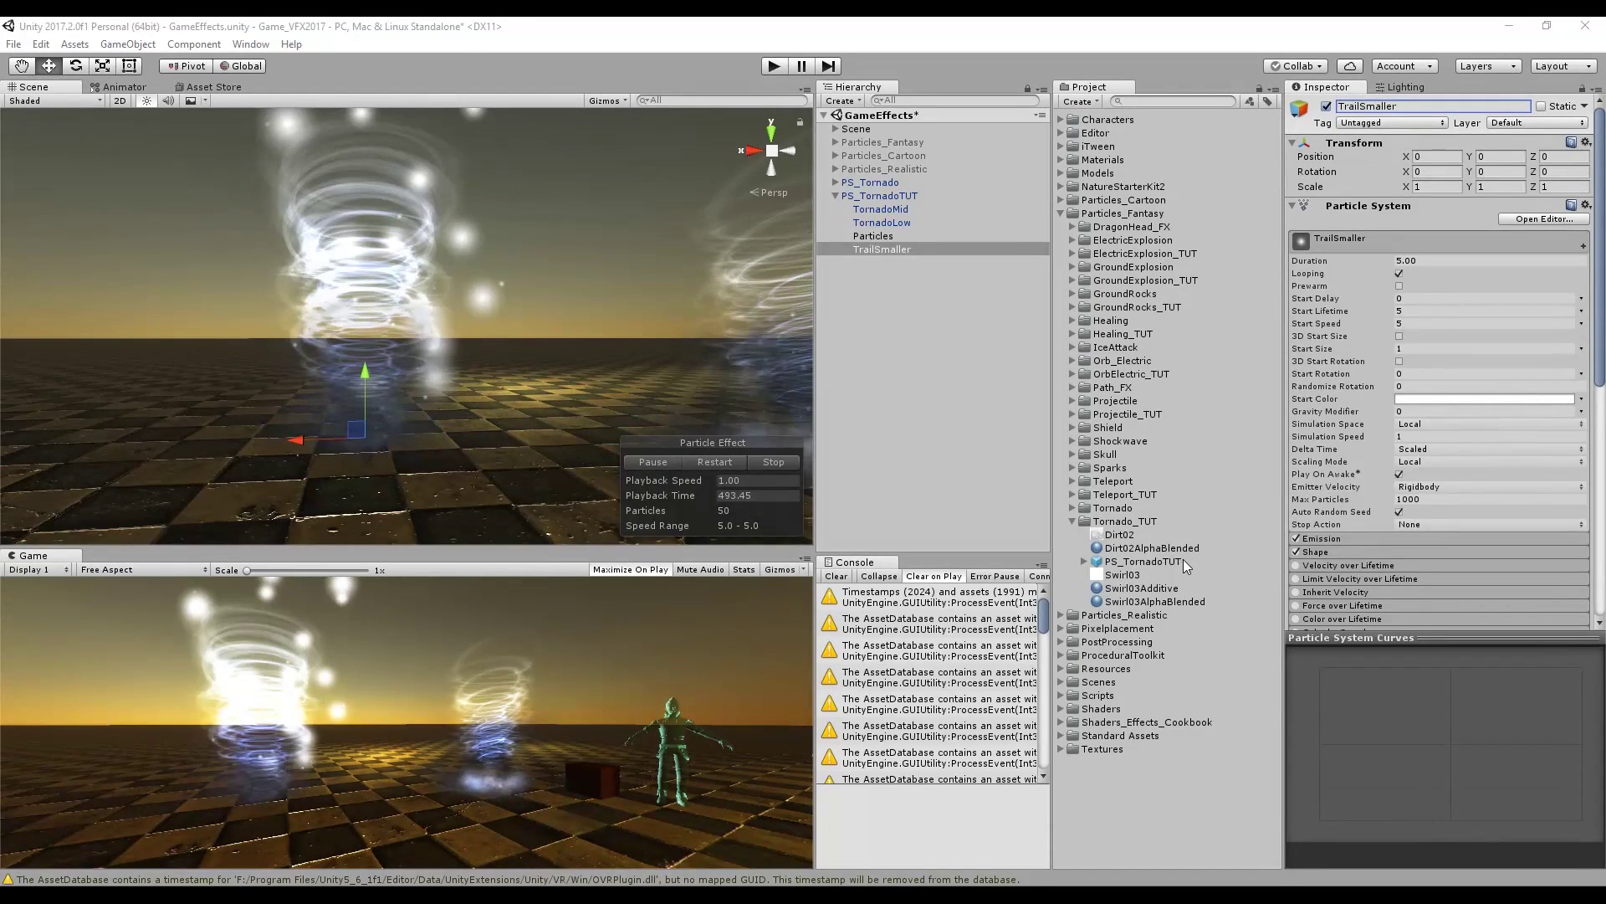
Duplicate the Dirt02AlphaBlended material in the Tornado_TUT folder and rename the copy Dirt02Additive
left_click(1148, 549)
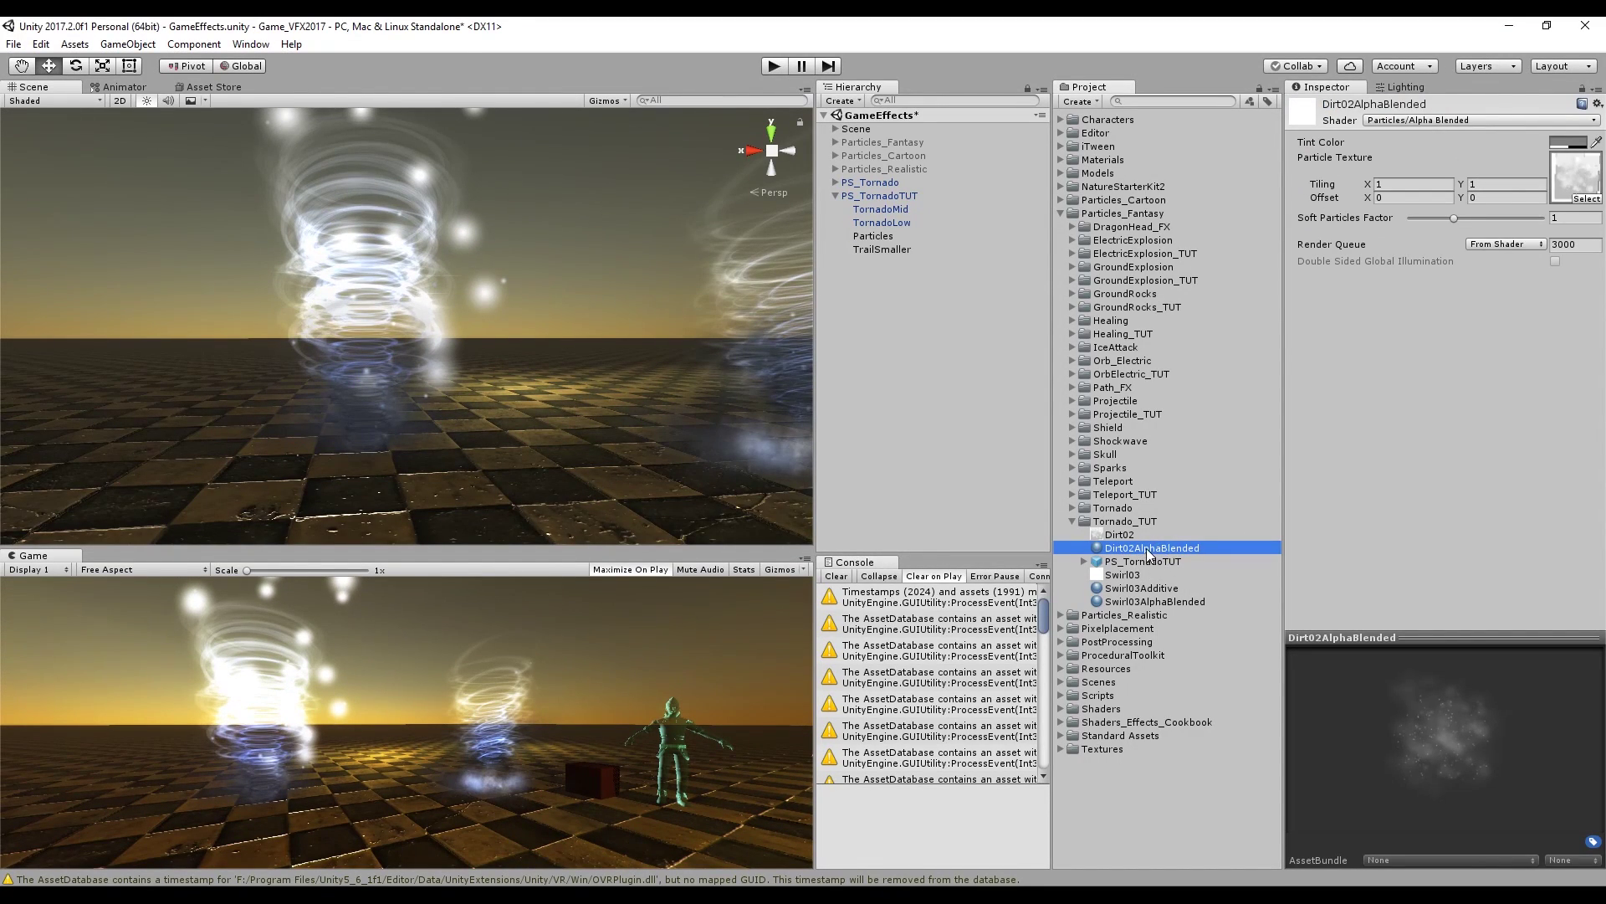
key("ctrl+d")
left_click(1207, 566)
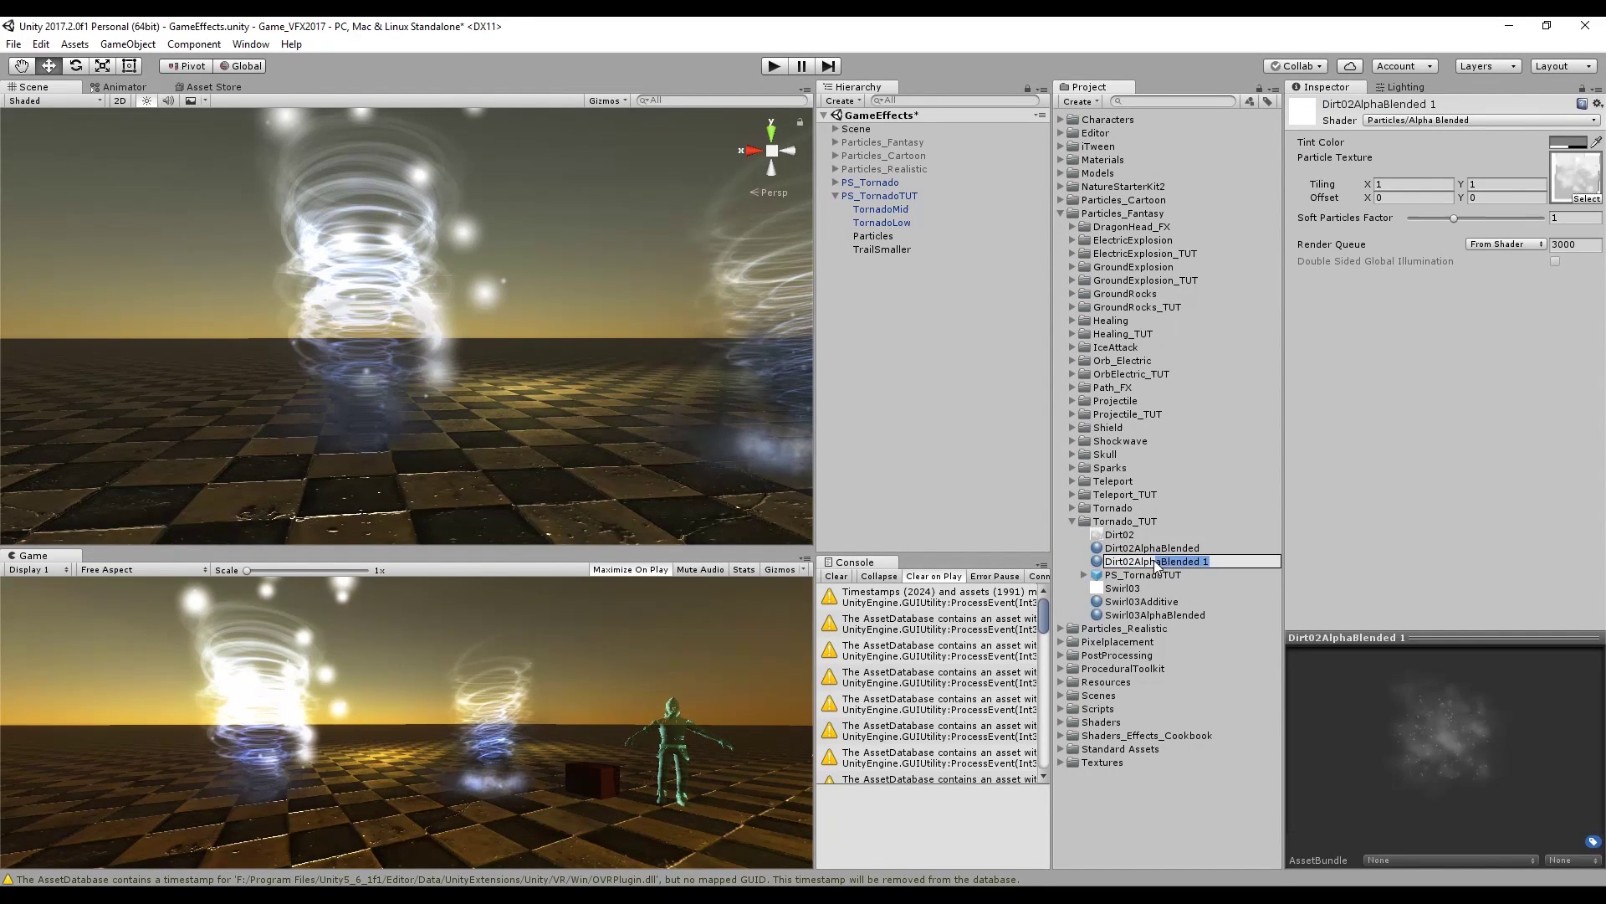
left_click_drag(1153, 559, 1132, 561)
type("Additive")
key("Return")
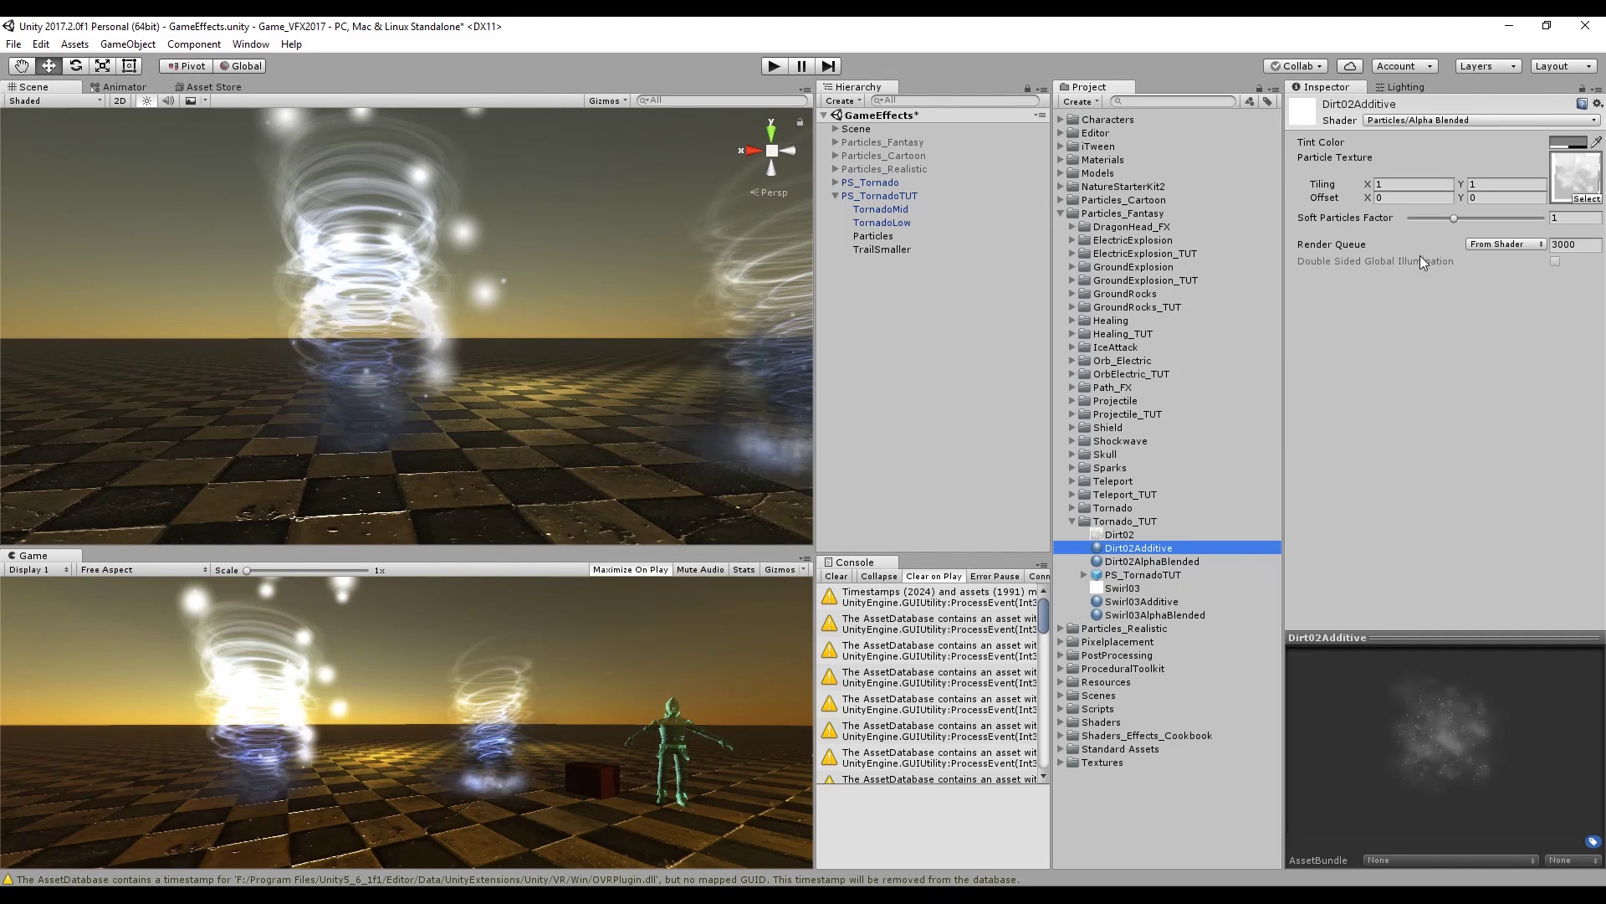
Set the Dirt02Additive shader to Particles/Additive and assign the material to TrailSmaller
left_click(1432, 119)
mouse_move(1460, 323)
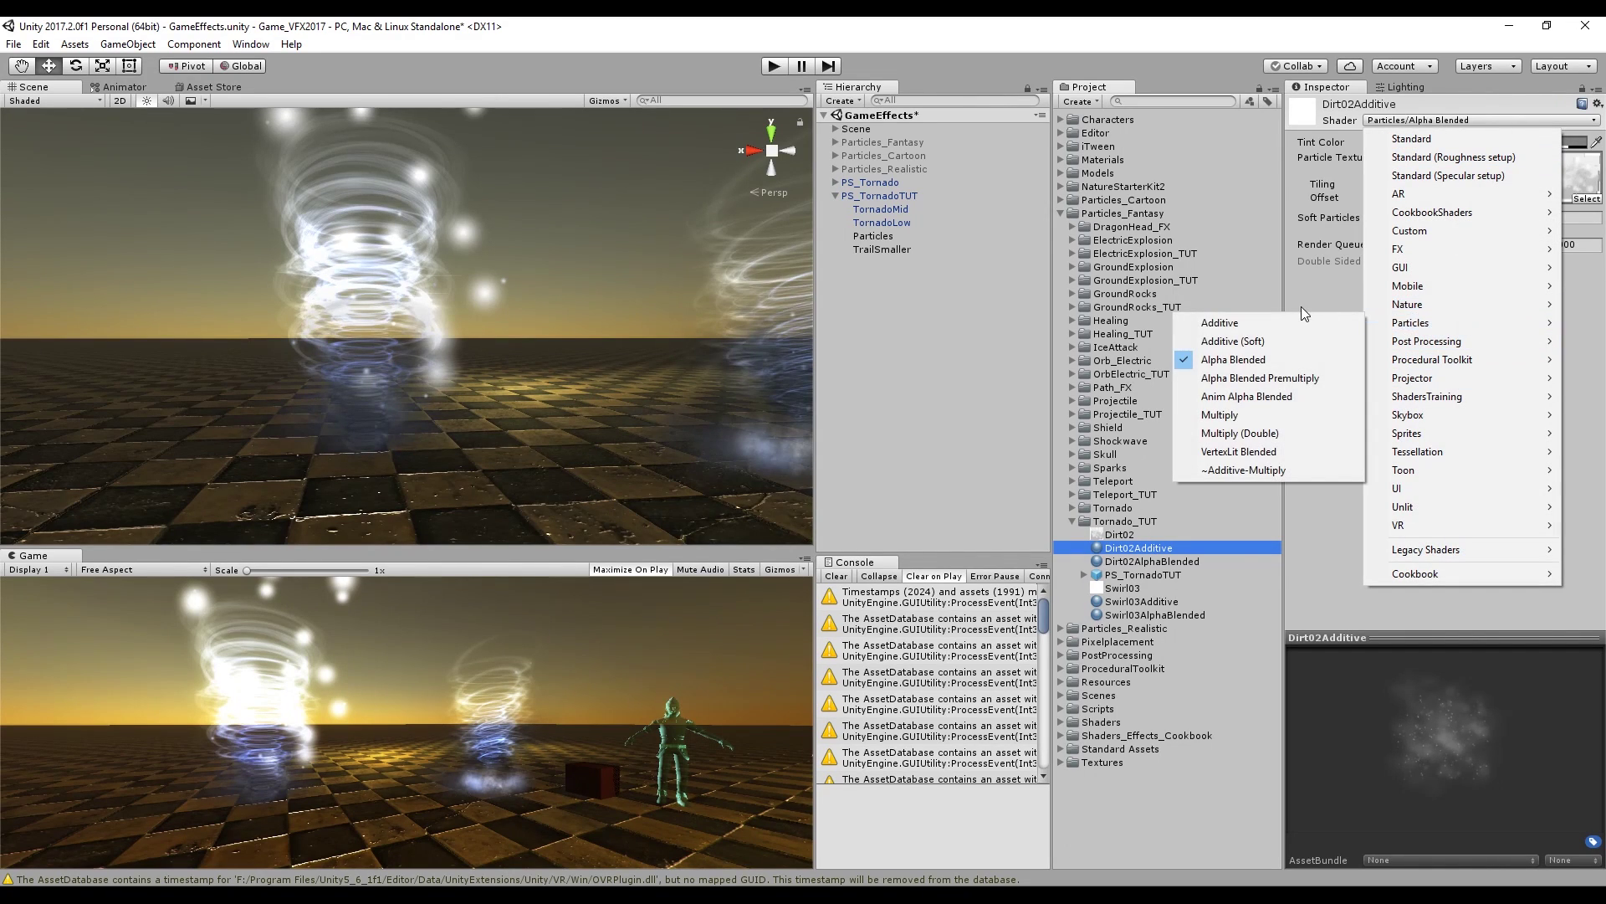
left_click(1220, 322)
left_click_drag(1131, 551, 890, 251)
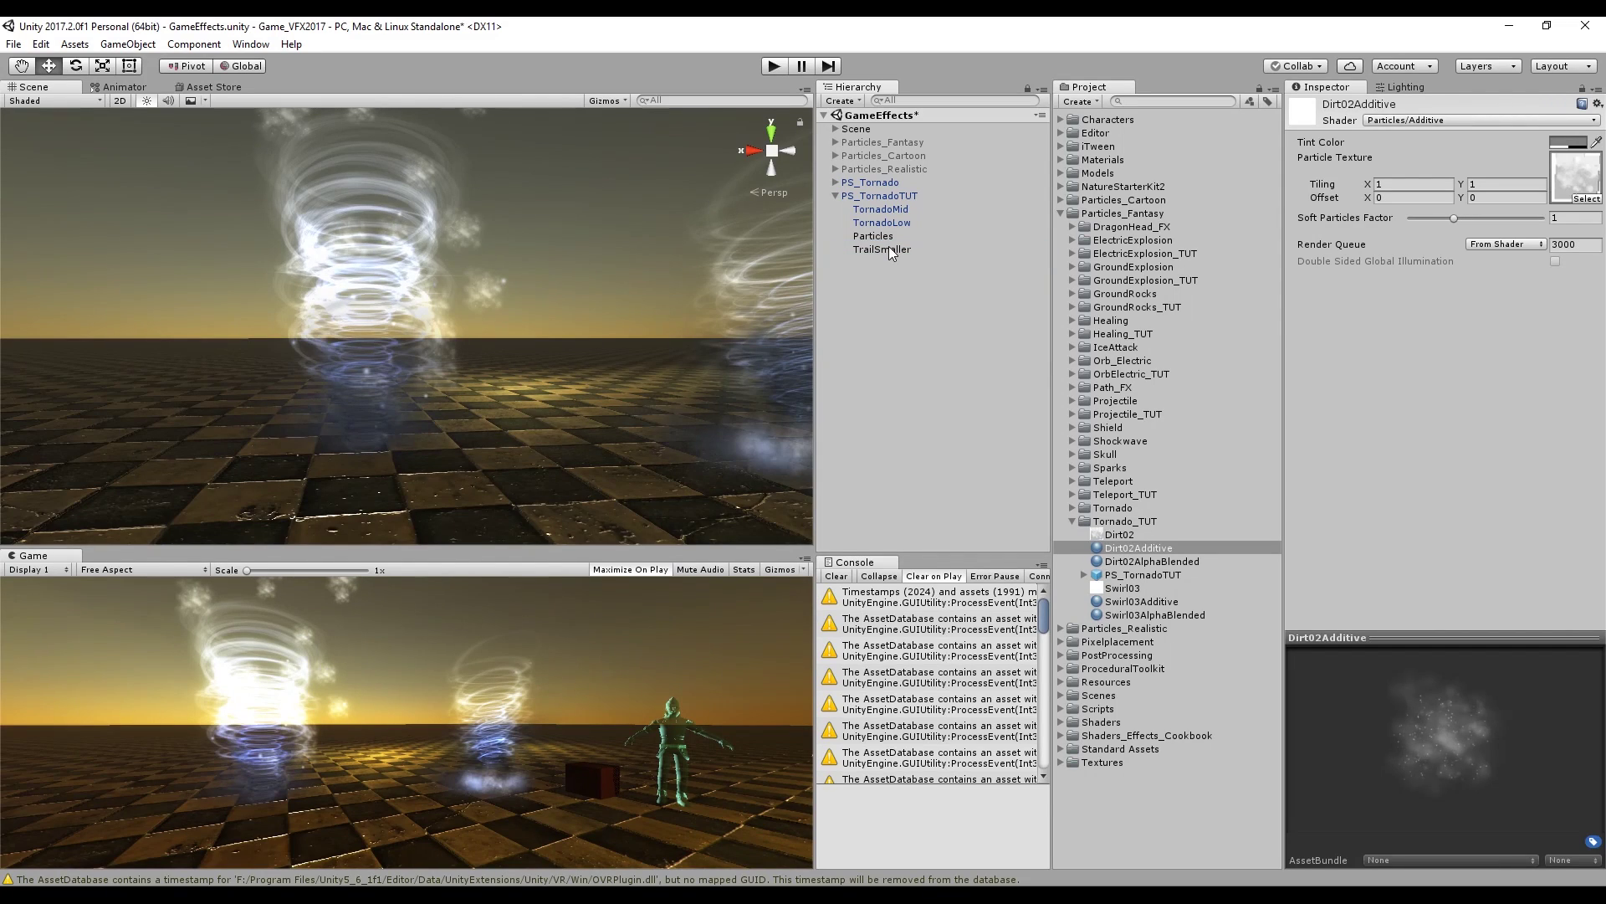
Set the Start Speed of TrailSmaller to Random Between Two Constants, 0.2 and 1.2
left_click(890, 250)
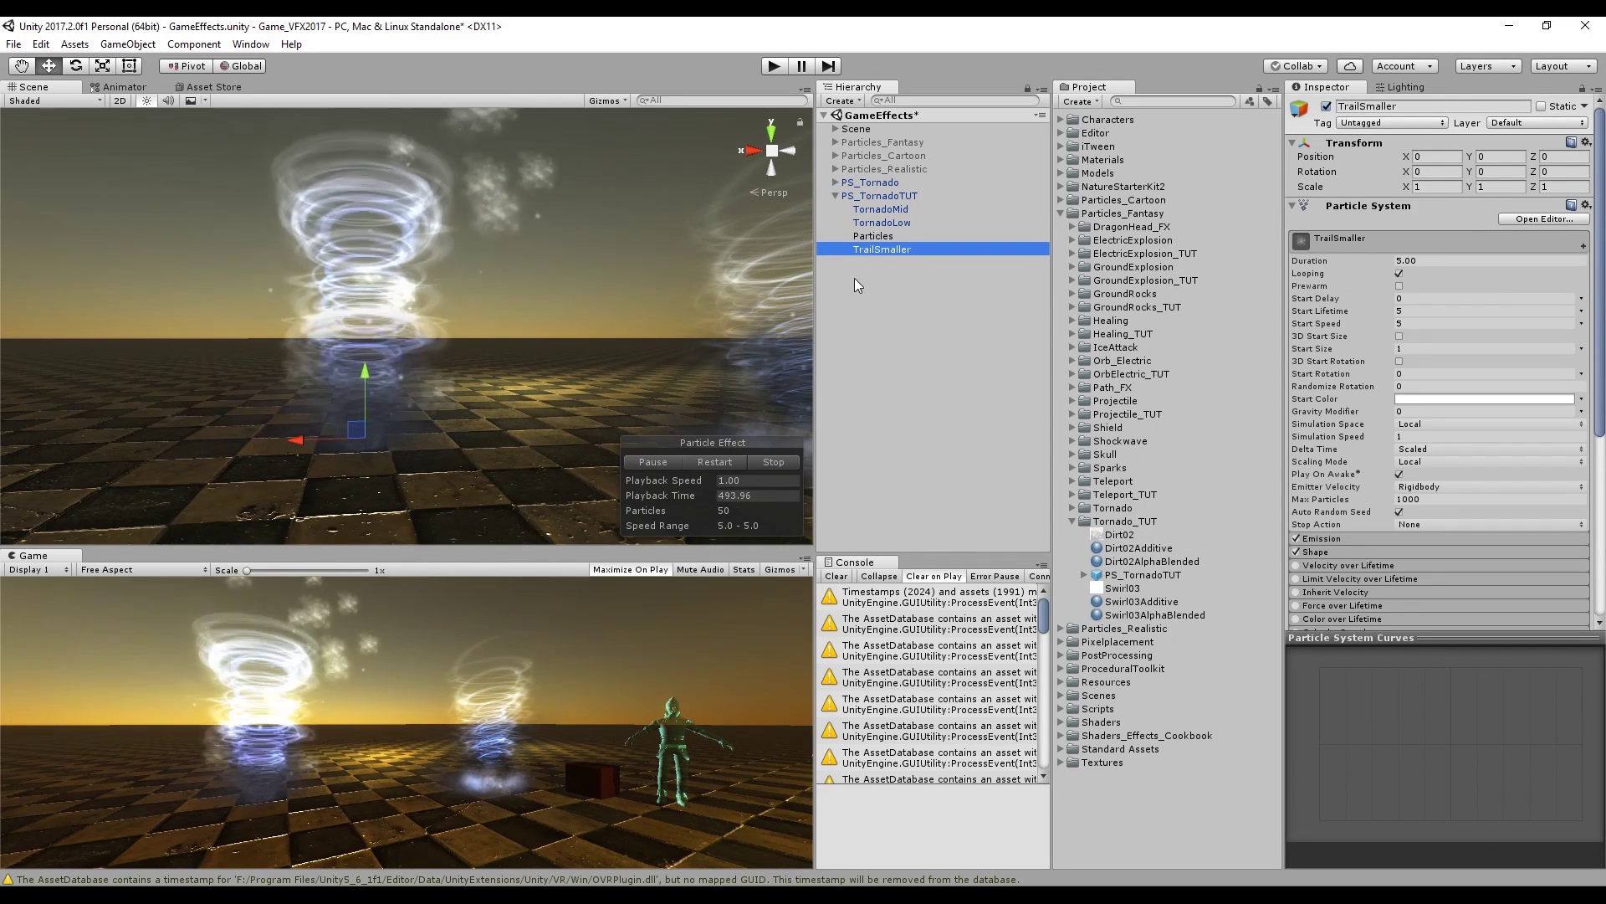
left_click(1581, 323)
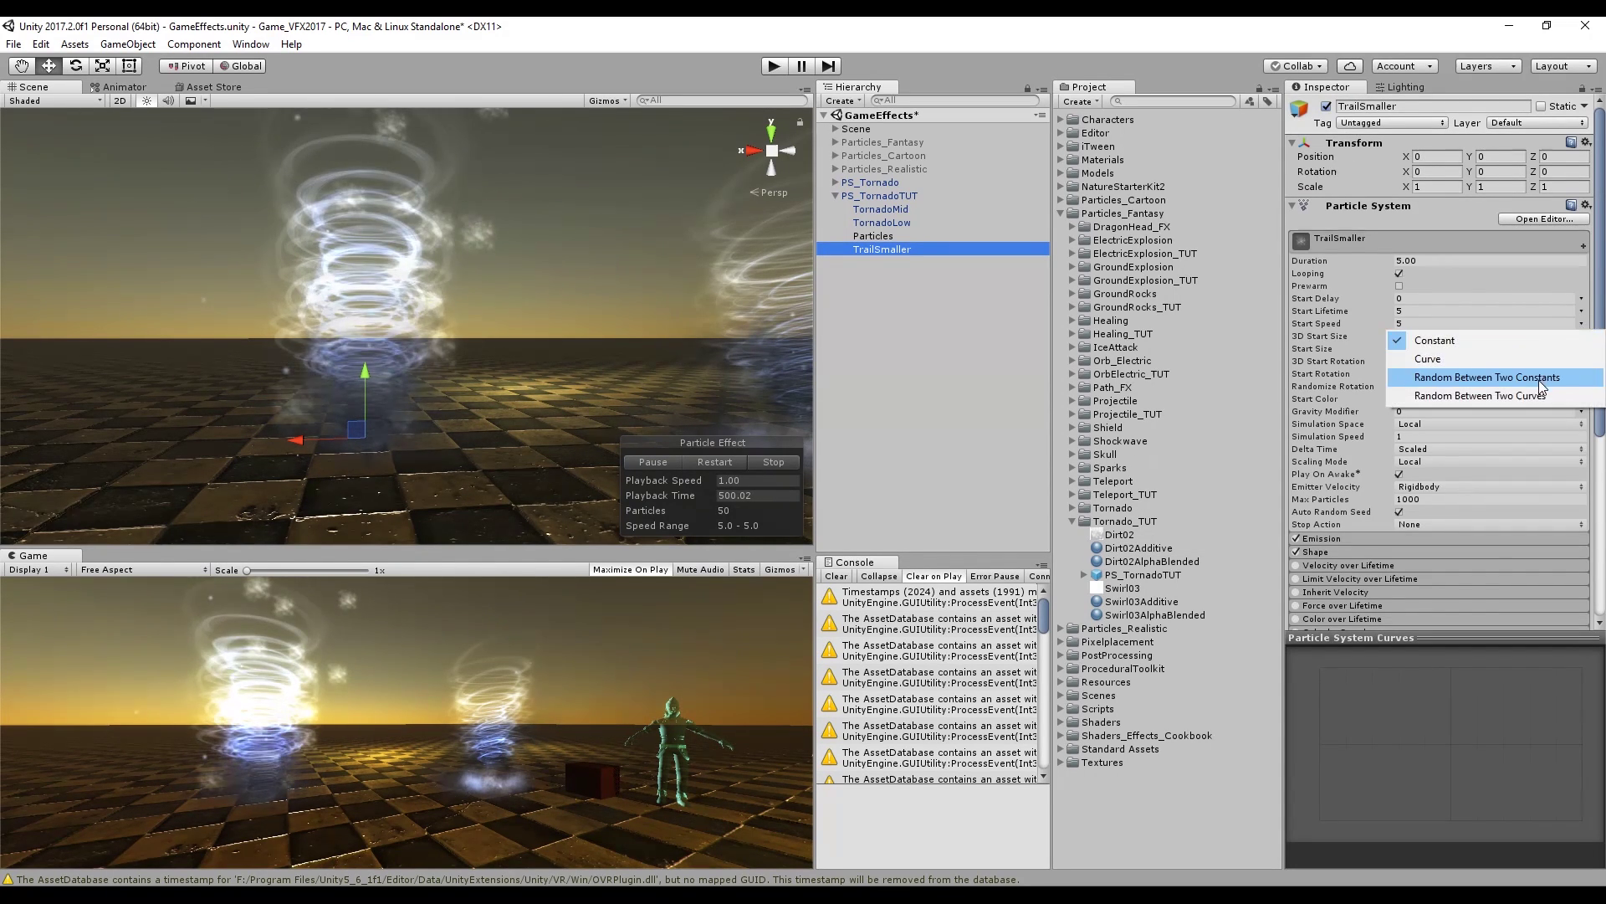
left_click(1456, 373)
left_click(1435, 323)
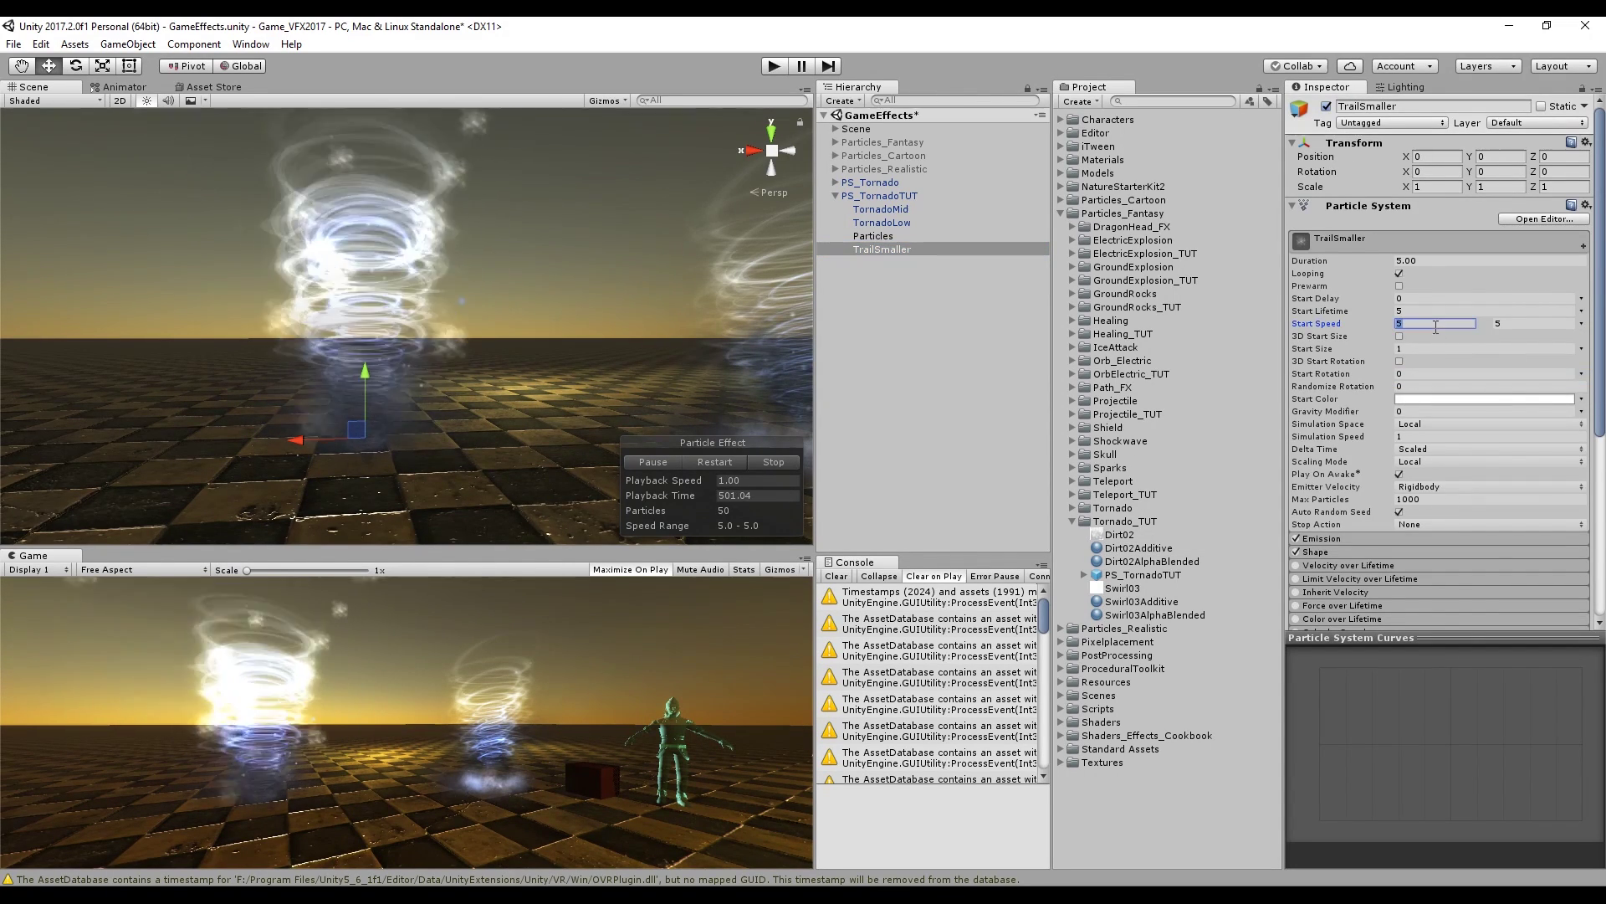
type(".2")
left_click(1519, 324)
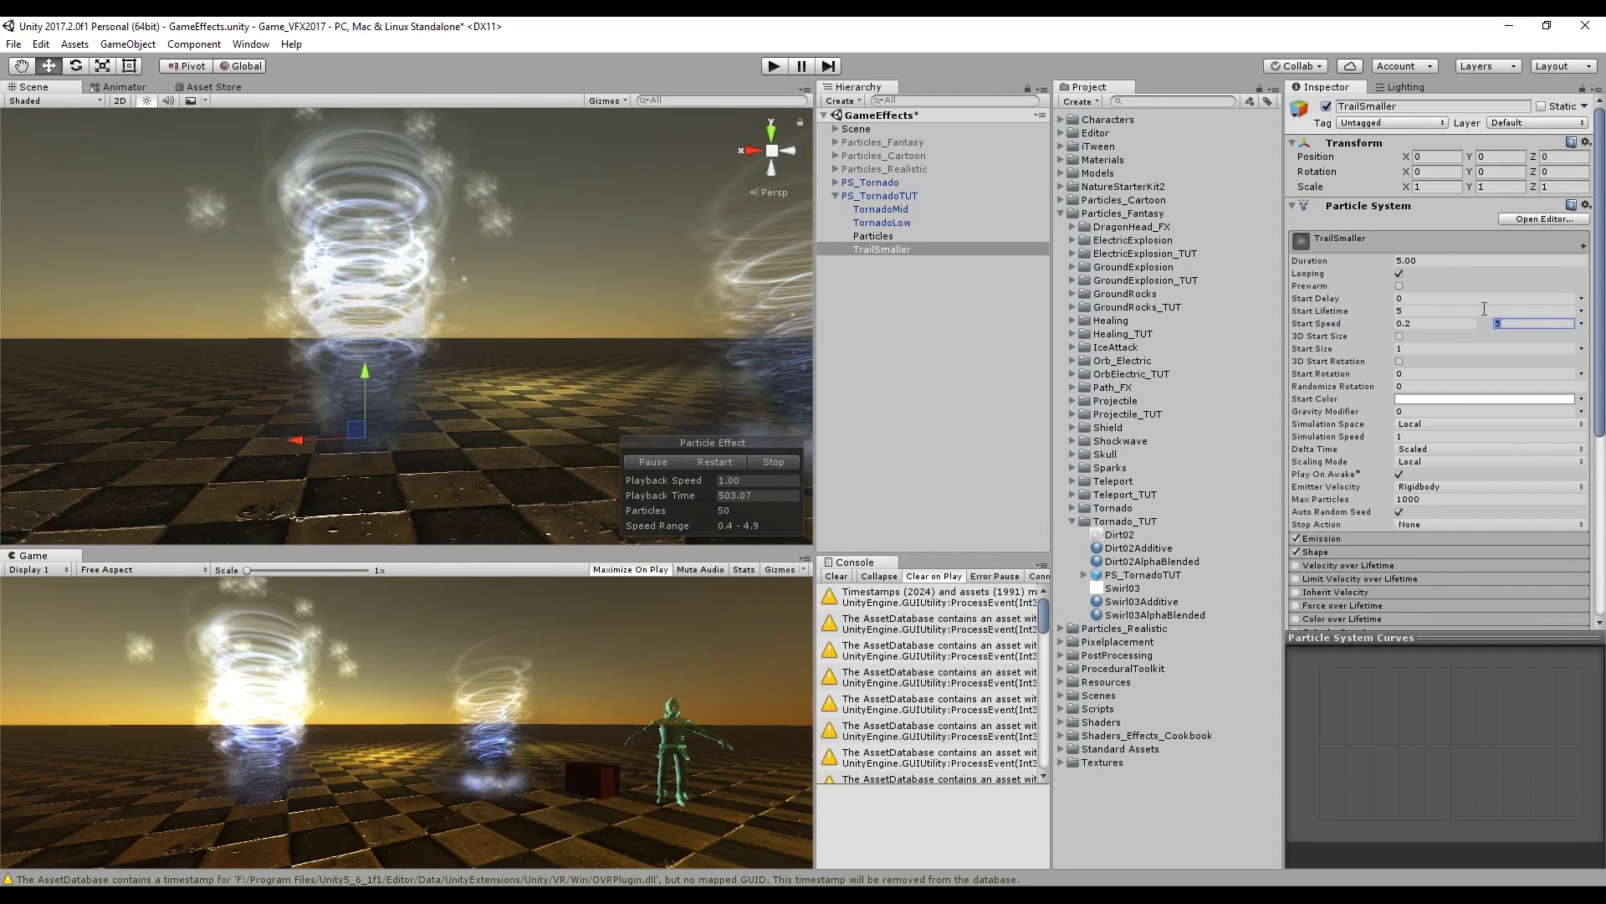
type("1.2")
Set the Start Lifetime of TrailSmaller to Random Between Two Constants, 1.2 and 1.8
left_click(1581, 323)
left_click(1481, 364)
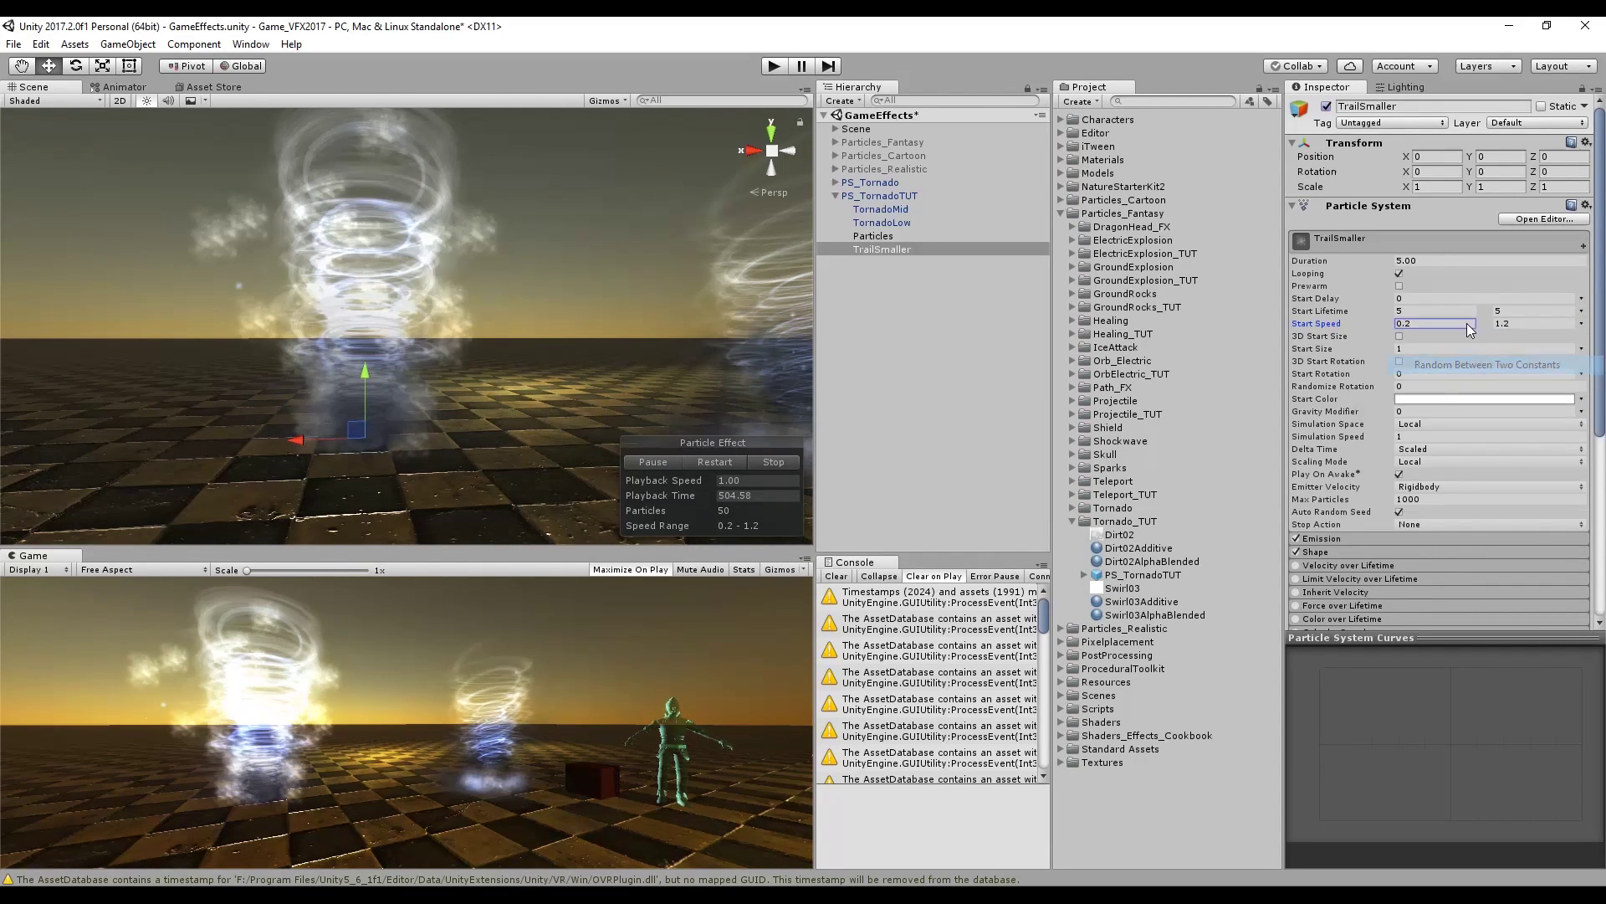
left_click(1452, 312)
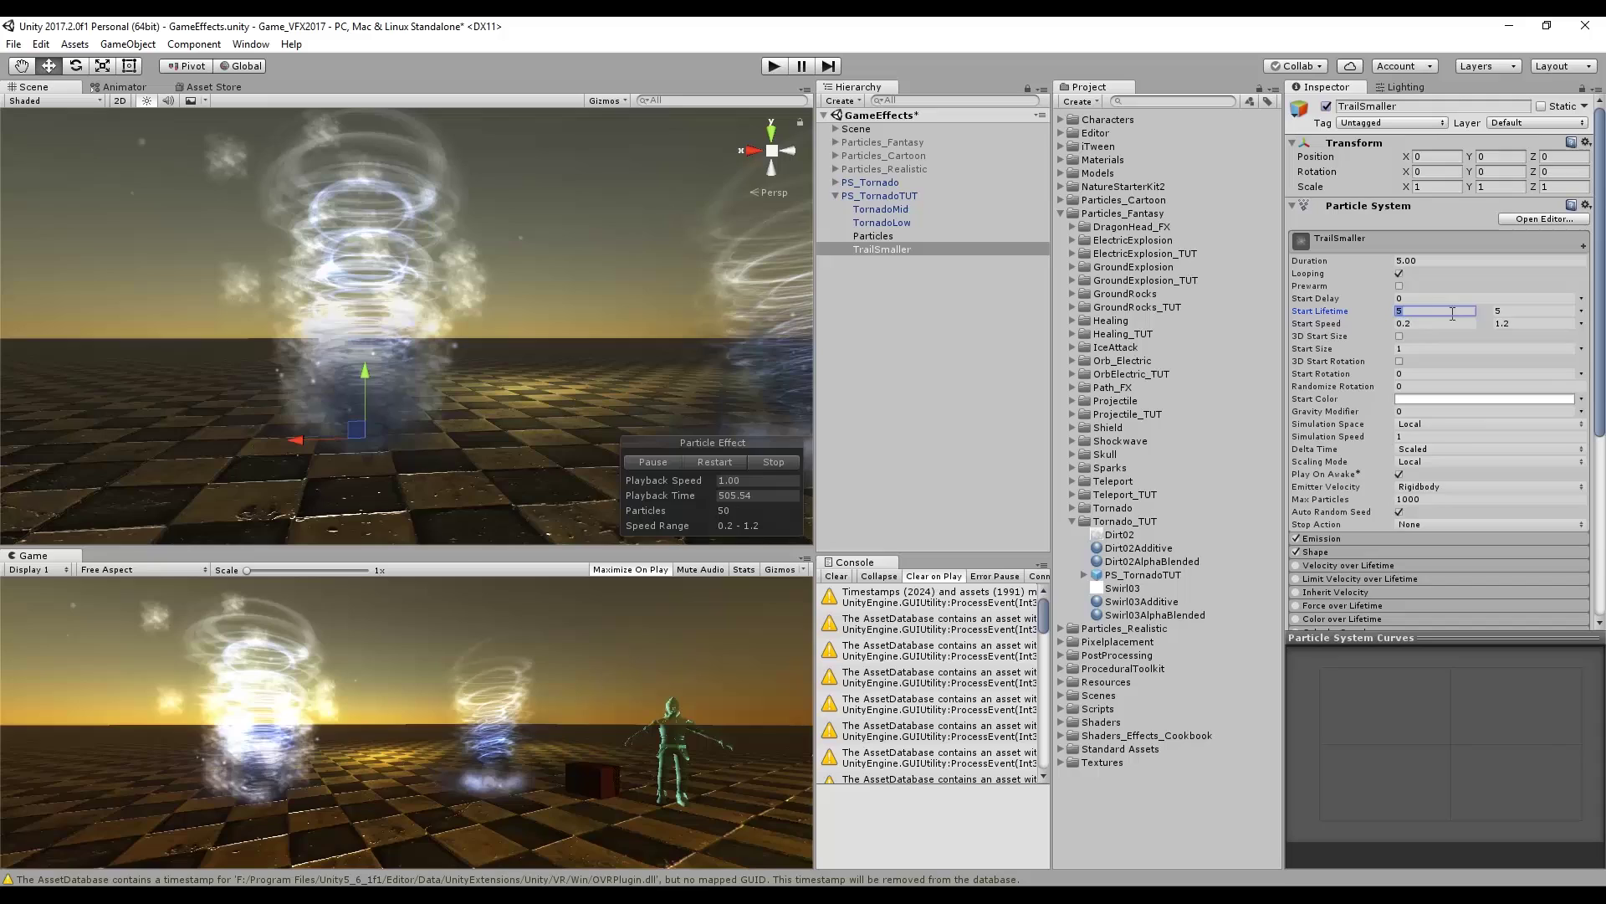
type("1.2")
left_click(1518, 310)
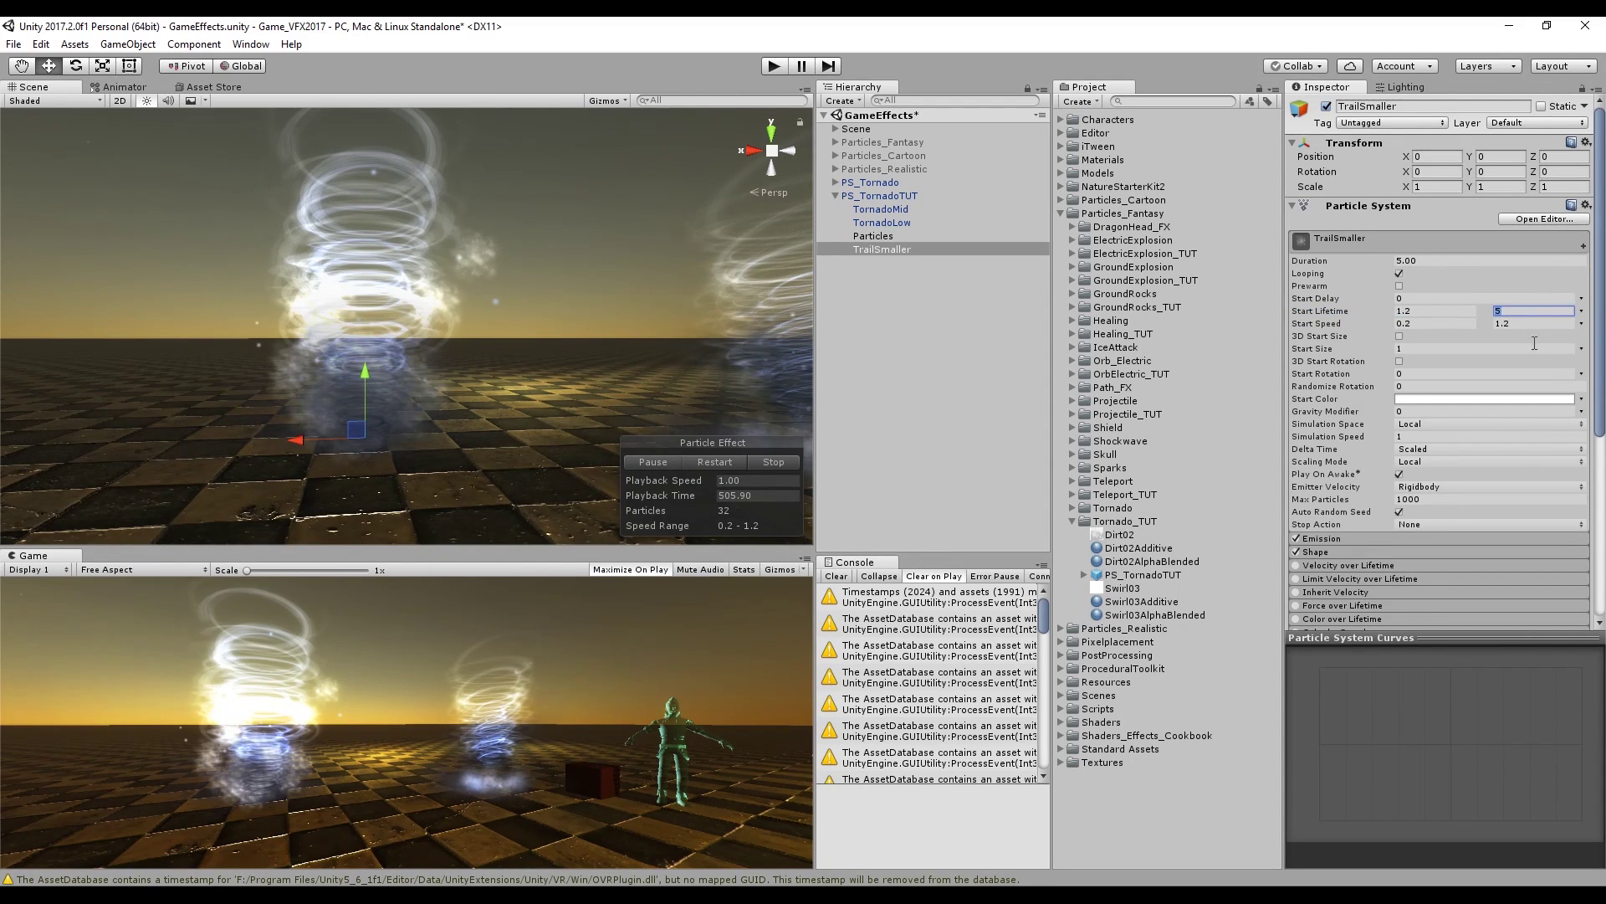
type("1.8")
Set the Start Size of TrailSmaller to Random Between Two Constants, 0.5 and 2
left_click(1581, 348)
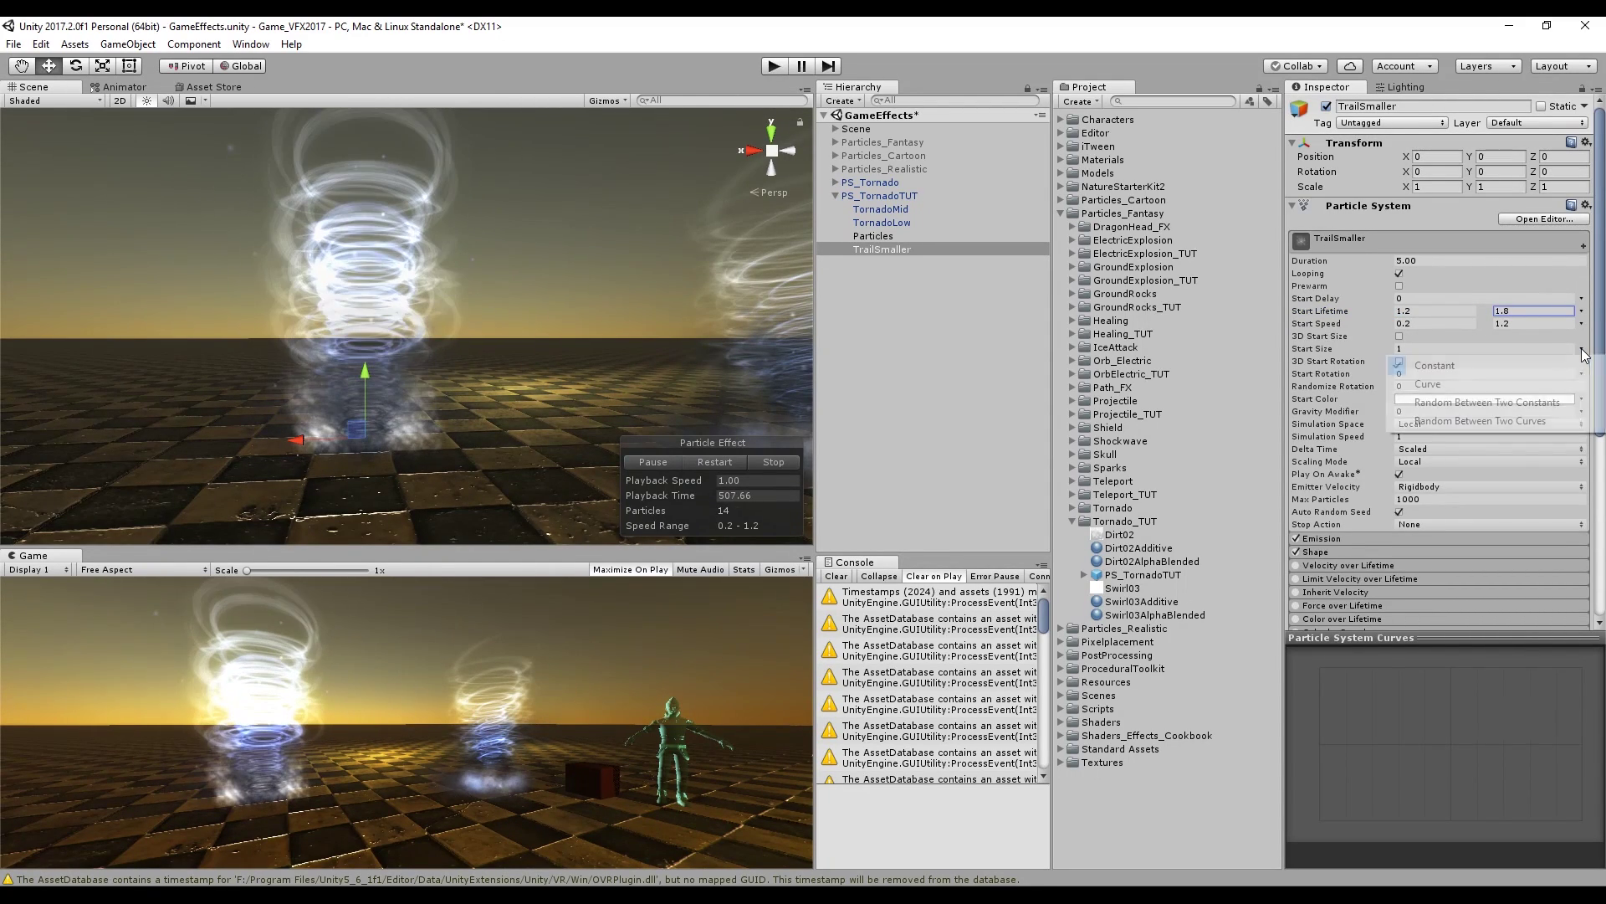
left_click(1558, 398)
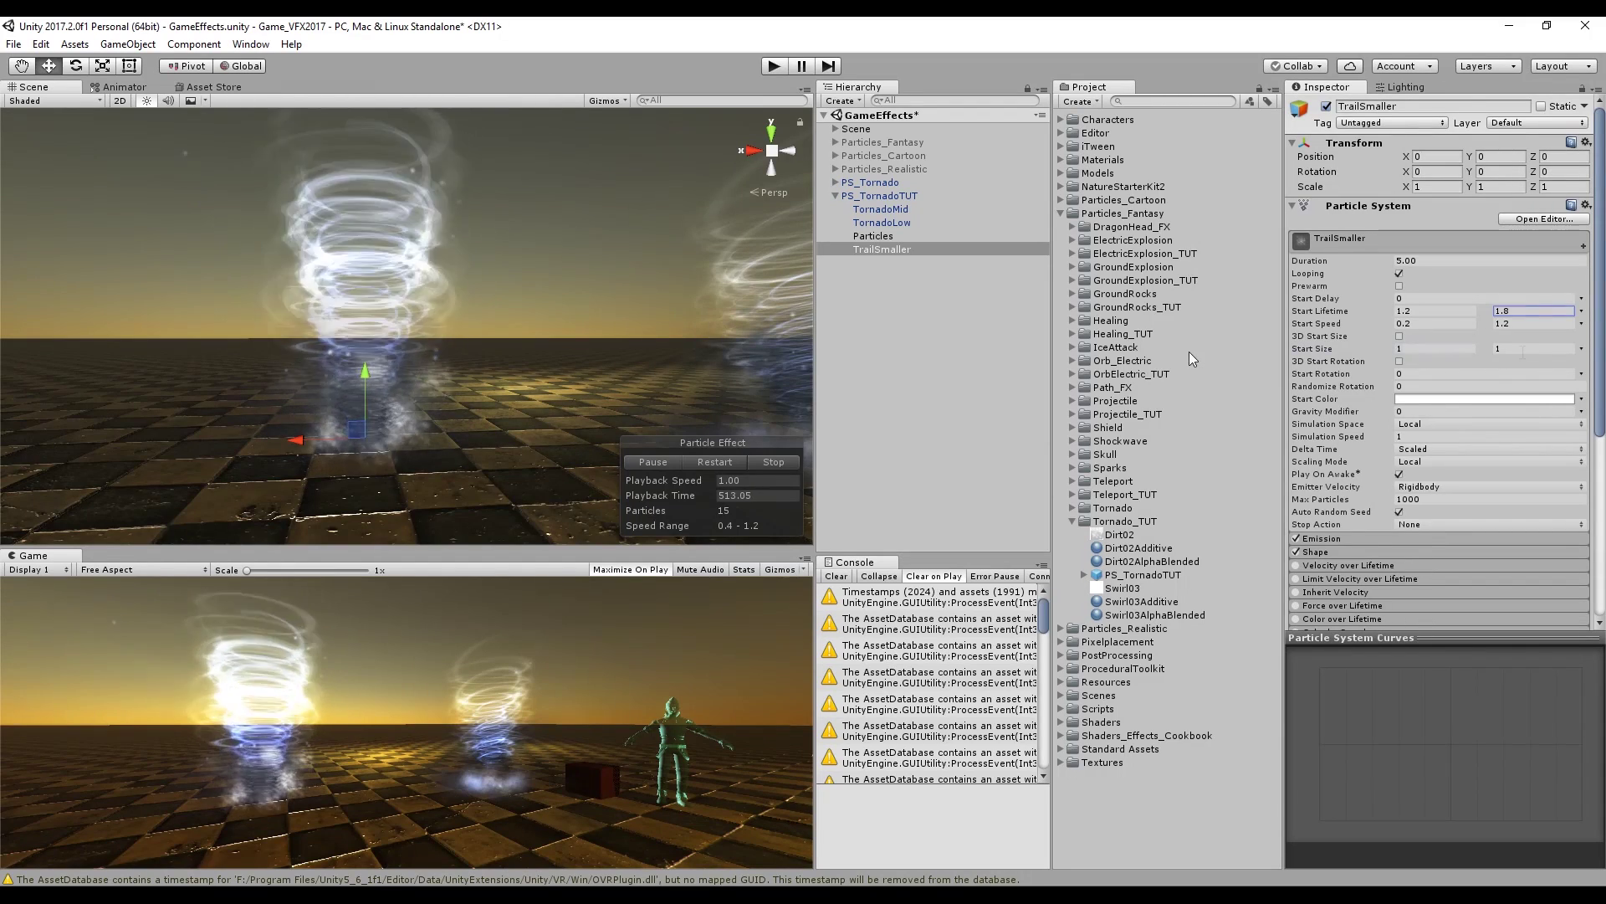
left_click(1431, 348)
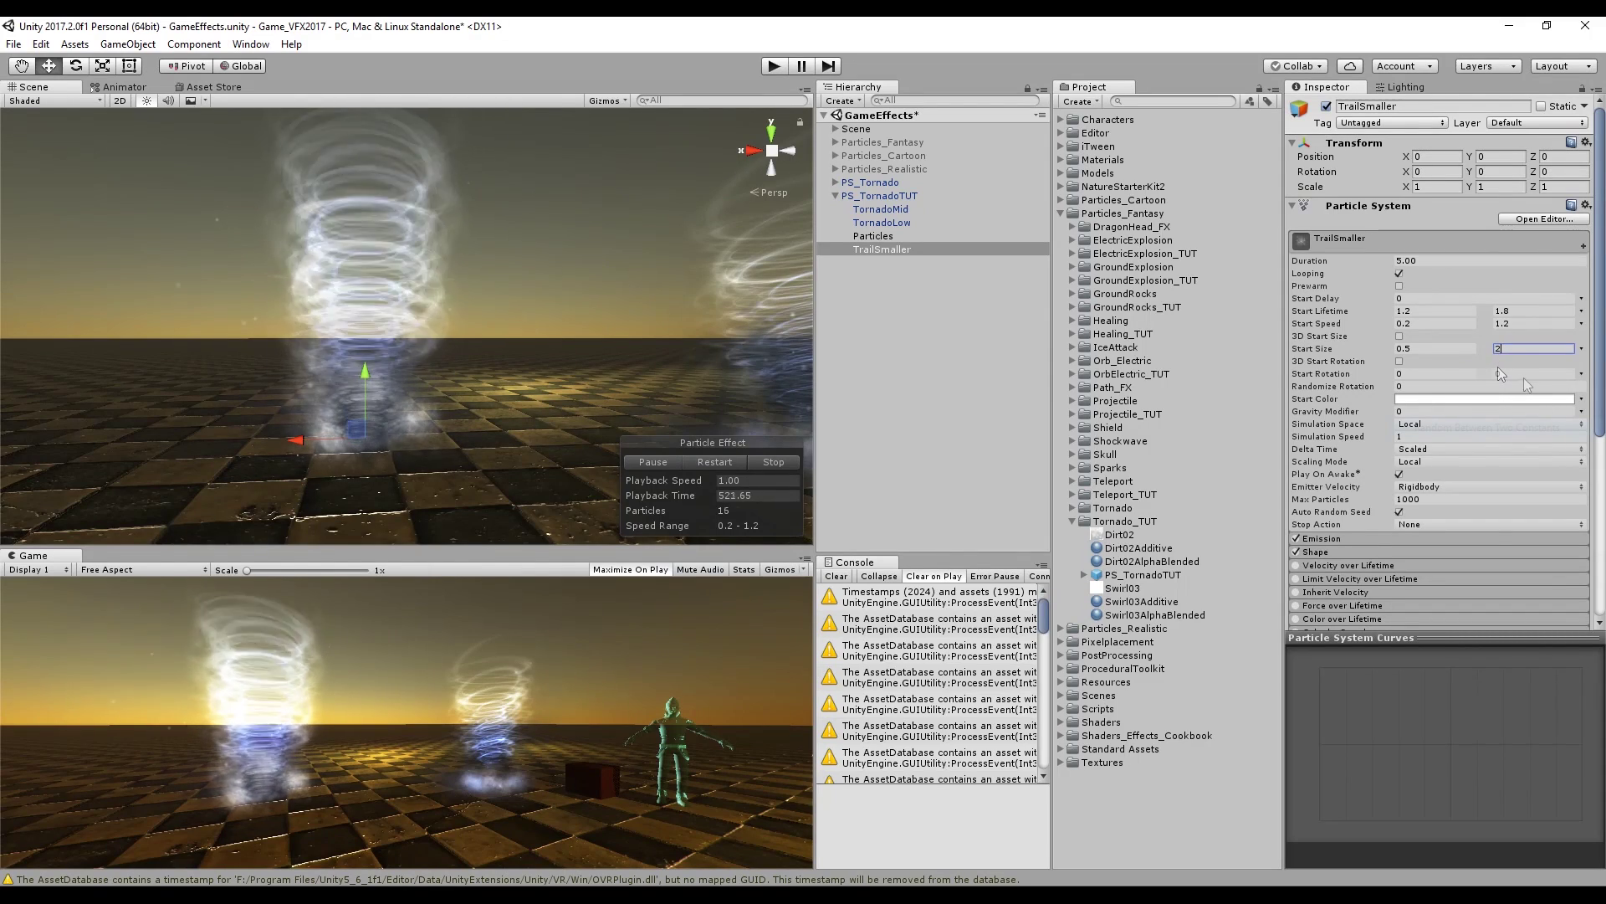
Set the Start Rotation of TrailSmaller between 0 and 360 and its Randomize Rotation to 1
left_click(1527, 376)
type("3")
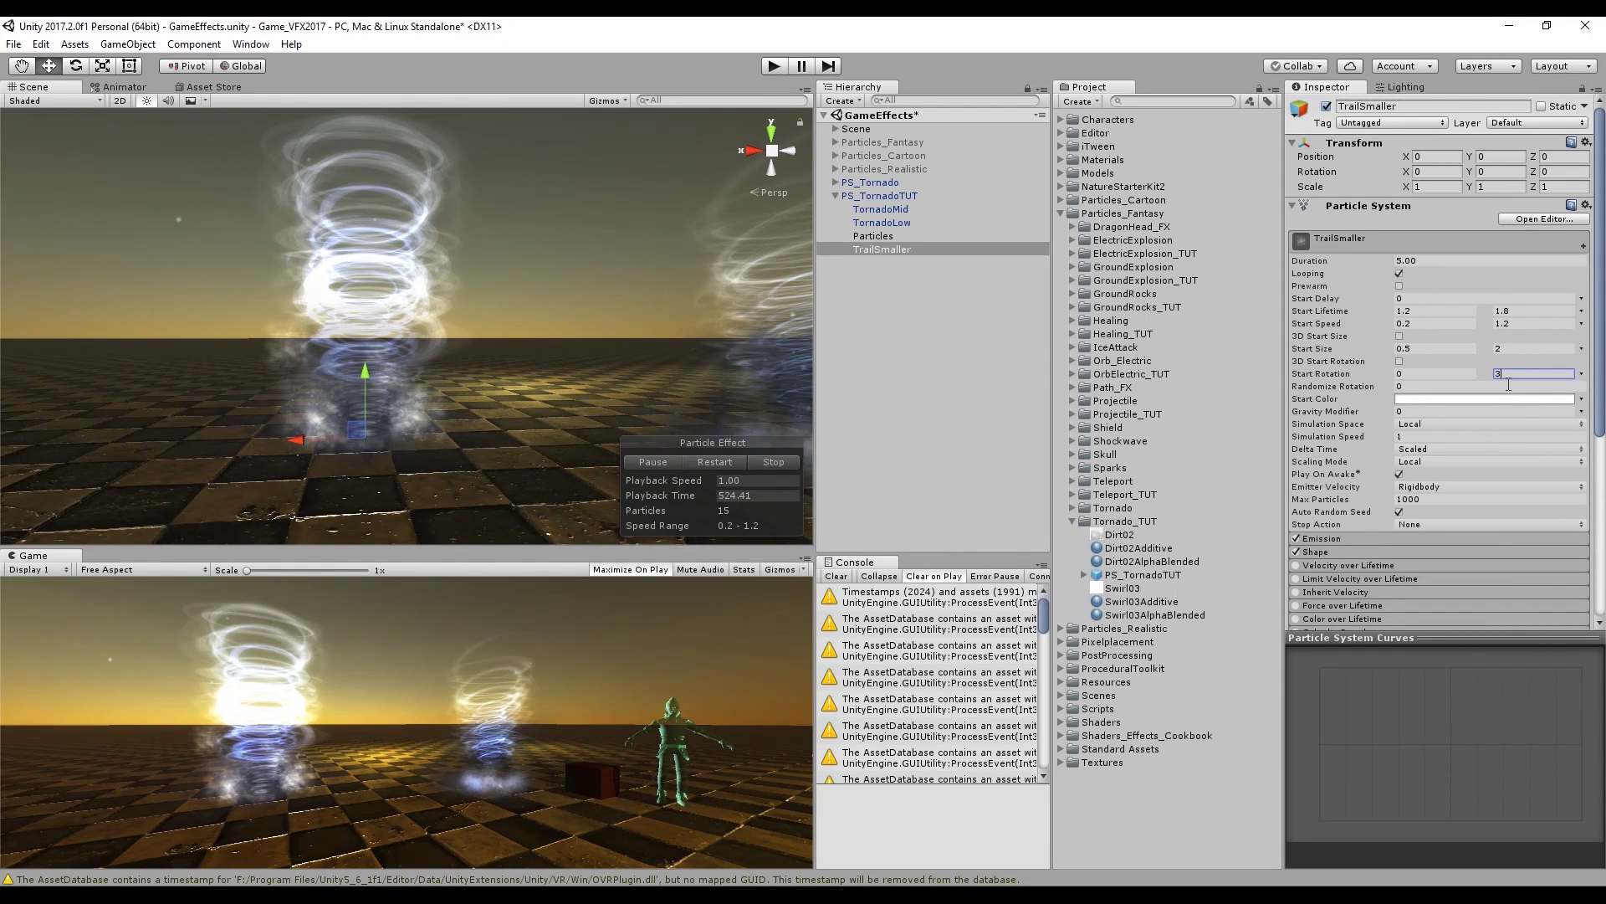
type("60")
key("Tab")
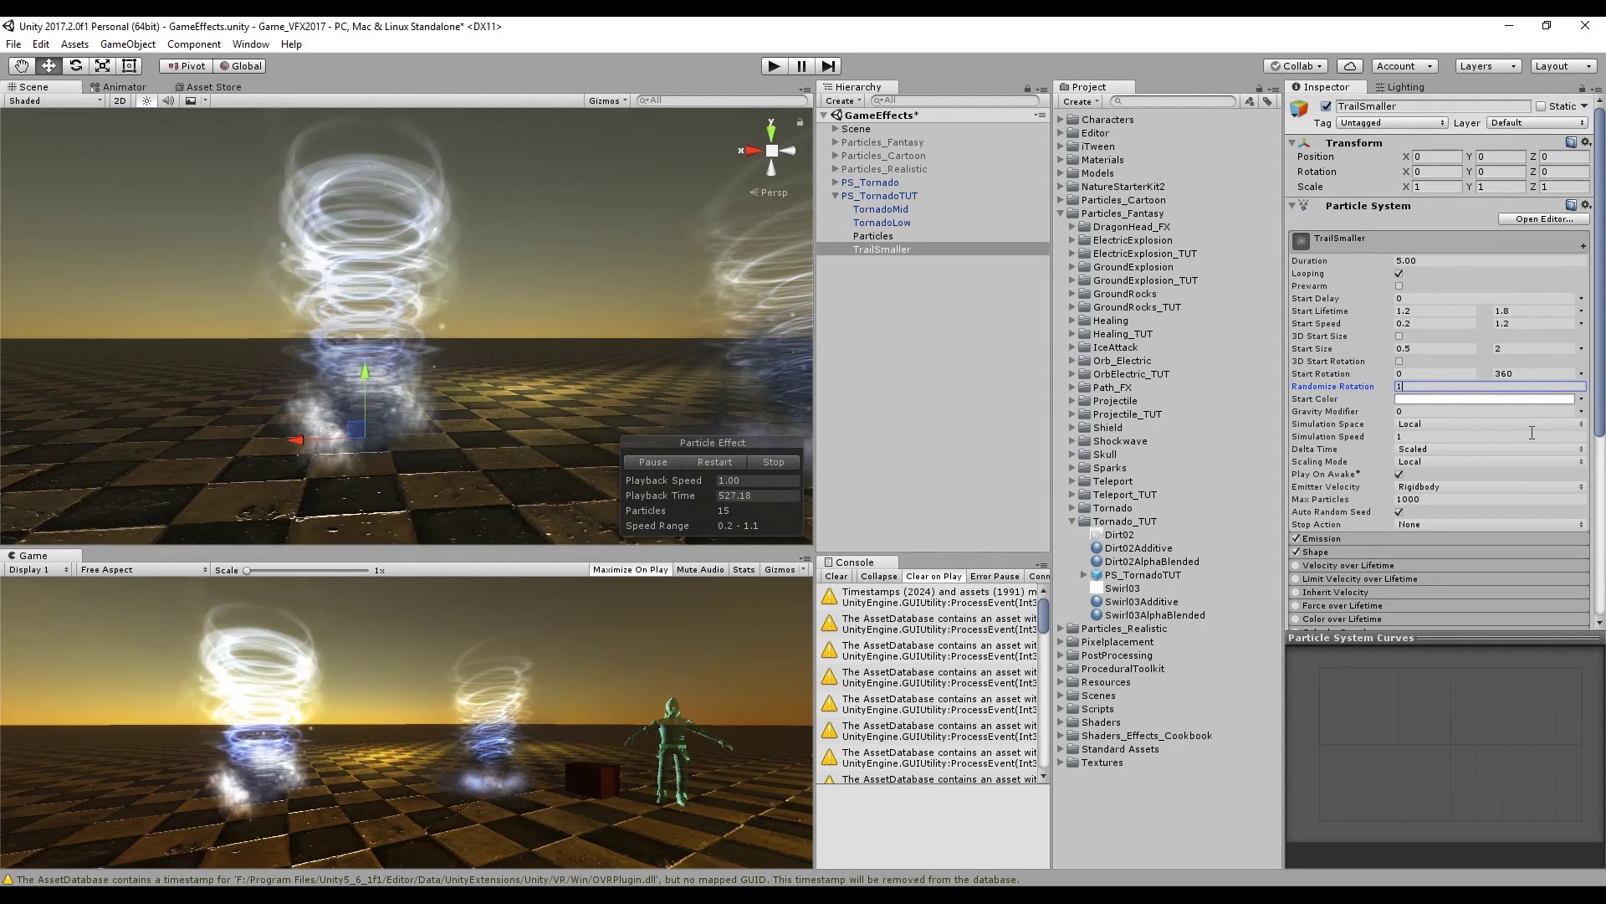
Set the Start Color of TrailSmaller to Random Between Two Colors, using a semi-transparent white and a semi-transparent blue
left_click(1582, 399)
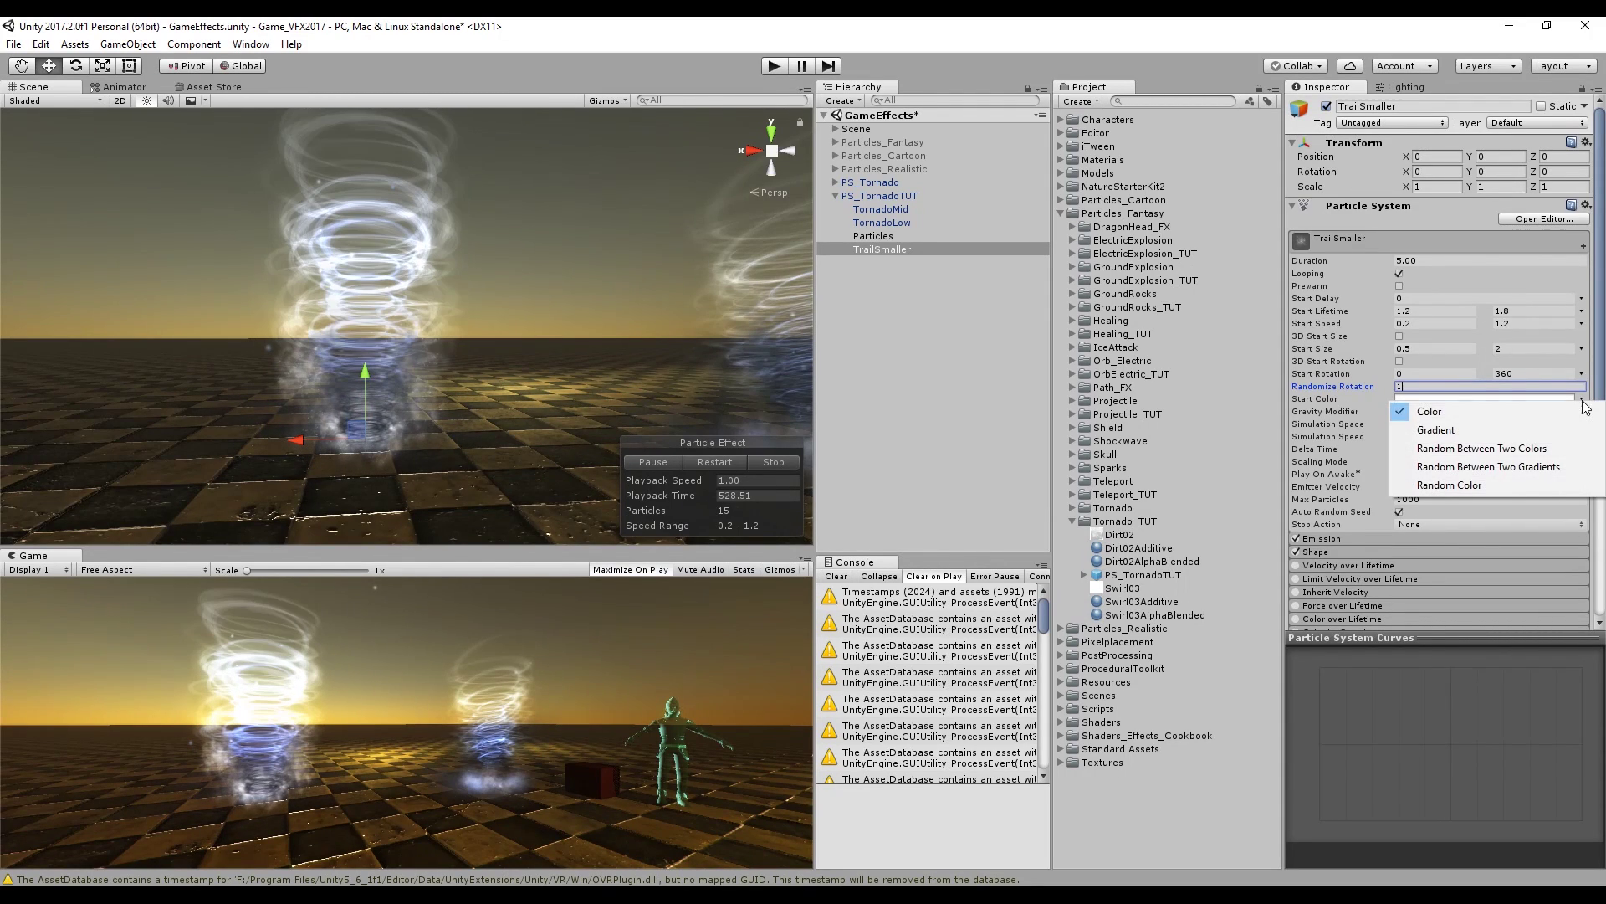
left_click(1520, 450)
left_click(1529, 400)
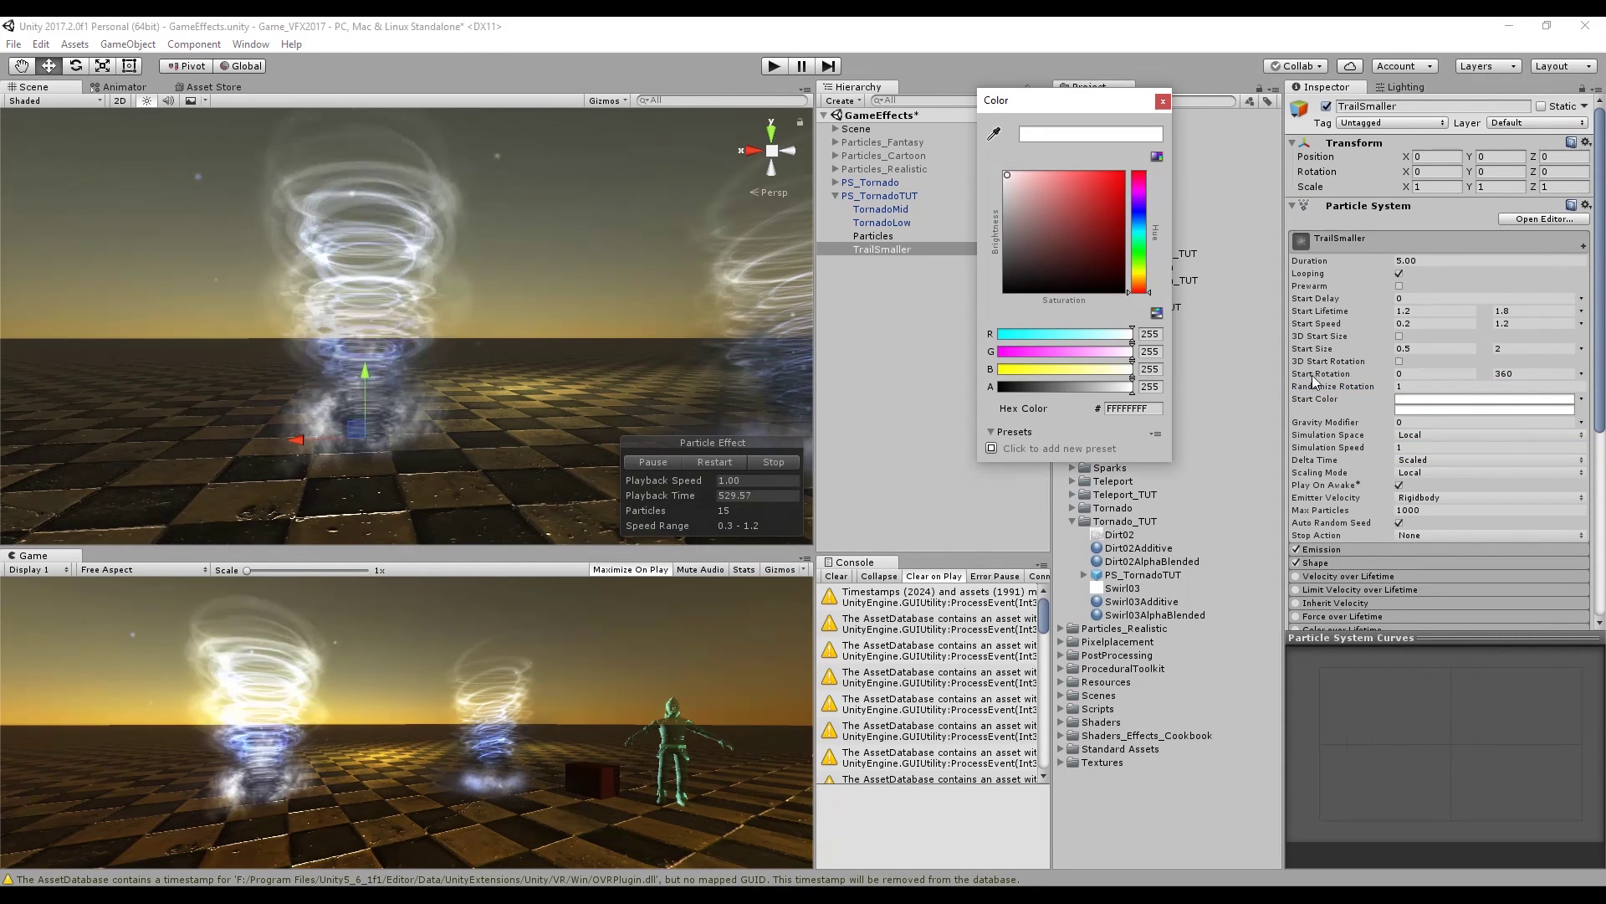
left_click_drag(1053, 389, 1155, 386)
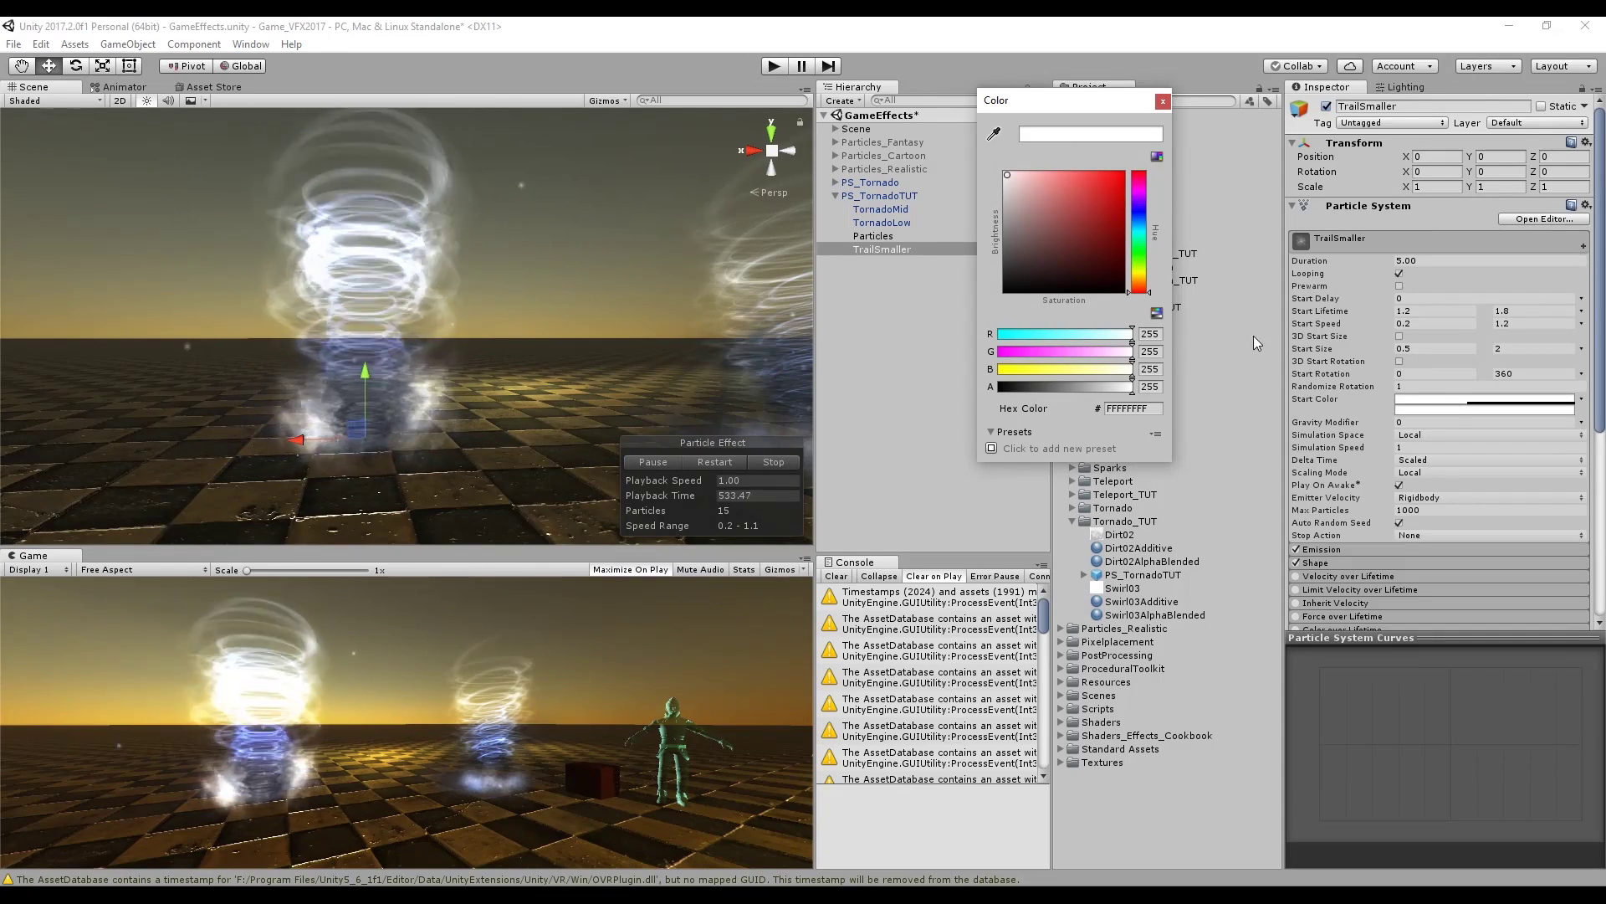
mouse_move(1071, 177)
left_mouse_down()
mouse_move(1052, 235)
mouse_move(1061, 202)
left_mouse_up()
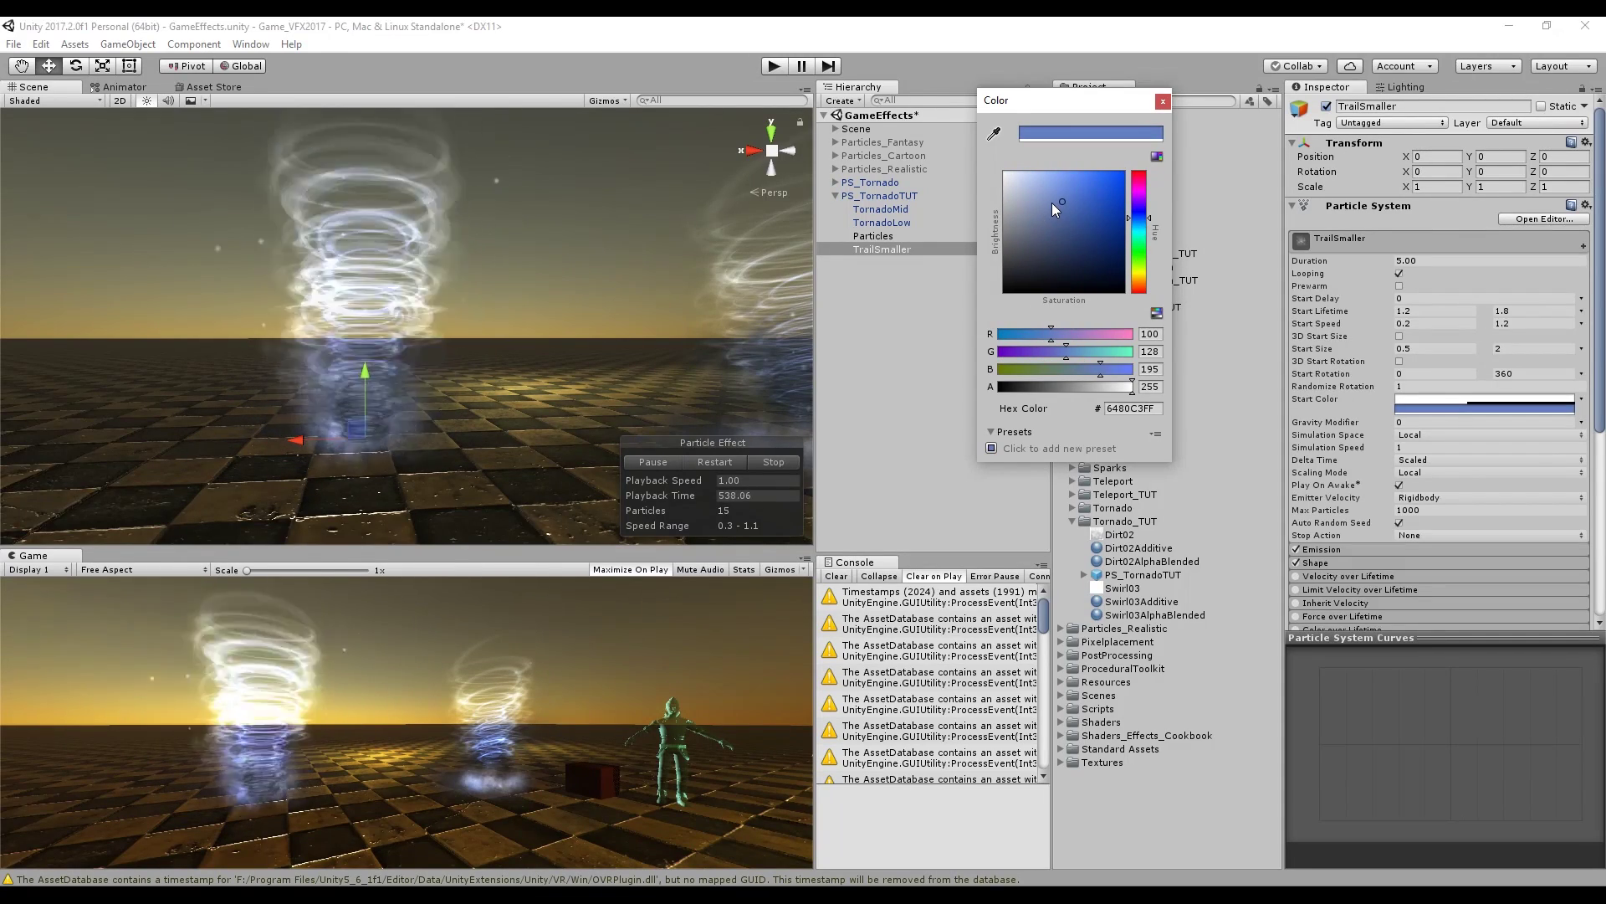
left_click(1162, 101)
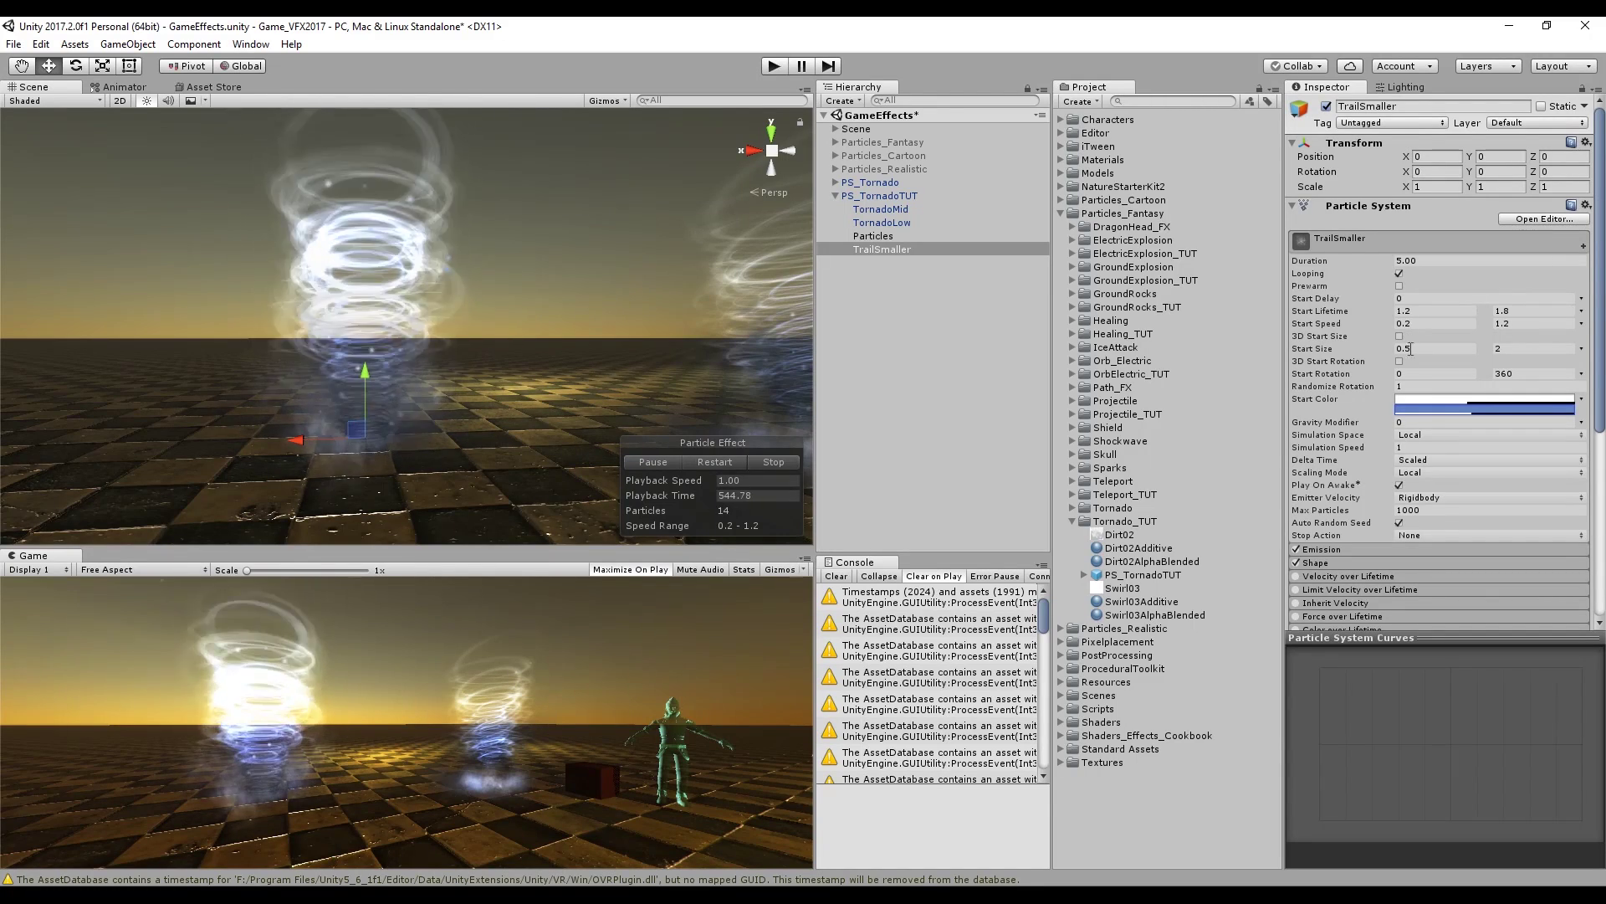
Increase the emission Rate over Time of TrailSmaller
scroll(1393, 544, "down", 3)
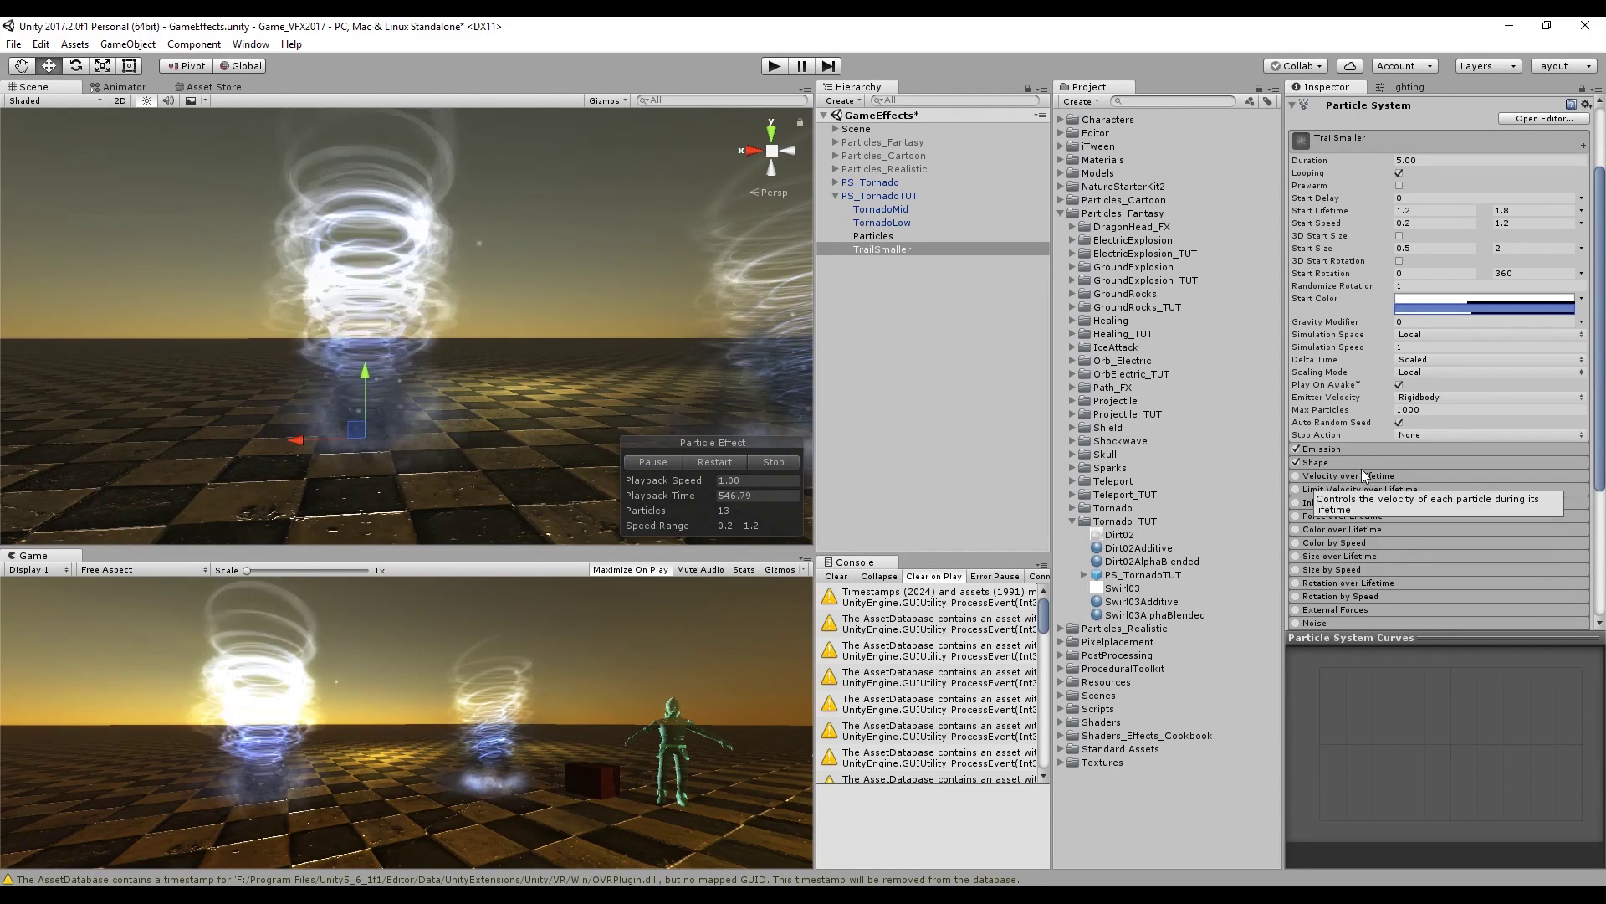
left_click(1348, 447)
left_click(1422, 464)
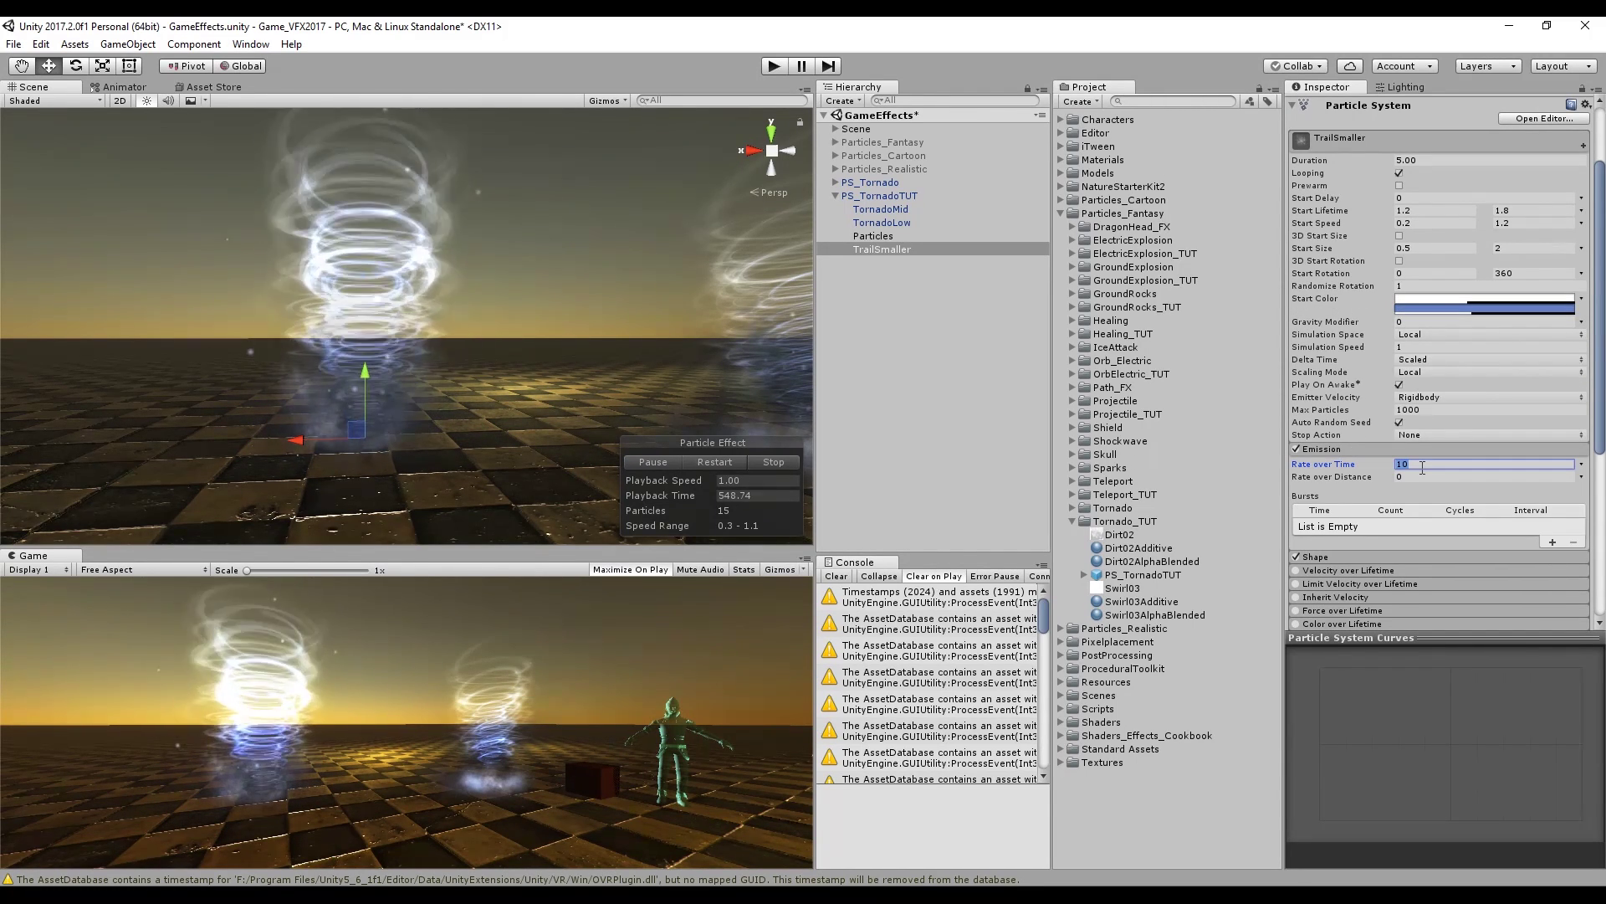
type("3")
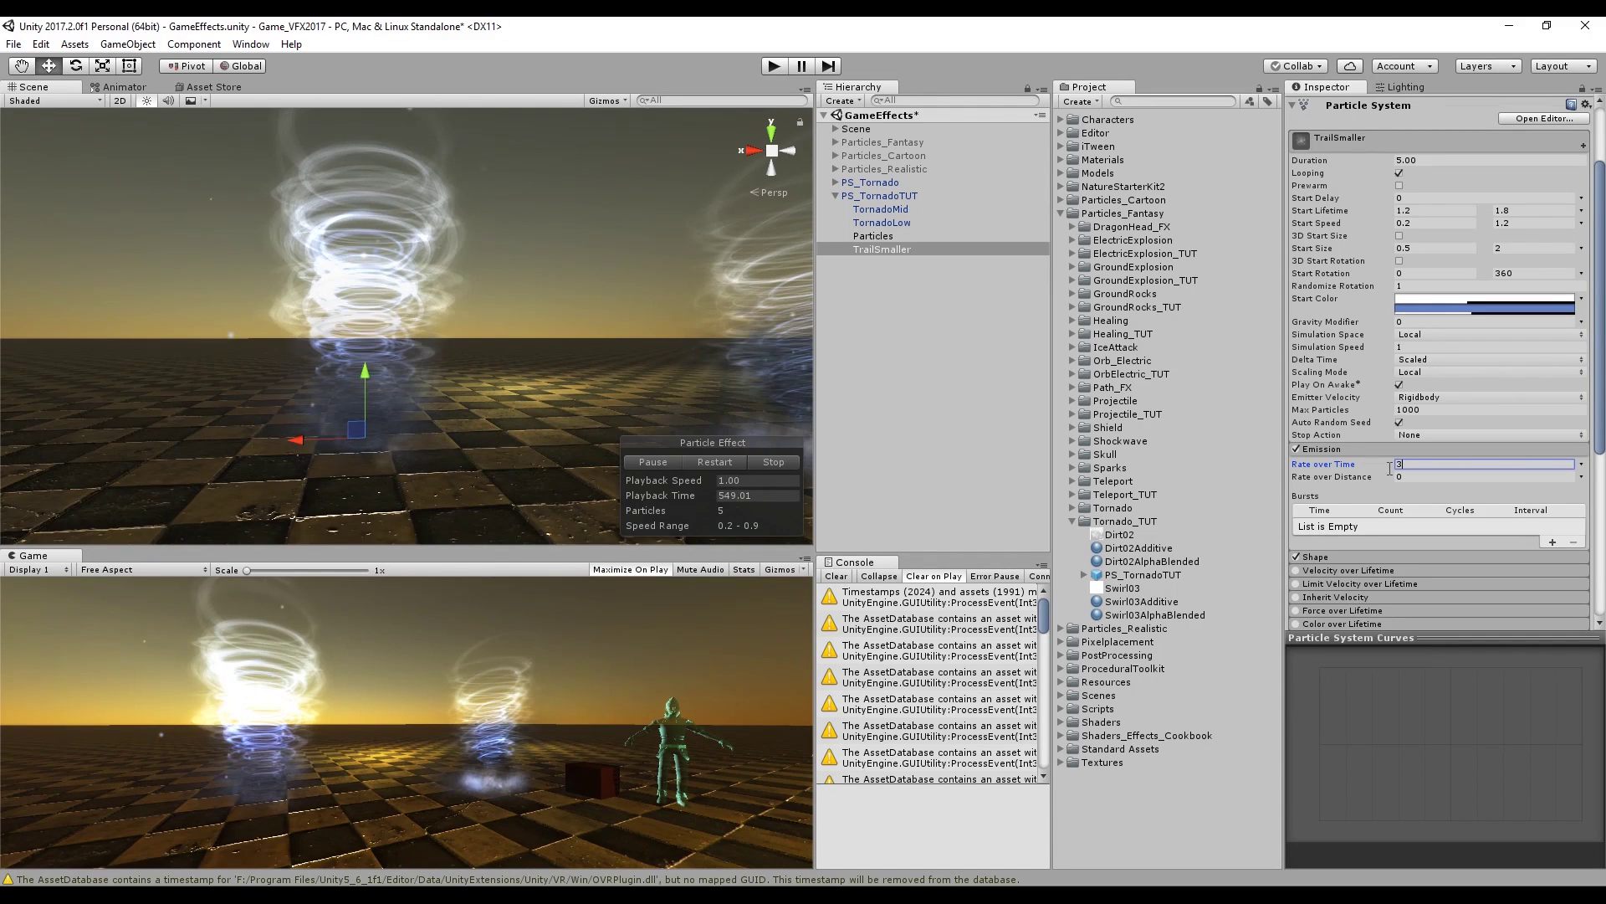
left_click(1375, 448)
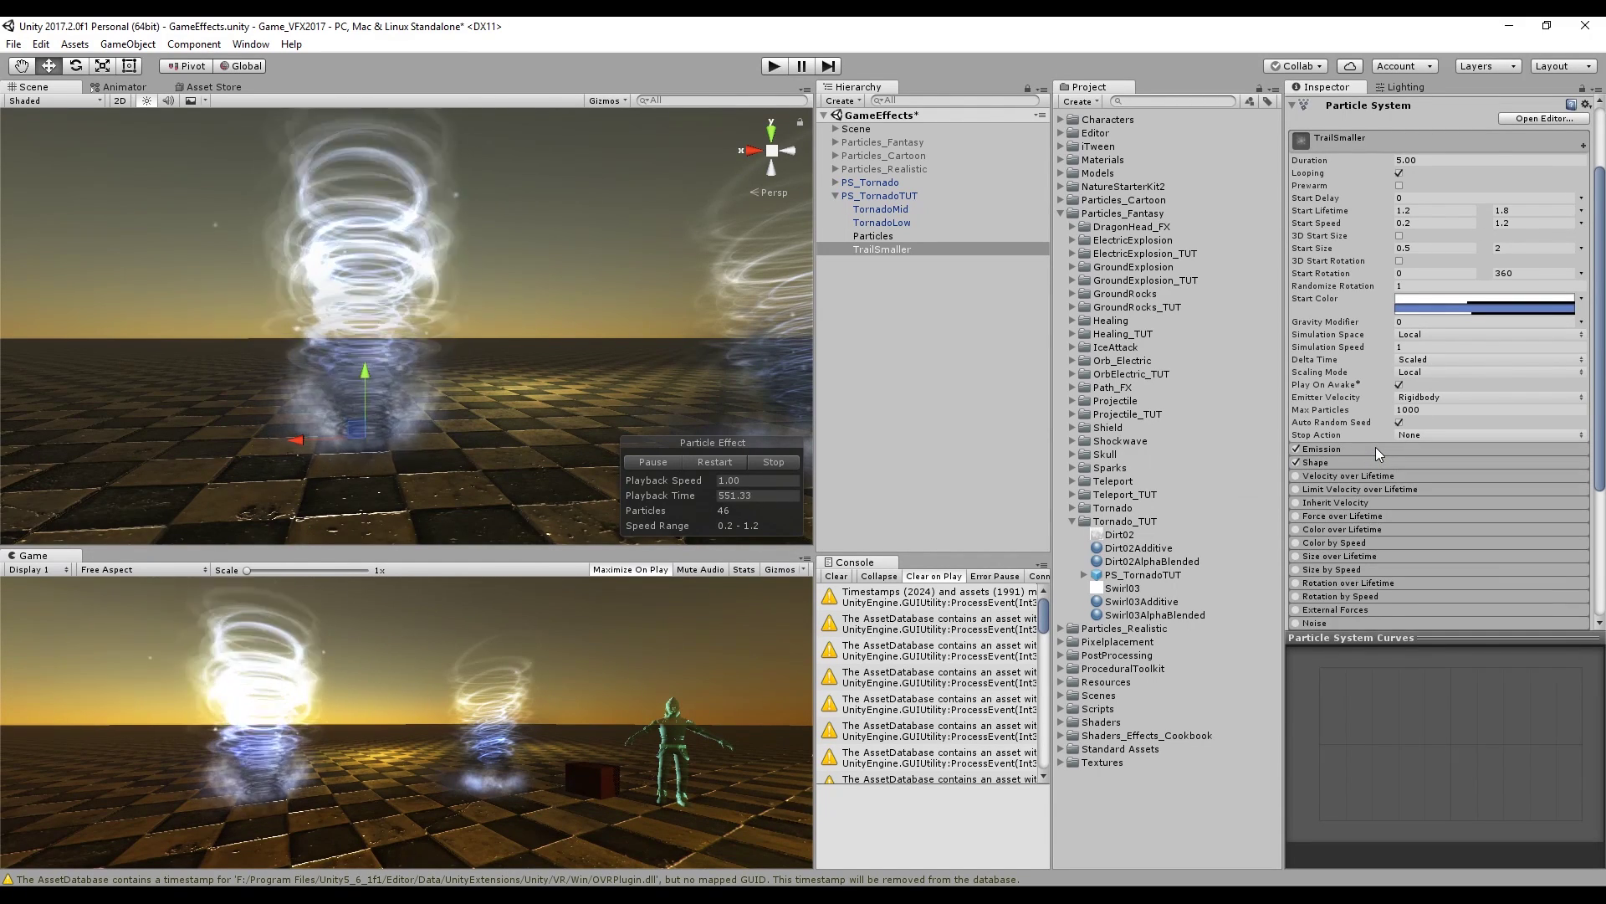
Set the Shape of TrailSmaller to a 0.6 radius and widen its cone angle to about 79 degrees
left_click(1355, 462)
left_click(1410, 502)
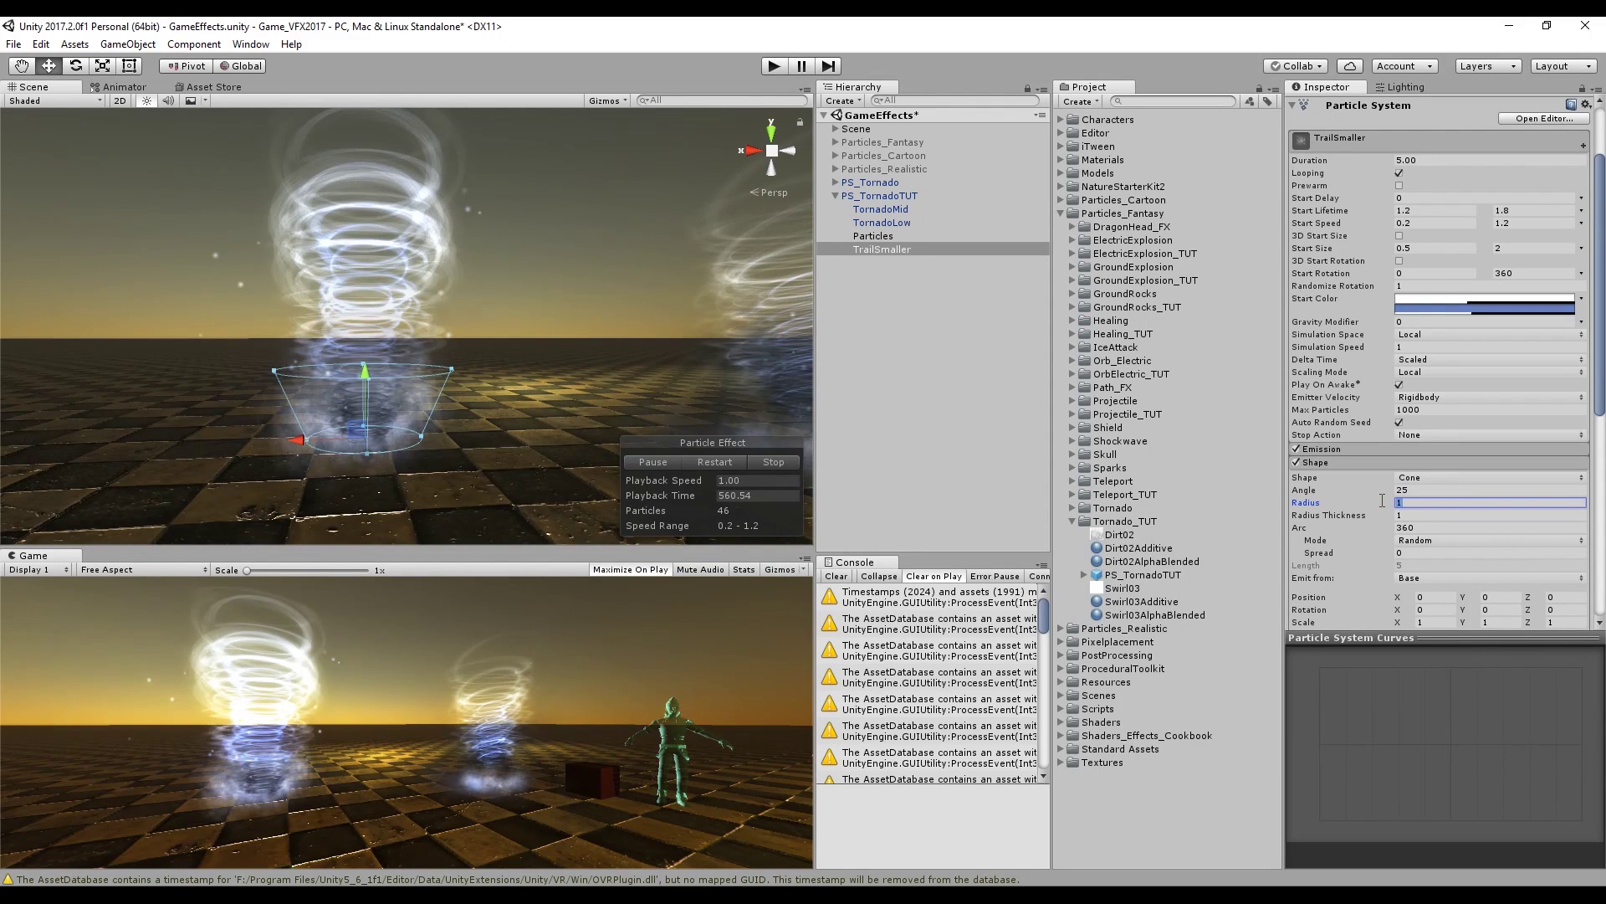
type("0.6")
left_click_drag(275, 370, 575, 400)
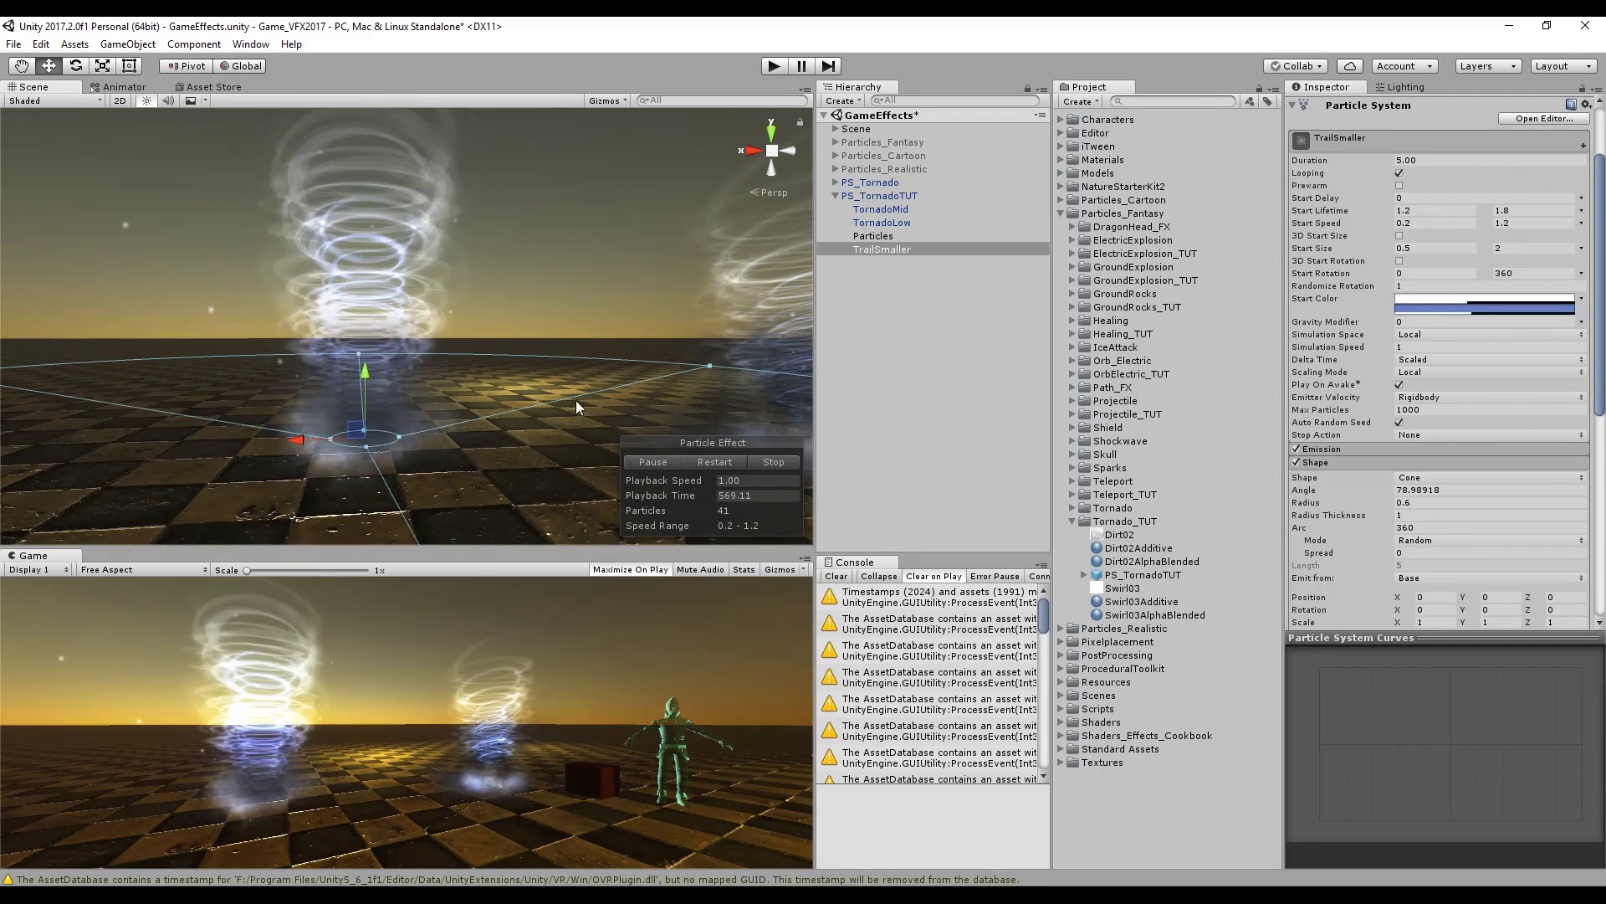
left_click(1316, 462)
Enable Color over Lifetime on TrailSmaller and apply the white preset gradient that fades in and out
scroll(1422, 419, "down", 3)
left_click(1310, 428)
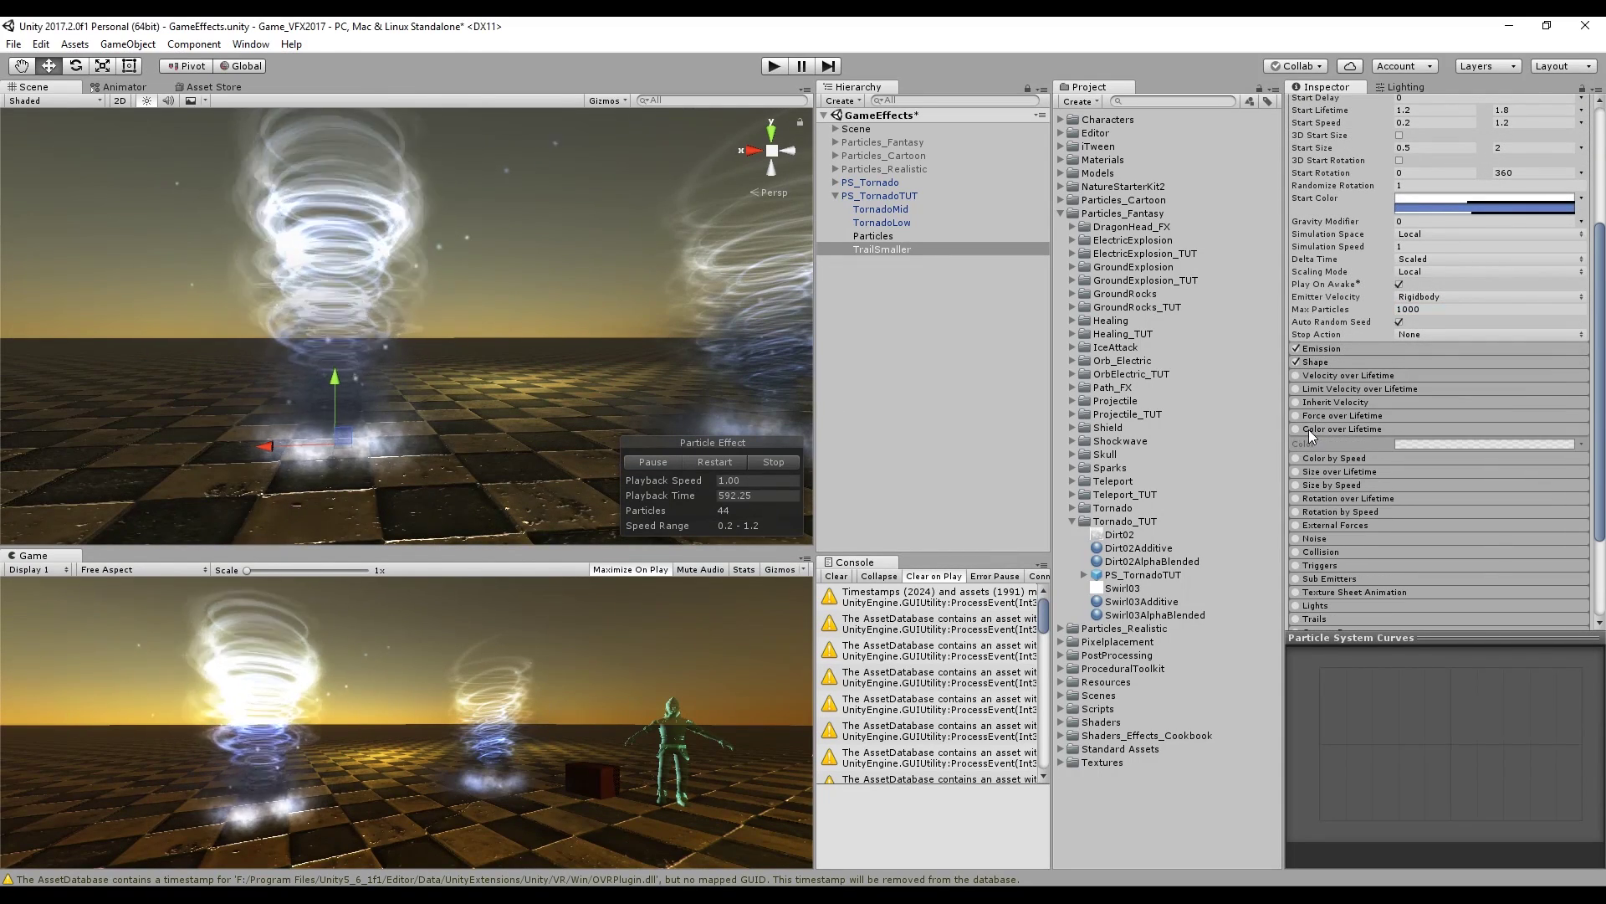
left_click(1429, 445)
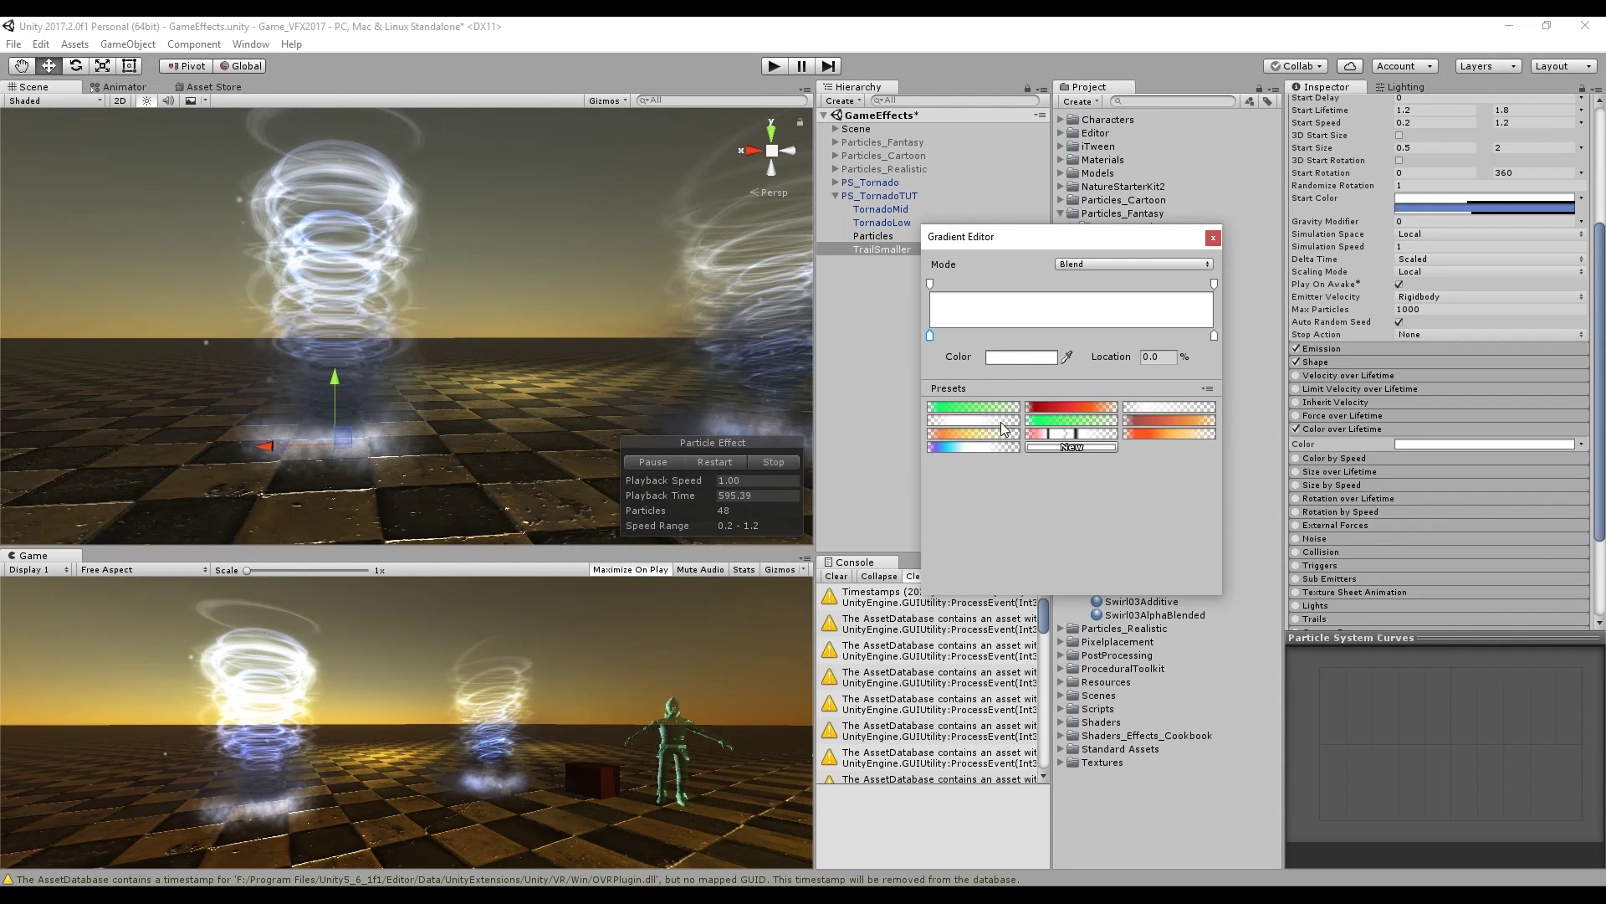
left_click(1213, 237)
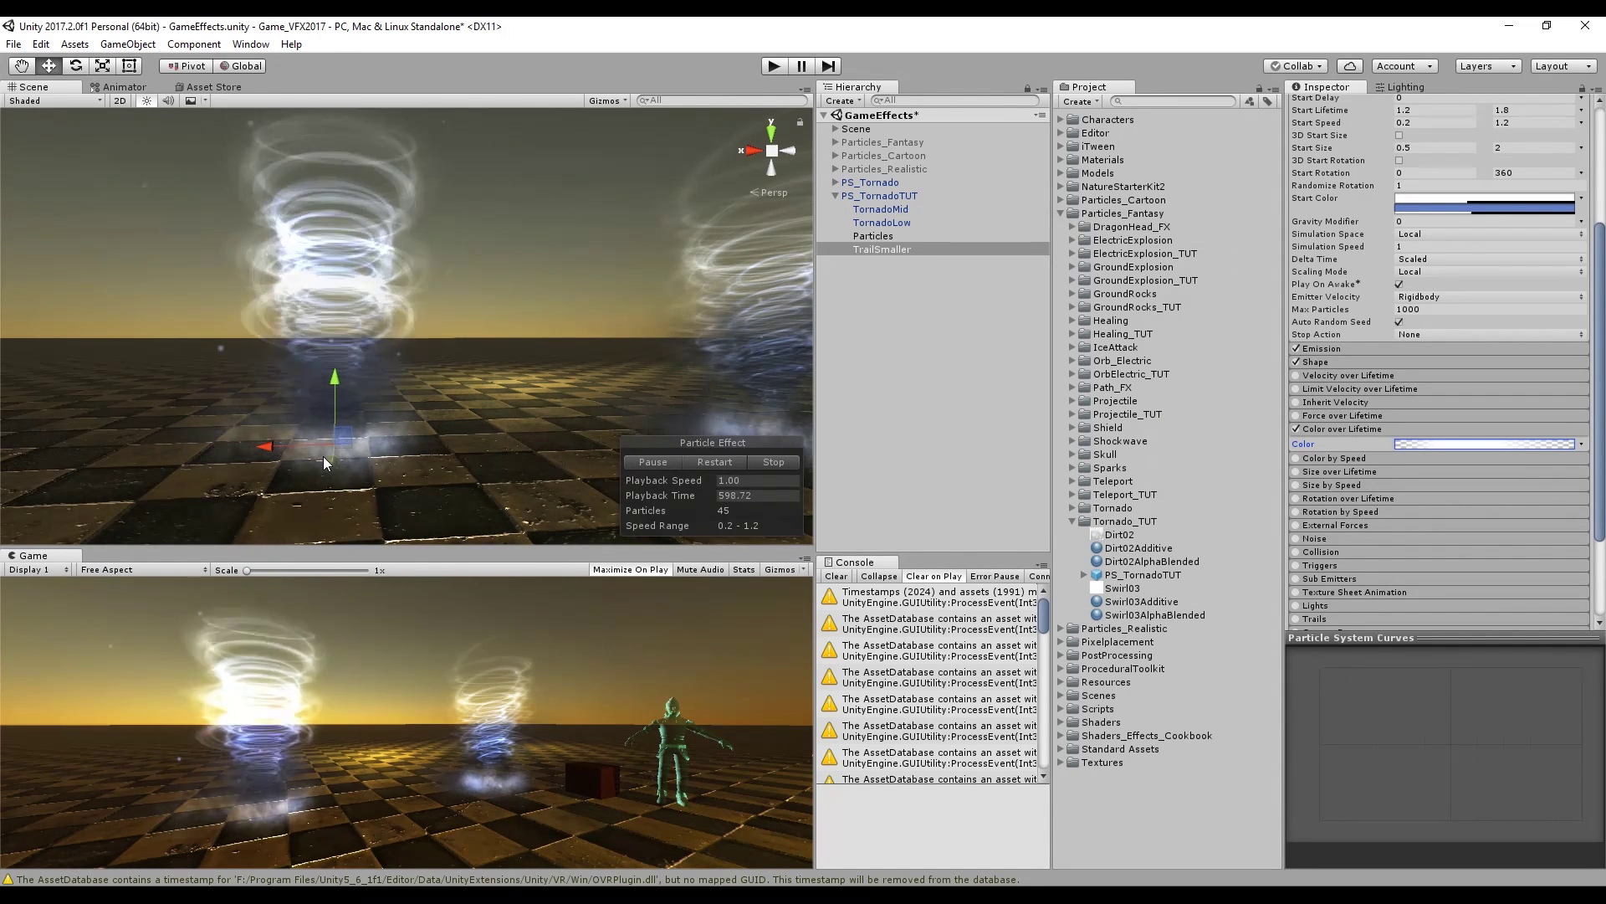
Enable Size over Lifetime on TrailSmaller with a growing, flattening curve and raise its starting key slightly above zero
left_click(1338, 471)
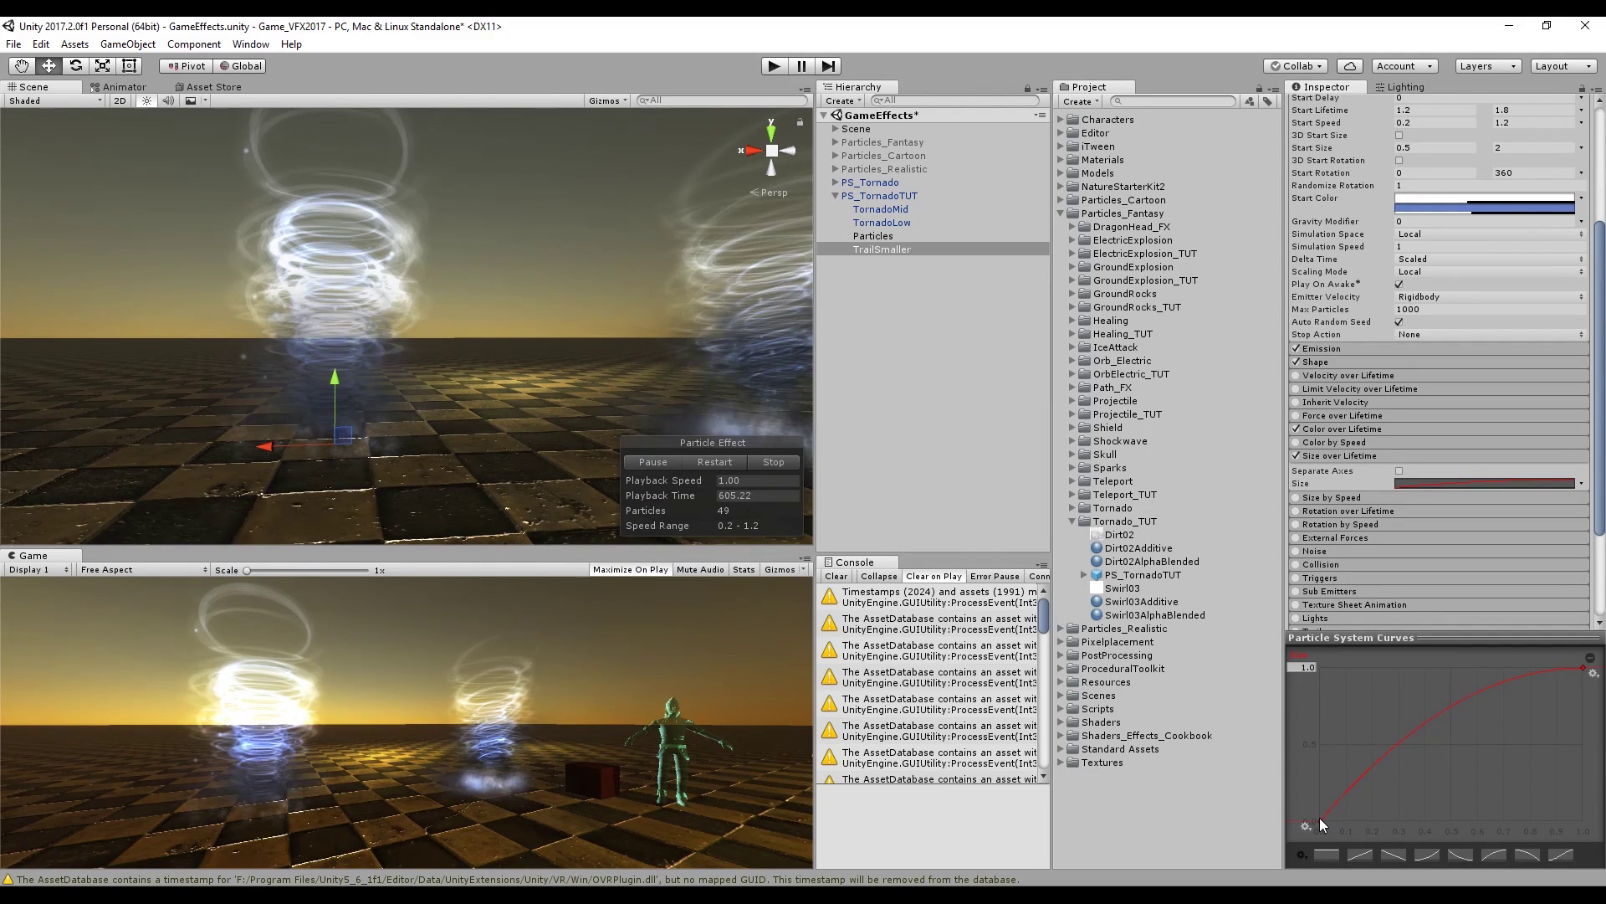
left_click(1324, 816)
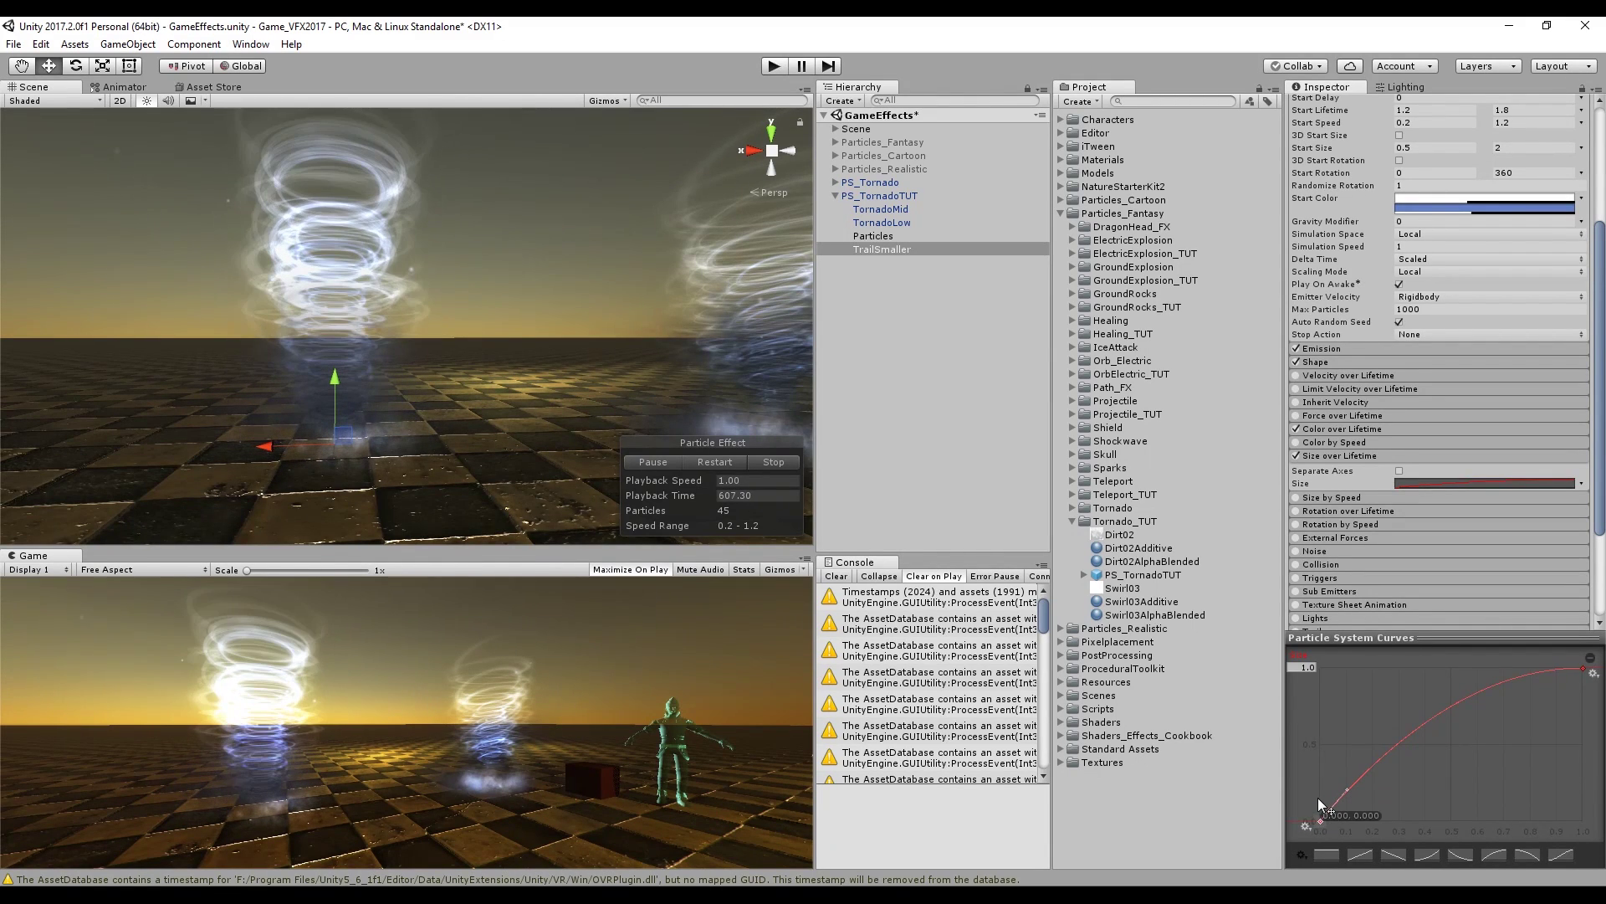
left_click_drag(1318, 812, 1320, 782)
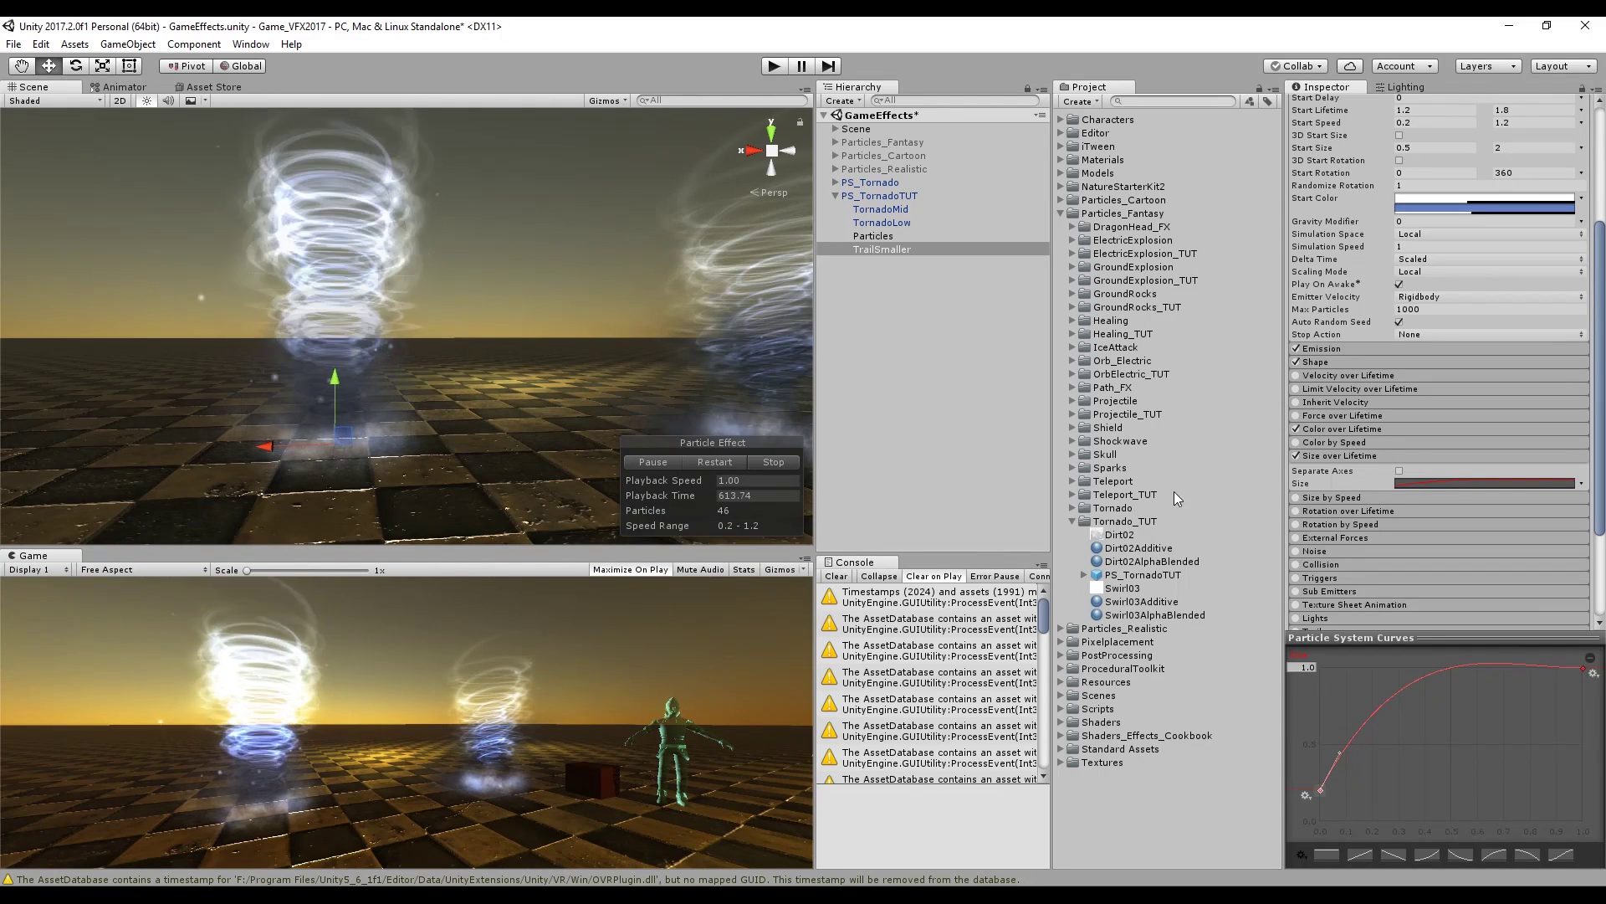
left_click(1377, 455)
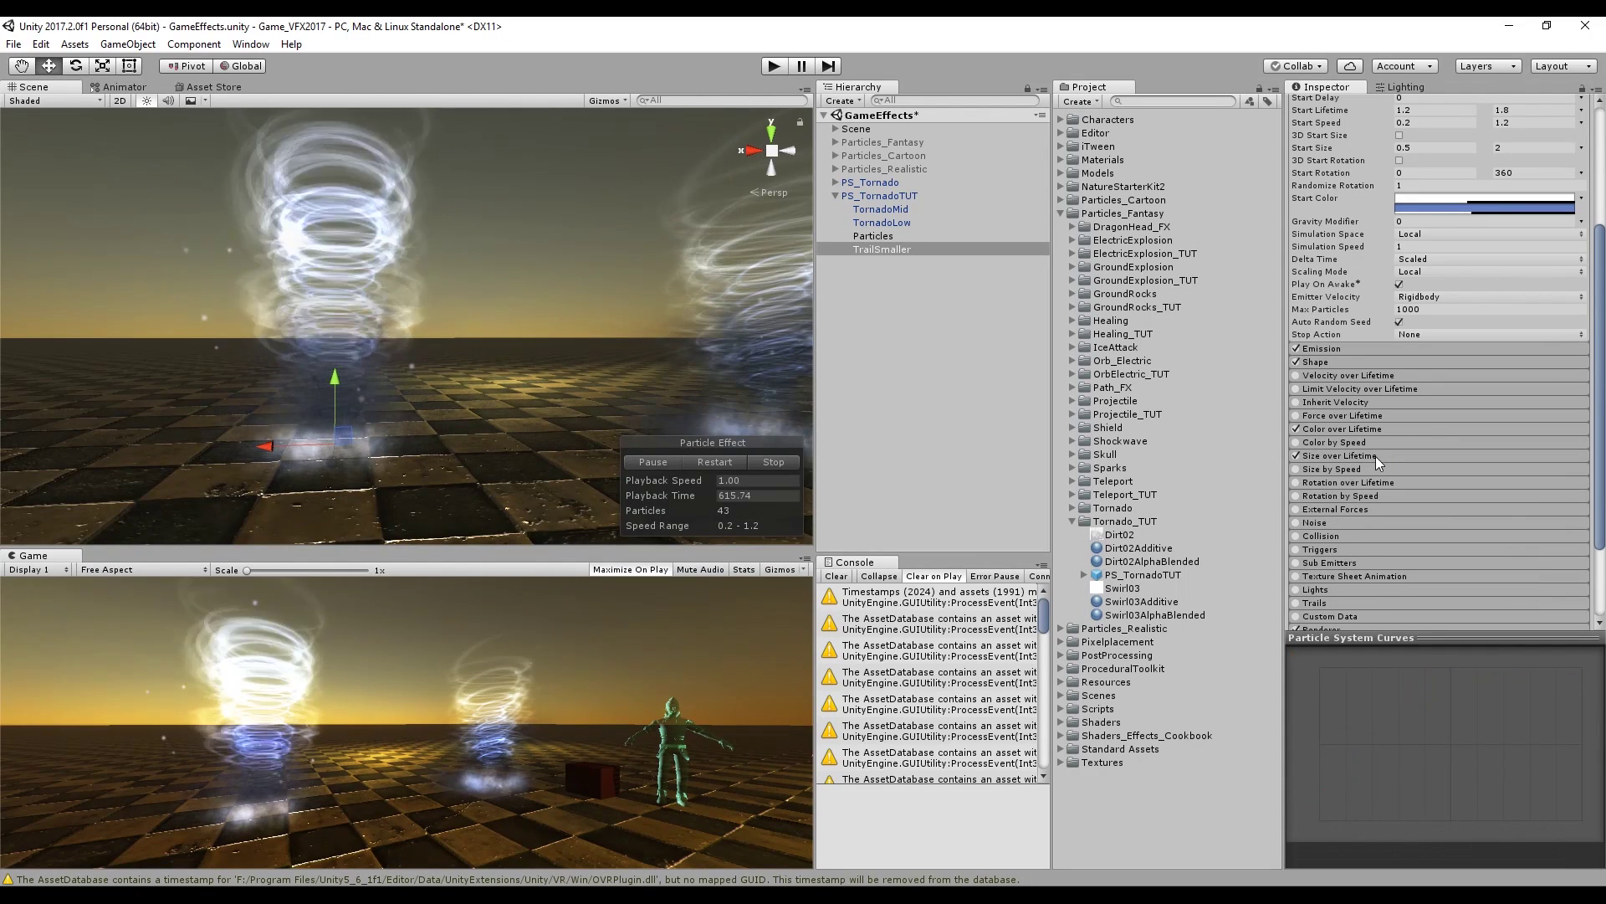
Enable Rotation over Lifetime on TrailSmaller with a random Angular Velocity between 90 and -180
left_click(1317, 484)
left_click(1450, 510)
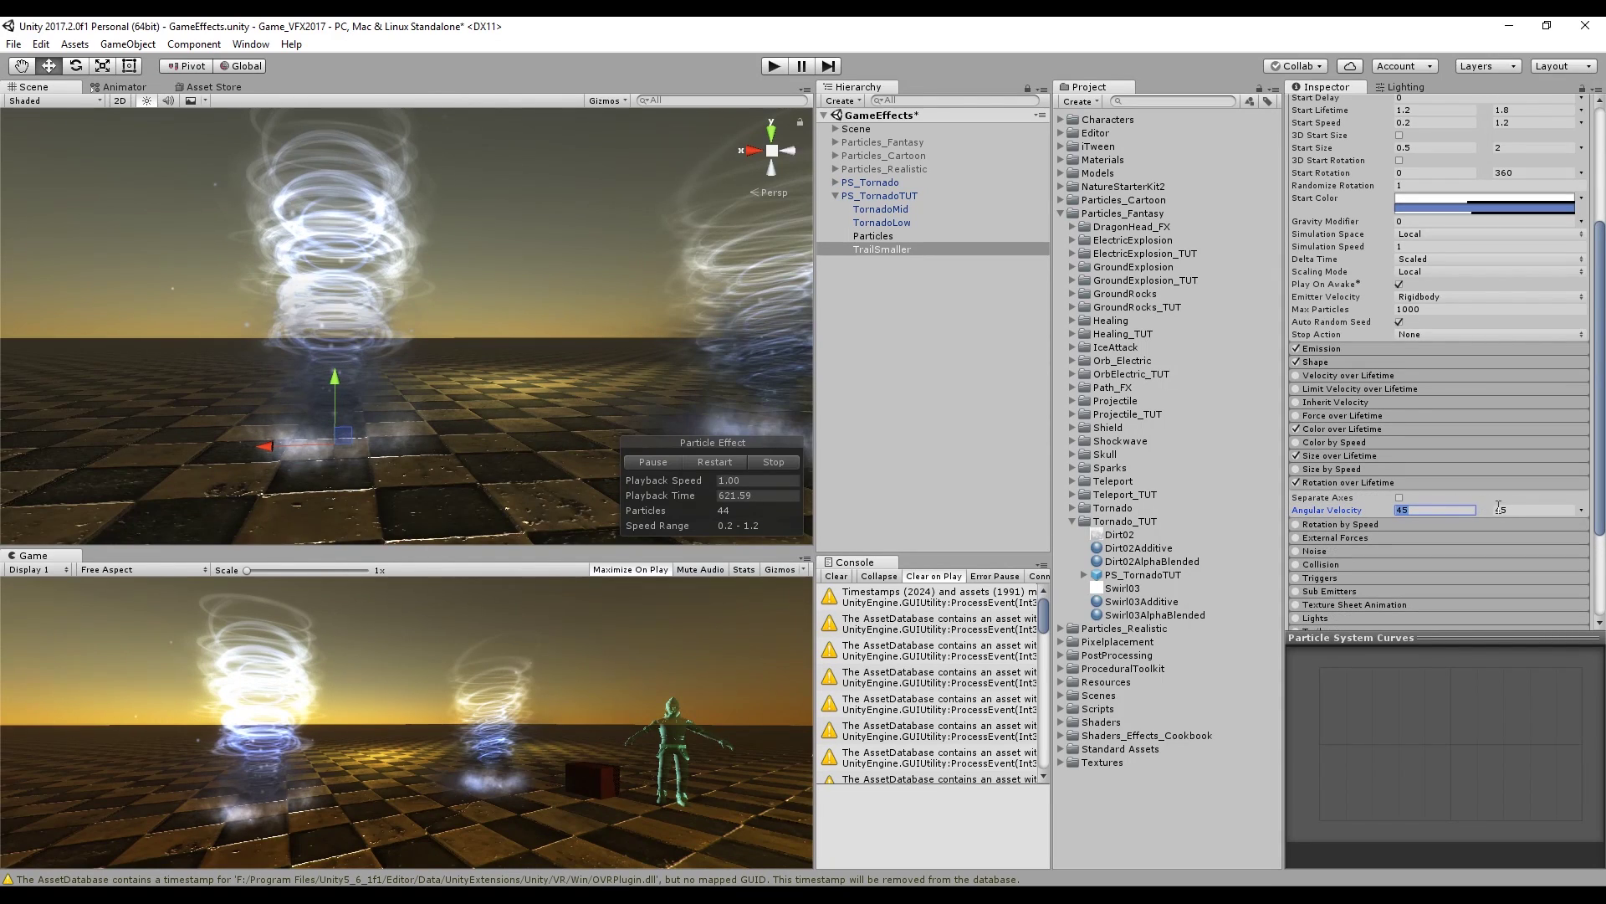
type("9")
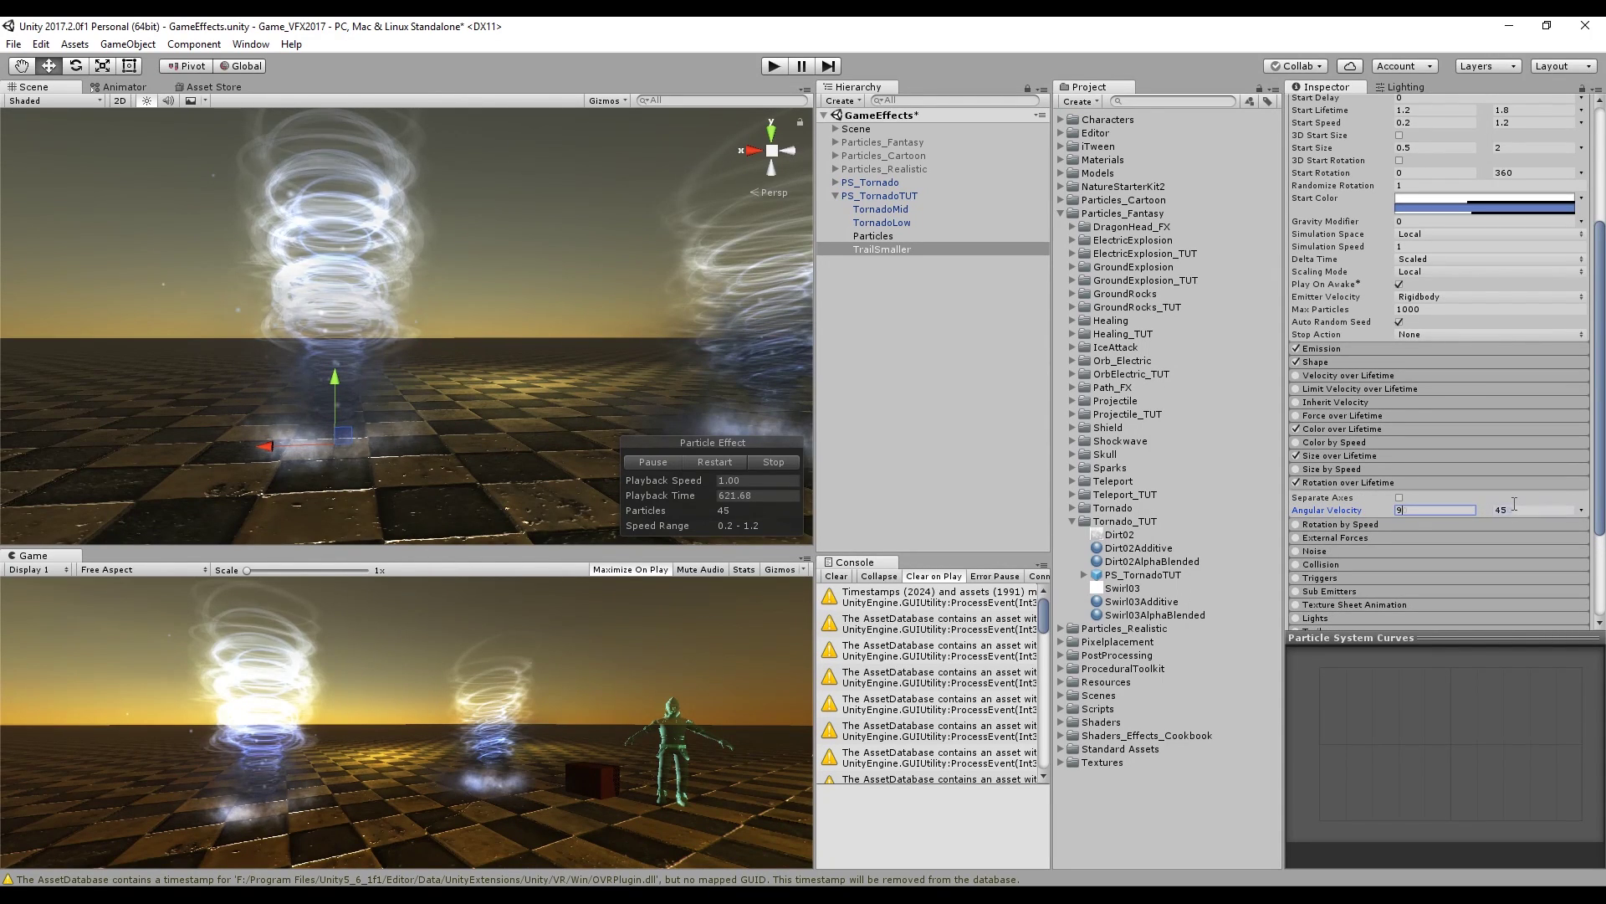
type("0")
key("Tab")
type("-180")
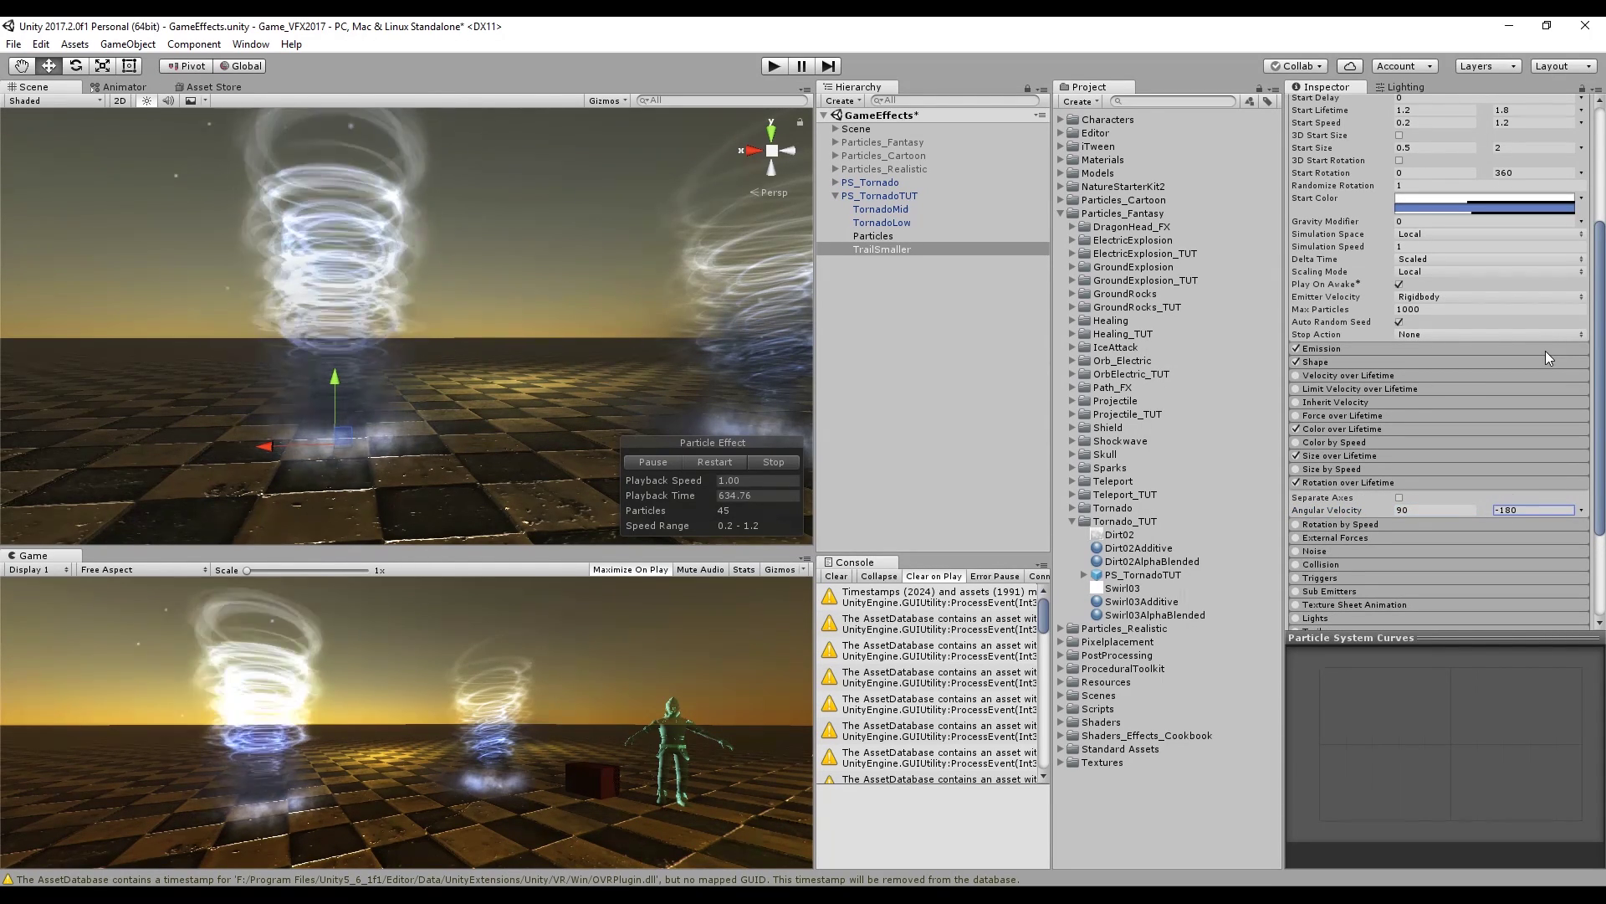
key("Return")
scroll(1401, 425, "down", 3)
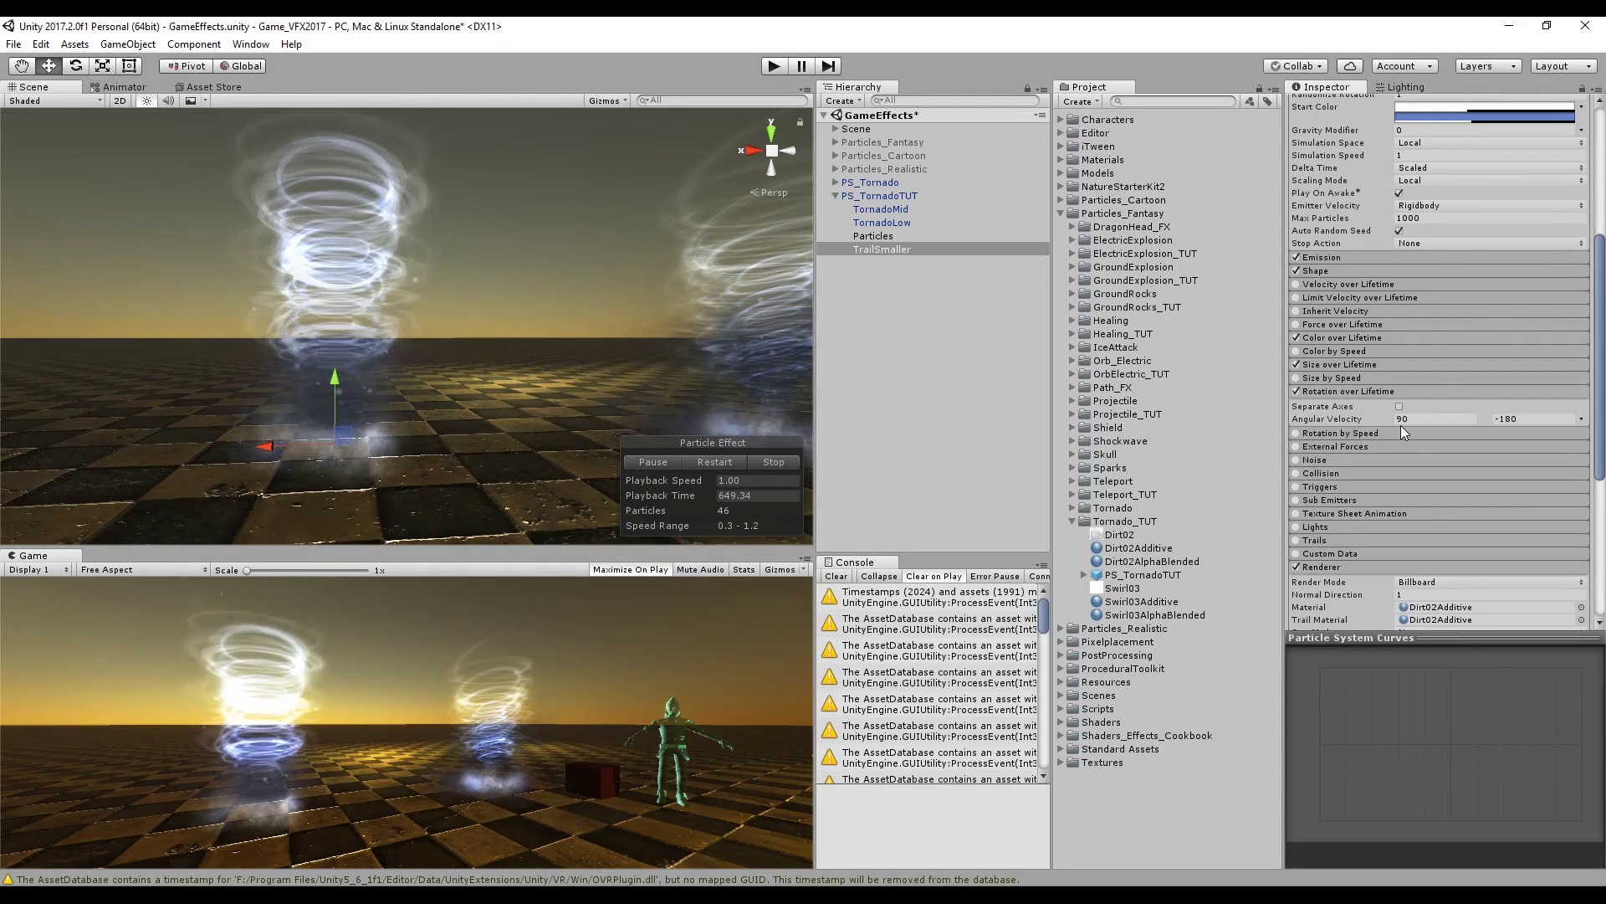
Move PS_TornadoTUT along the X axis to preview its dust in local space, and undo the move
left_click(881, 195)
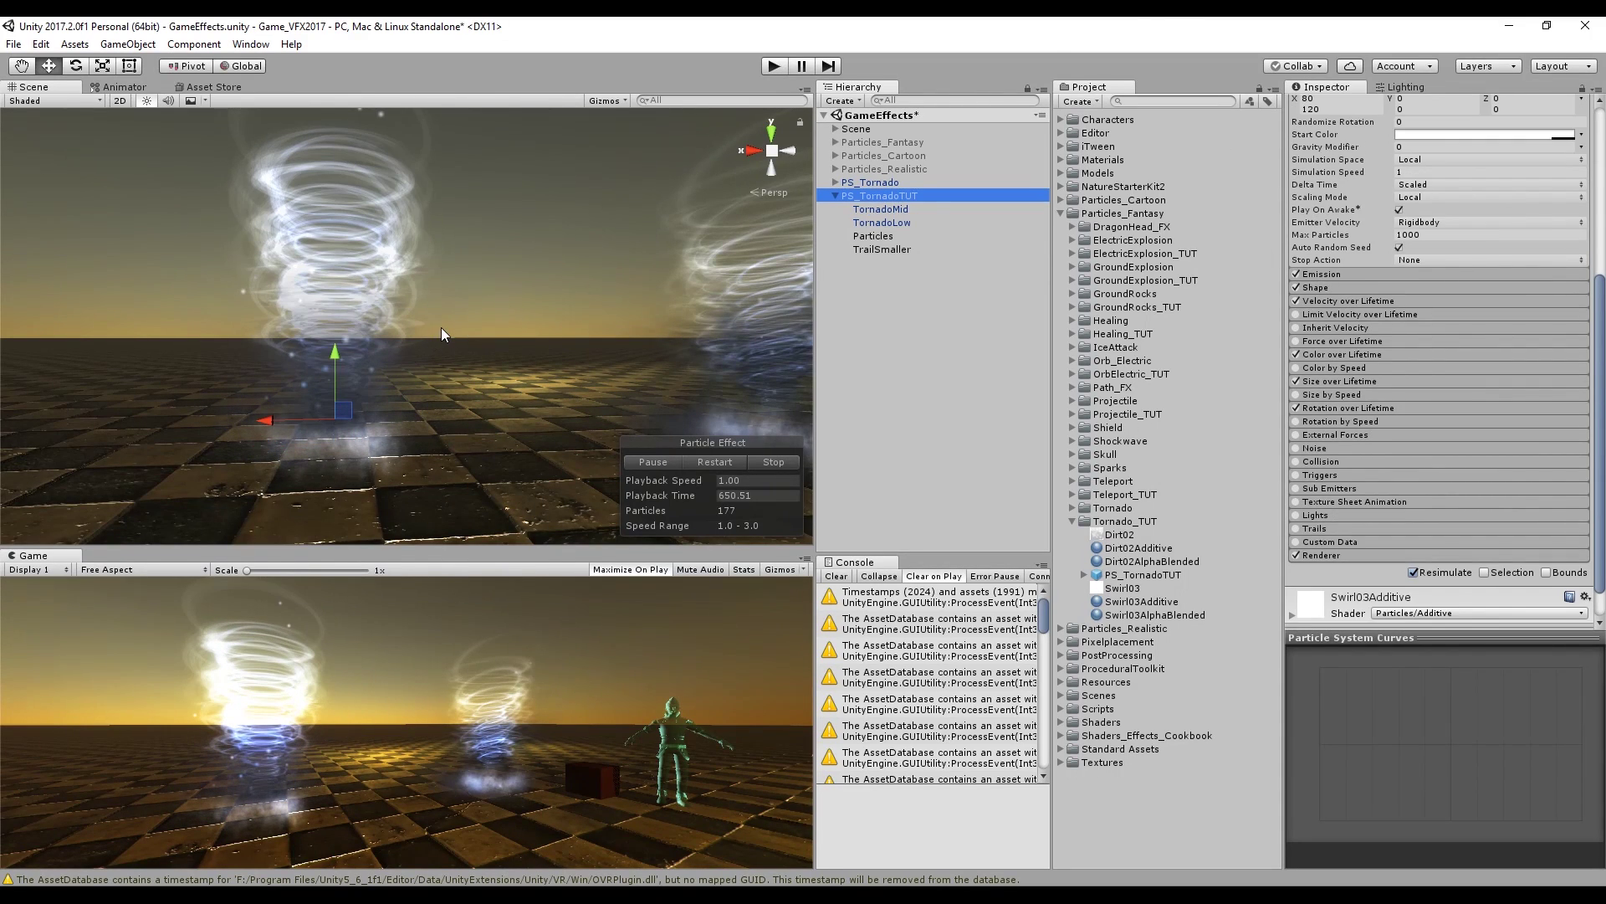
middle_click_drag(424, 353, 415, 353)
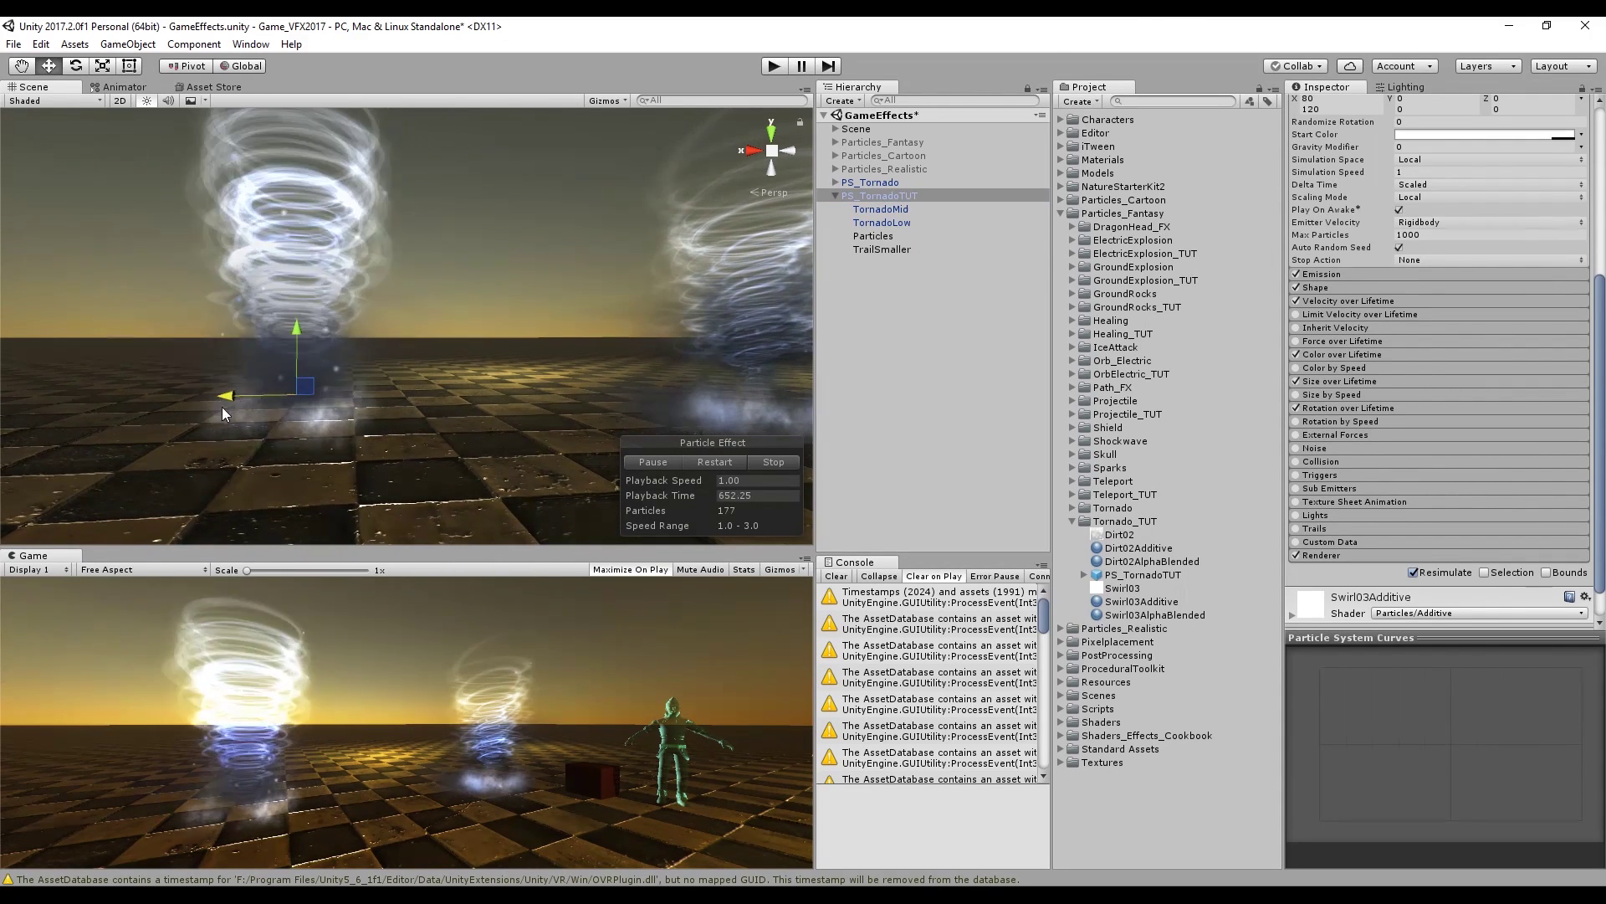
mouse_move(223, 407)
left_mouse_down()
mouse_move(103, 399)
mouse_move(407, 376)
mouse_move(199, 392)
left_mouse_up()
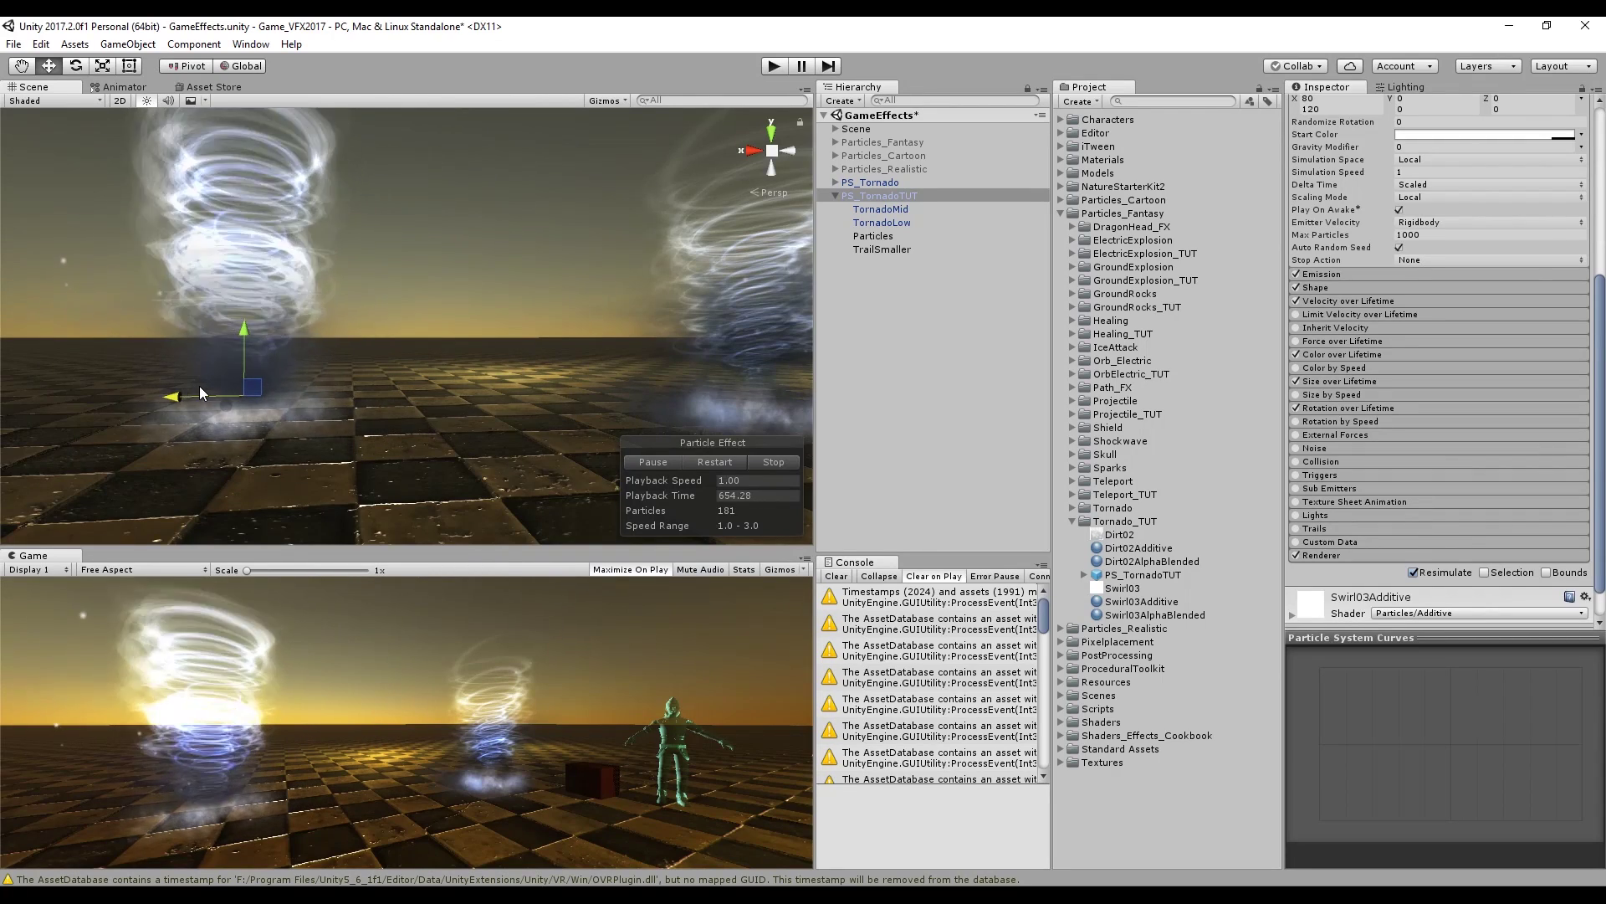
key("ctrl+z")
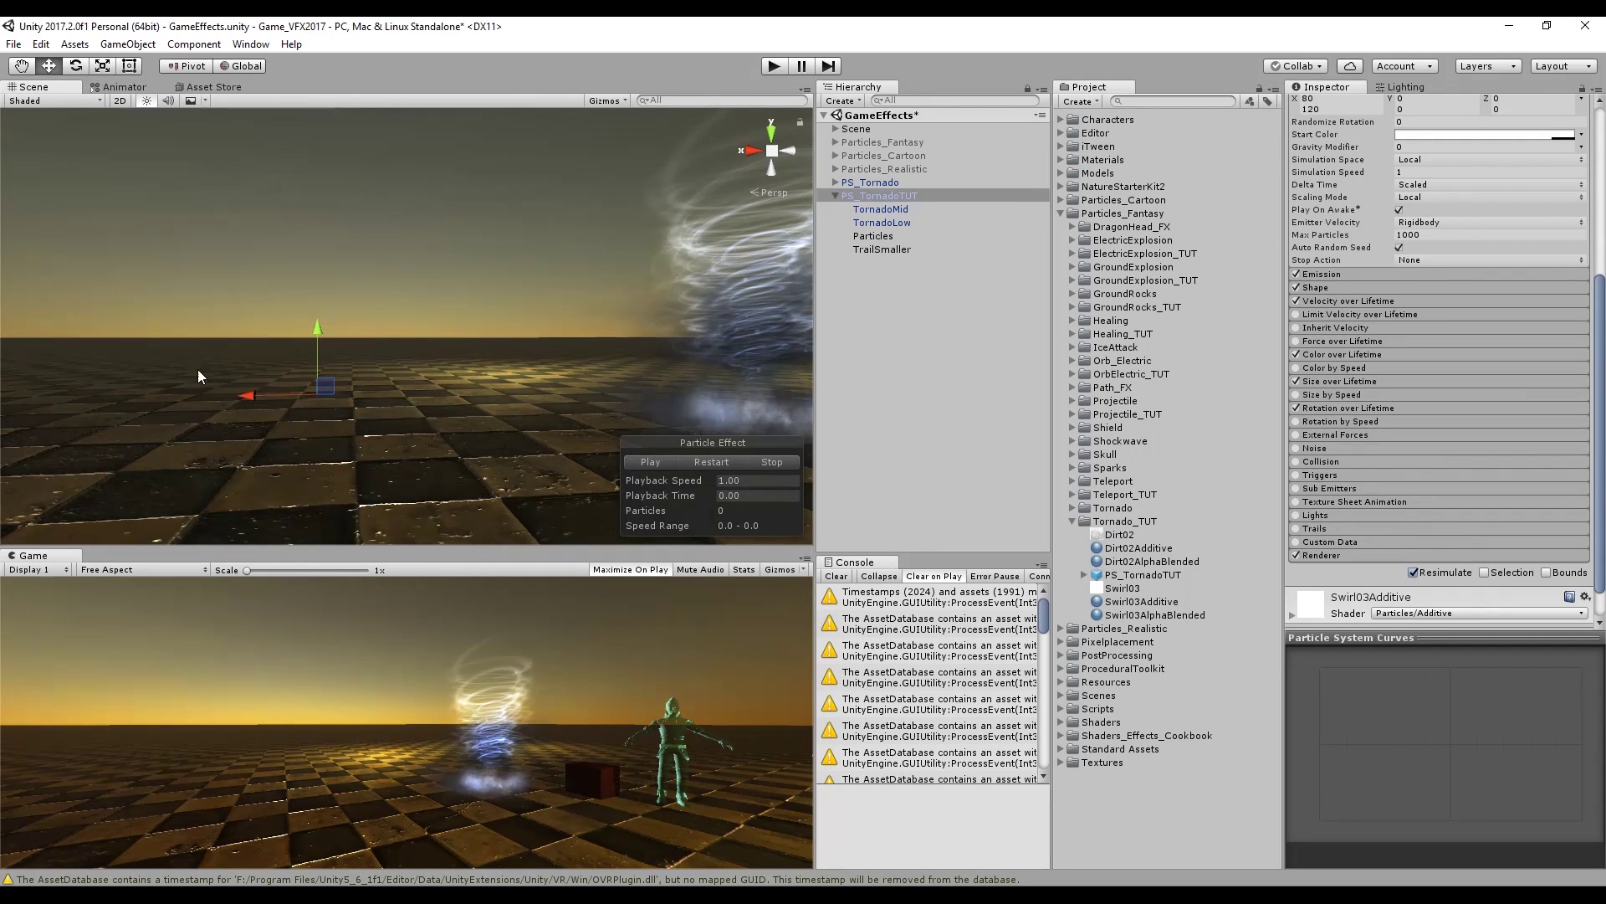
Set the Simulation Space of TrailSmaller to World
left_click(883, 249)
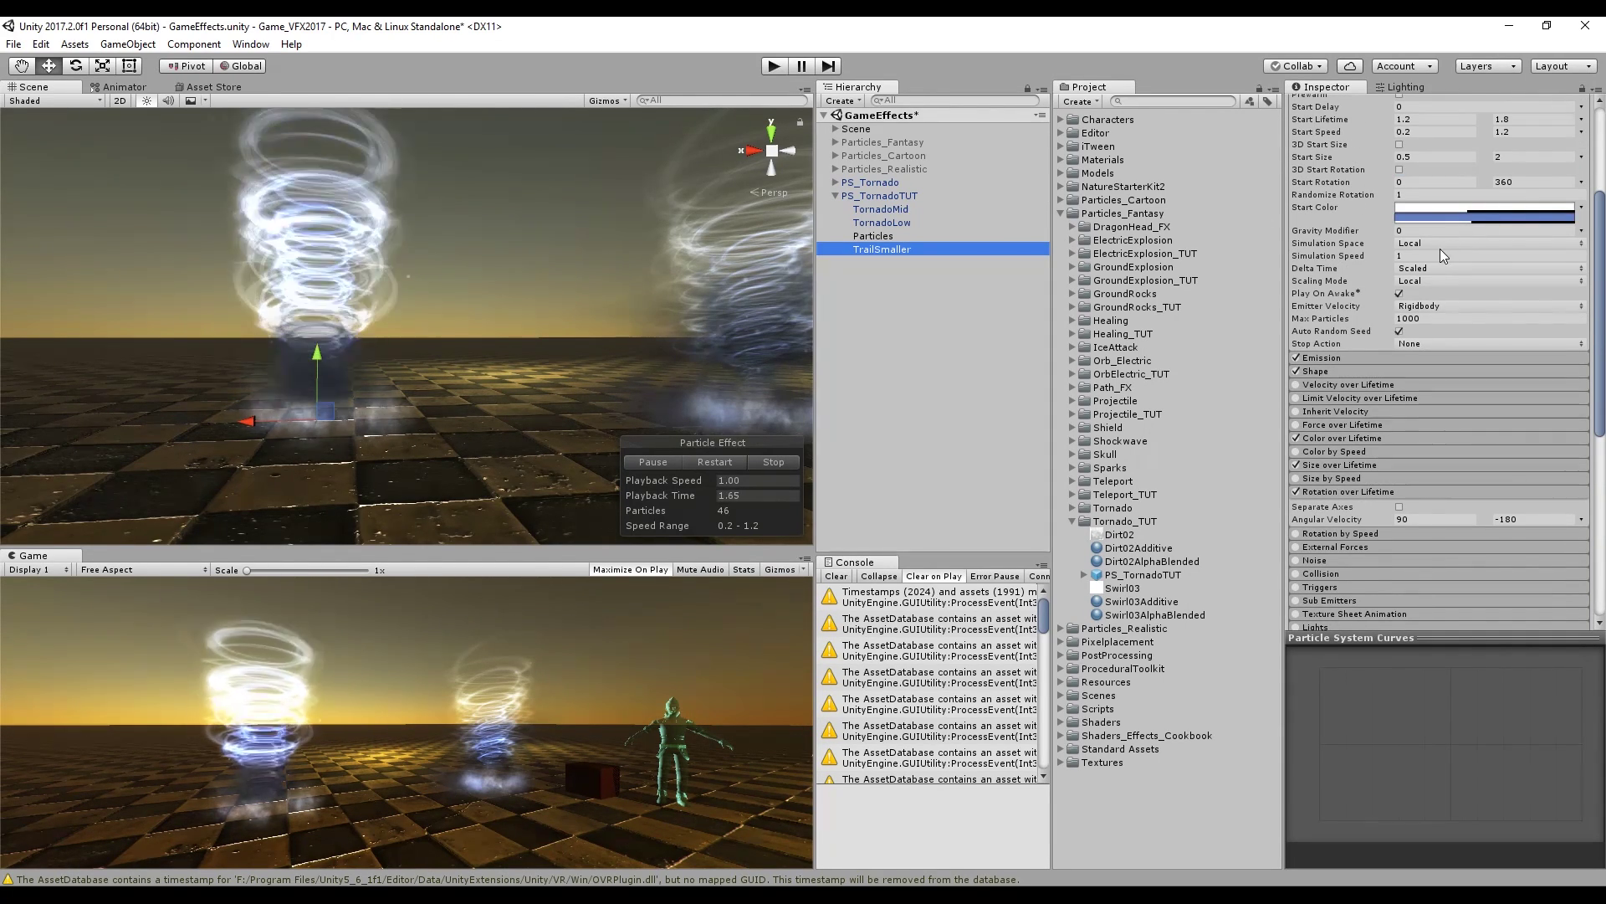
left_click(1437, 242)
left_click(1436, 279)
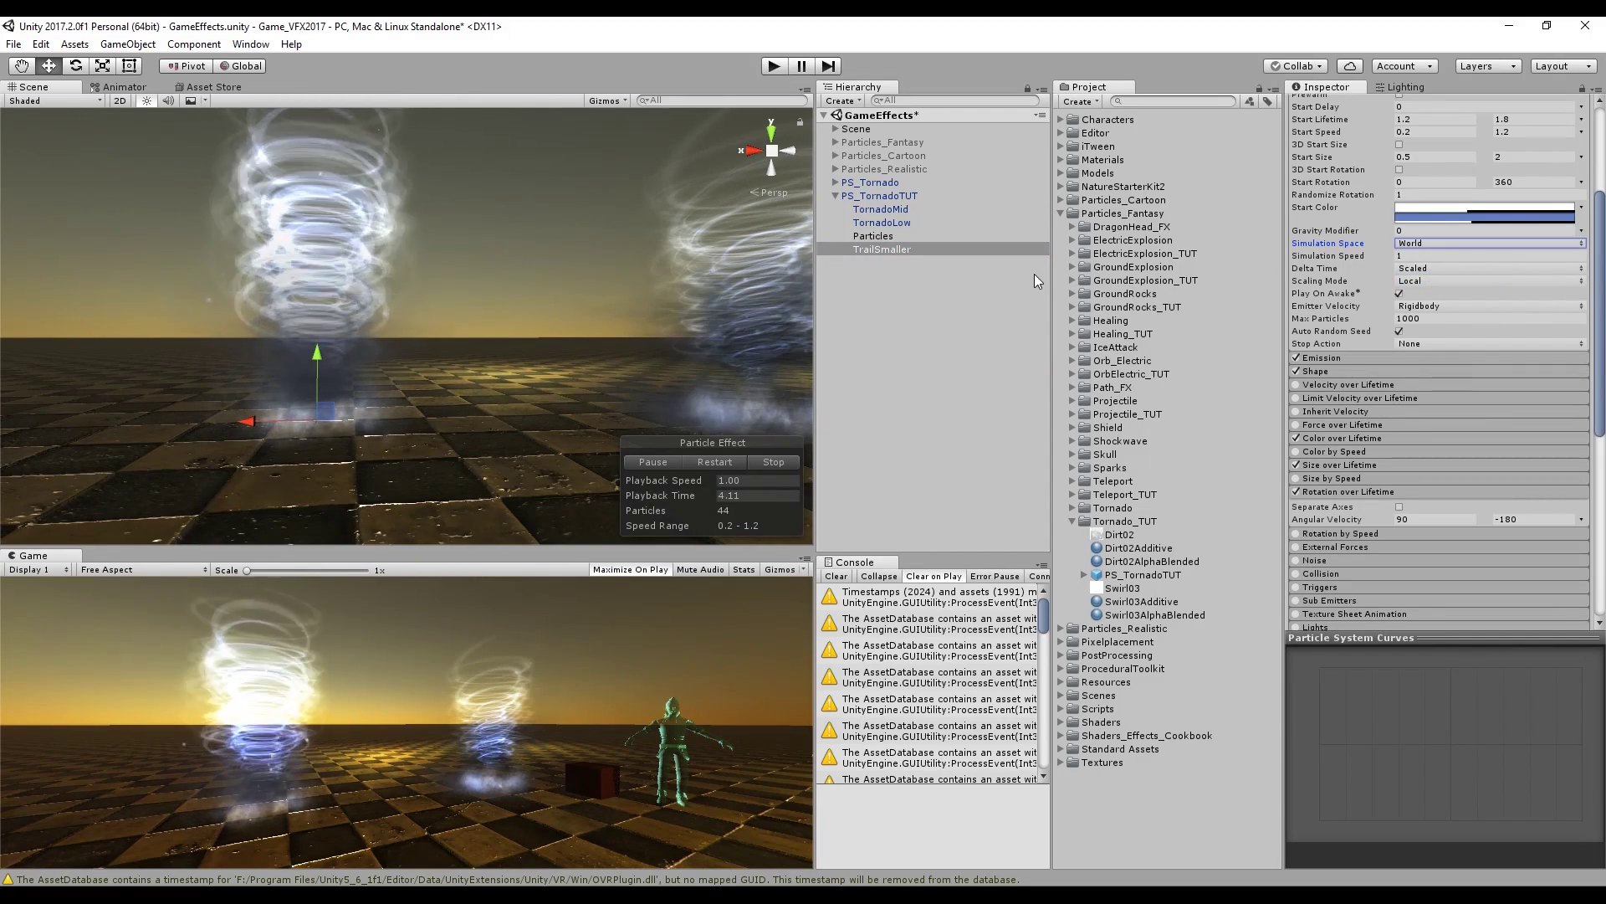
Move PS_TornadoTUT along the X axis again to test the world-space dust trail, and undo the move
left_click(892, 197)
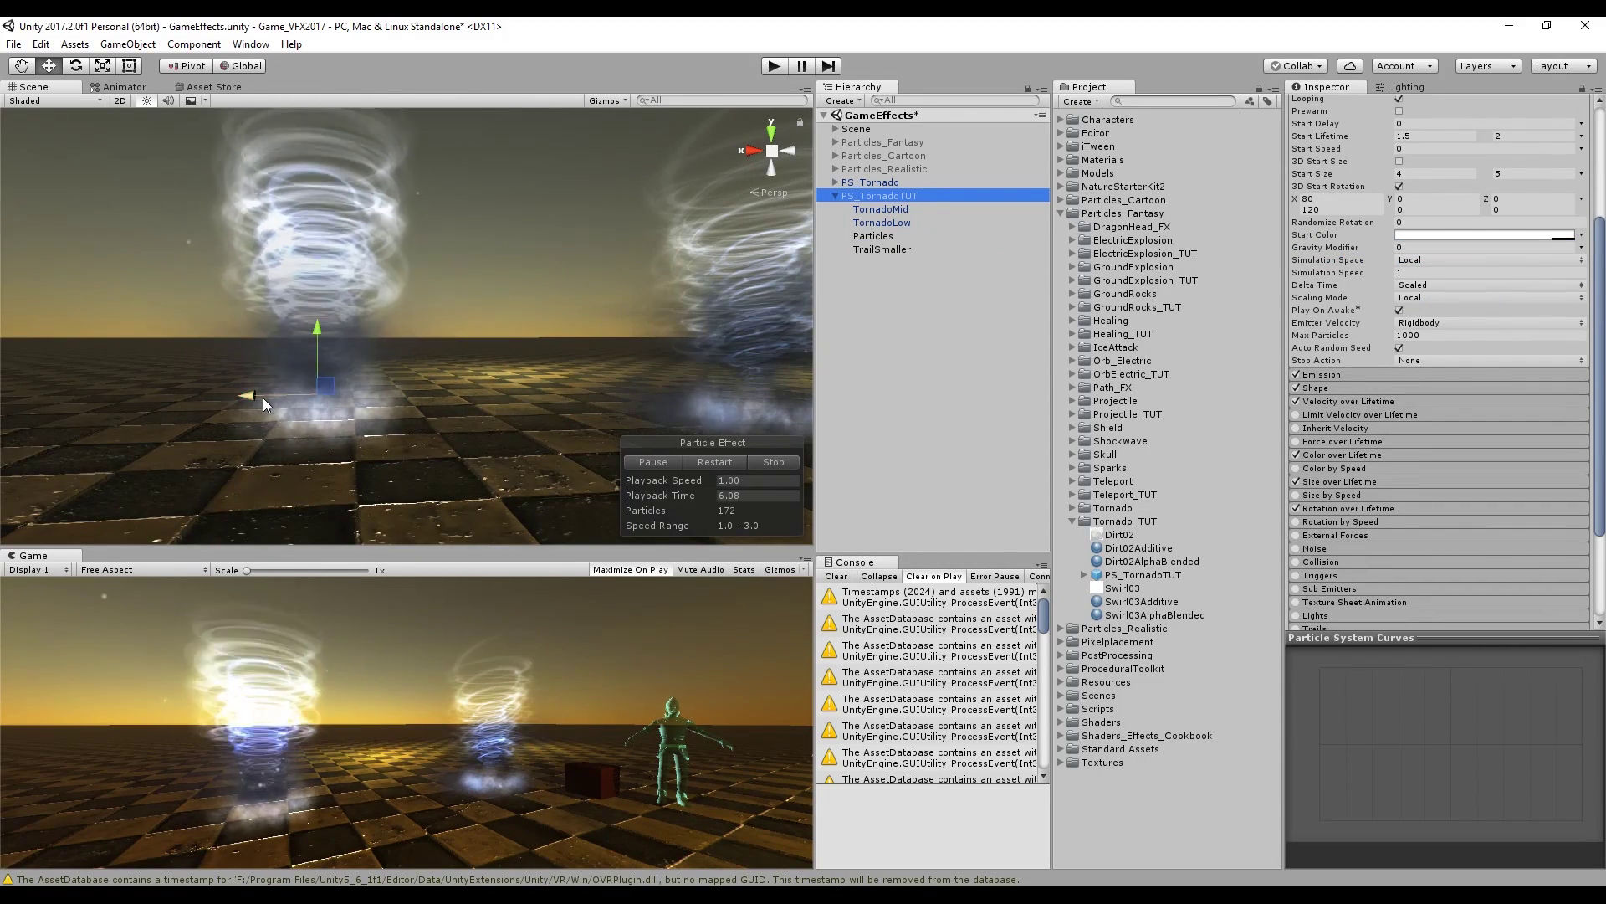
left_click_drag(263, 398, 64, 411)
key("ctrl+z")
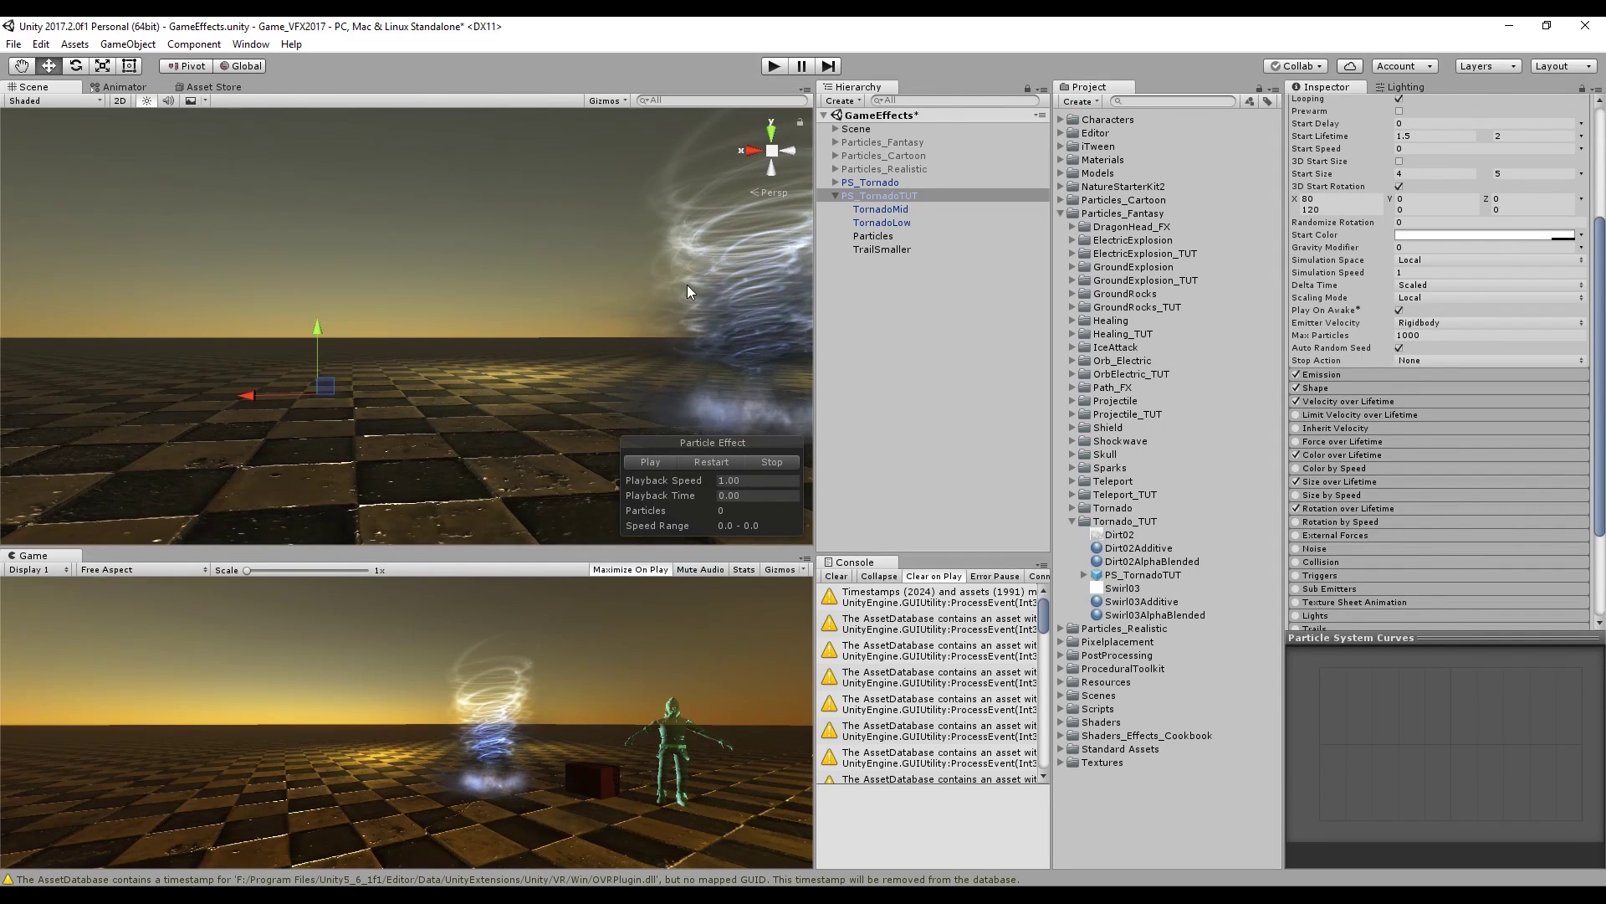
Duplicate TrailSmaller, rename the copy TrailBigger and assign it the Dirt02AlphaBlended material
left_click(861, 250)
key("ctrl+d")
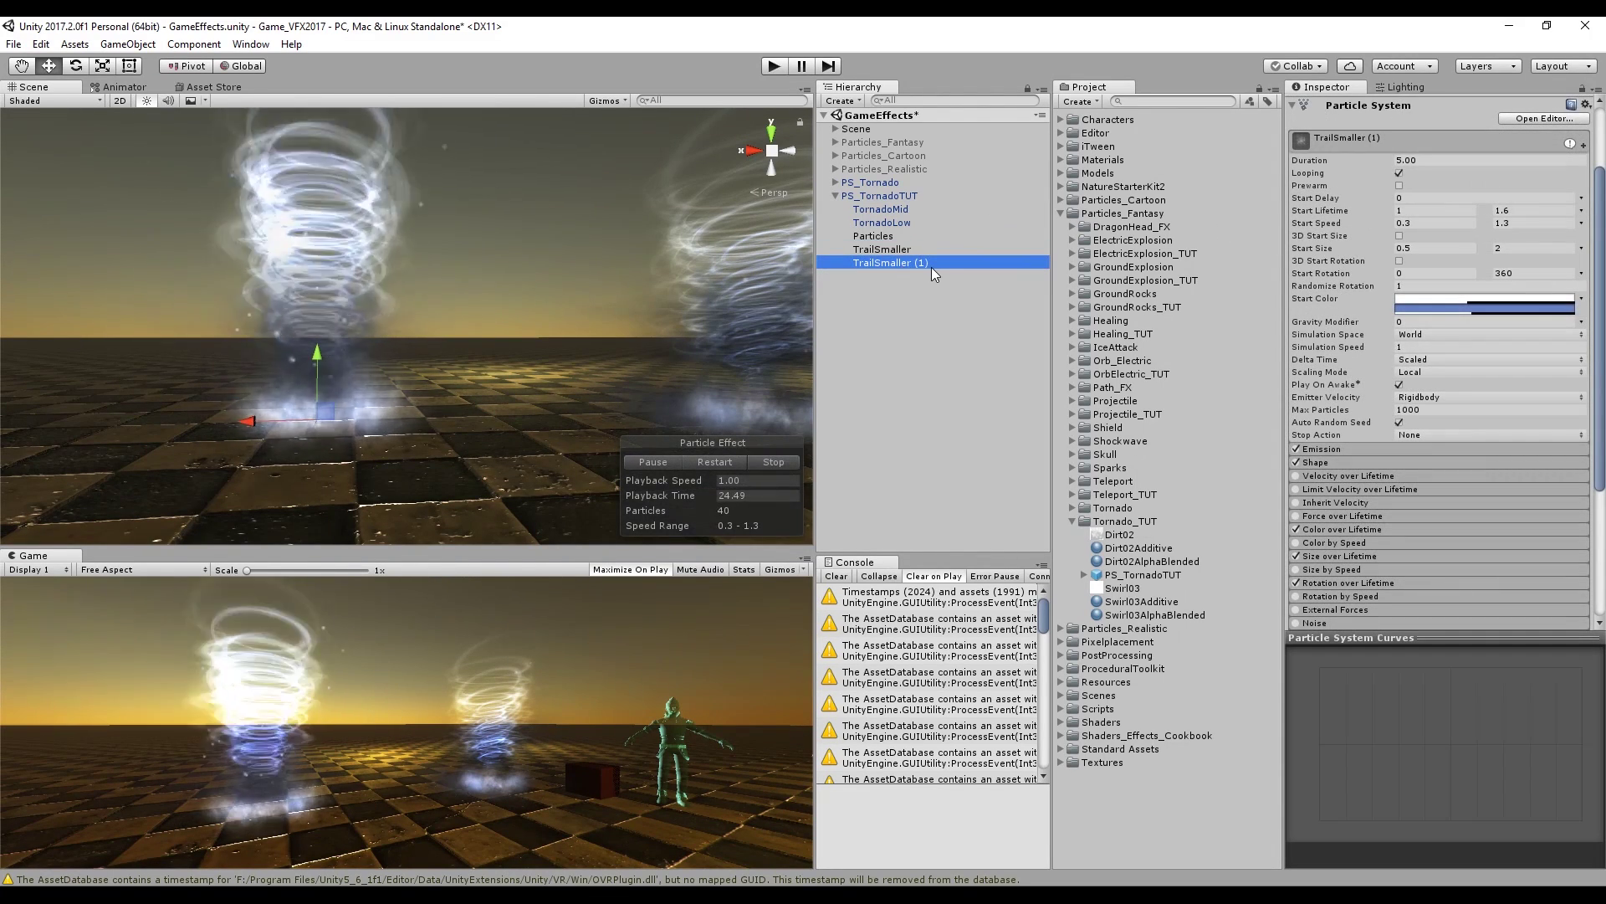
left_click(879, 262)
left_click(875, 262)
key("shift+End")
type("Bigger")
key("Return")
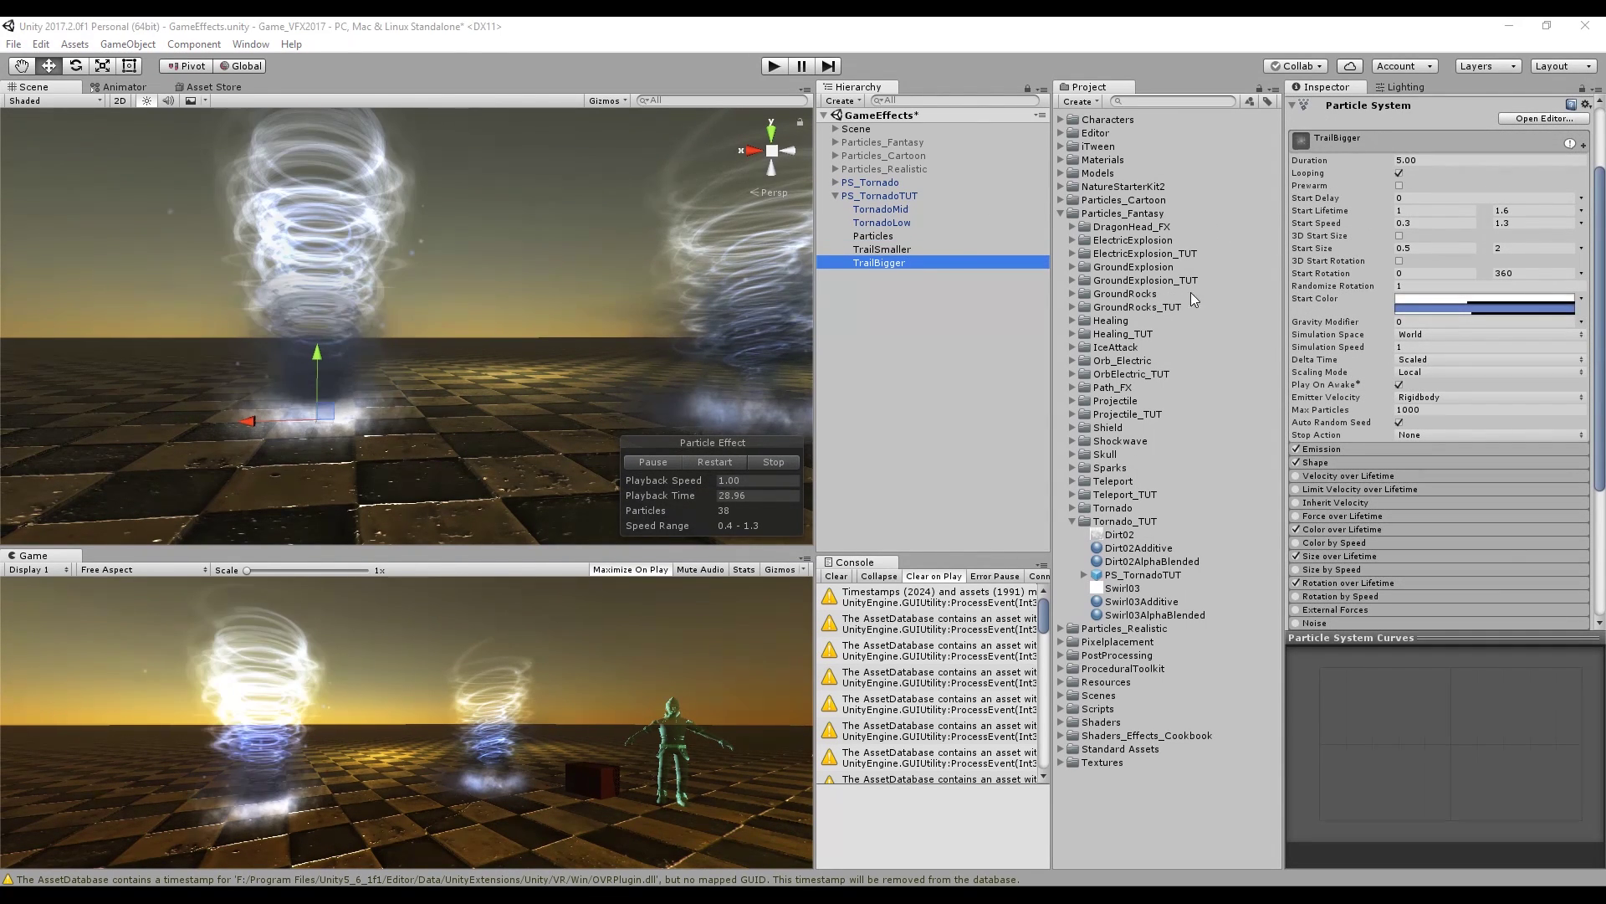
left_click(1149, 562)
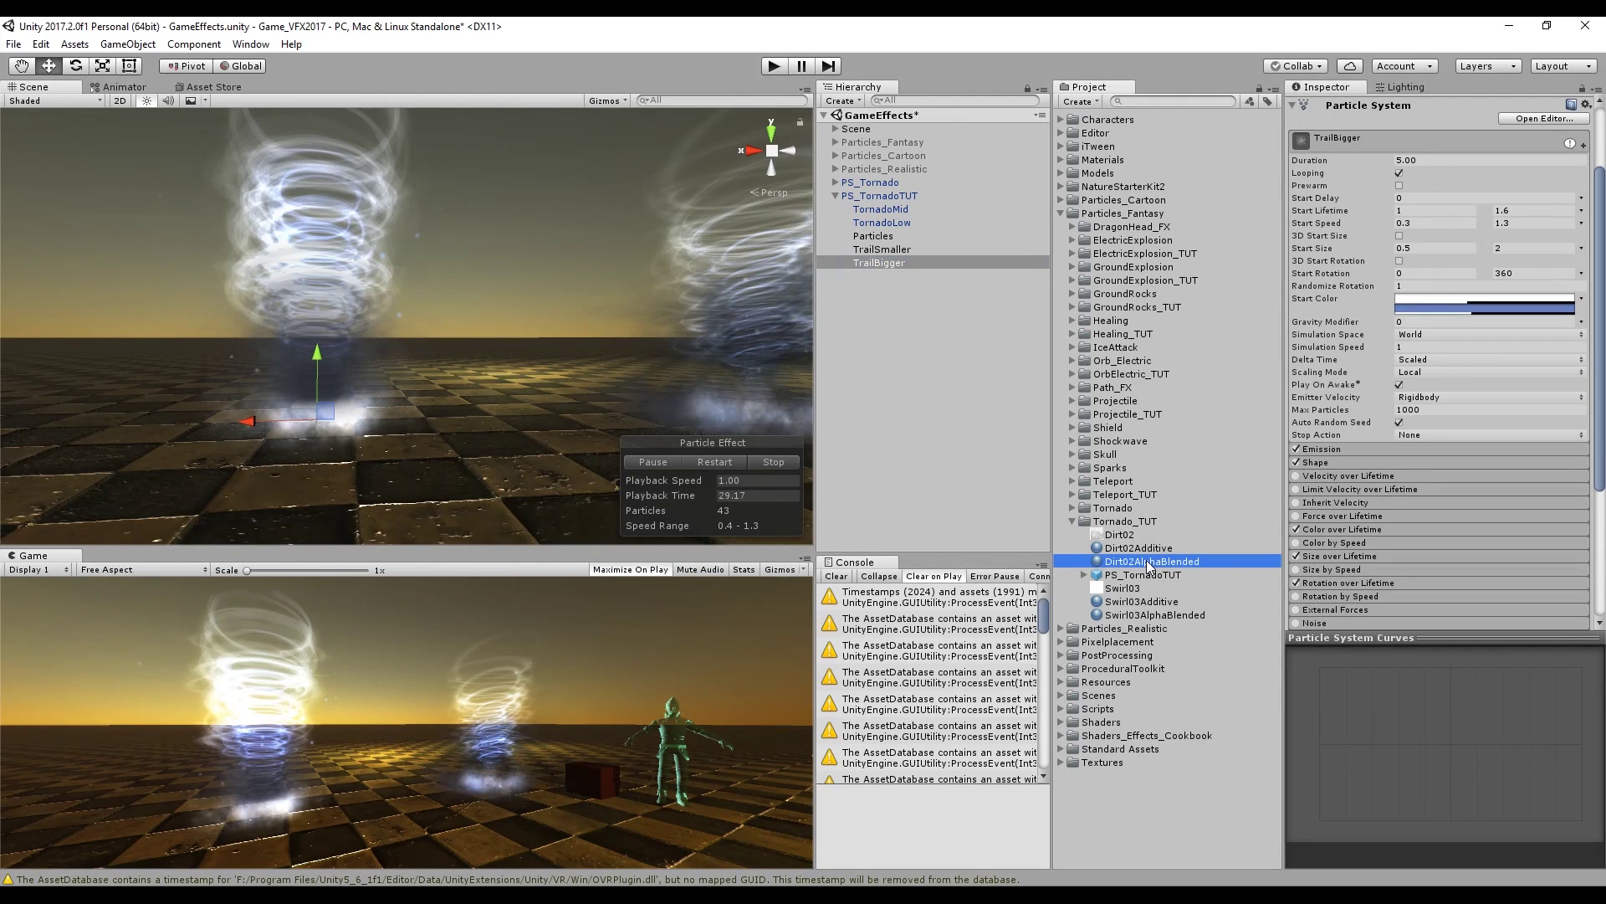
left_click_drag(1085, 468, 885, 263)
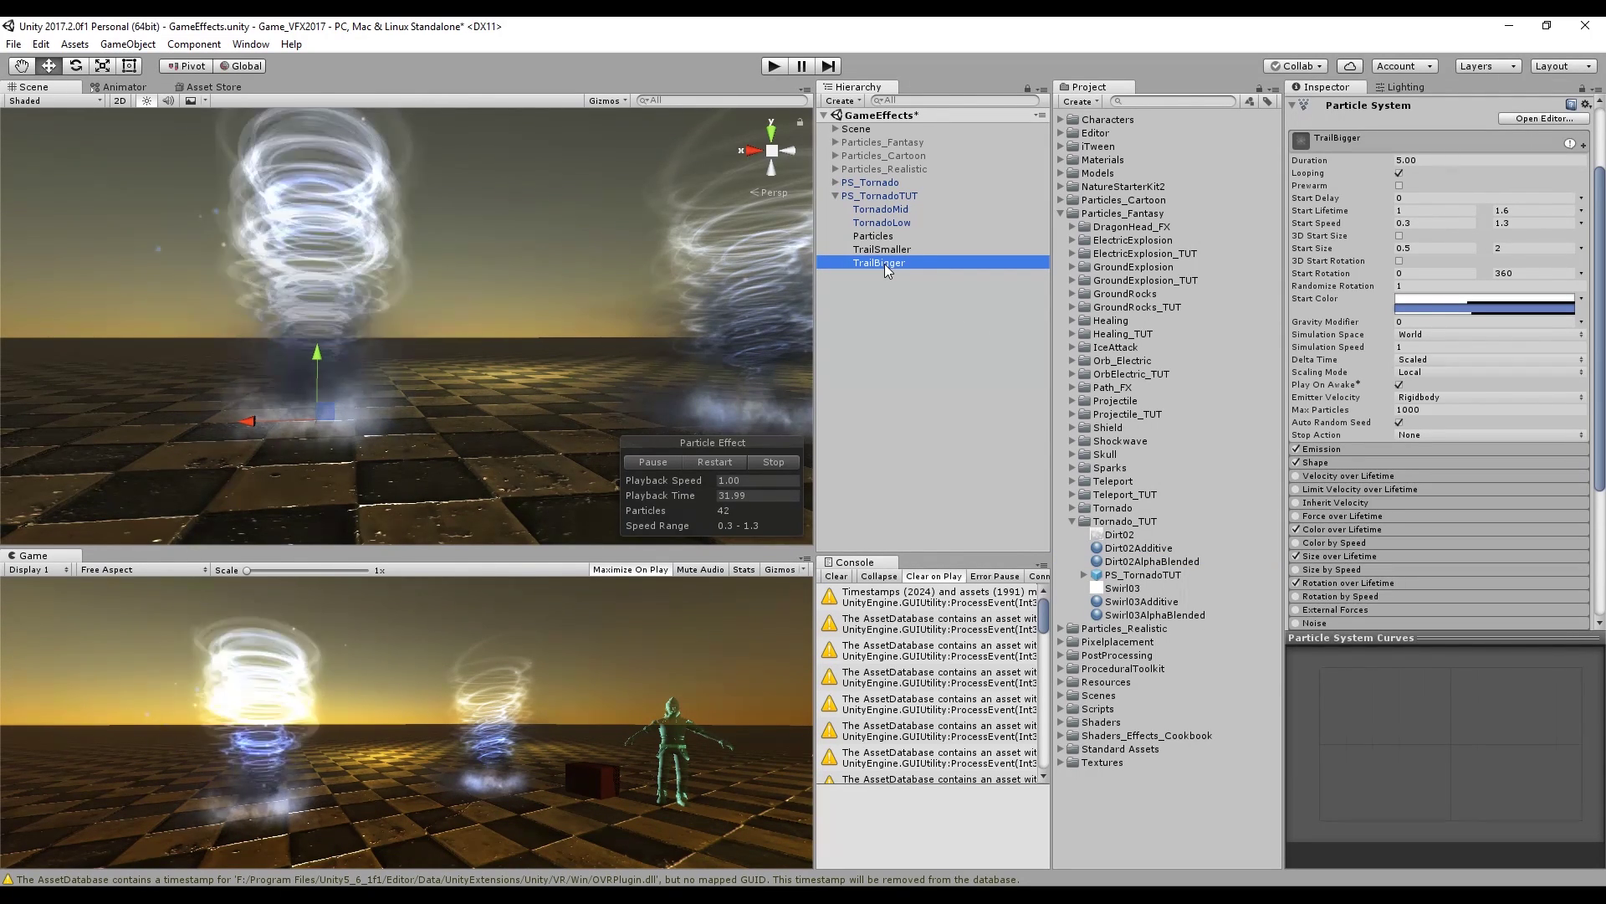
Darken both Start Color values of TrailBigger to semi-transparent greys and increase their opacity
left_click(1542, 305)
left_click_drag(1044, 246, 977, 260)
left_click_drag(1053, 387, 1092, 386)
left_click(1501, 310)
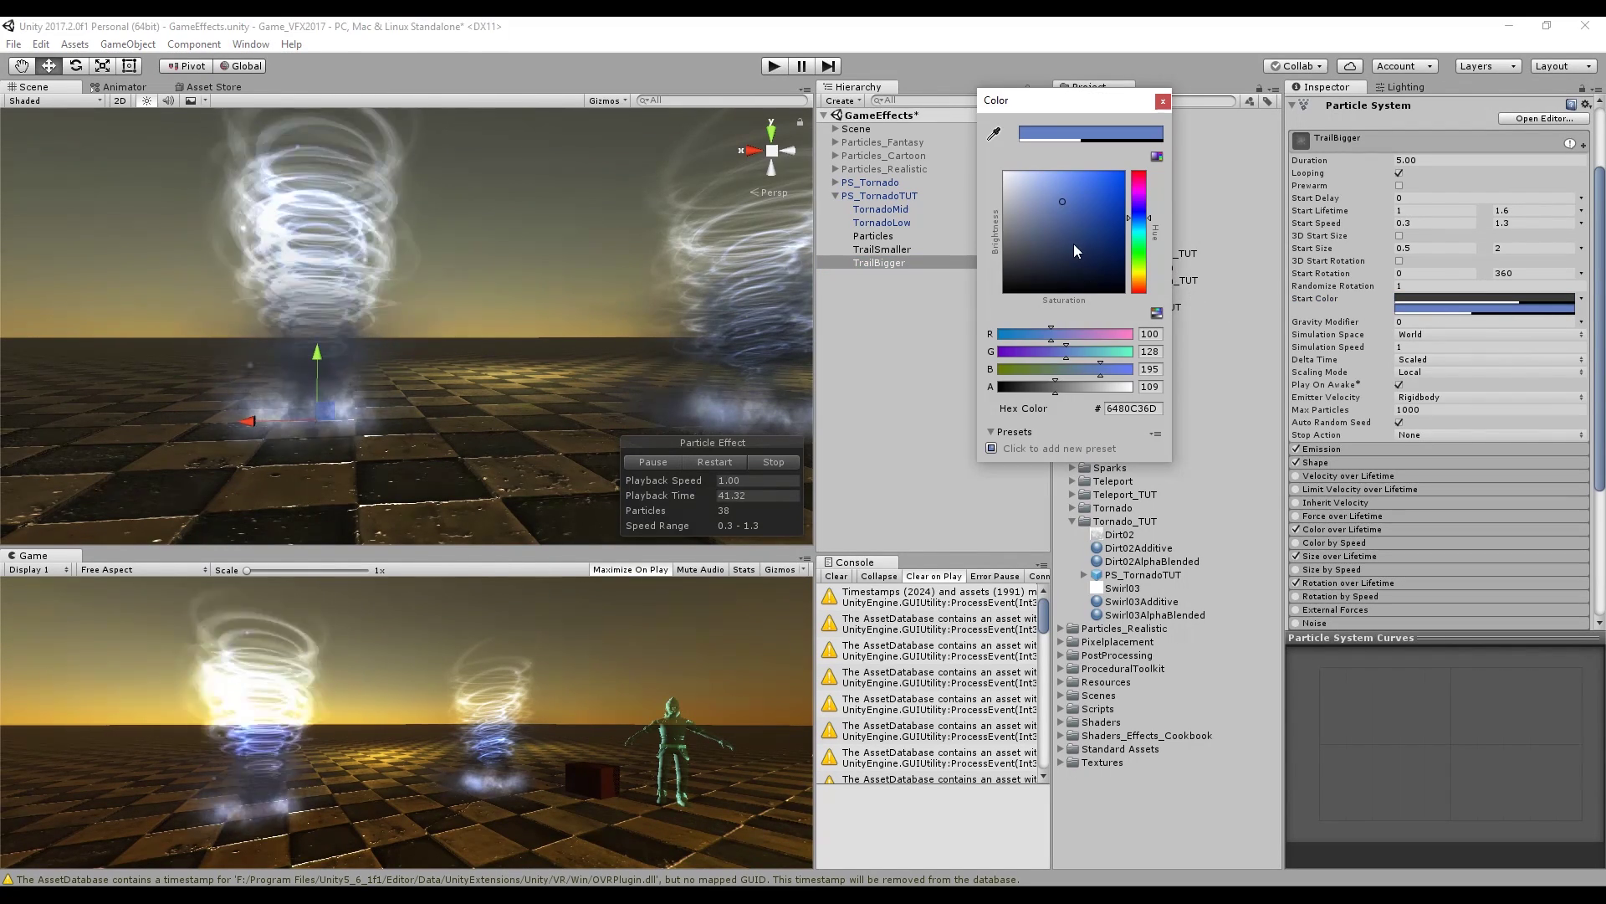
left_click_drag(1073, 244, 1067, 233)
left_click_drag(1092, 389, 1104, 386)
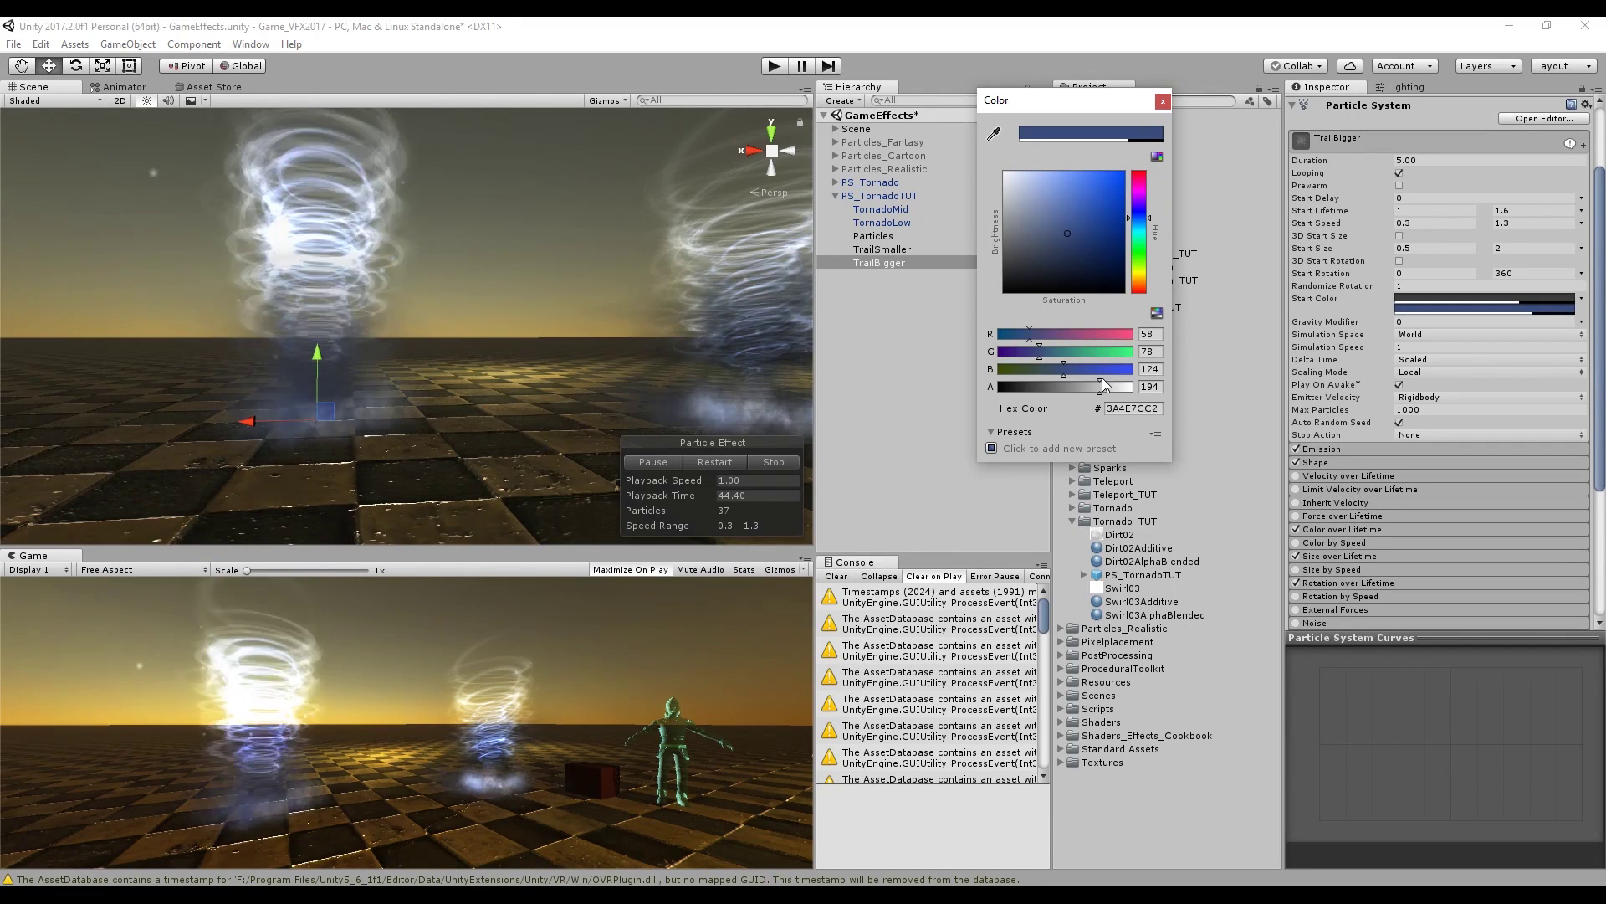
left_click(1163, 102)
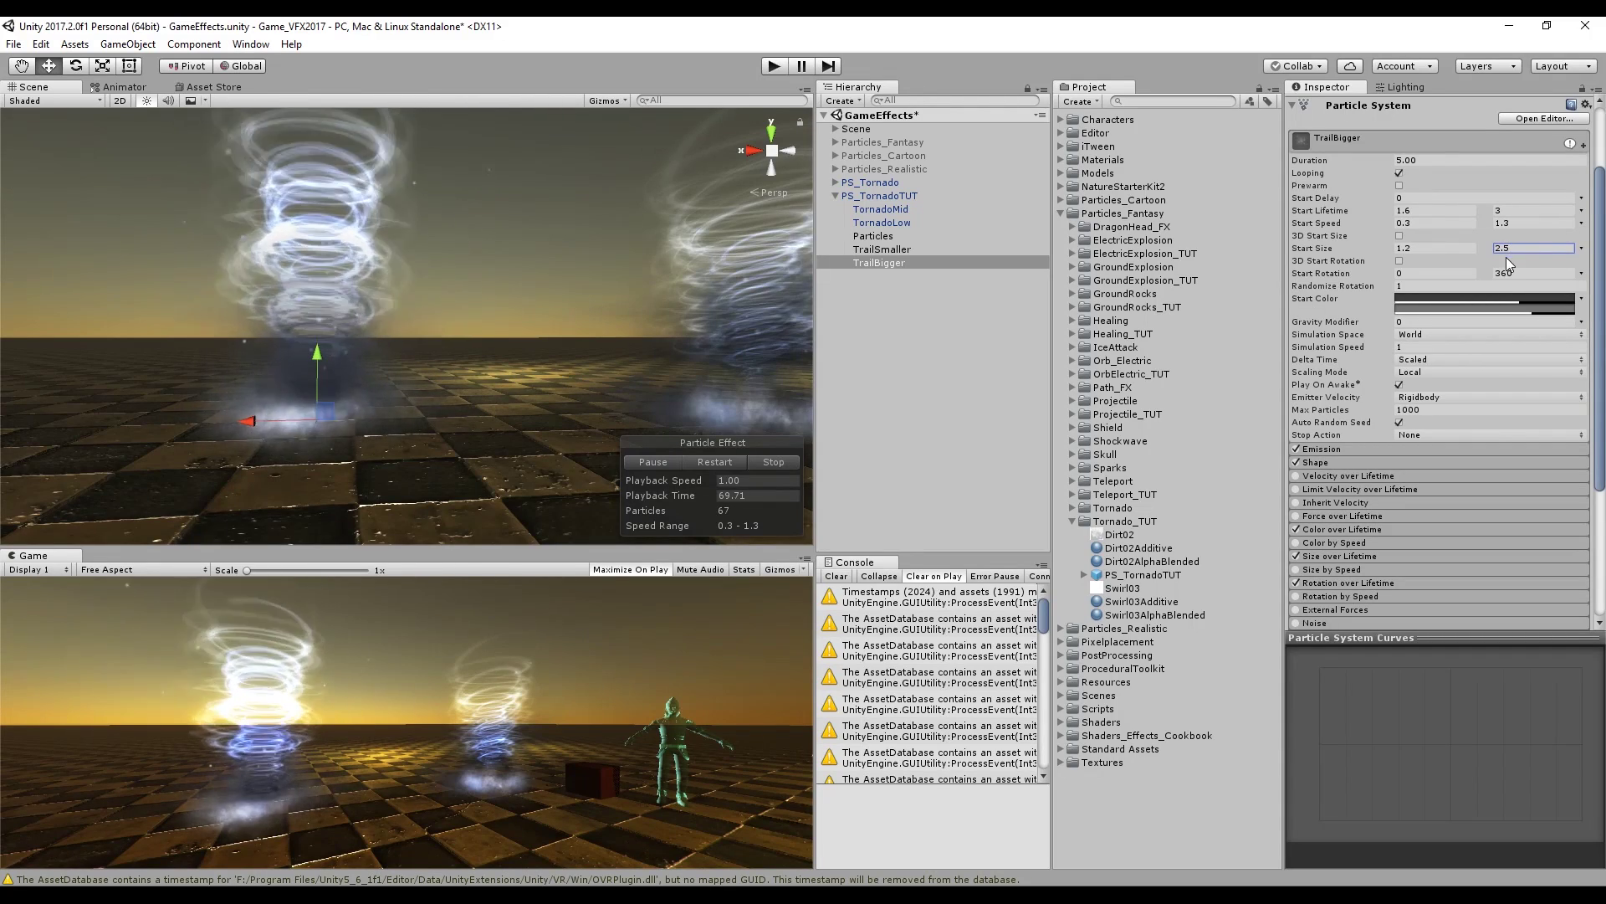
Set the Shape radius of TrailBigger to 1.2
left_click(1357, 462)
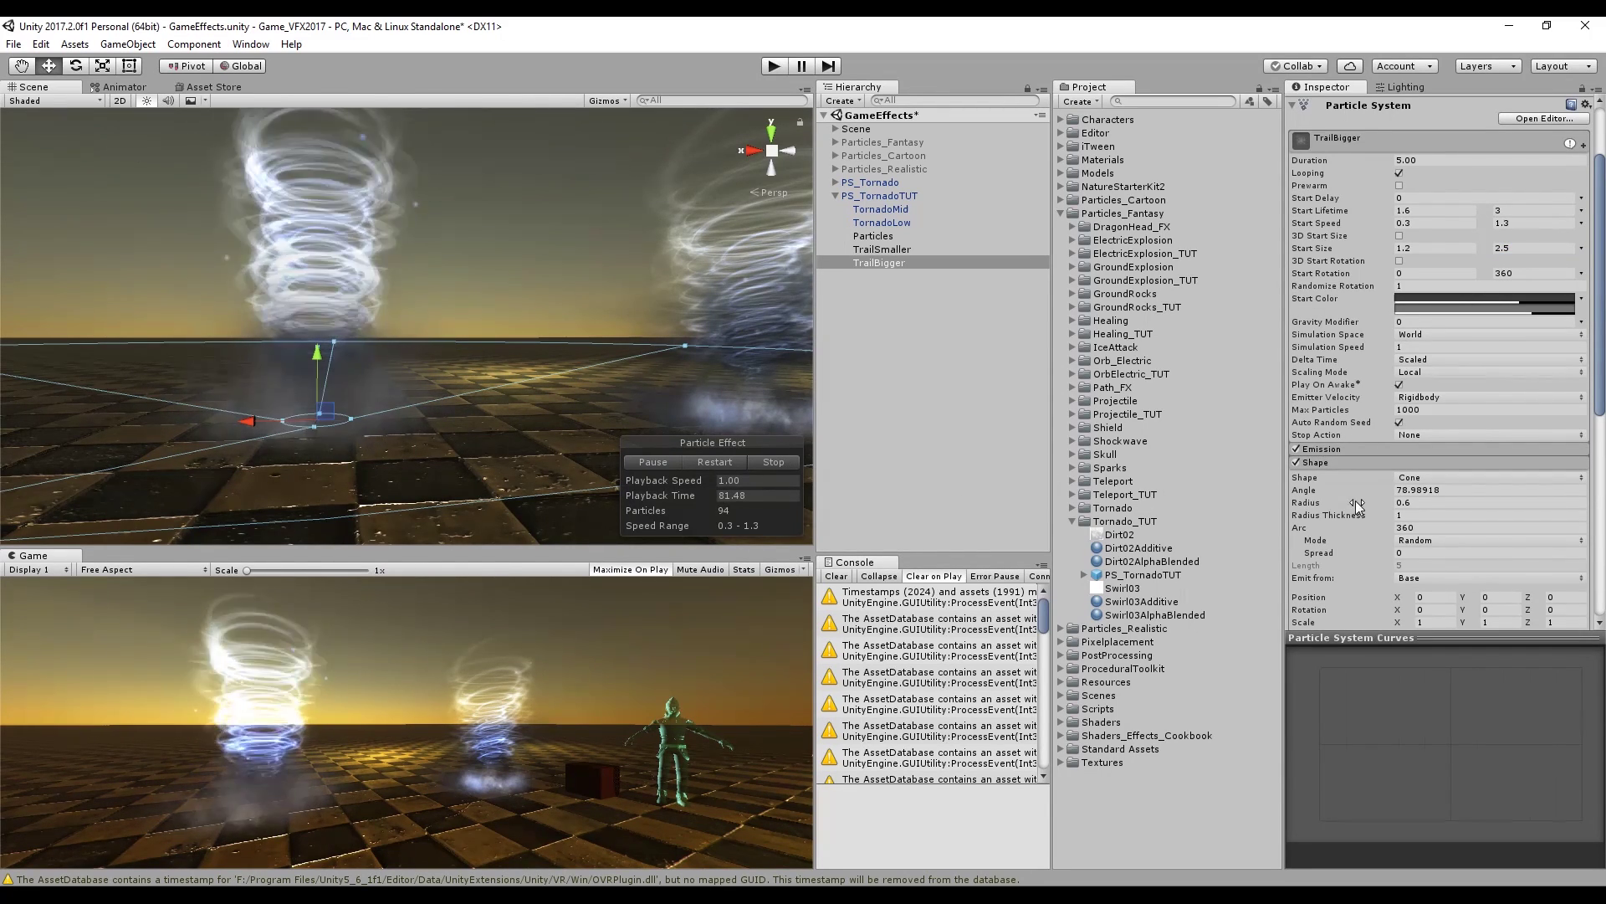
double_click(1424, 502)
type("1.2")
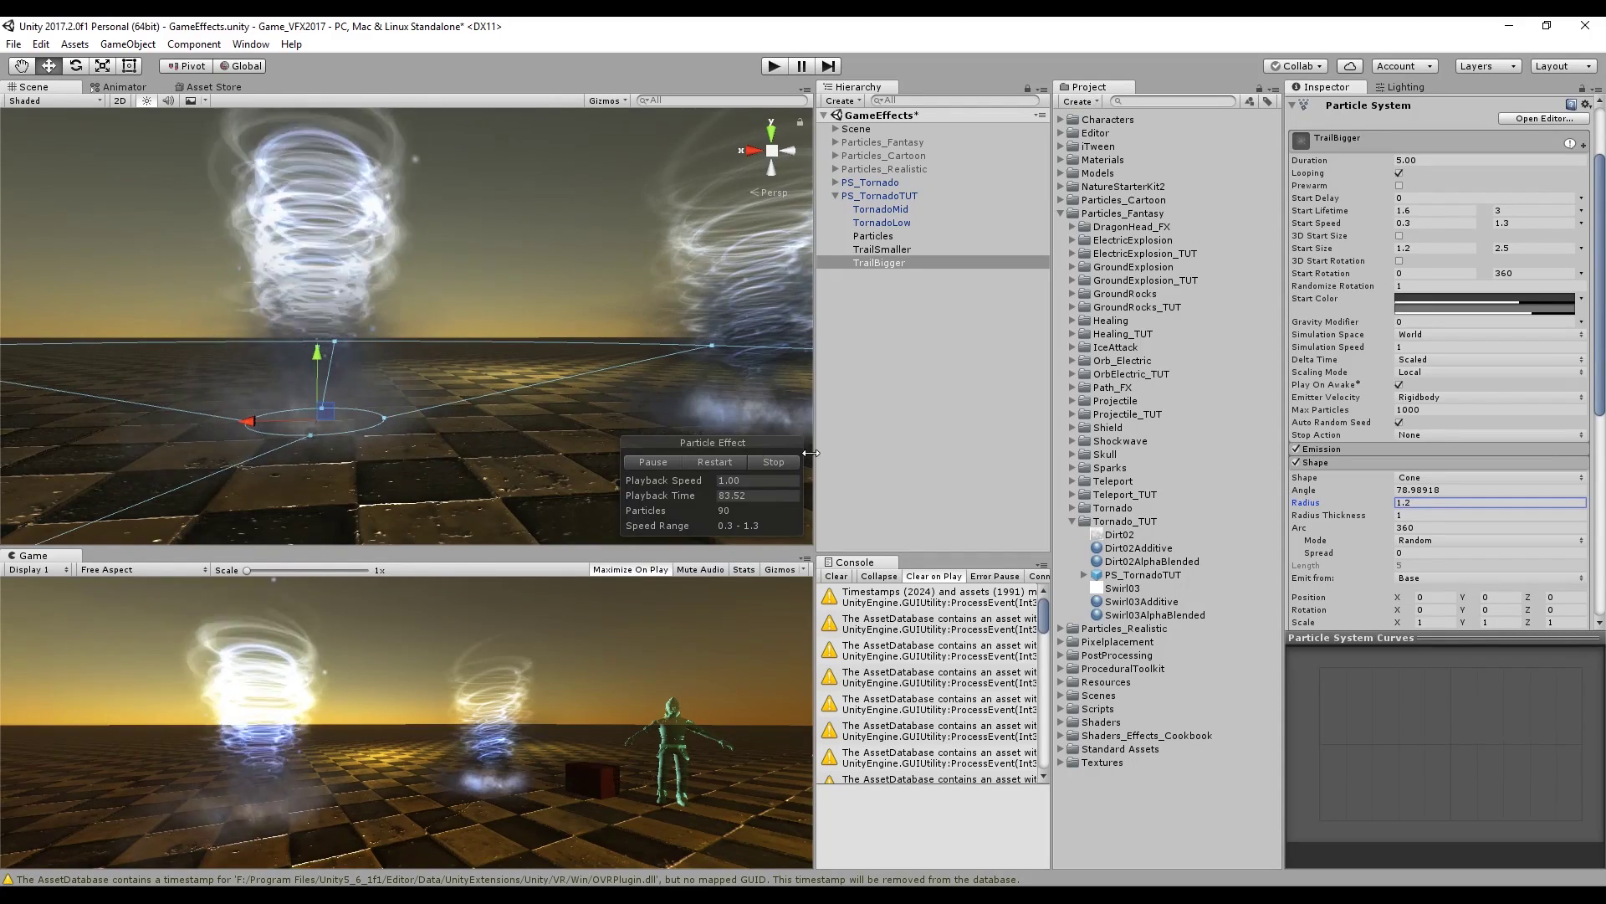
Test both dust trails by moving PS_TornadoTUT along the X axis, and return it to its original position
left_click_drag(446, 387, 499, 395)
middle_click_drag(498, 394, 500, 418)
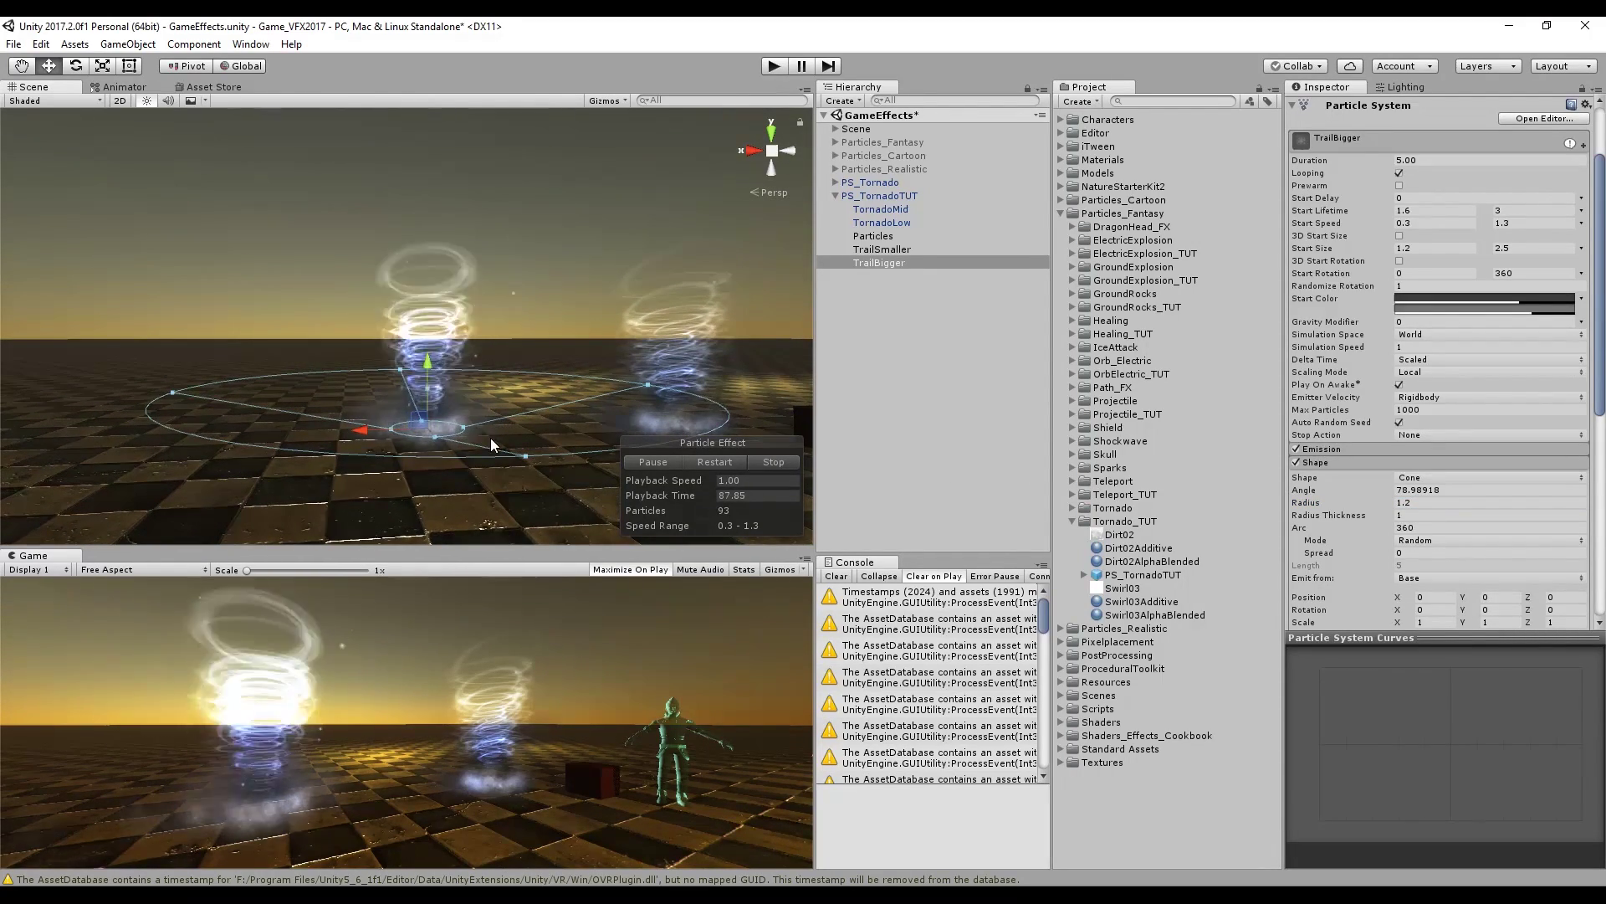
left_click(480, 430)
key("f")
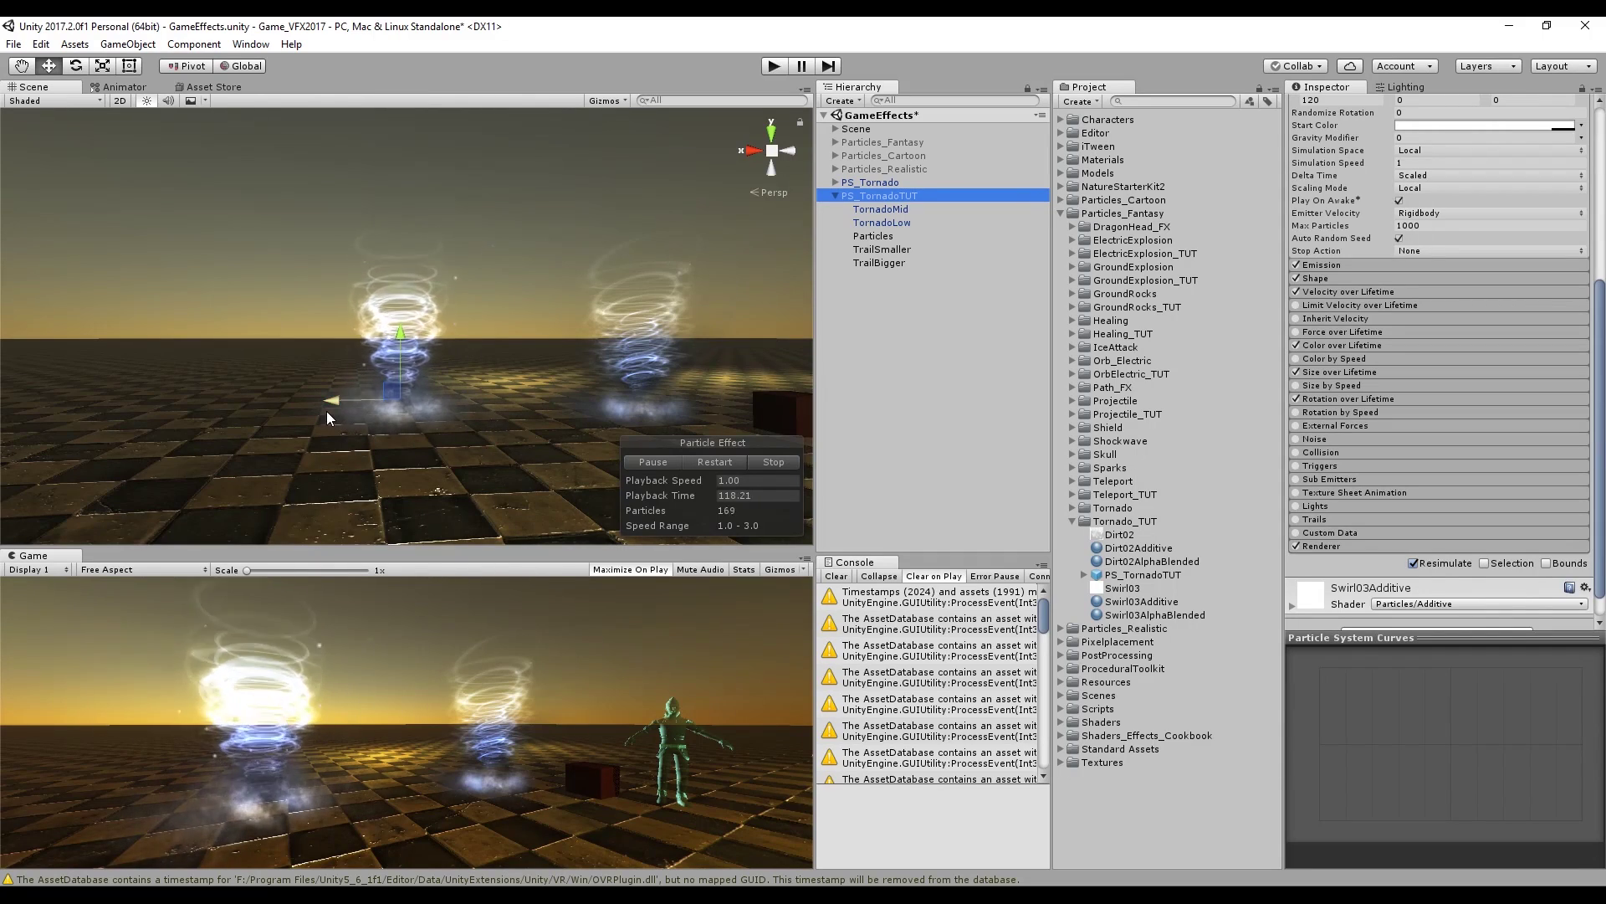
left_click_drag(330, 399, 314, 363)
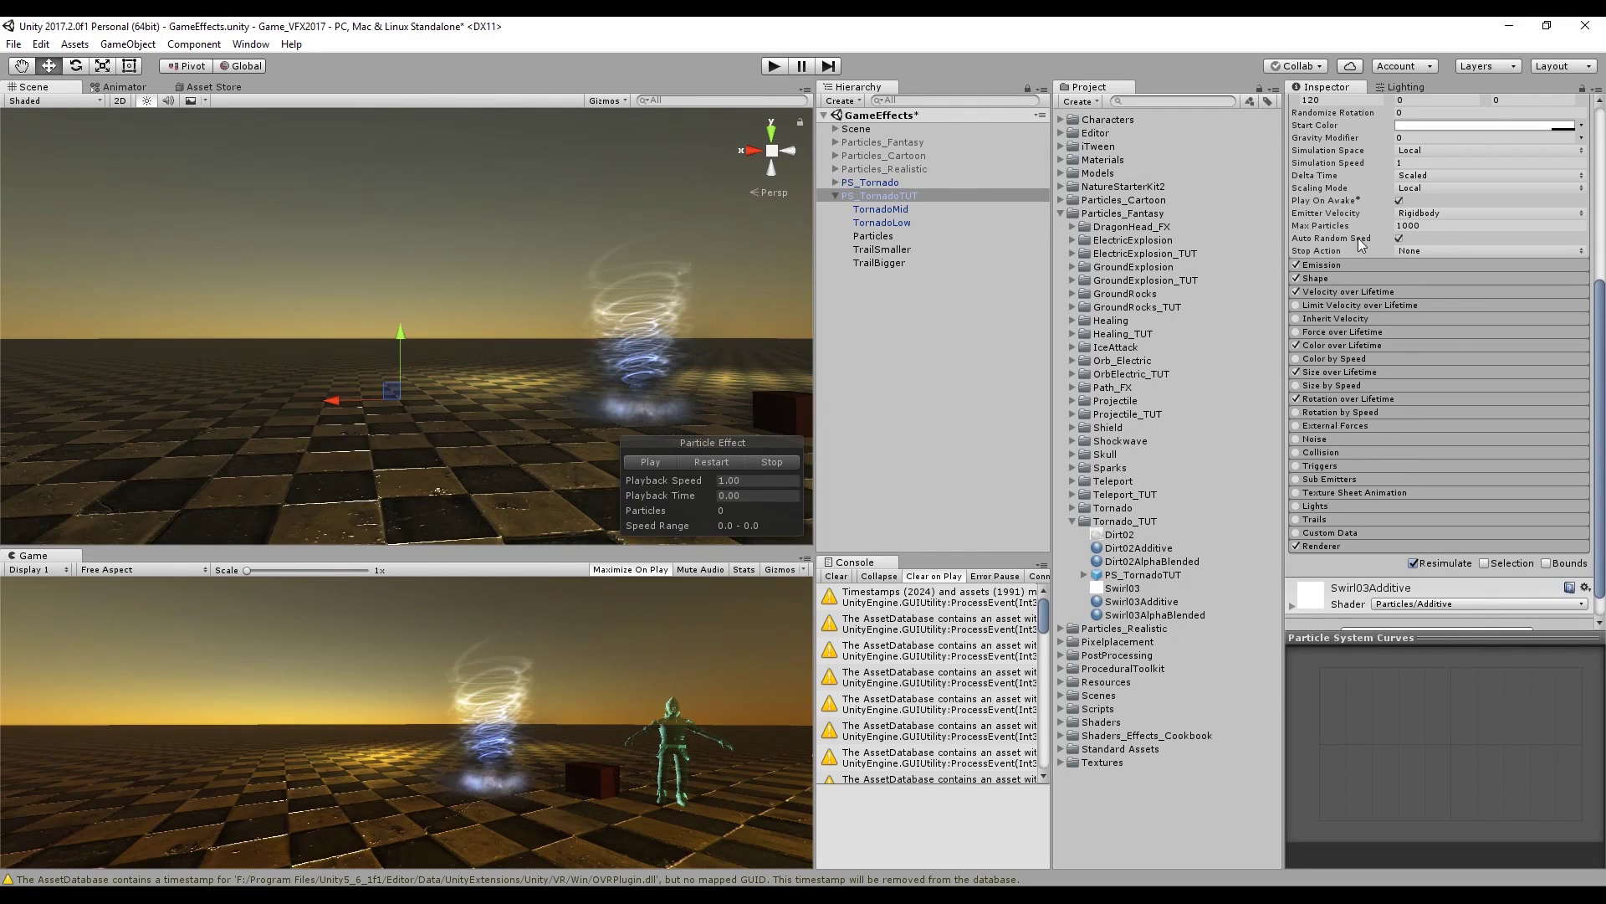
Set the Render Queue of TrailBigger's Dirt02AlphaBlended material to 2900 and check the material on TornadoLow
left_click(878, 263)
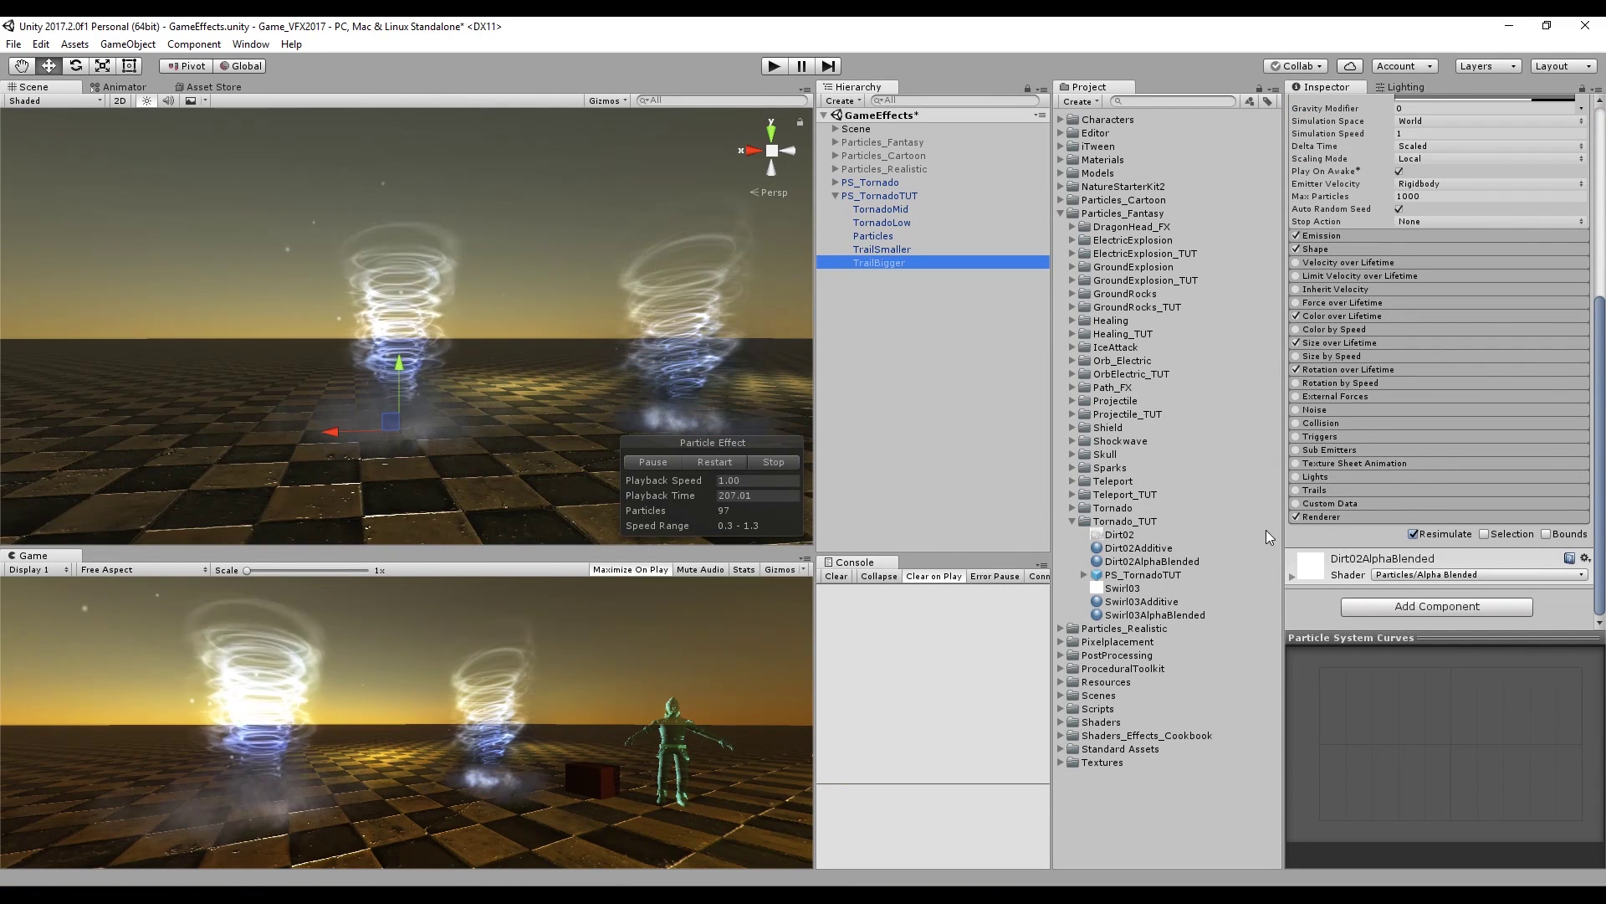
left_click(1293, 579)
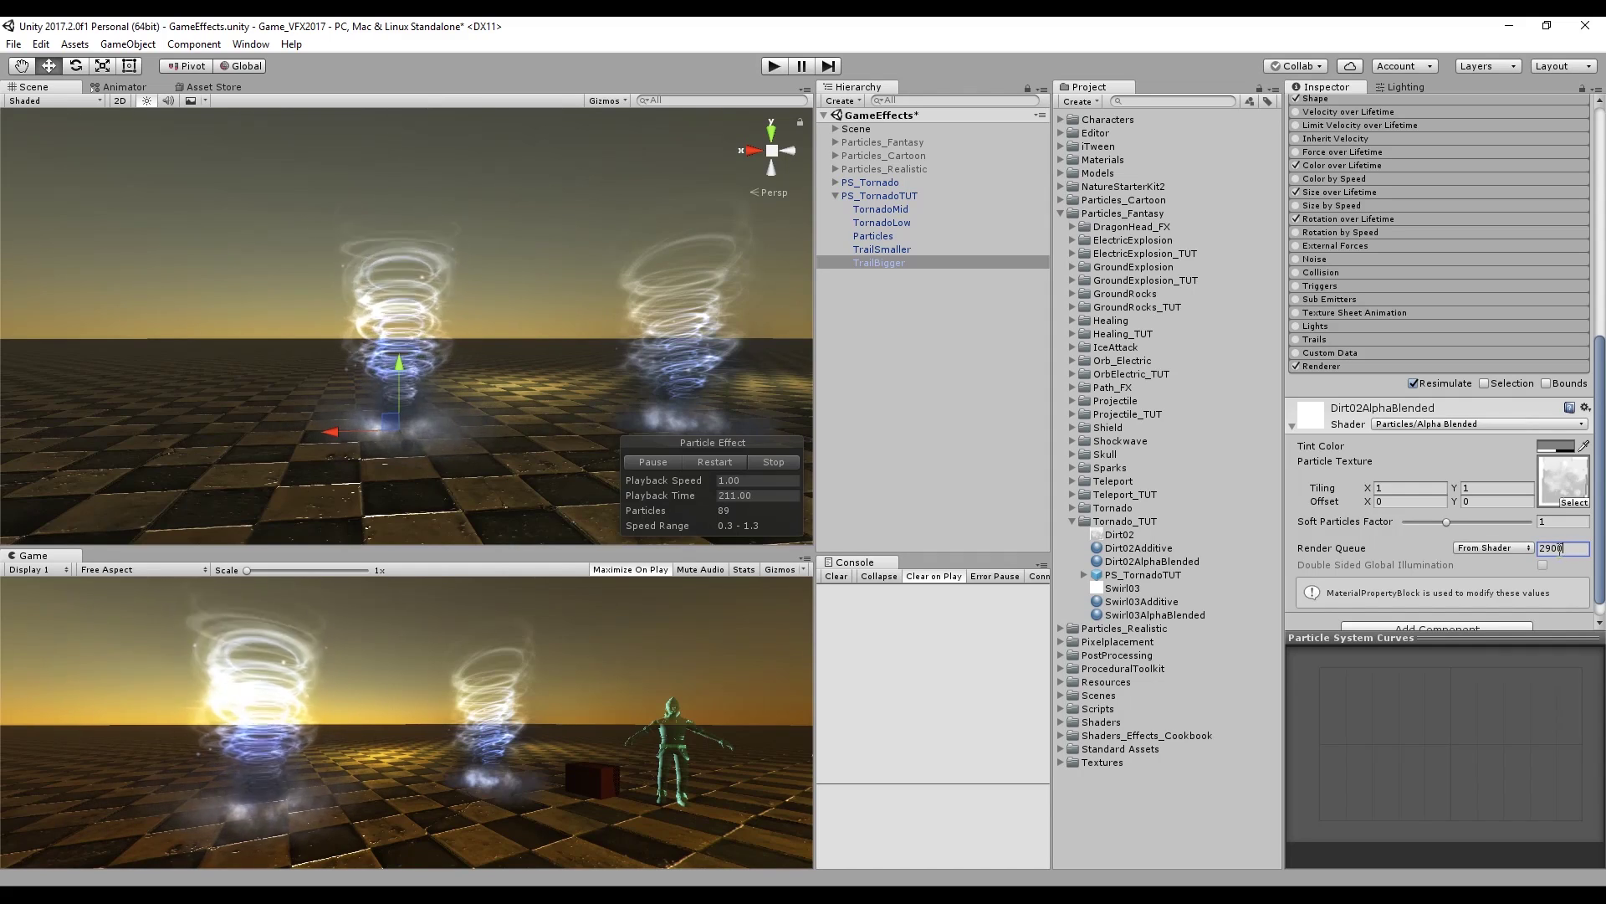
scroll(393, 435, "up", 5)
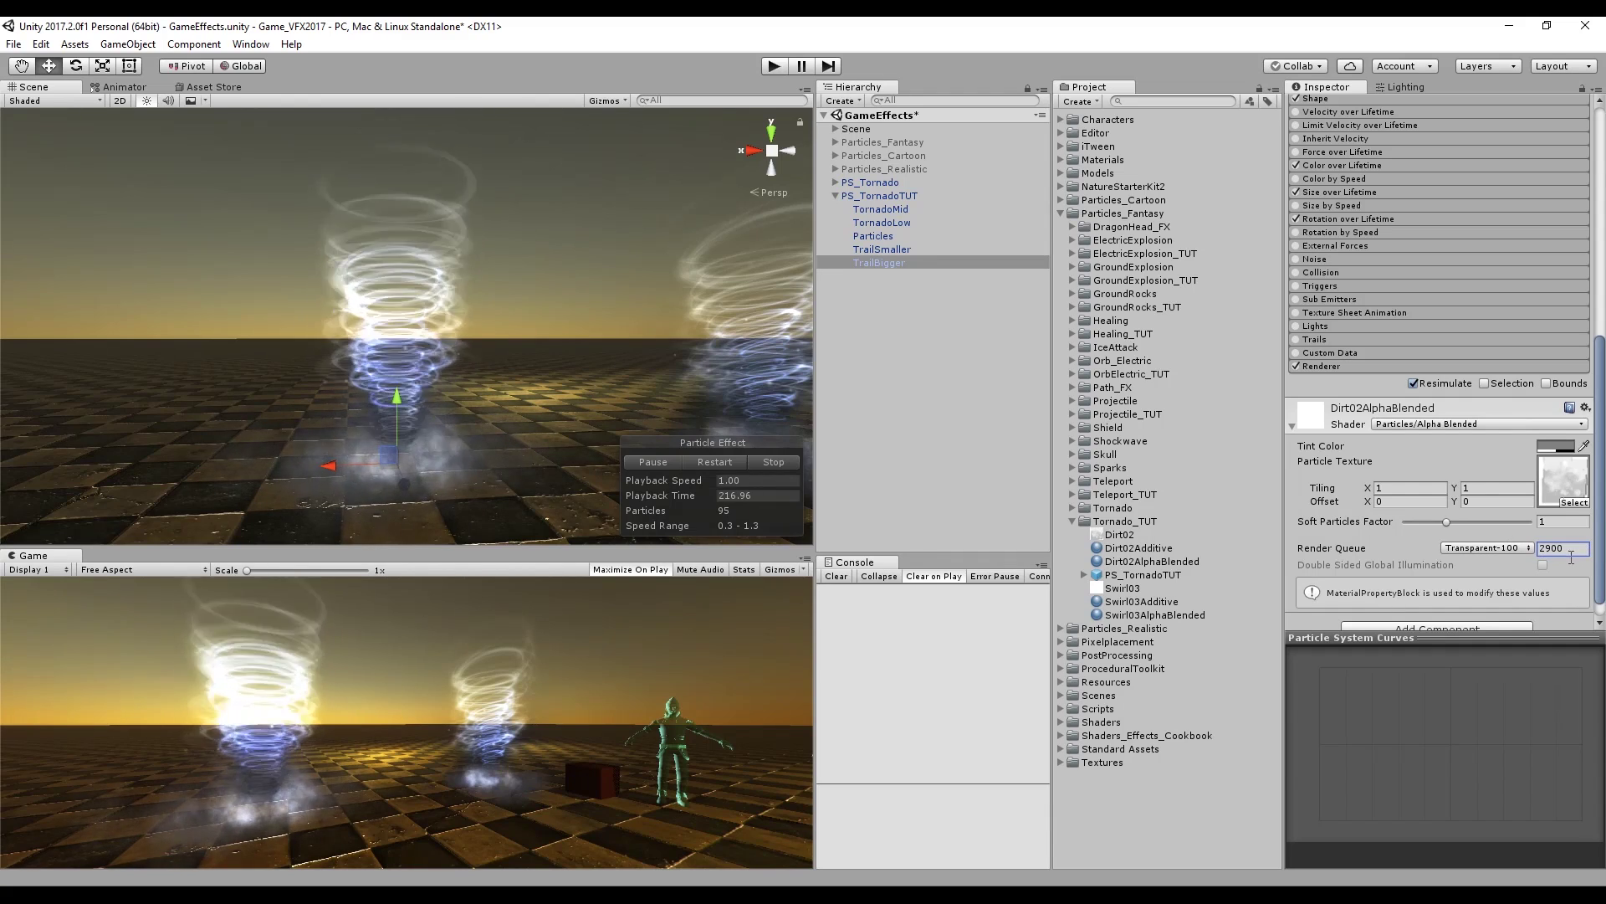
left_click(882, 223)
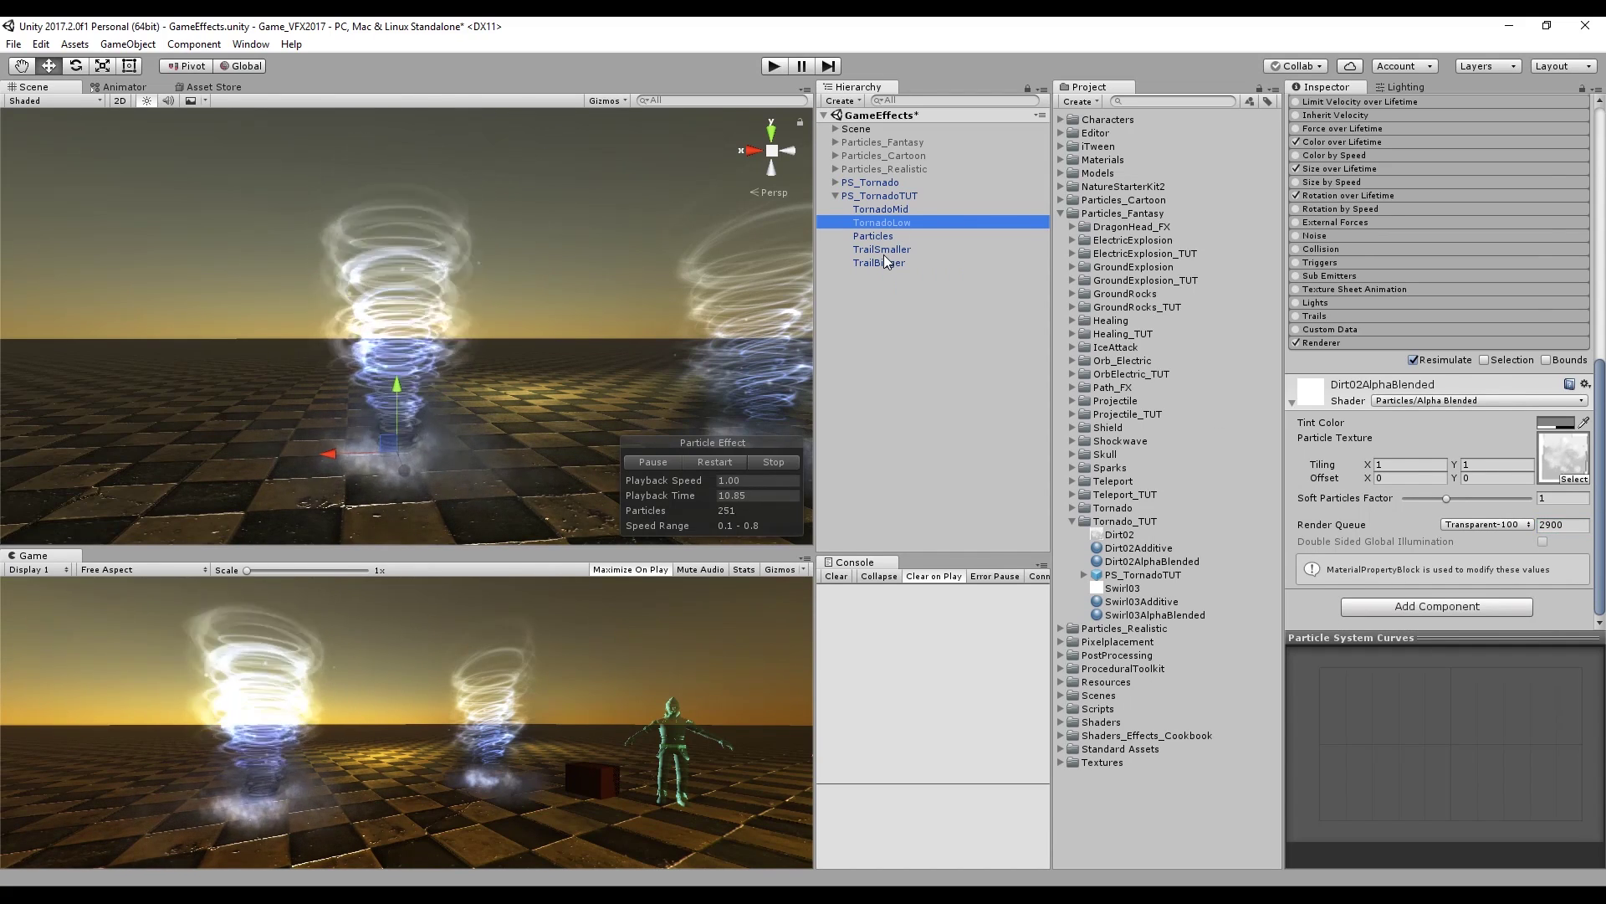